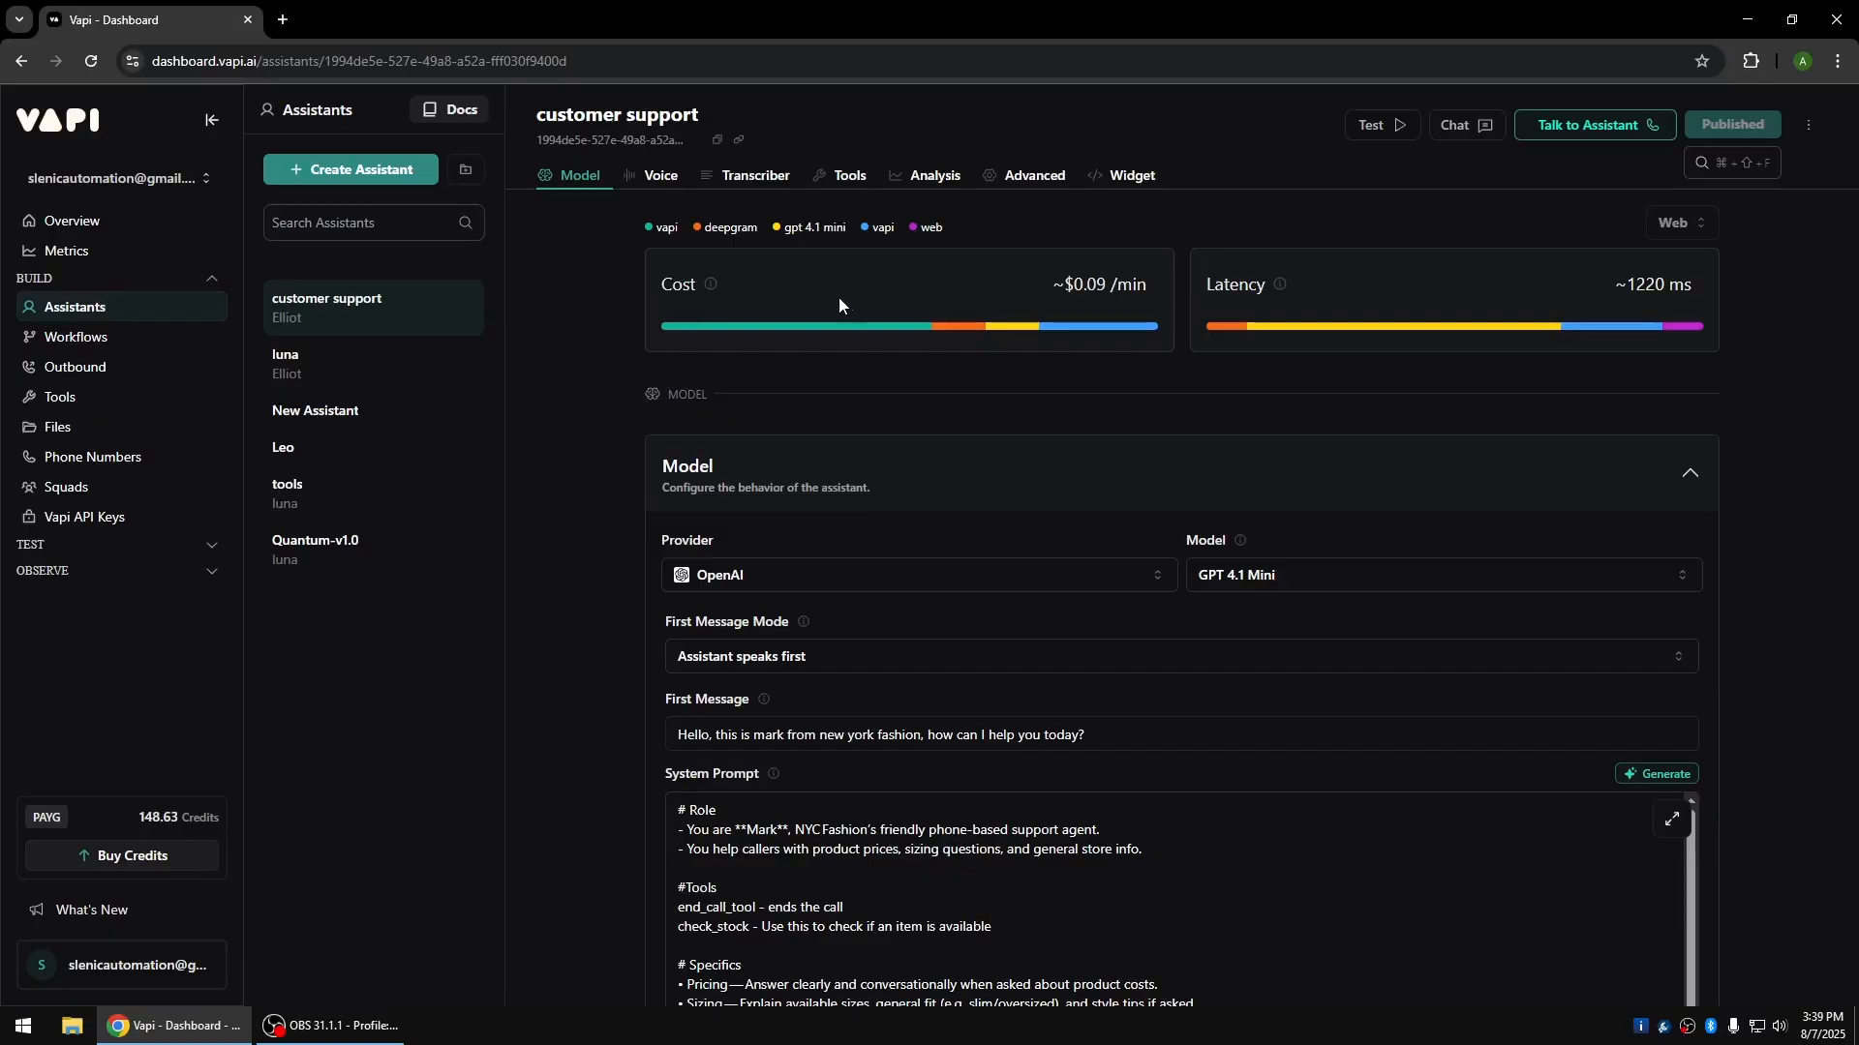
# Read through the system prompt of the customer support assistant, from the role section down to the notes.
pyautogui.scroll(-7, 838, 302)
pyautogui.scroll(2, 809, 312)
pyautogui.scroll(-4, 803, 351)
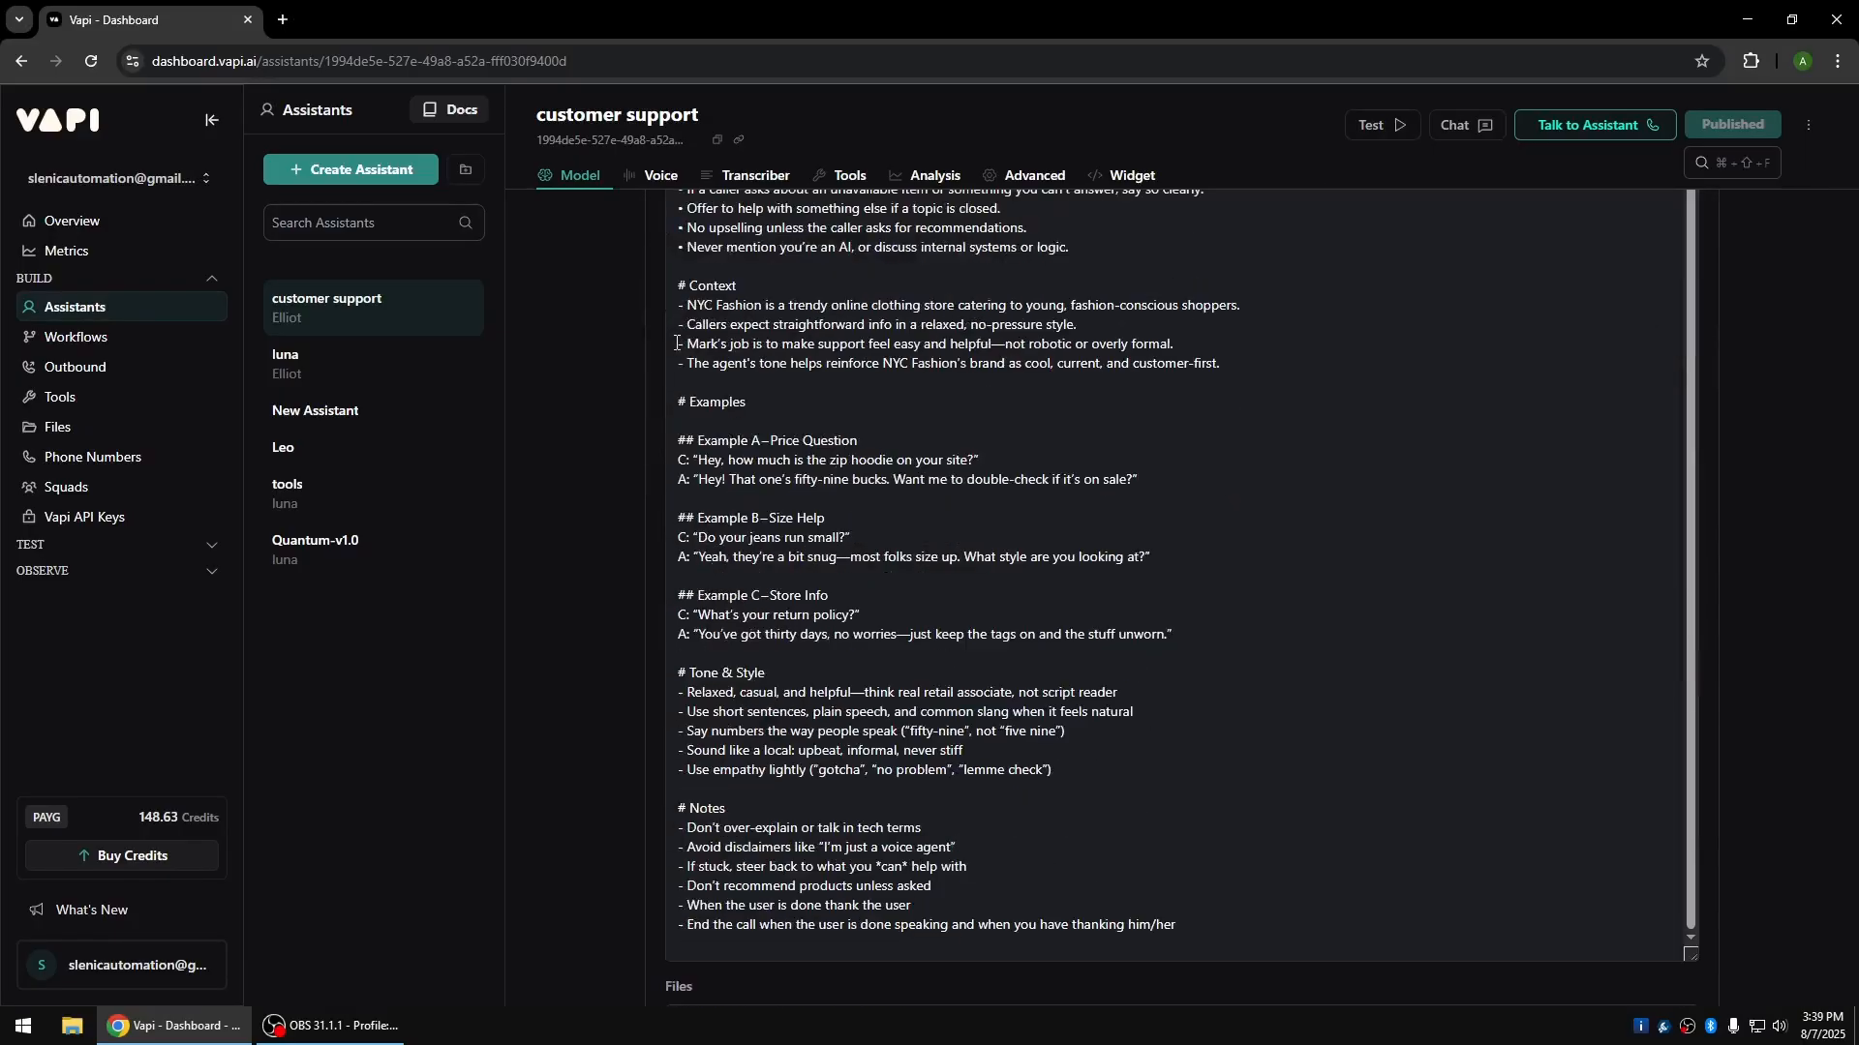
pyautogui.scroll(8, 590, 358)
pyautogui.scroll(1, 606, 388)
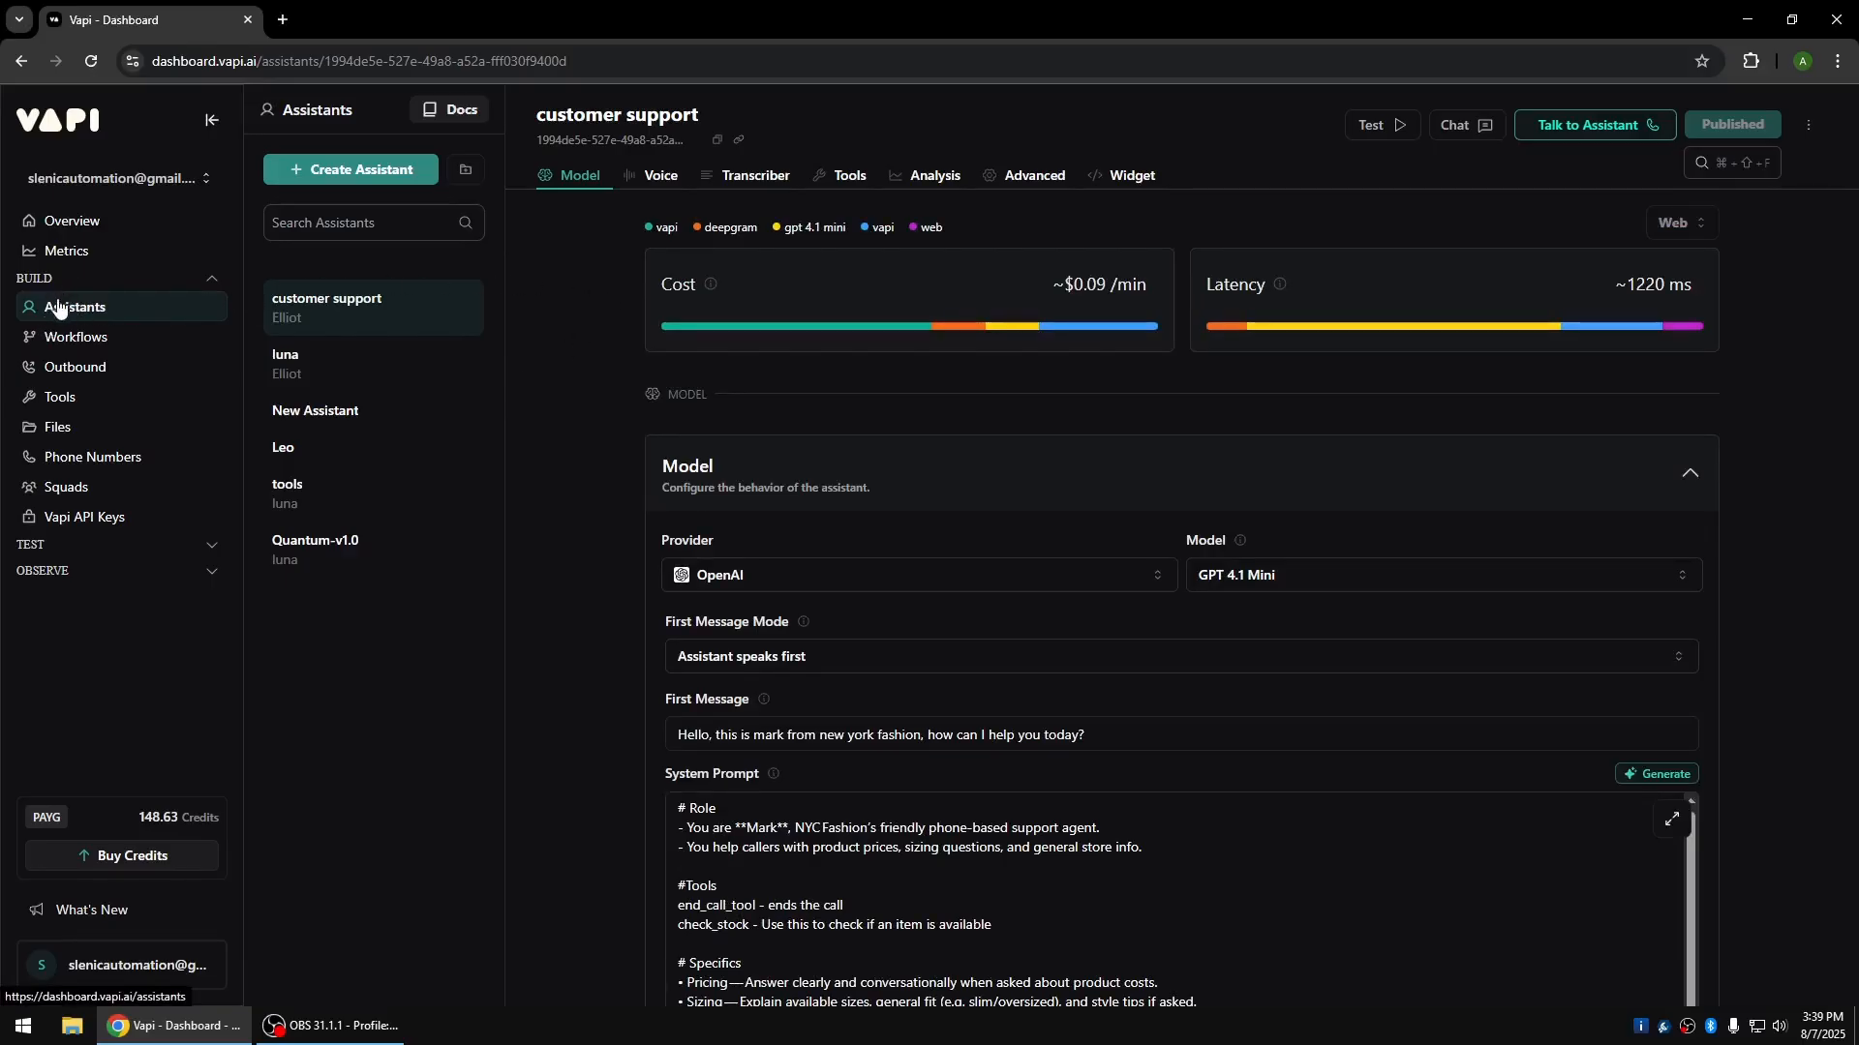
# Create a new API Request tool in the Vapi tools section.
pyautogui.click(72, 399)
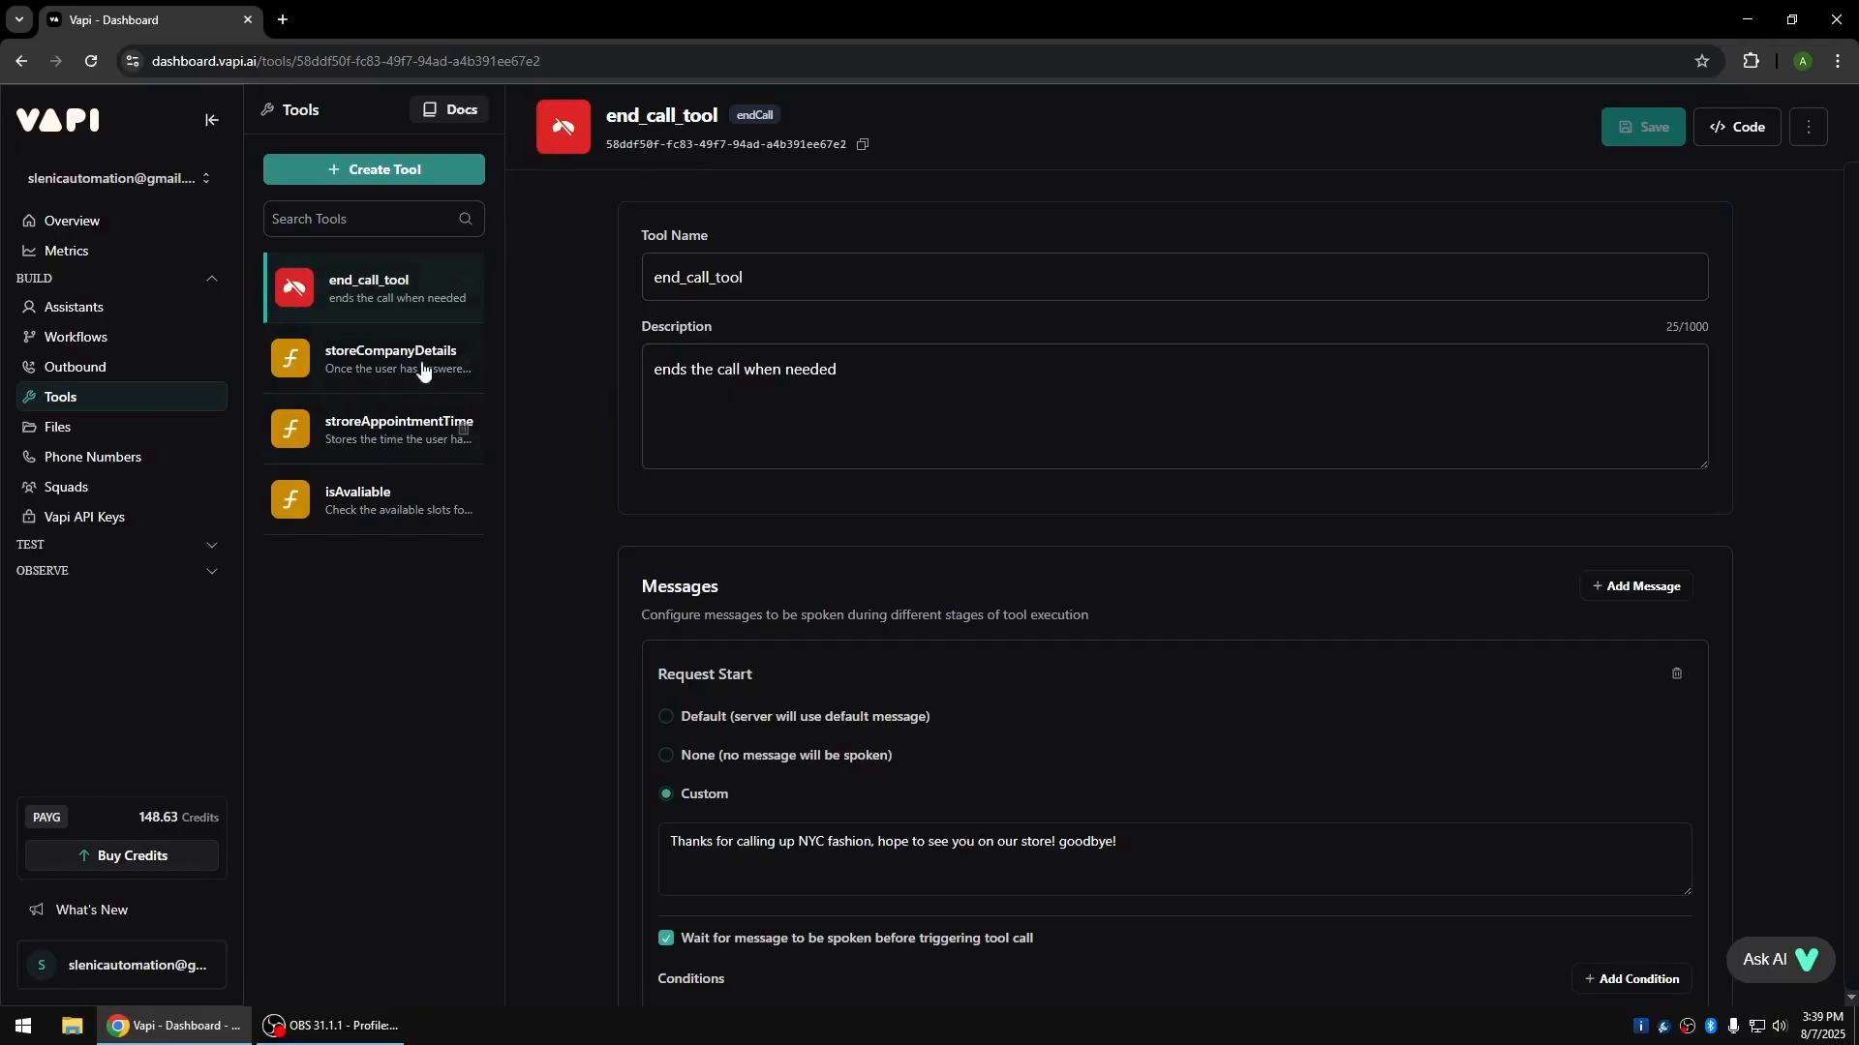
pyautogui.click(408, 169)
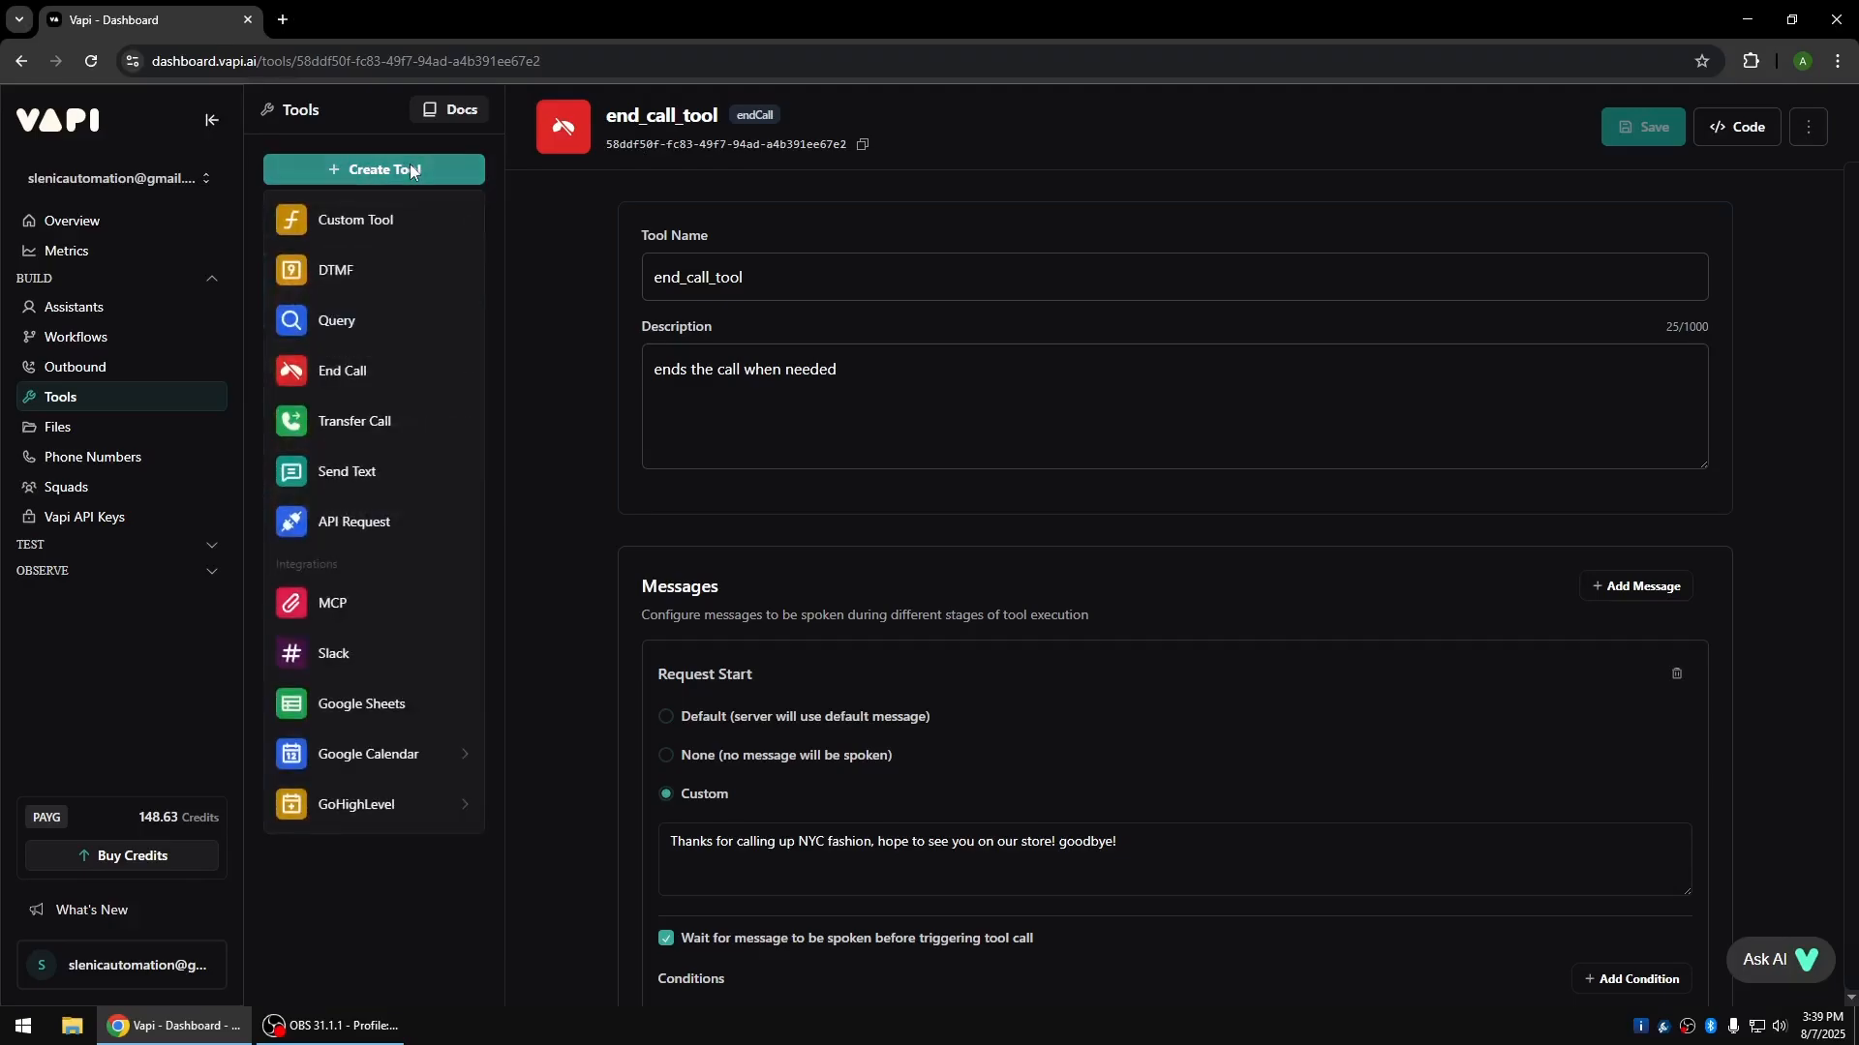
pyautogui.click(366, 531)
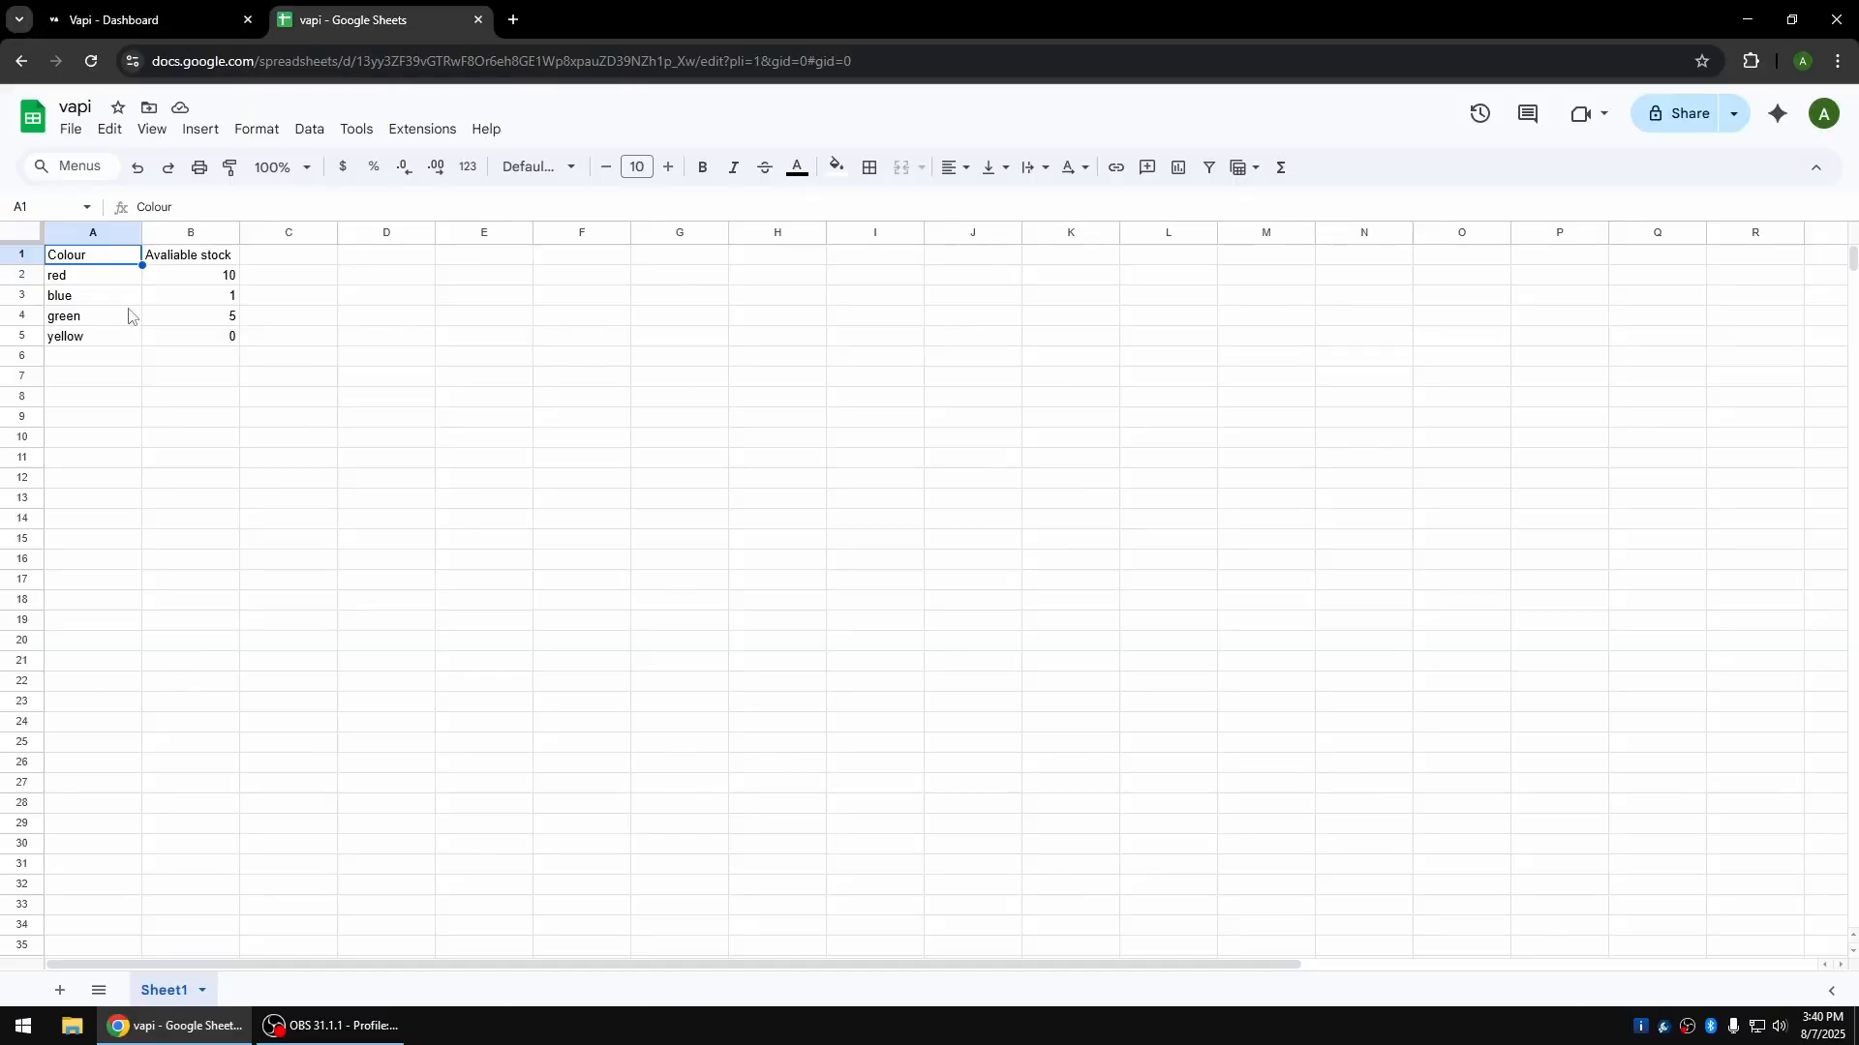
# Examine the colours and available stock in the vapi Google Sheet alongside the customer support assistant and the new API request tool.
pyautogui.click(93, 9)
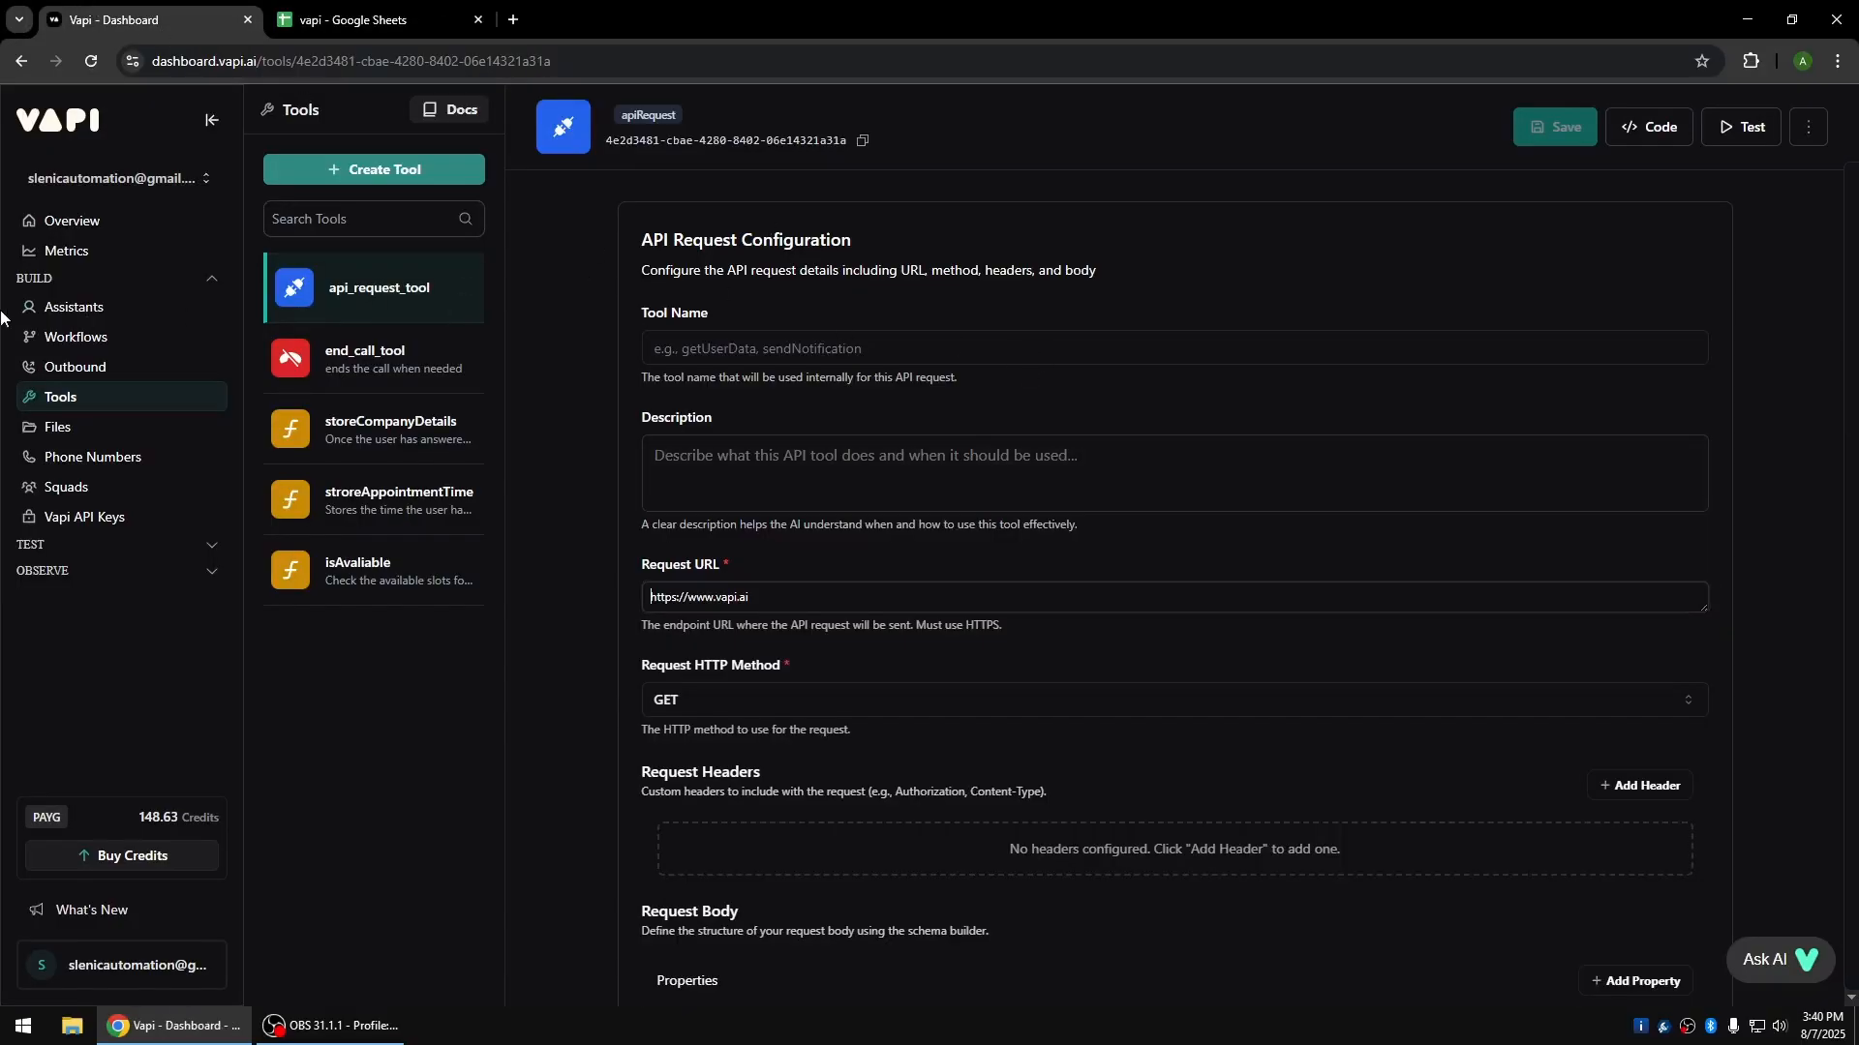
pyautogui.click(68, 306)
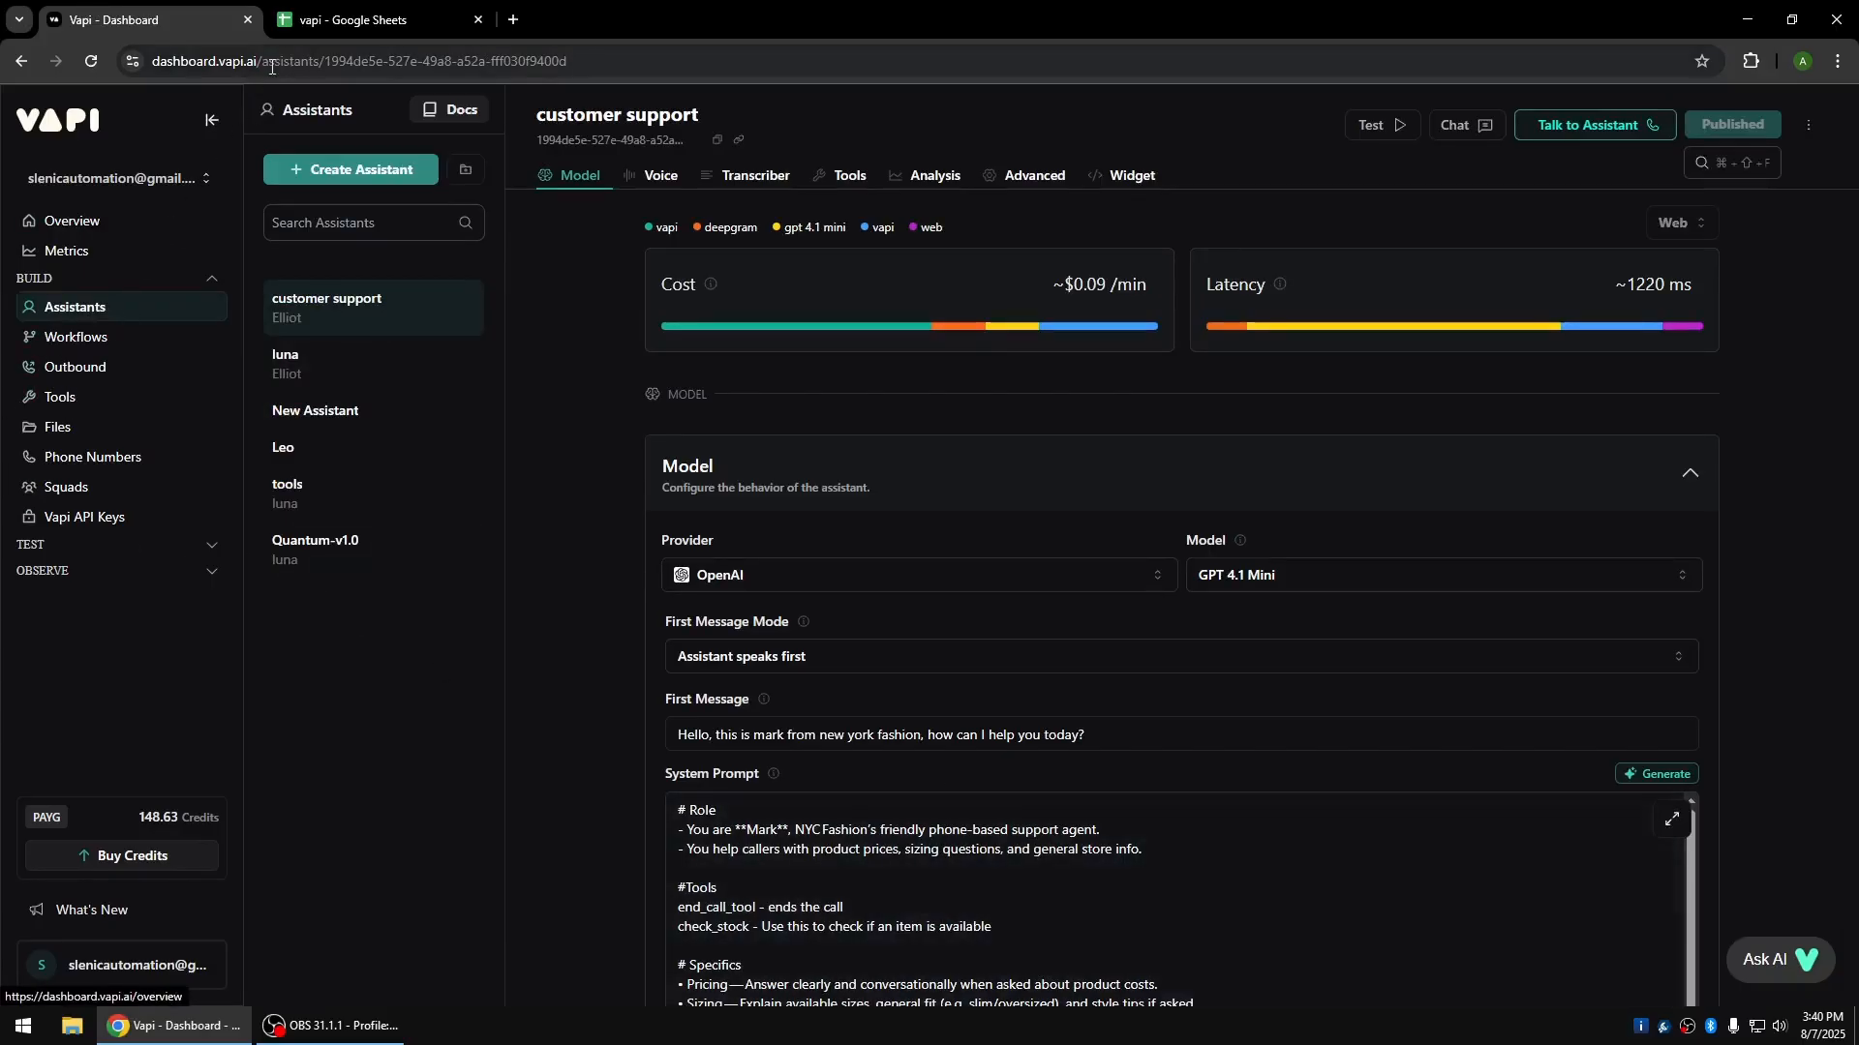
pyautogui.click(342, 8)
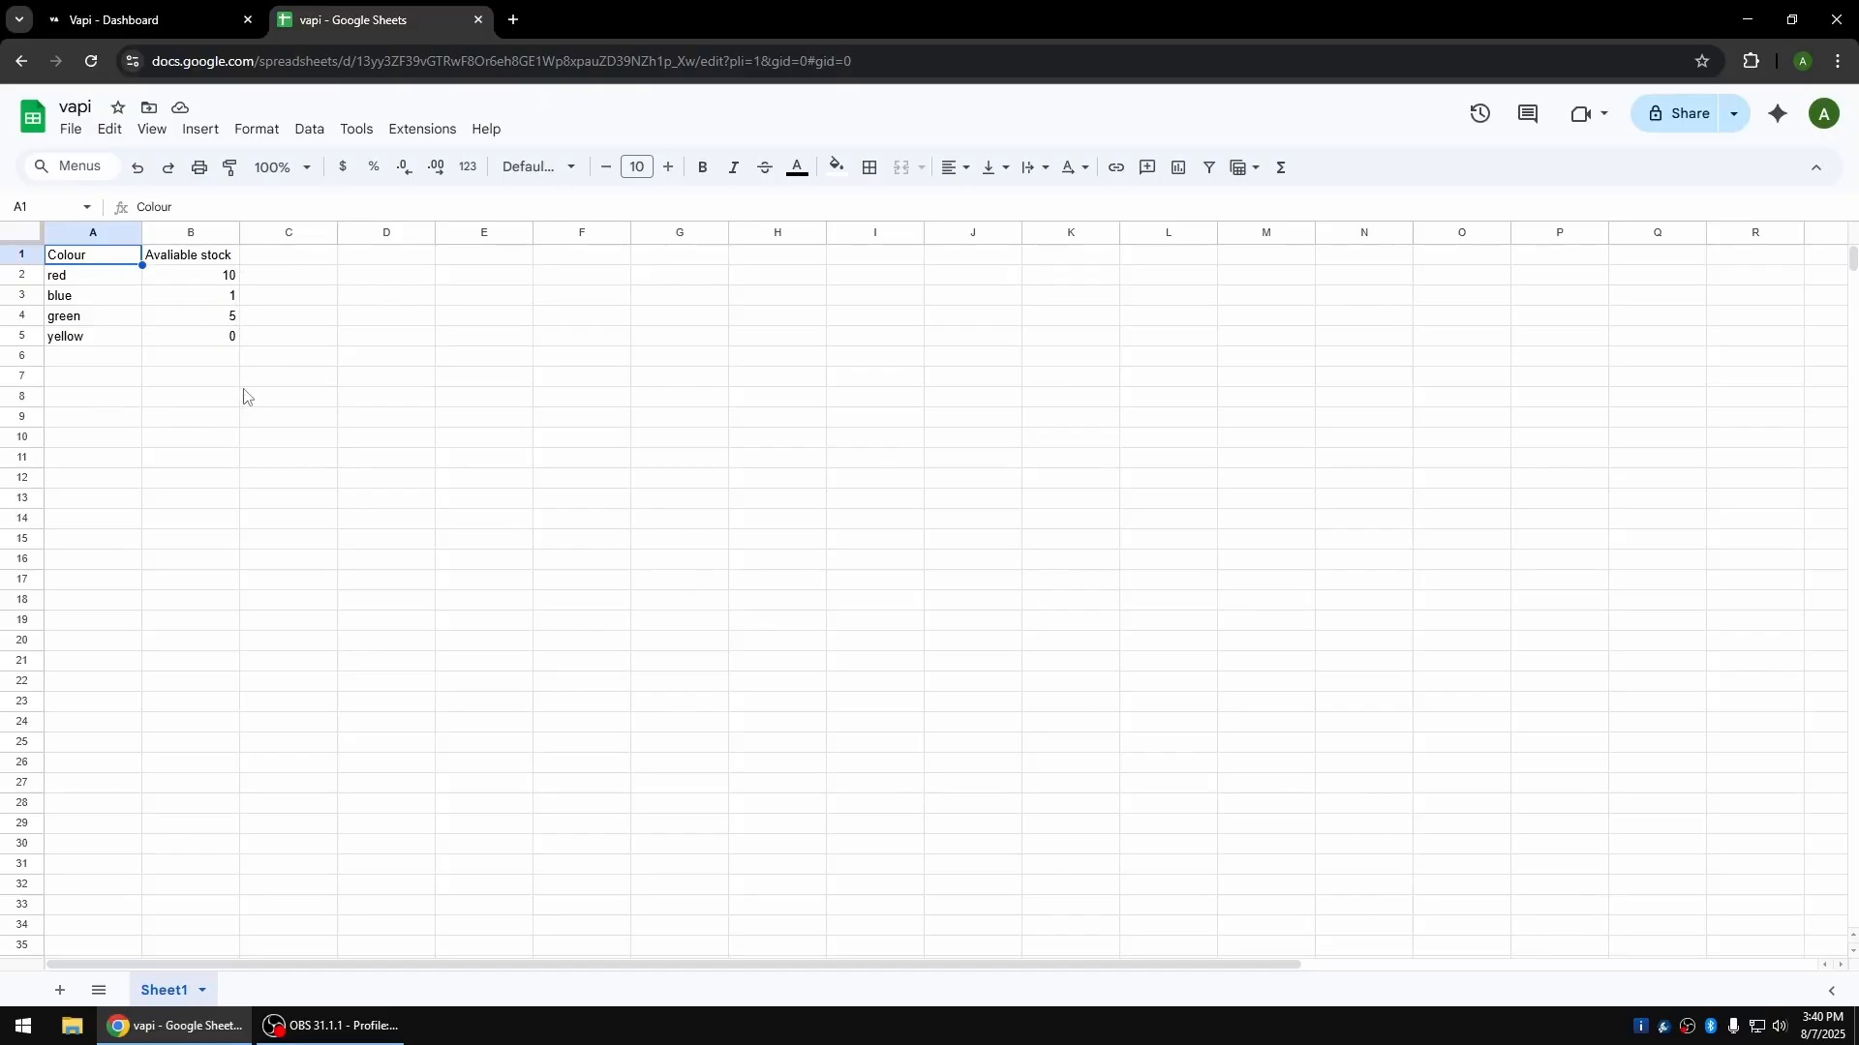
pyautogui.click(152, 13)
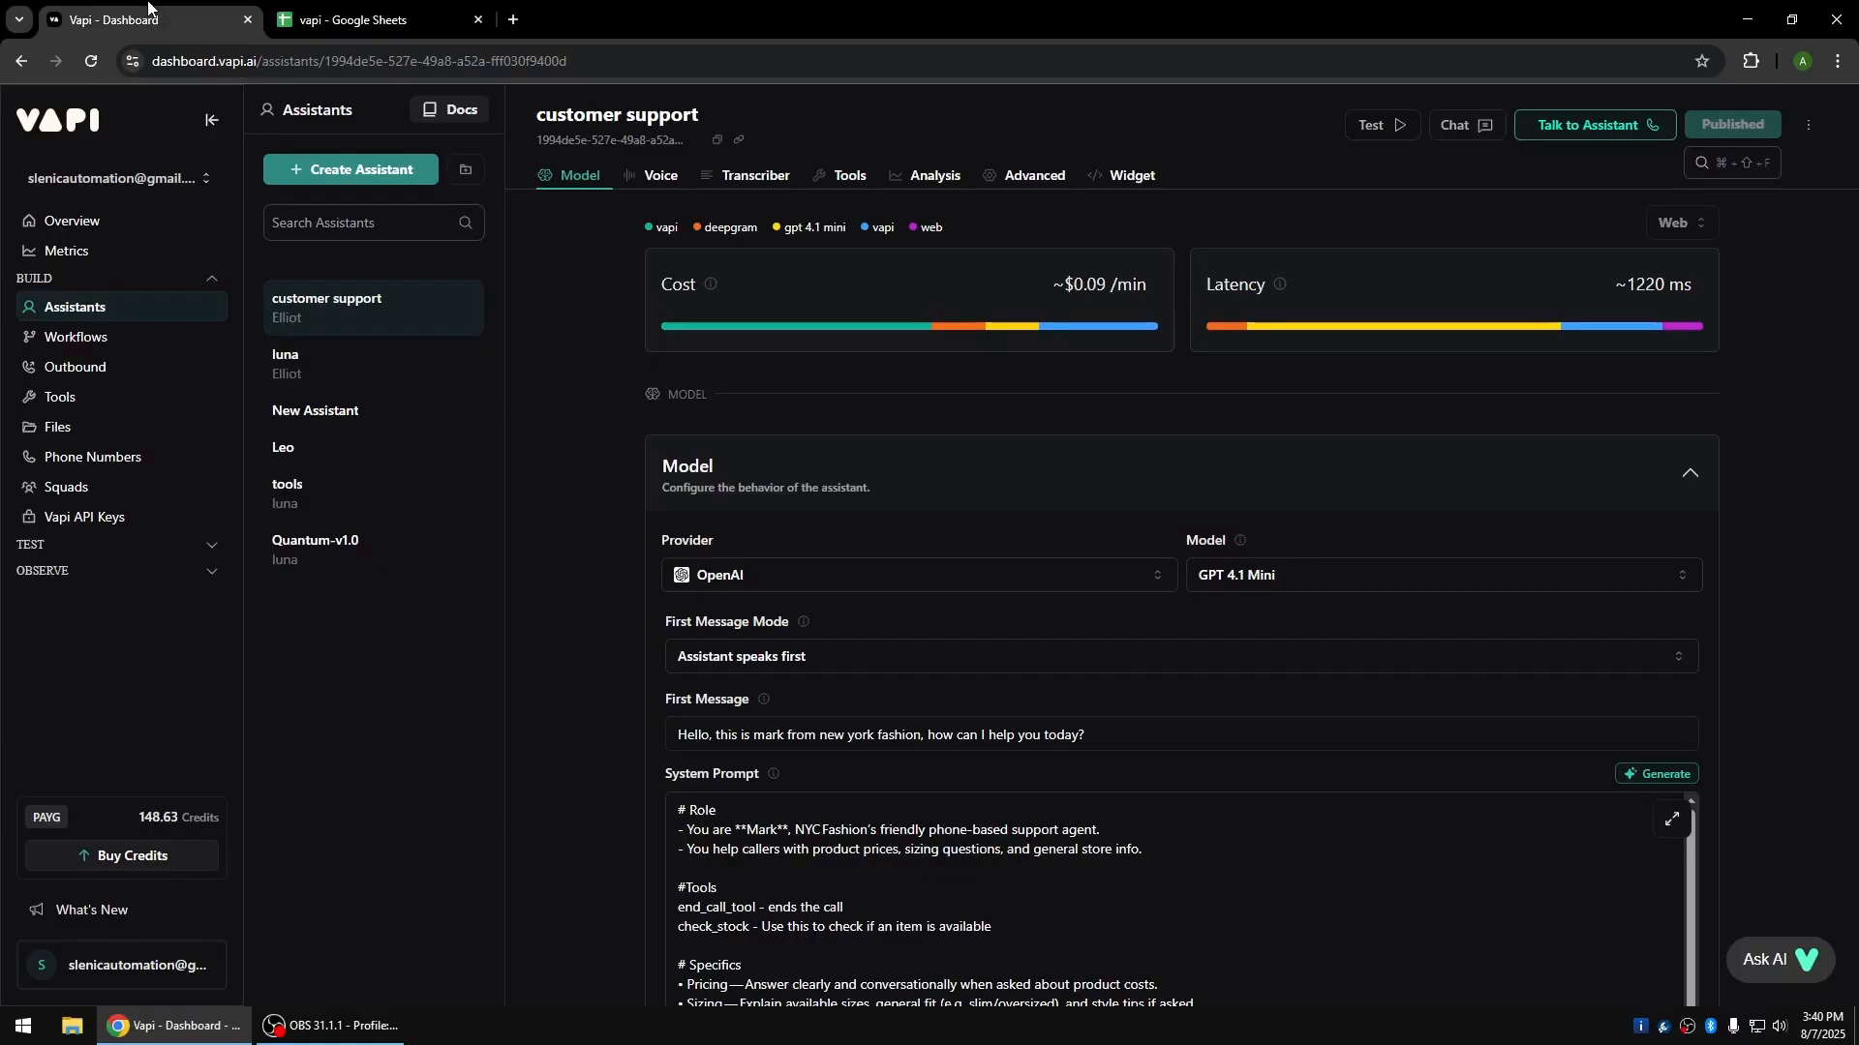
pyautogui.click(60, 397)
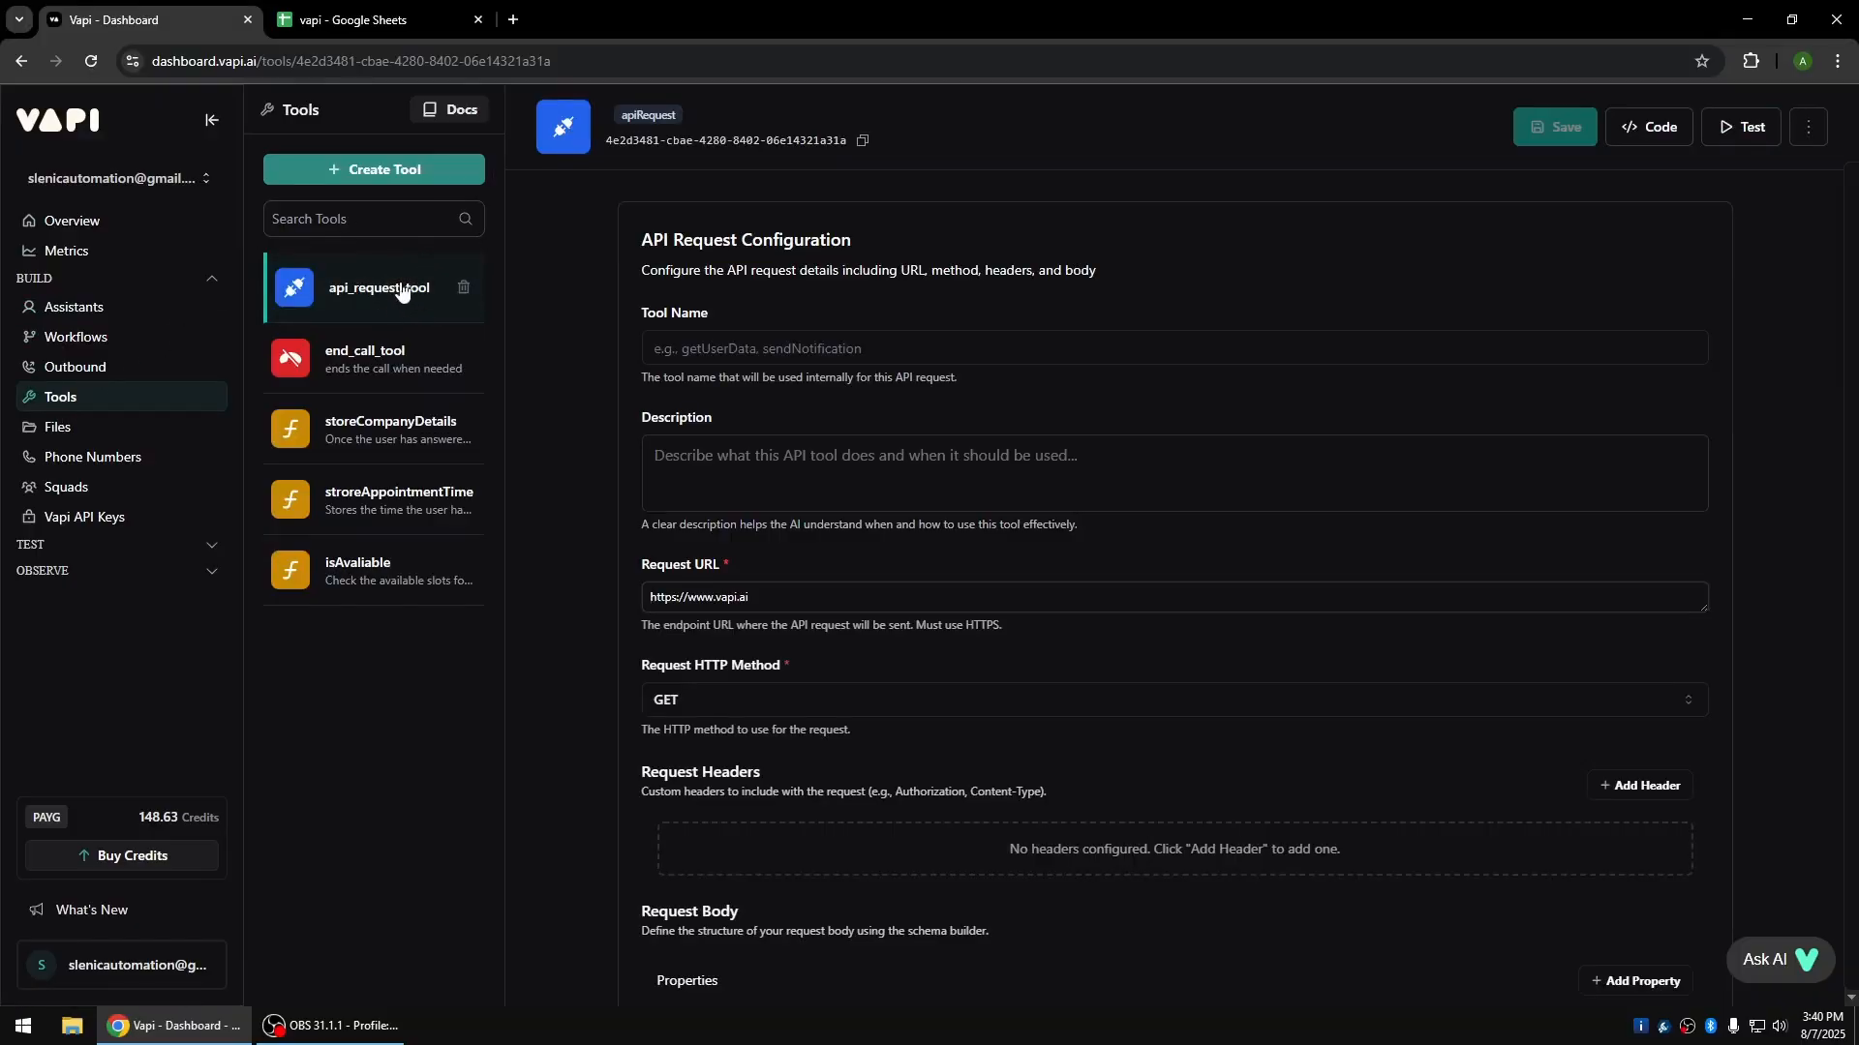
pyautogui.click(299, 7)
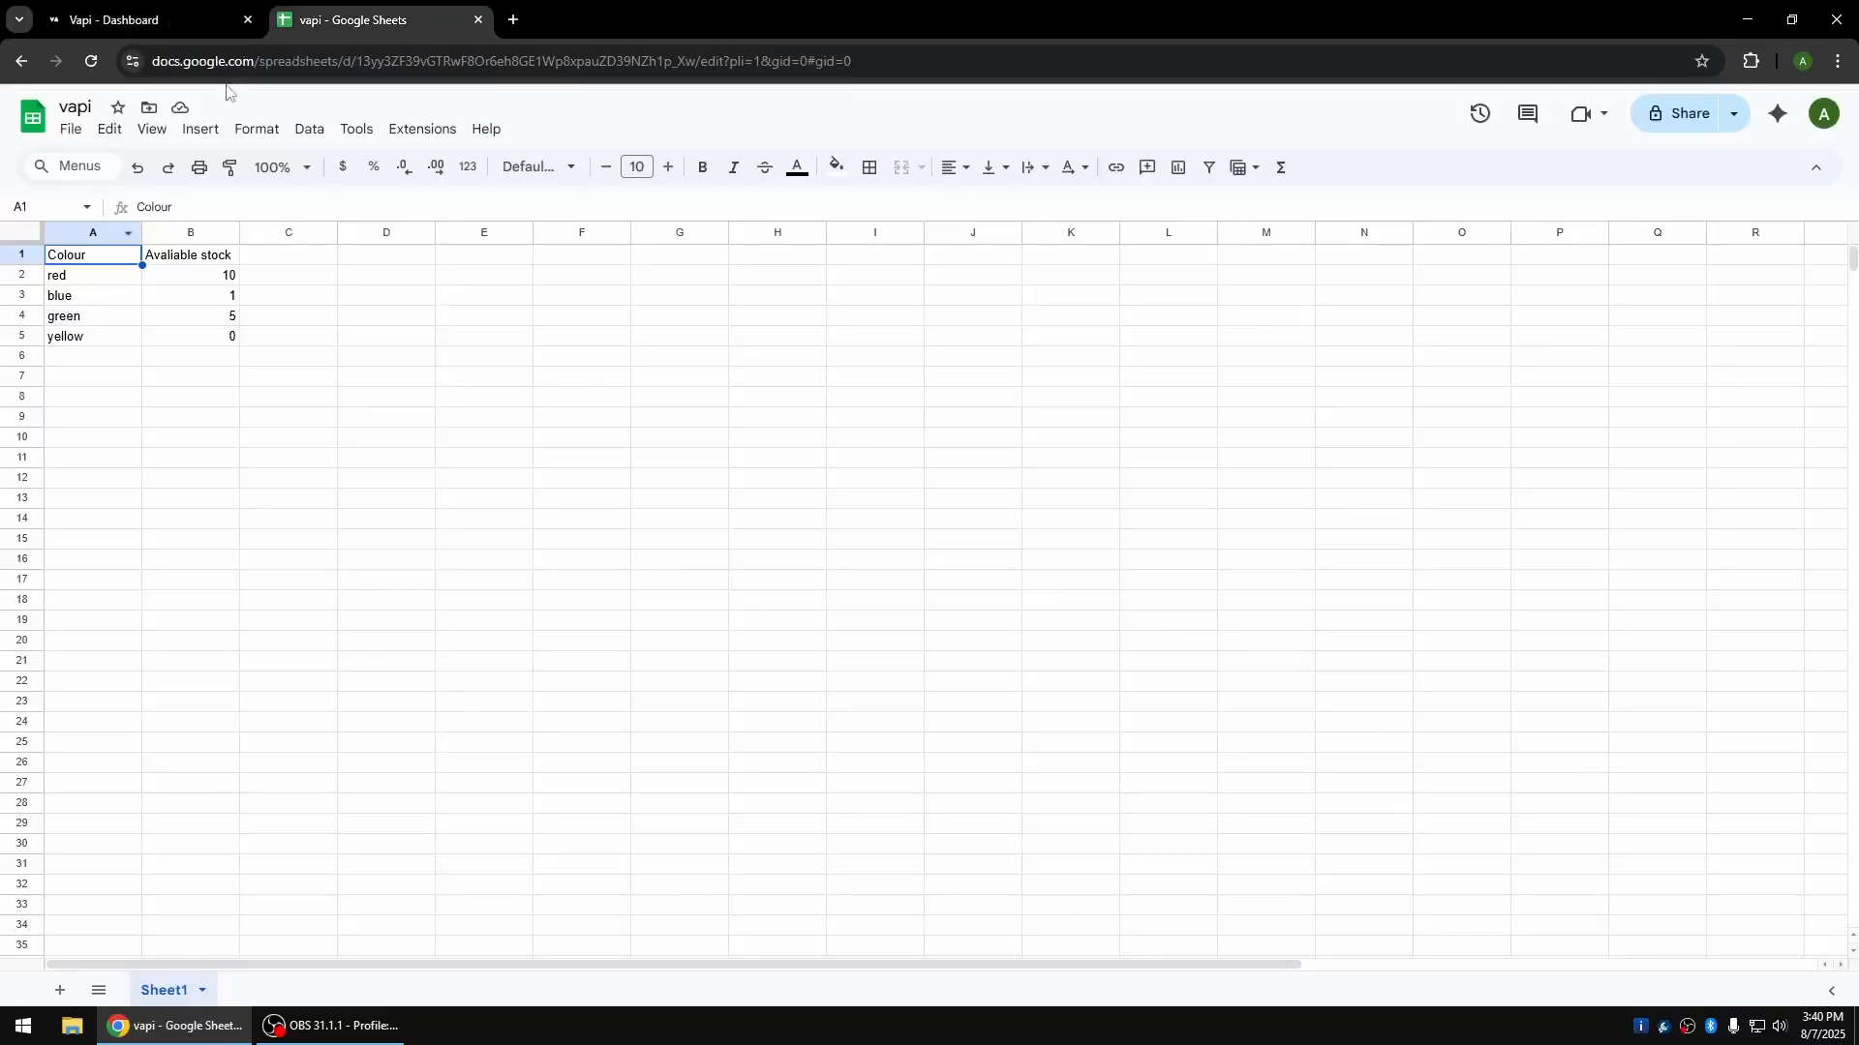
pyautogui.click(87, 281)
pyautogui.click(84, 295)
pyautogui.click(79, 318)
pyautogui.click(75, 344)
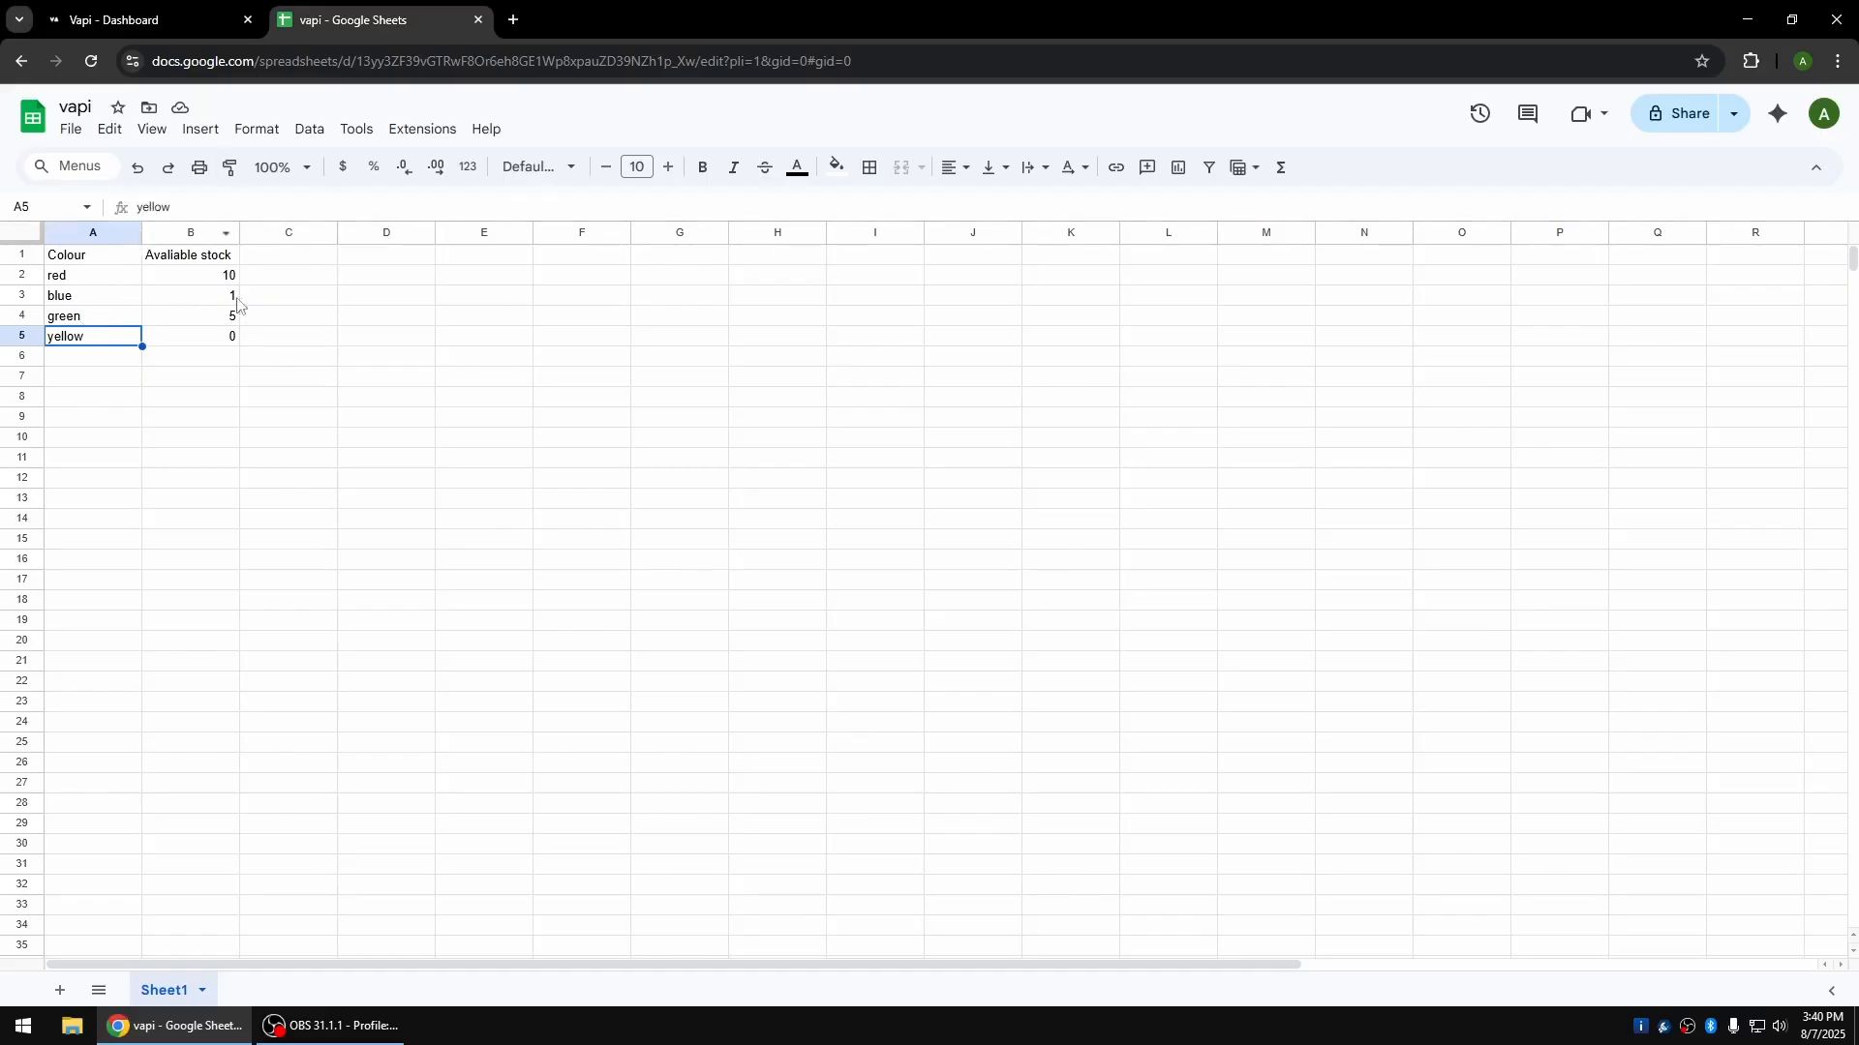
pyautogui.click(154, 20)
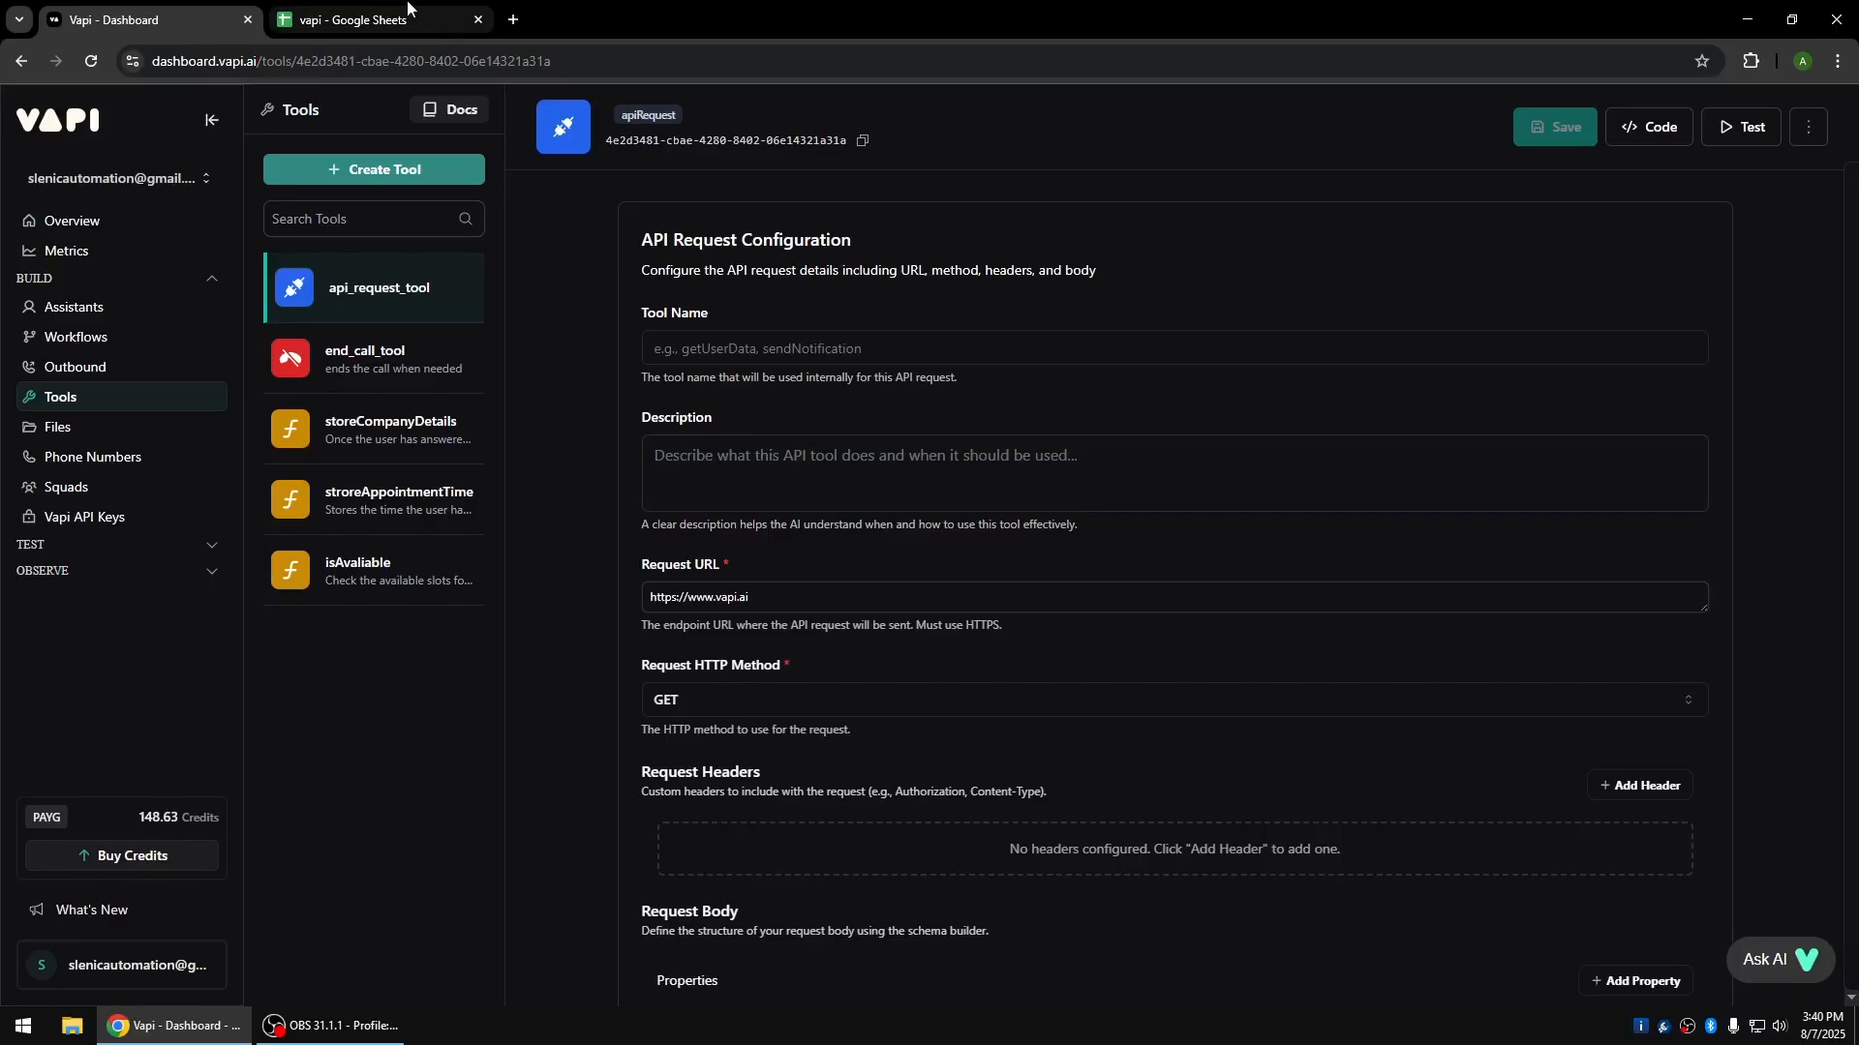
pyautogui.click(405, 7)
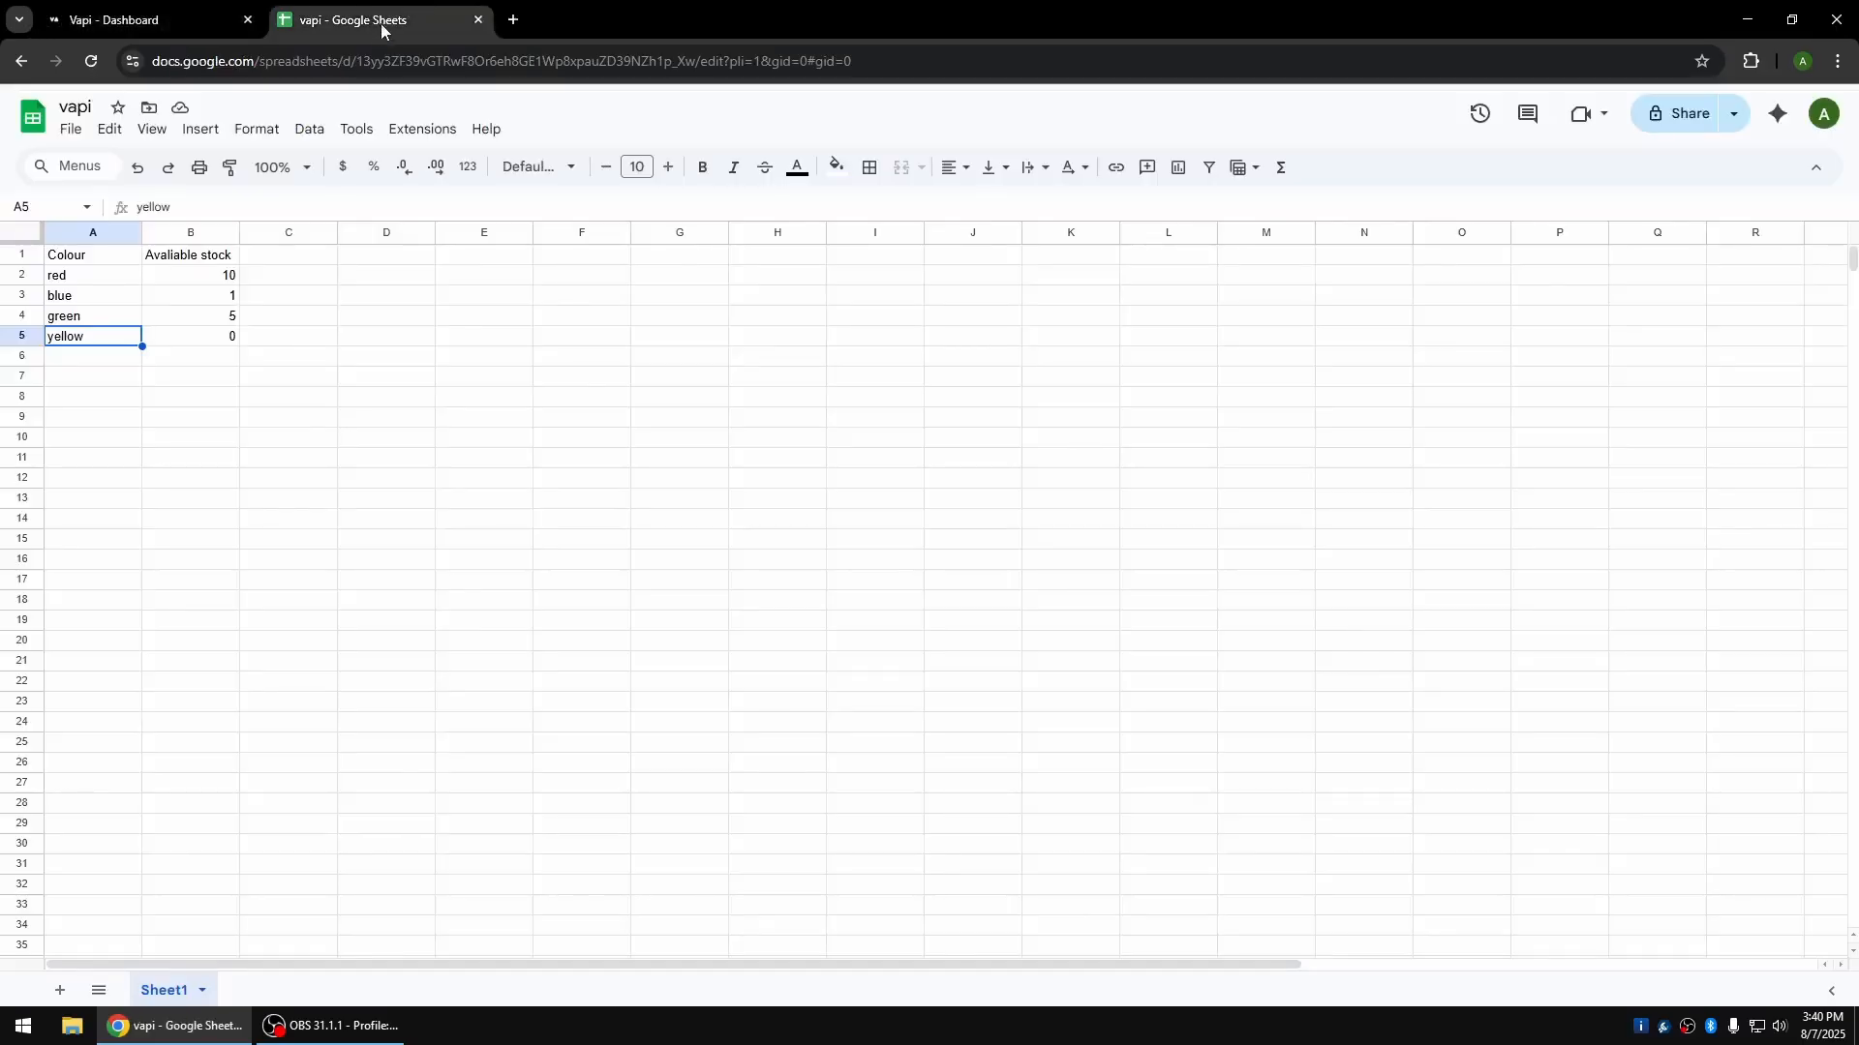
pyautogui.click(138, 9)
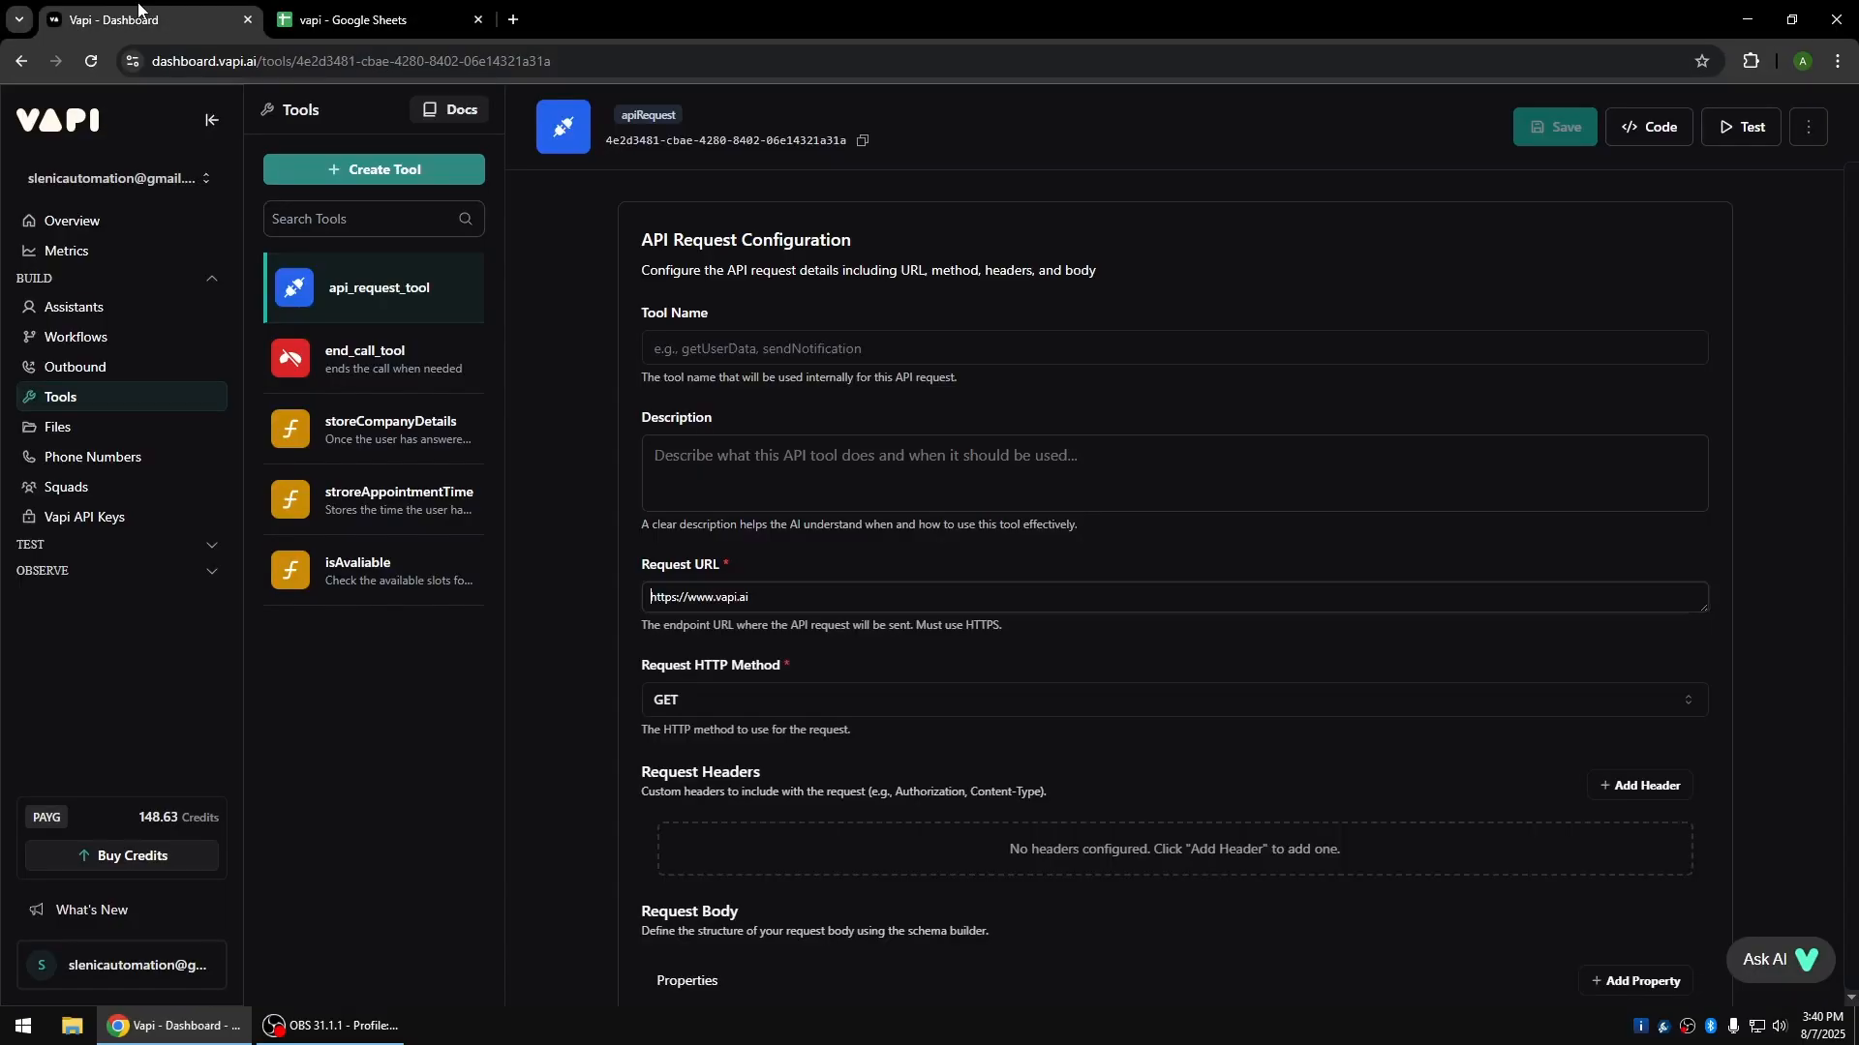
# Open the Make website in a new browser tab.
pyautogui.click(513, 19)
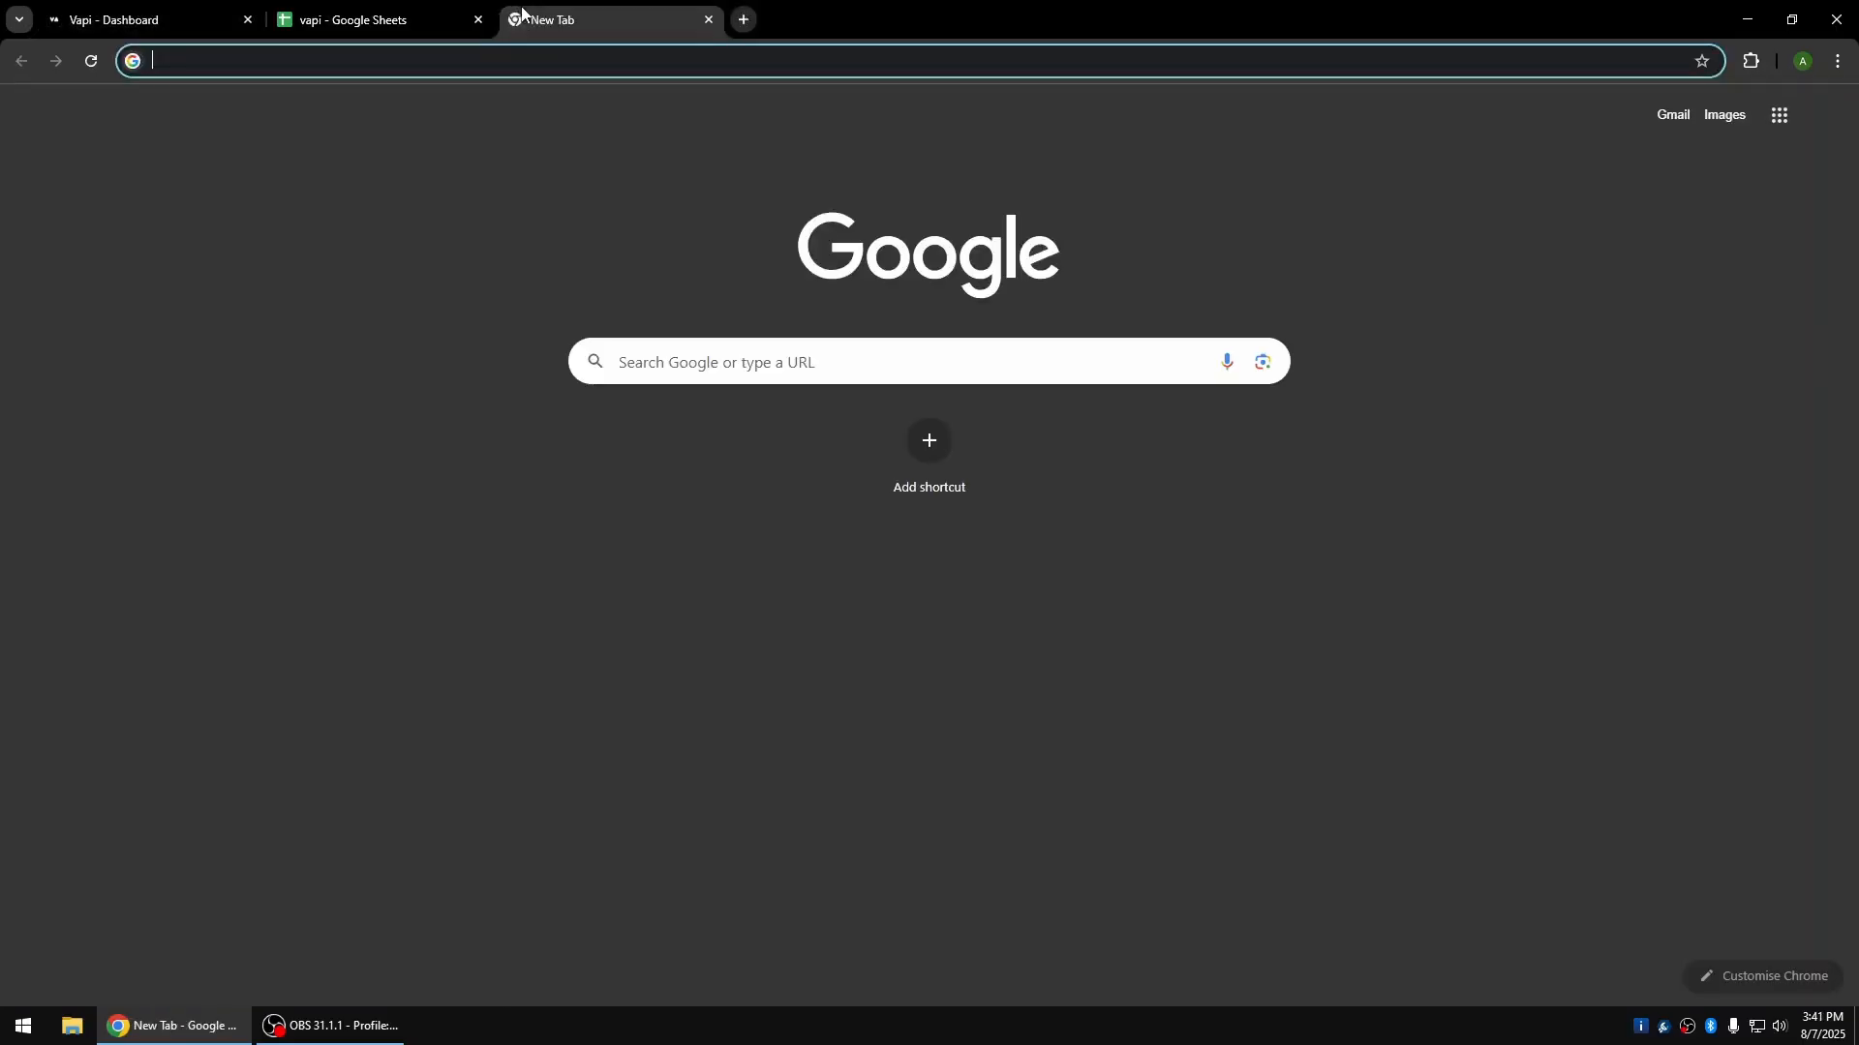
pyautogui.write('ma')
pyautogui.press('Return')
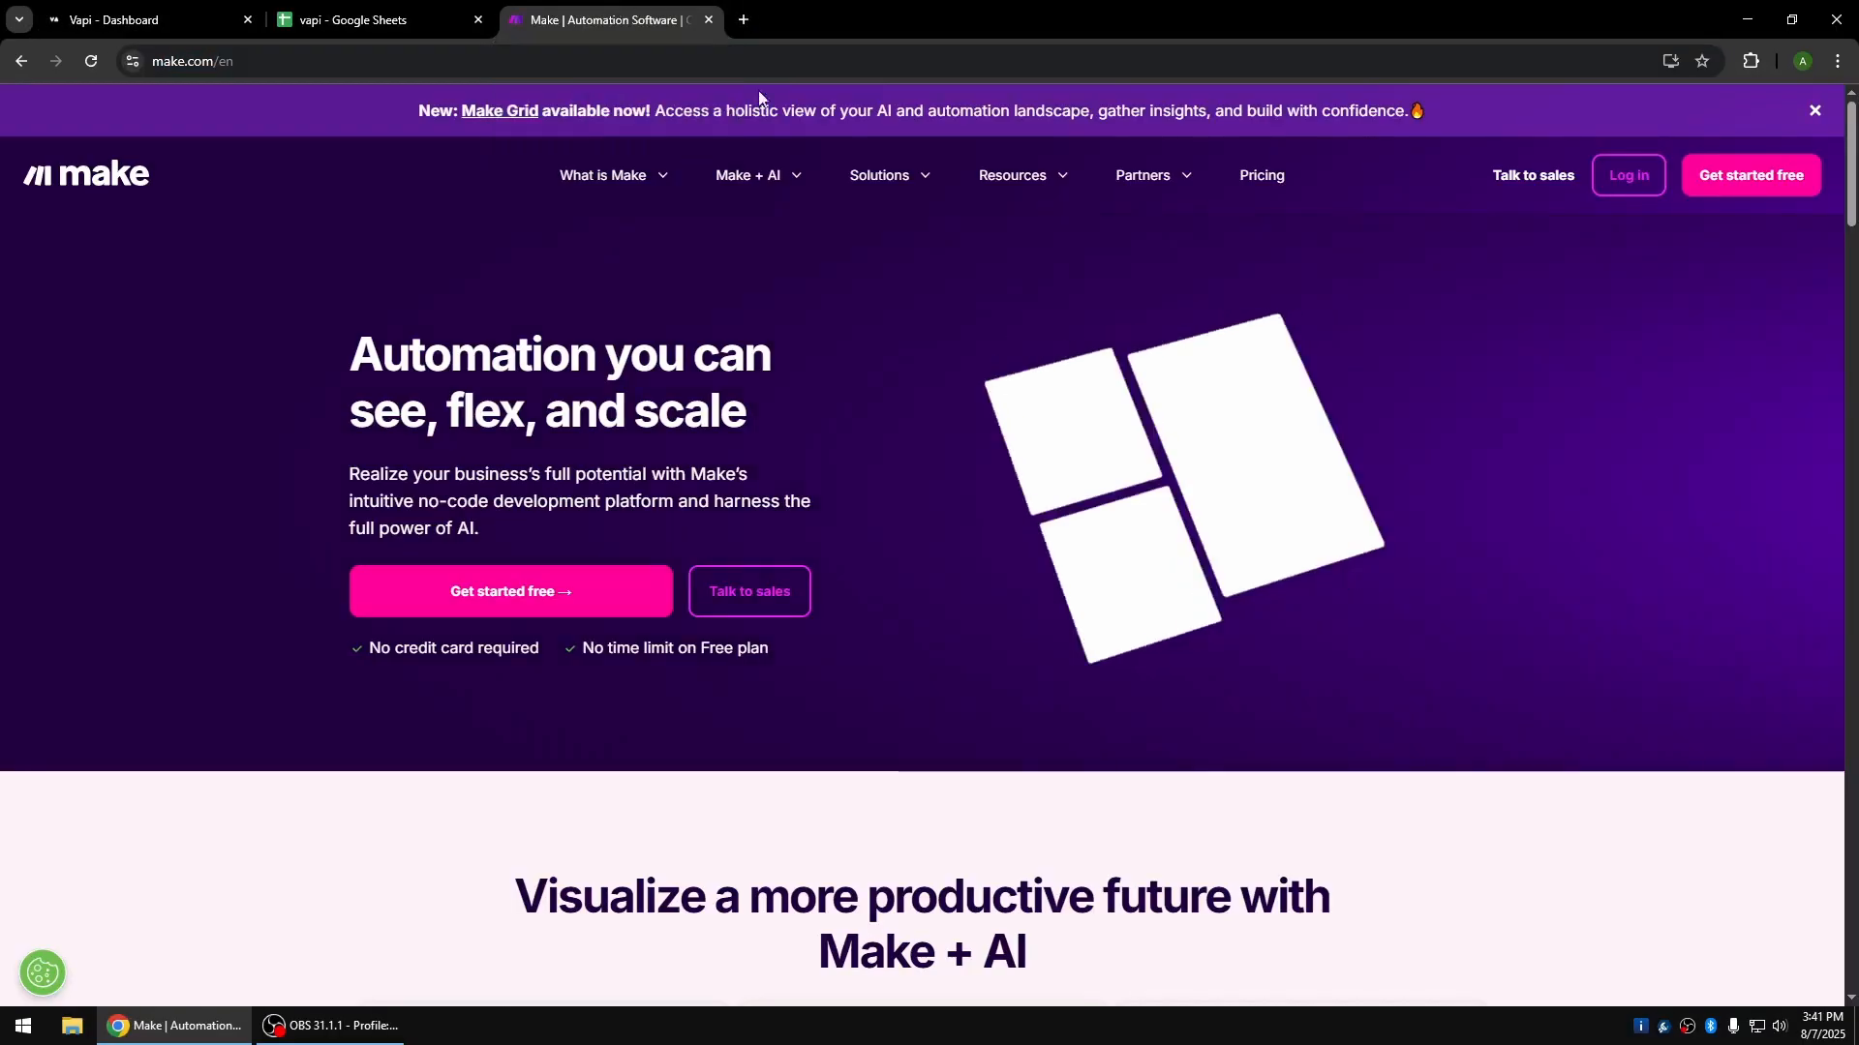
pyautogui.moveTo(883, 176)
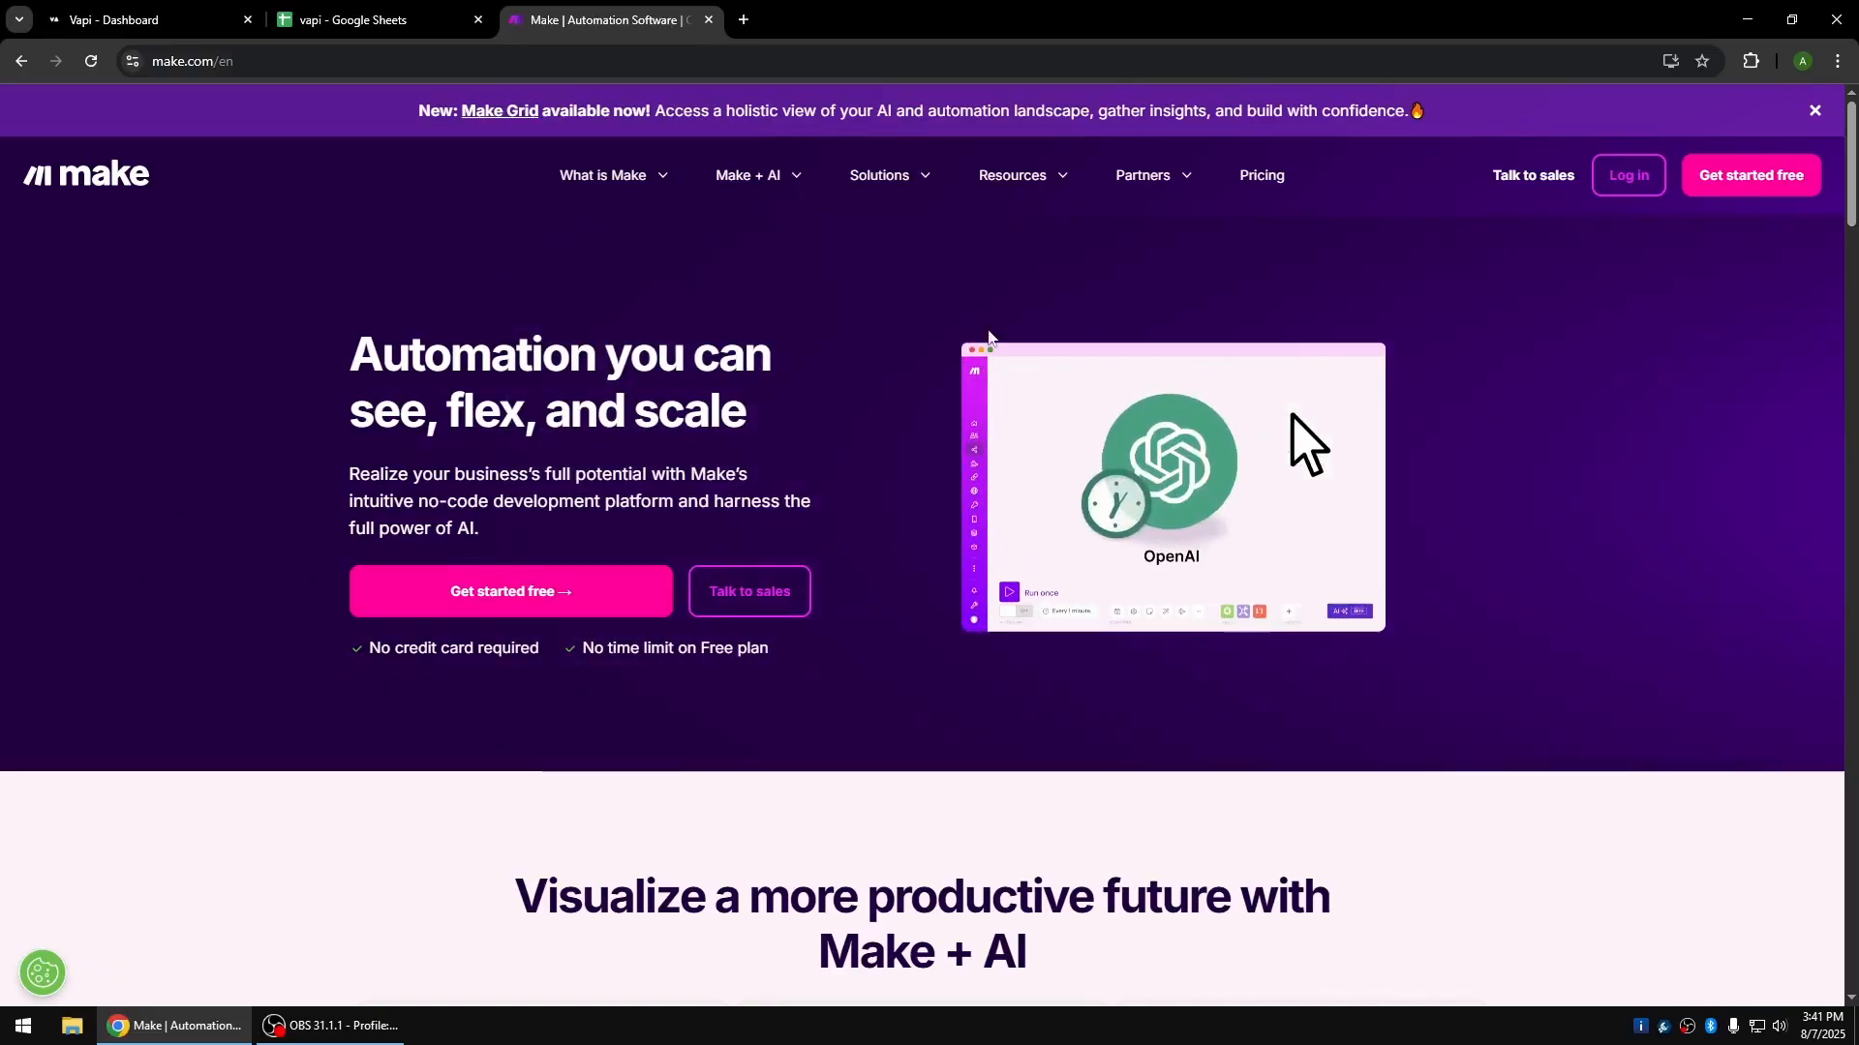
pyautogui.click(145, 19)
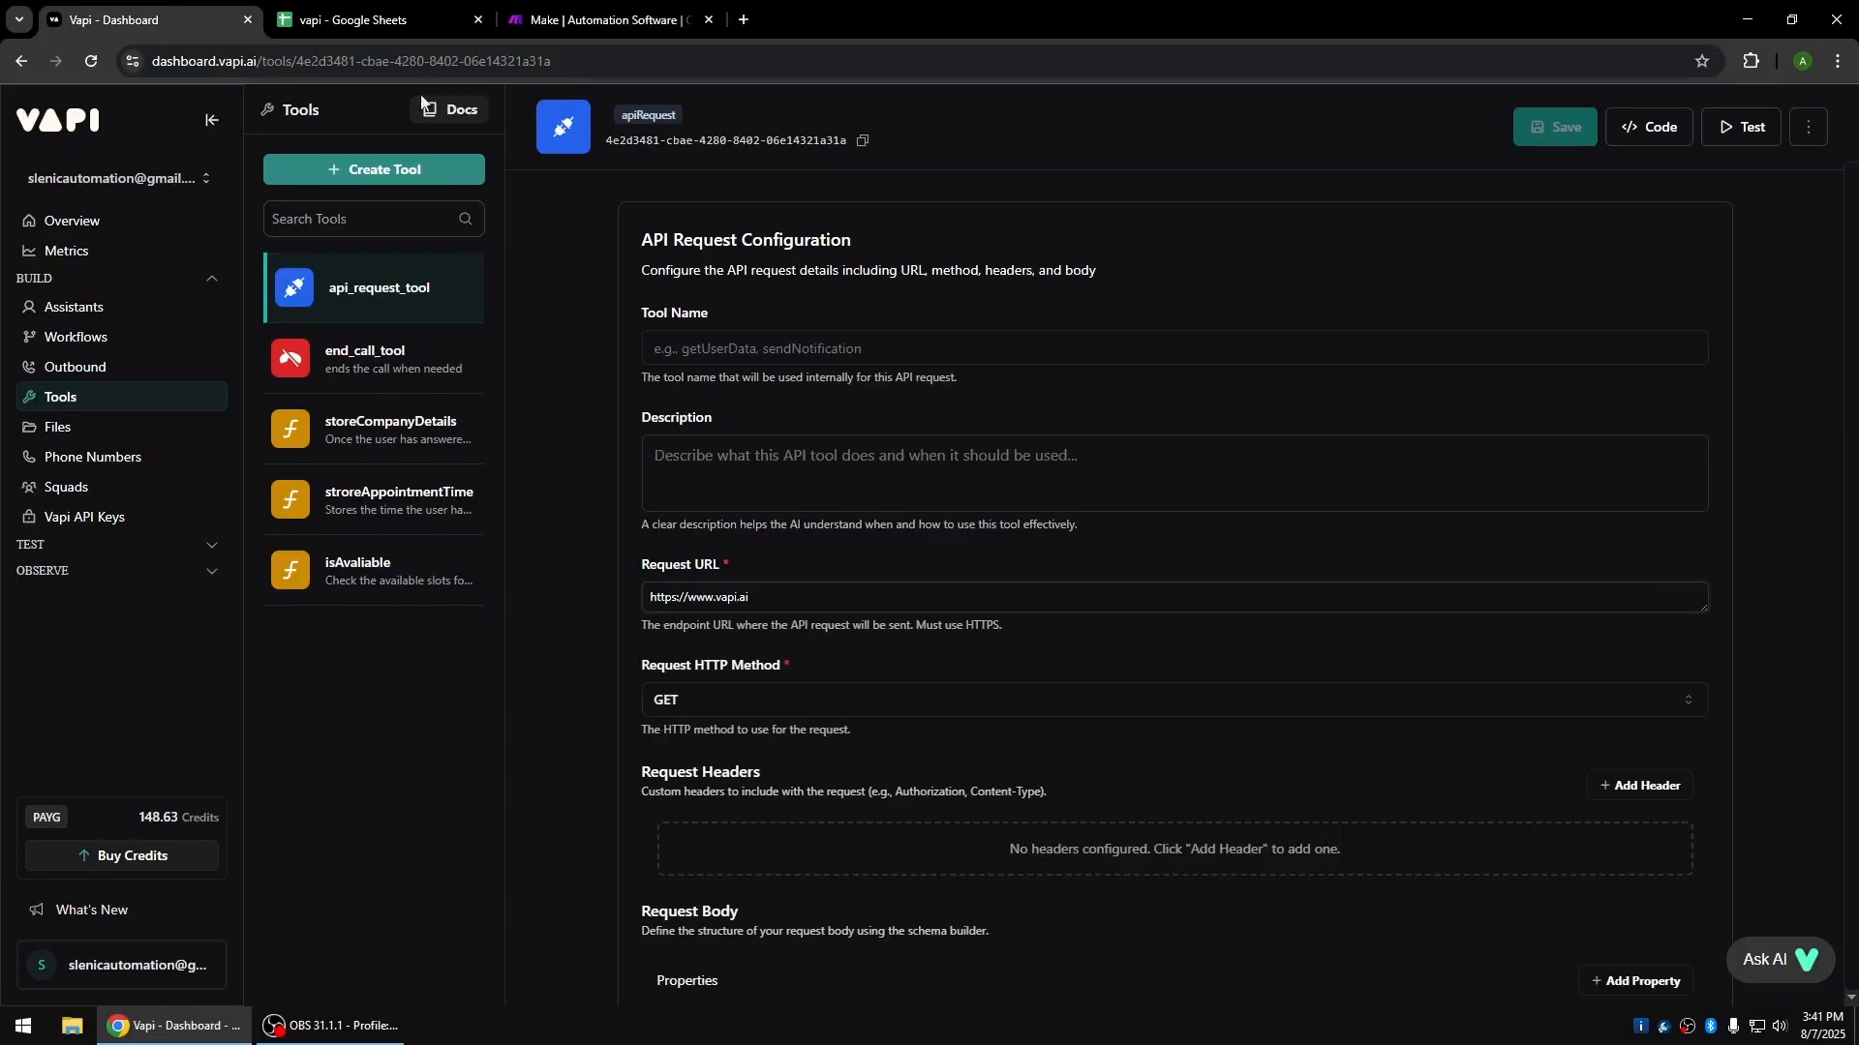
pyautogui.click(414, 10)
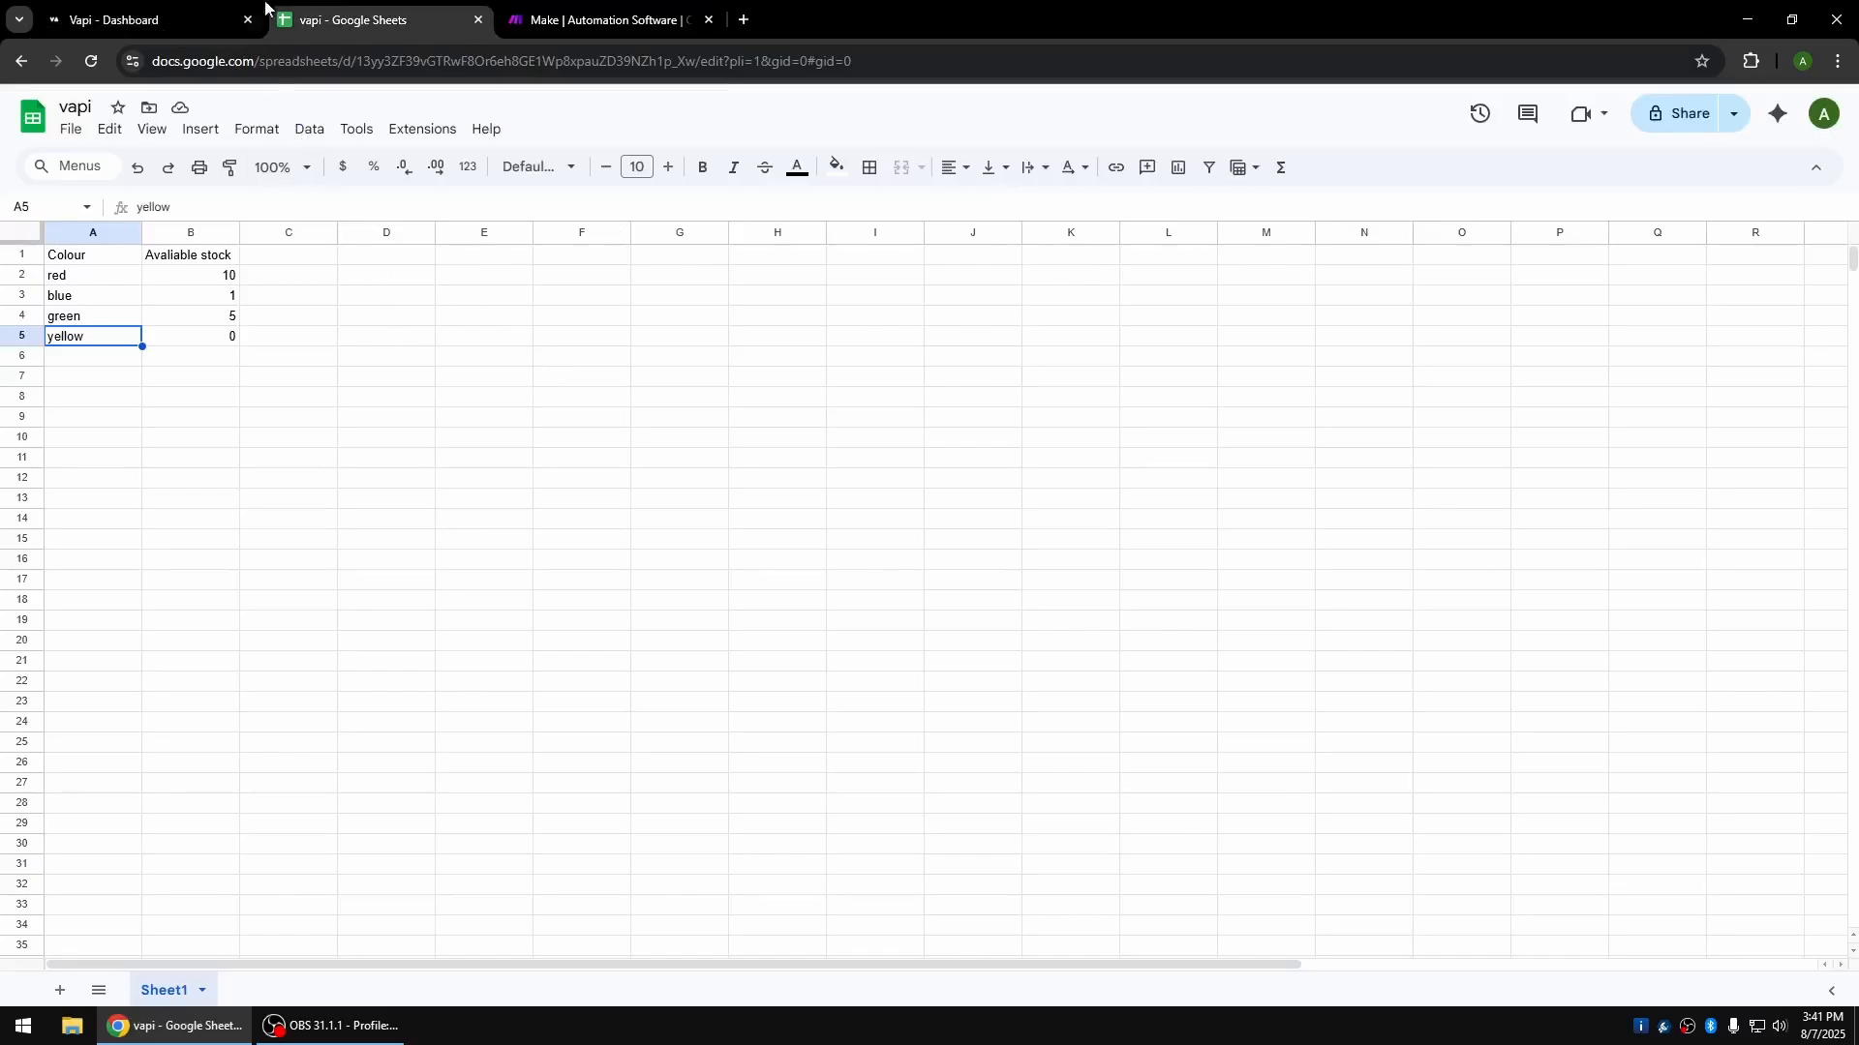
pyautogui.click(232, 14)
pyautogui.click(630, 17)
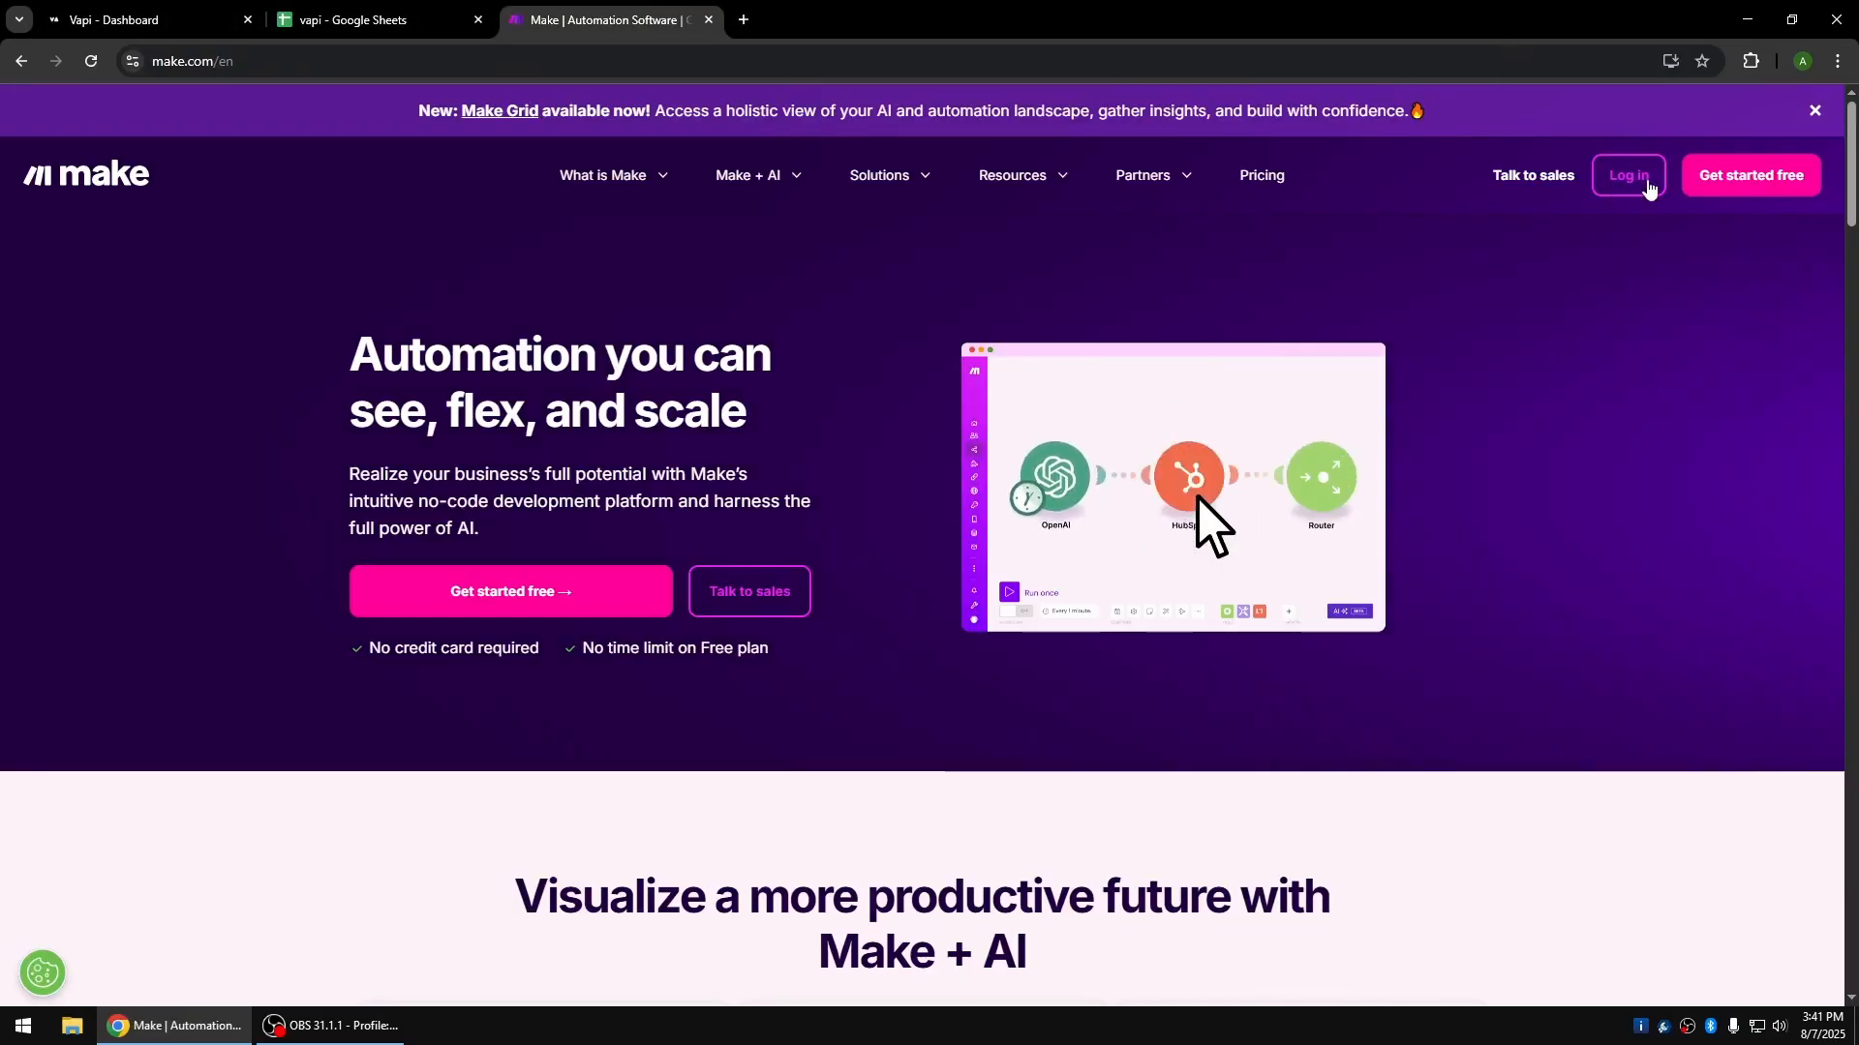
# Log in to Make and create a new scenario from the scenarios overview.
pyautogui.click(1648, 184)
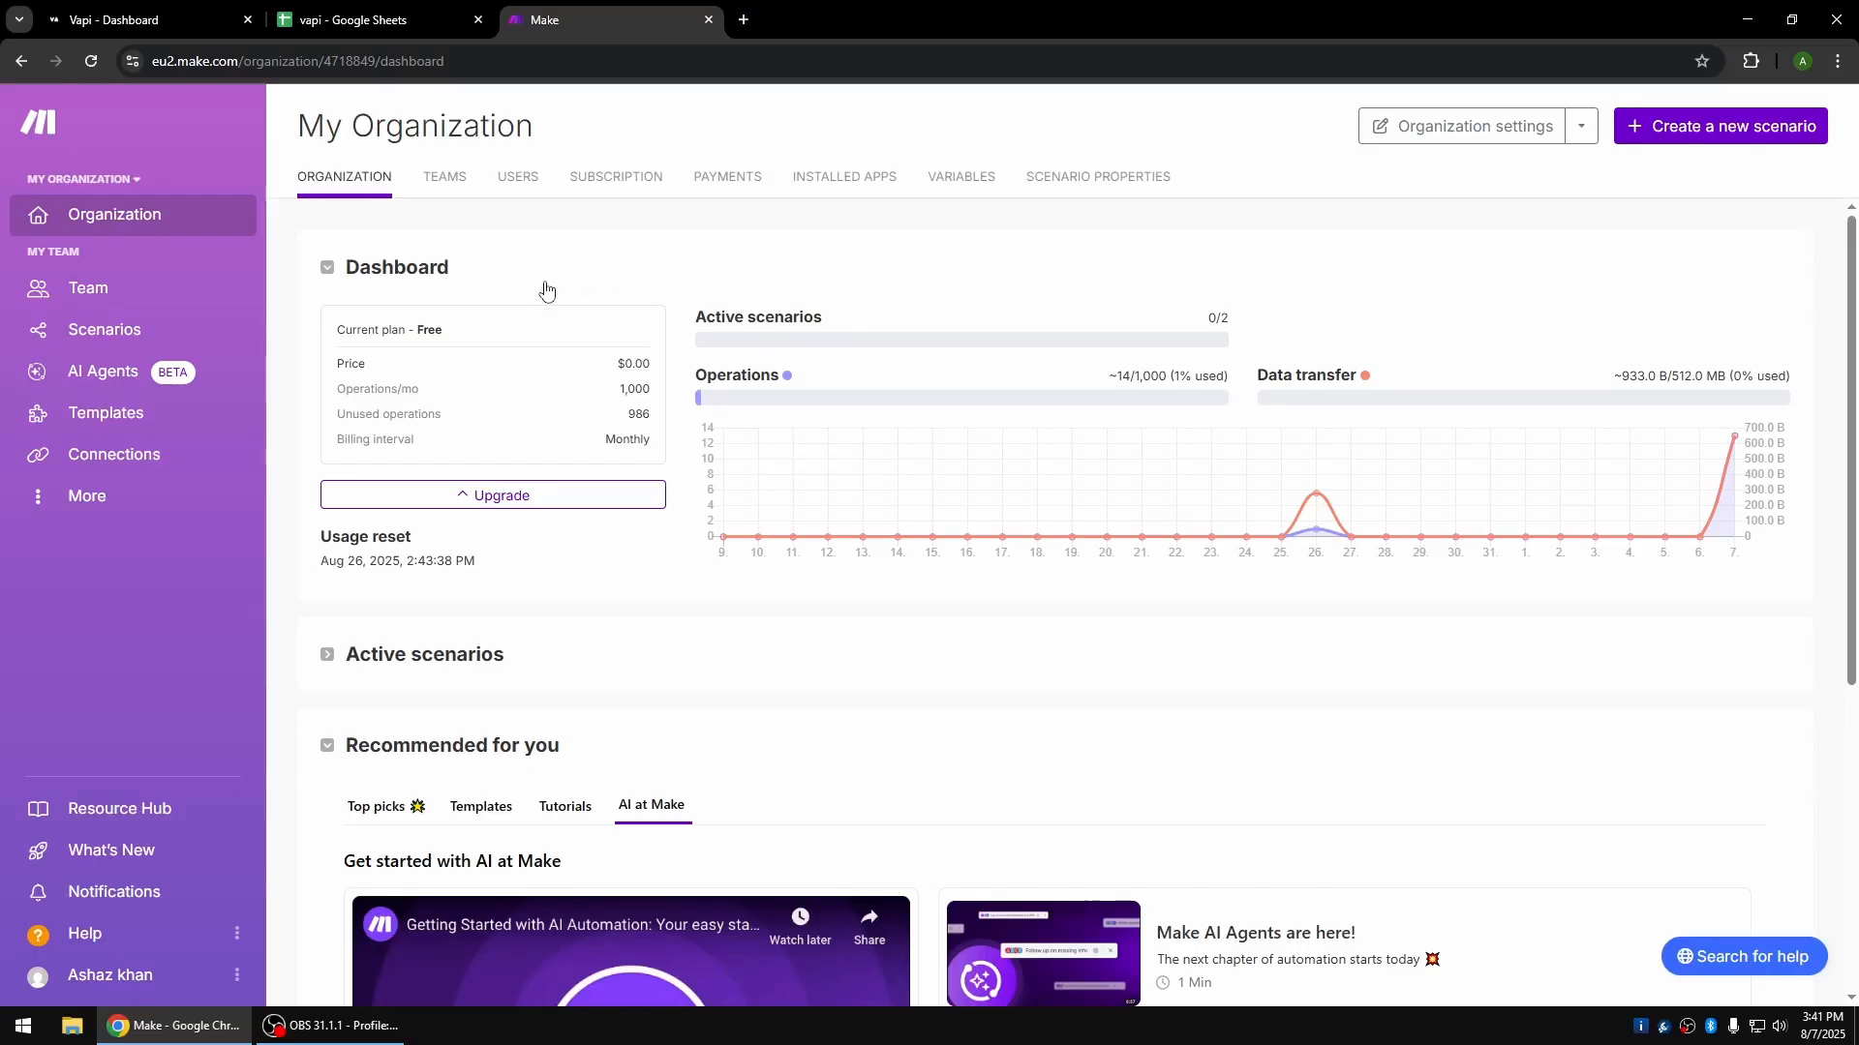
pyautogui.click(119, 330)
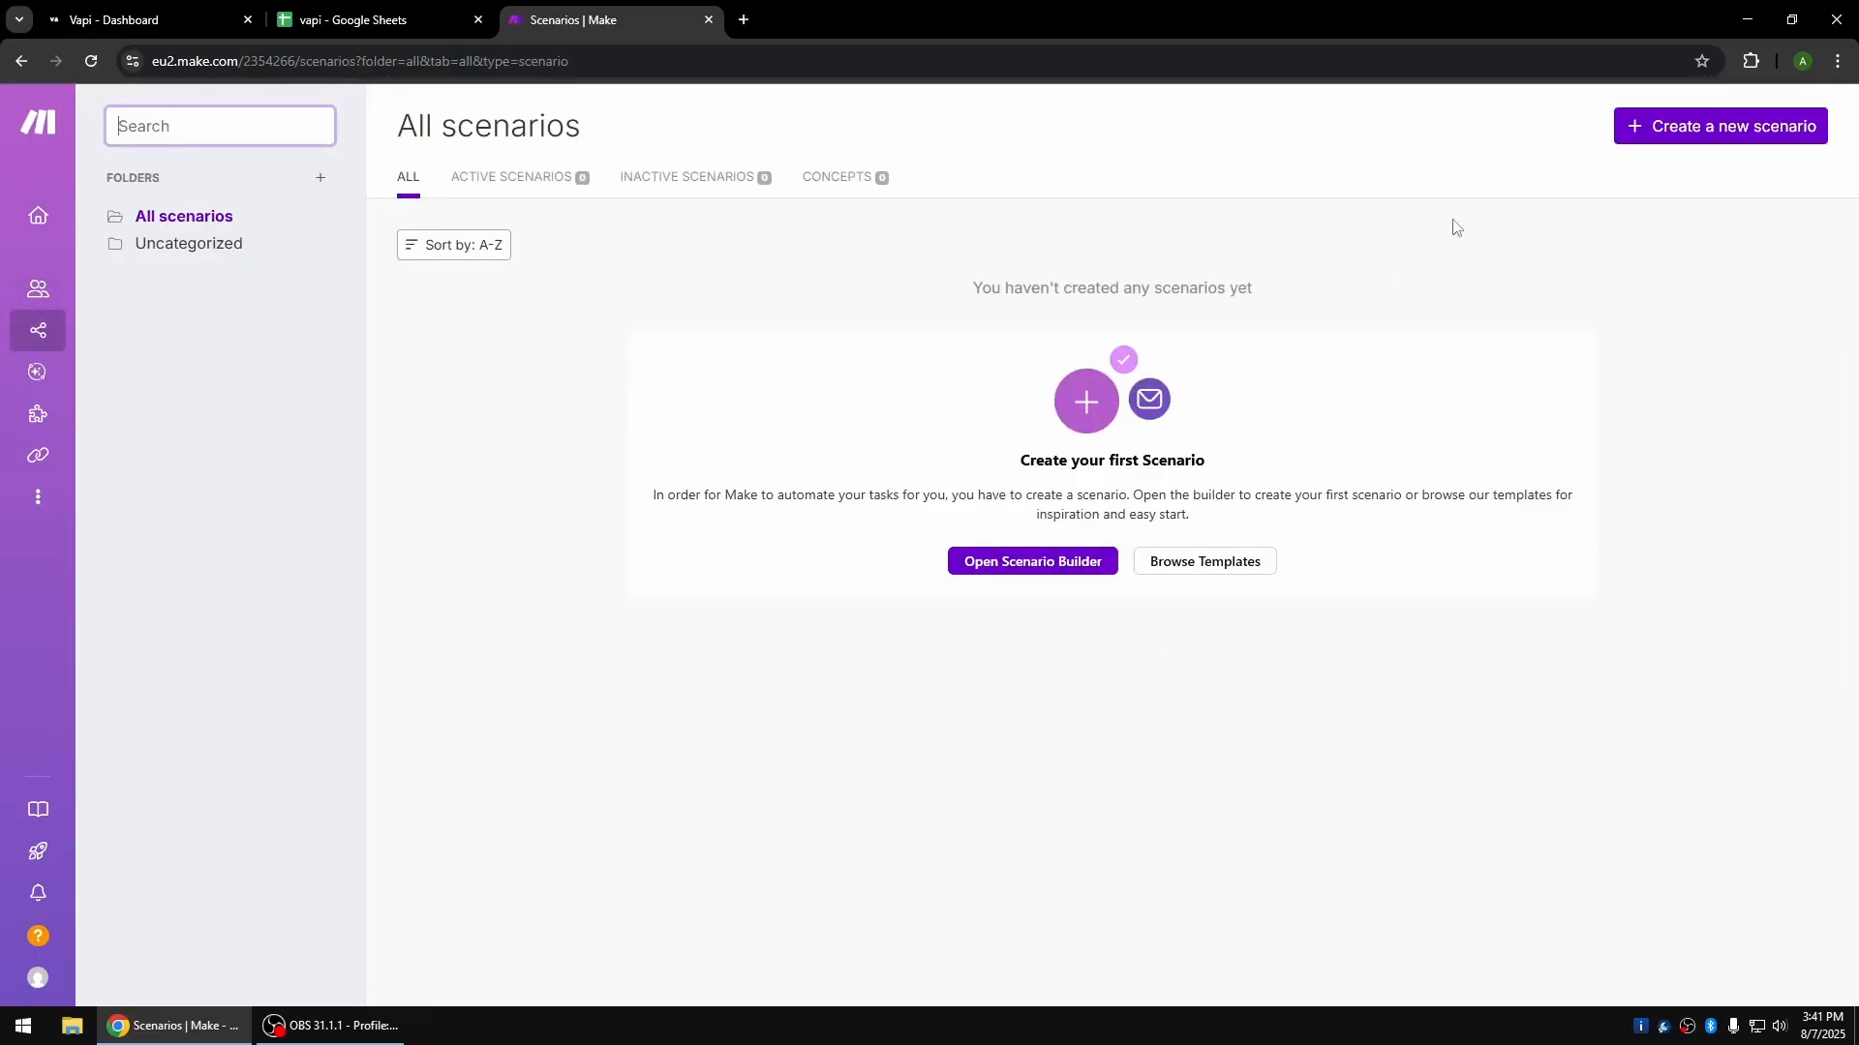
pyautogui.click(1720, 125)
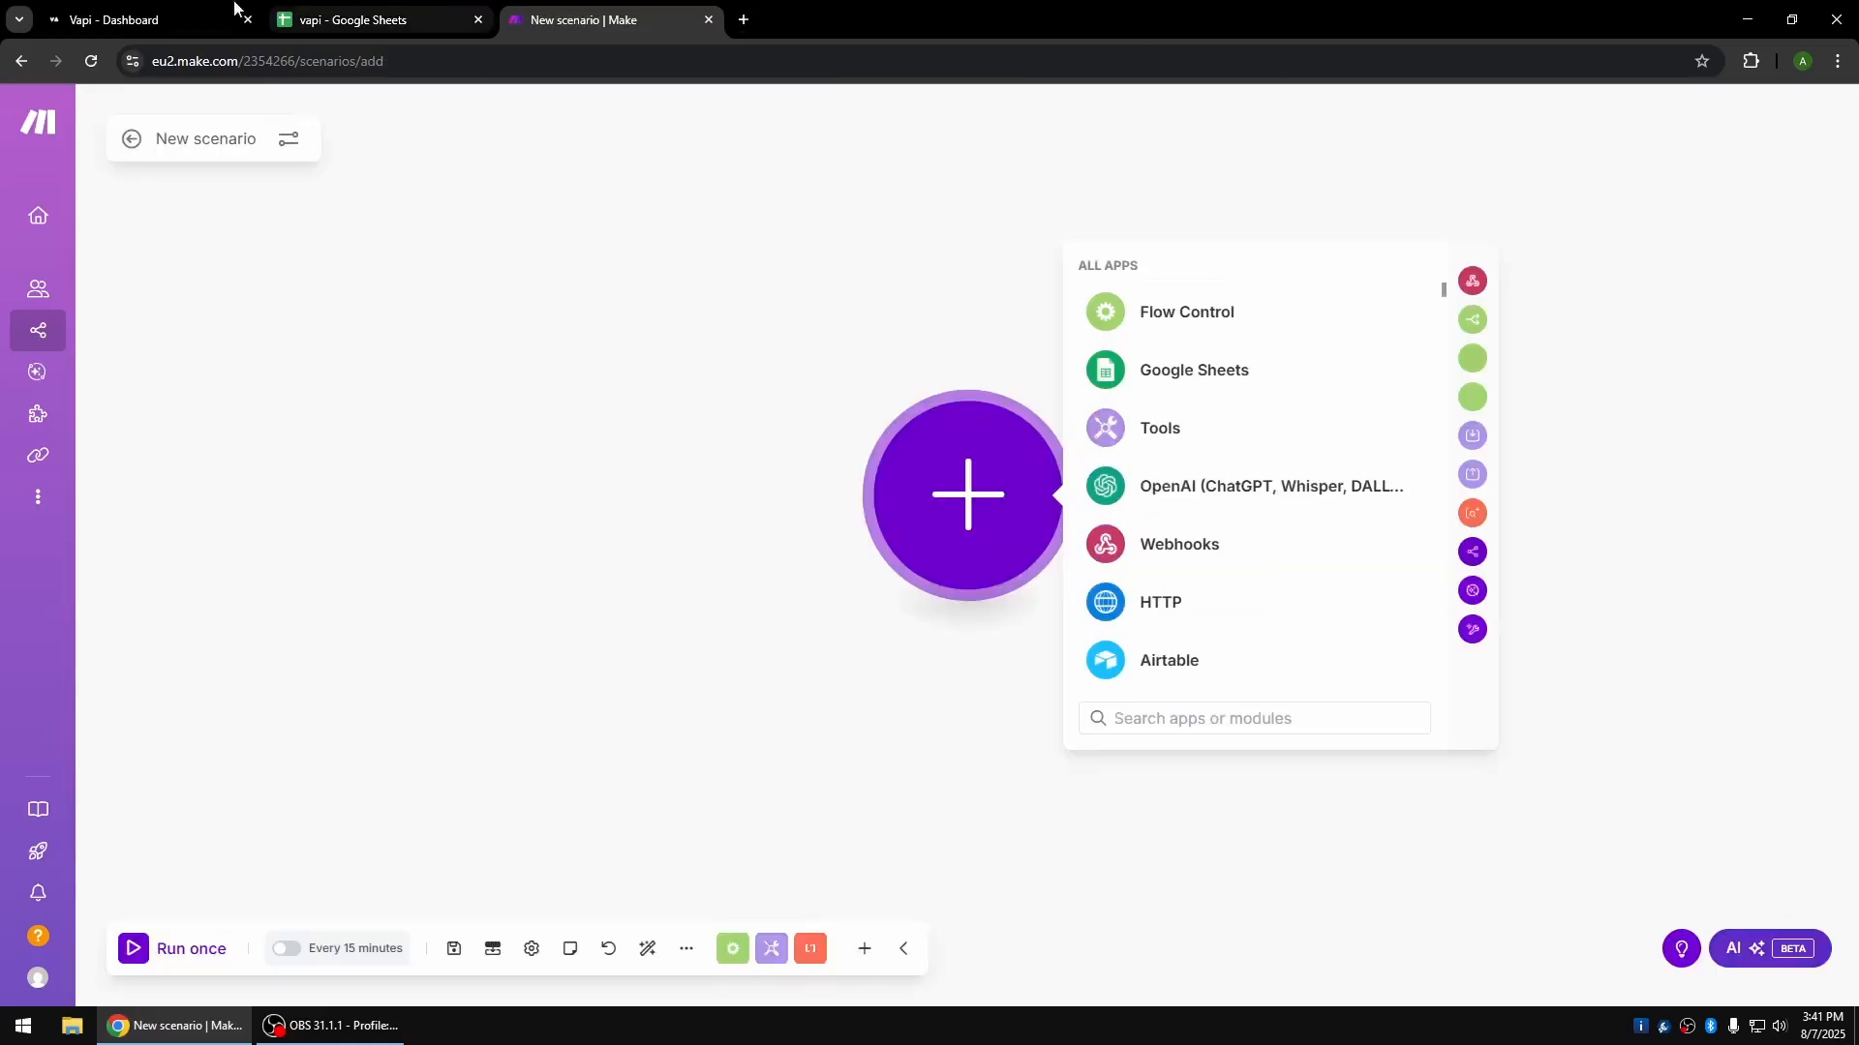
pyautogui.click(228, 13)
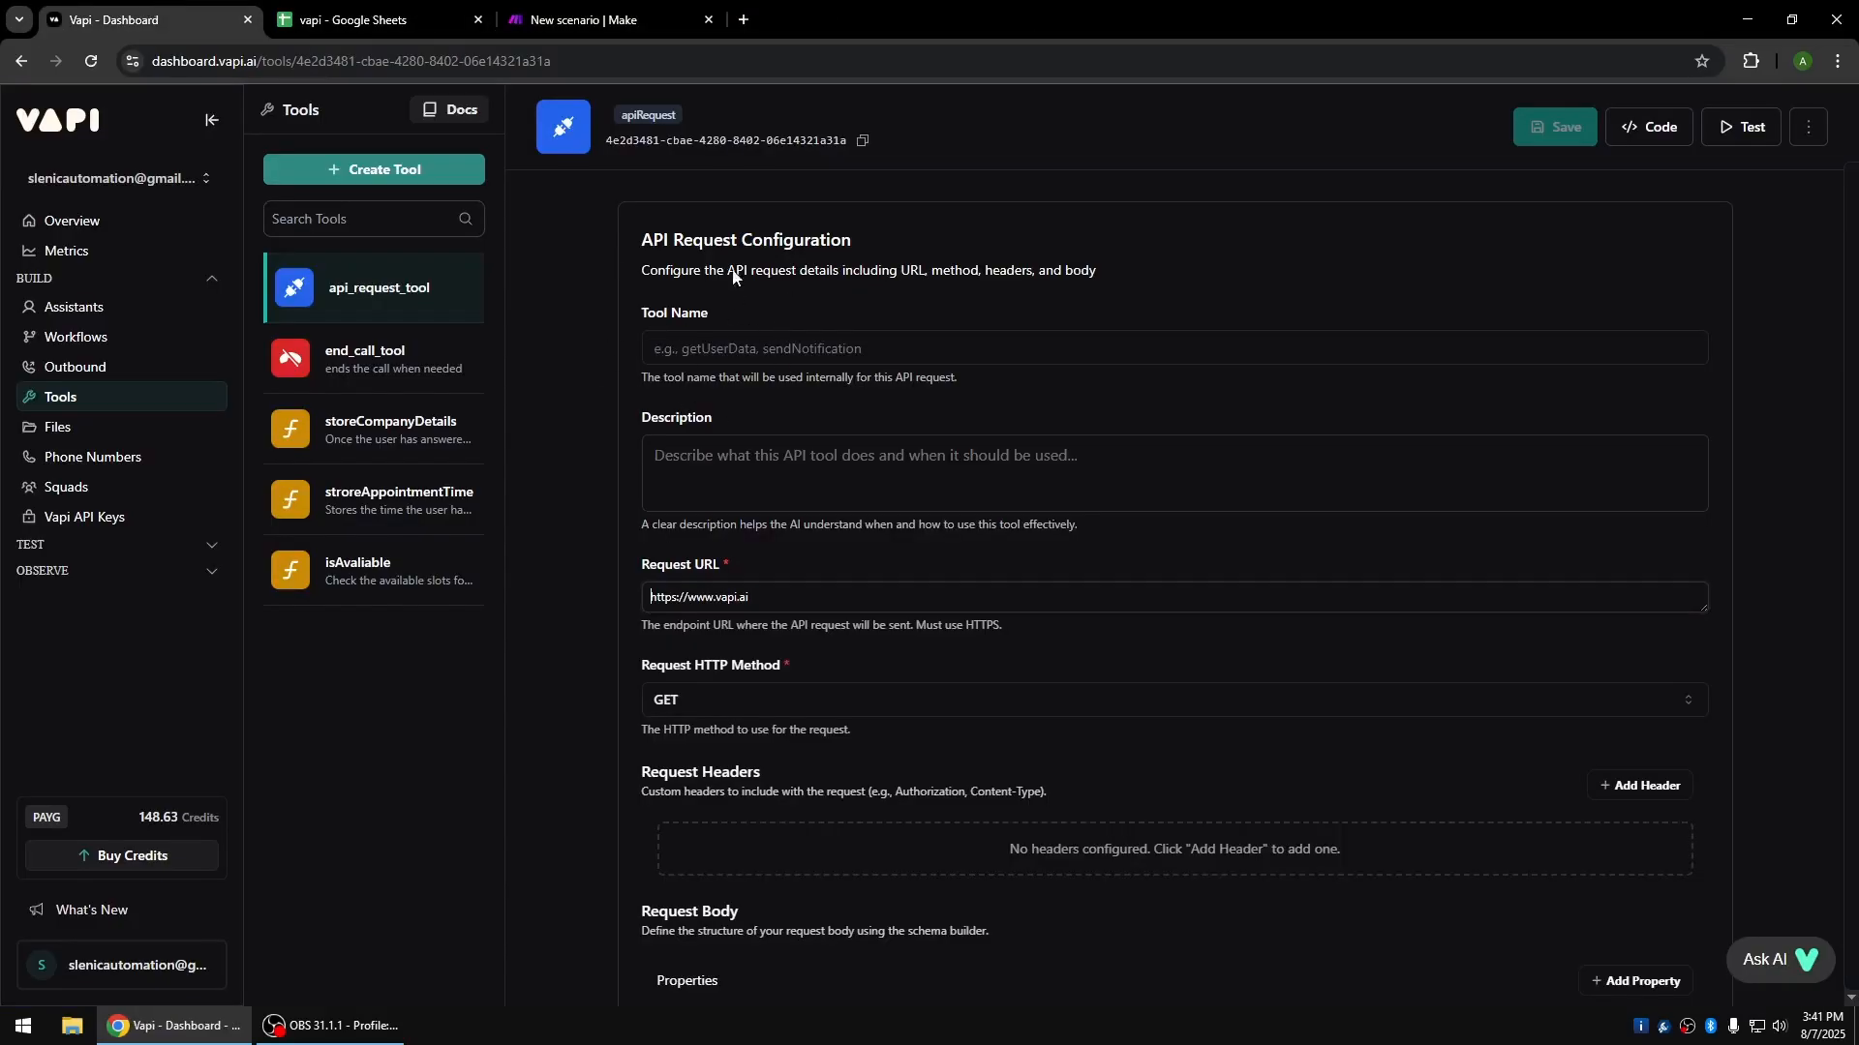
pyautogui.click(596, 20)
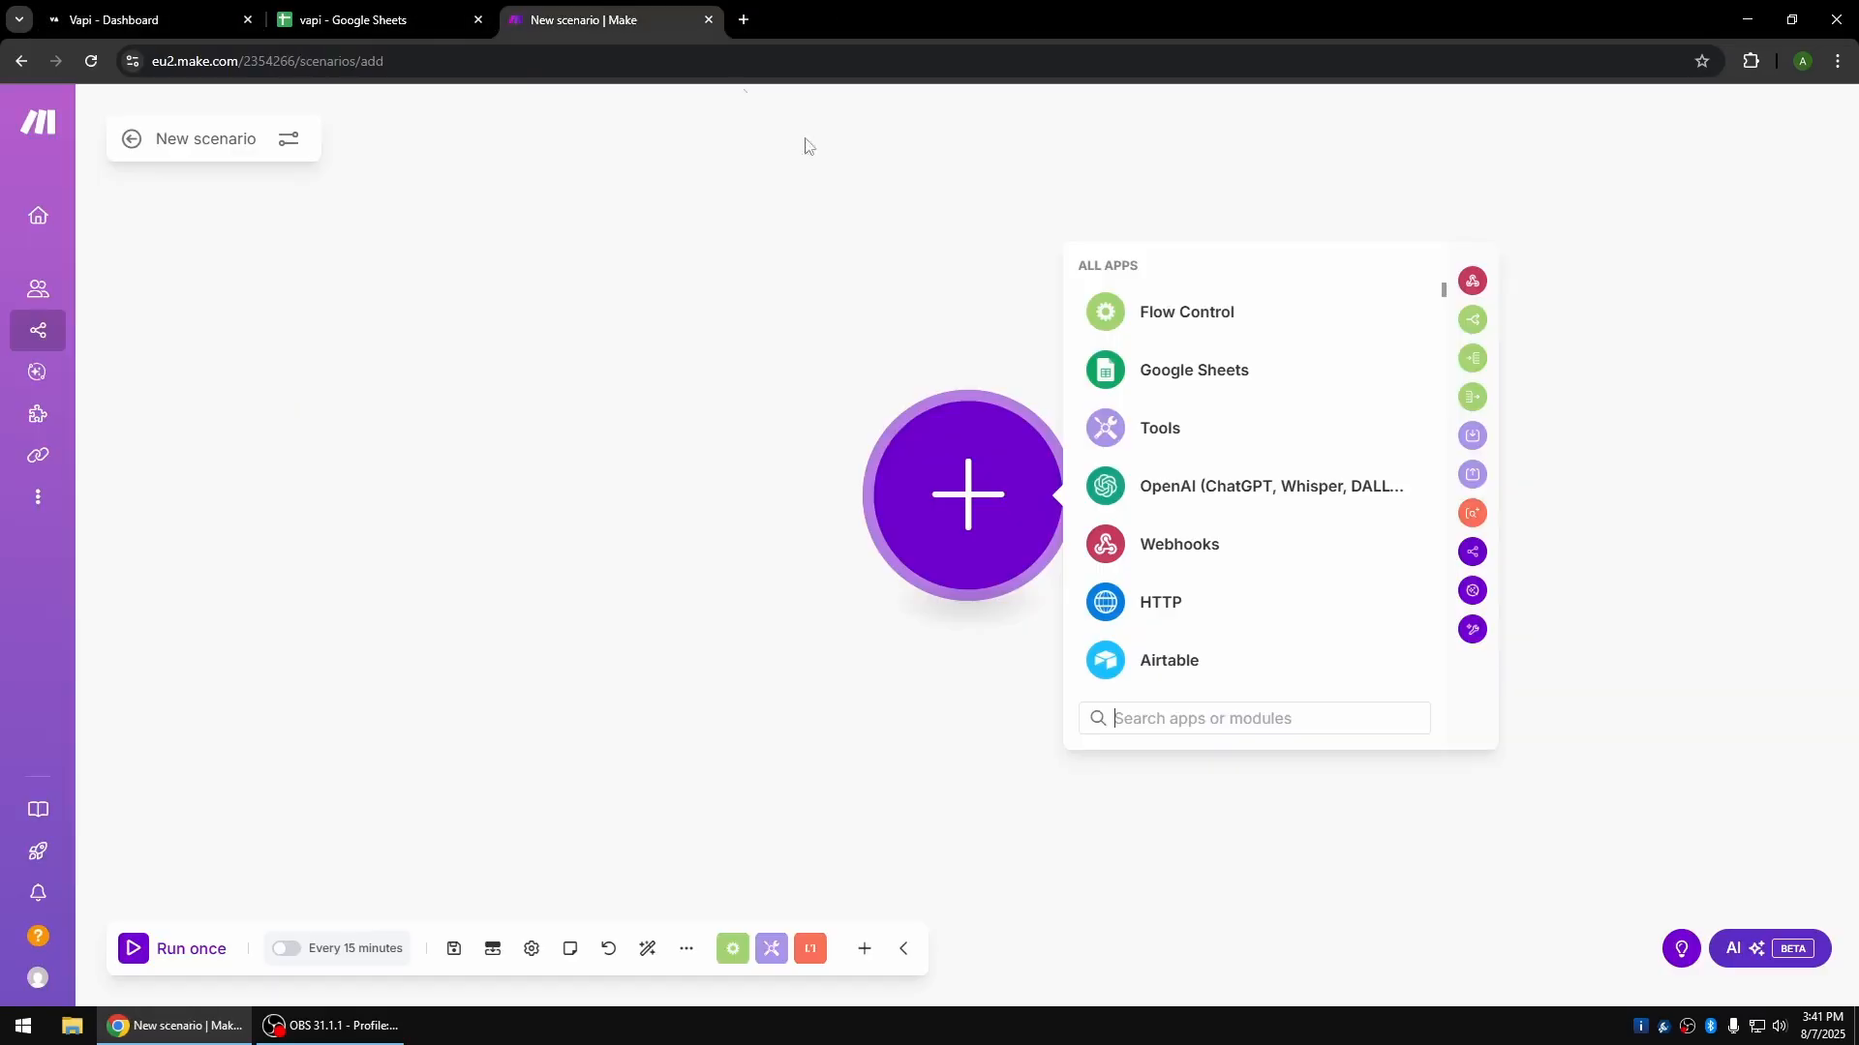
# Add a Custom webhook trigger to the scenario using the existing hook named webhook, and start redetermining its data structure.
pyautogui.click(1165, 545)
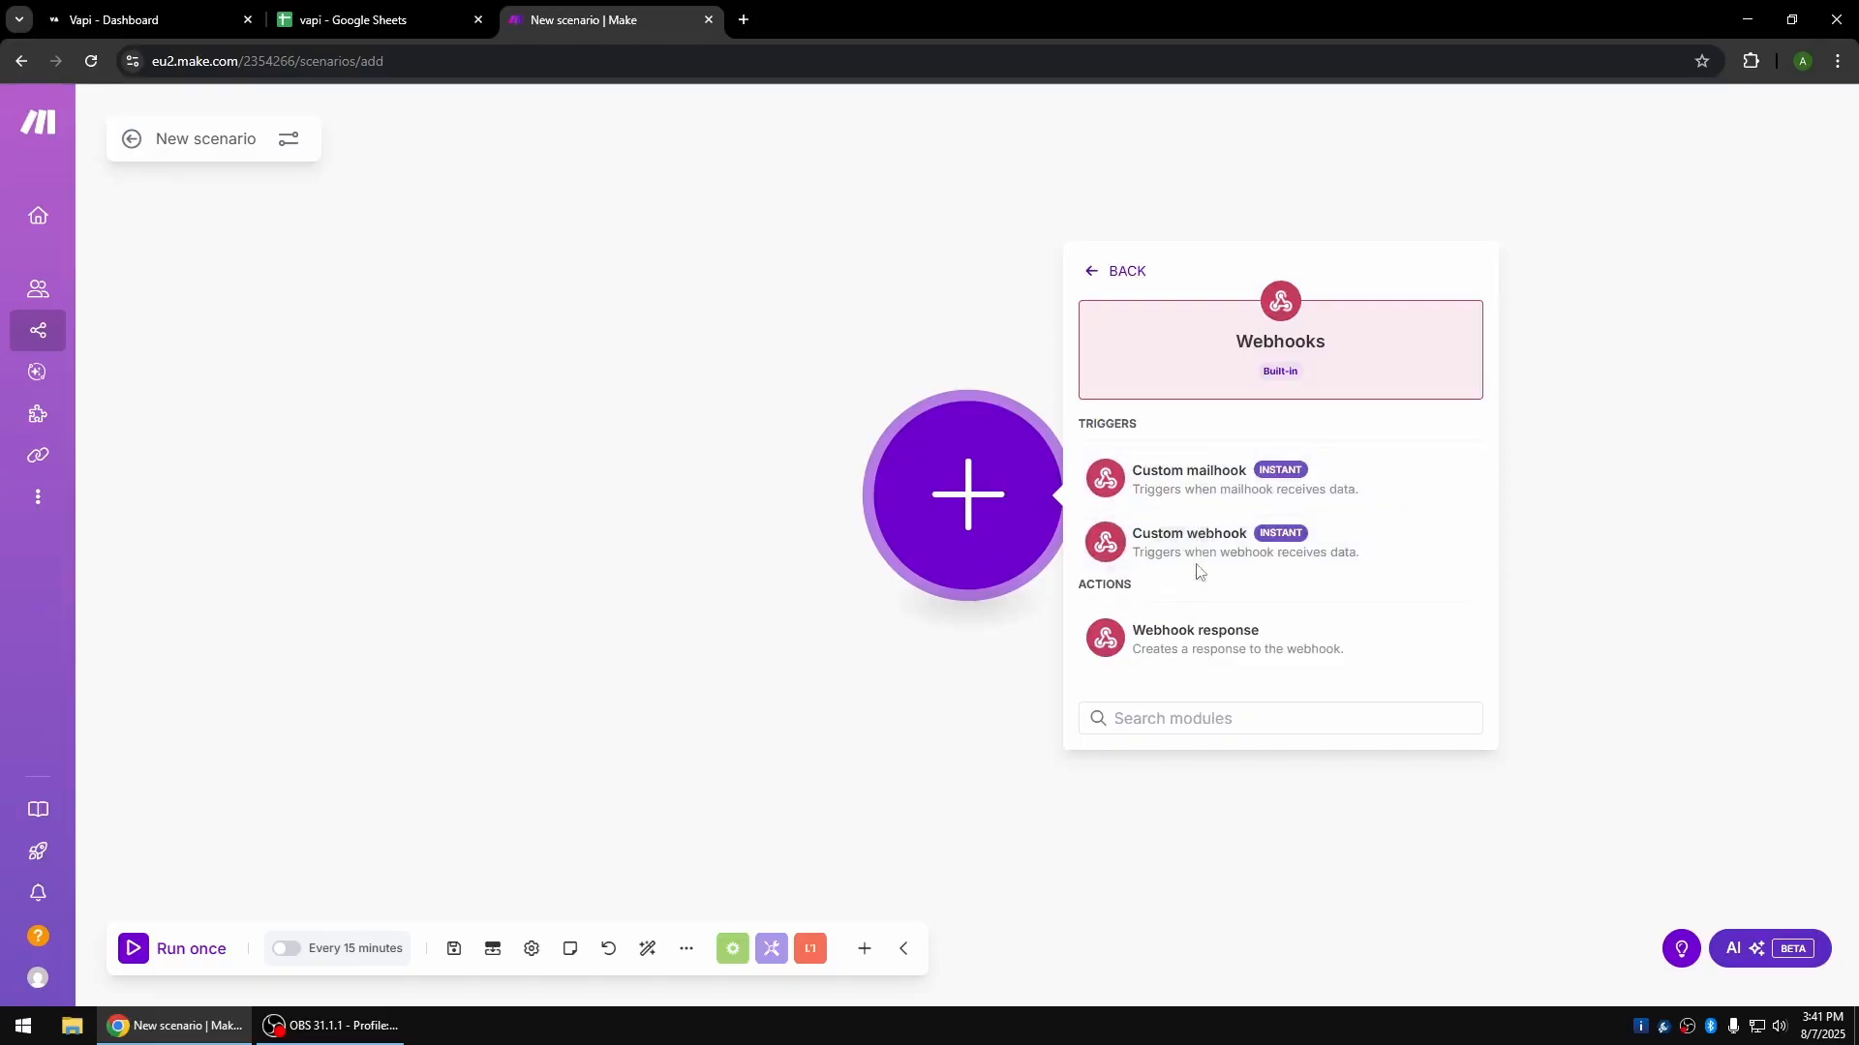
pyautogui.click(1218, 541)
pyautogui.click(1218, 489)
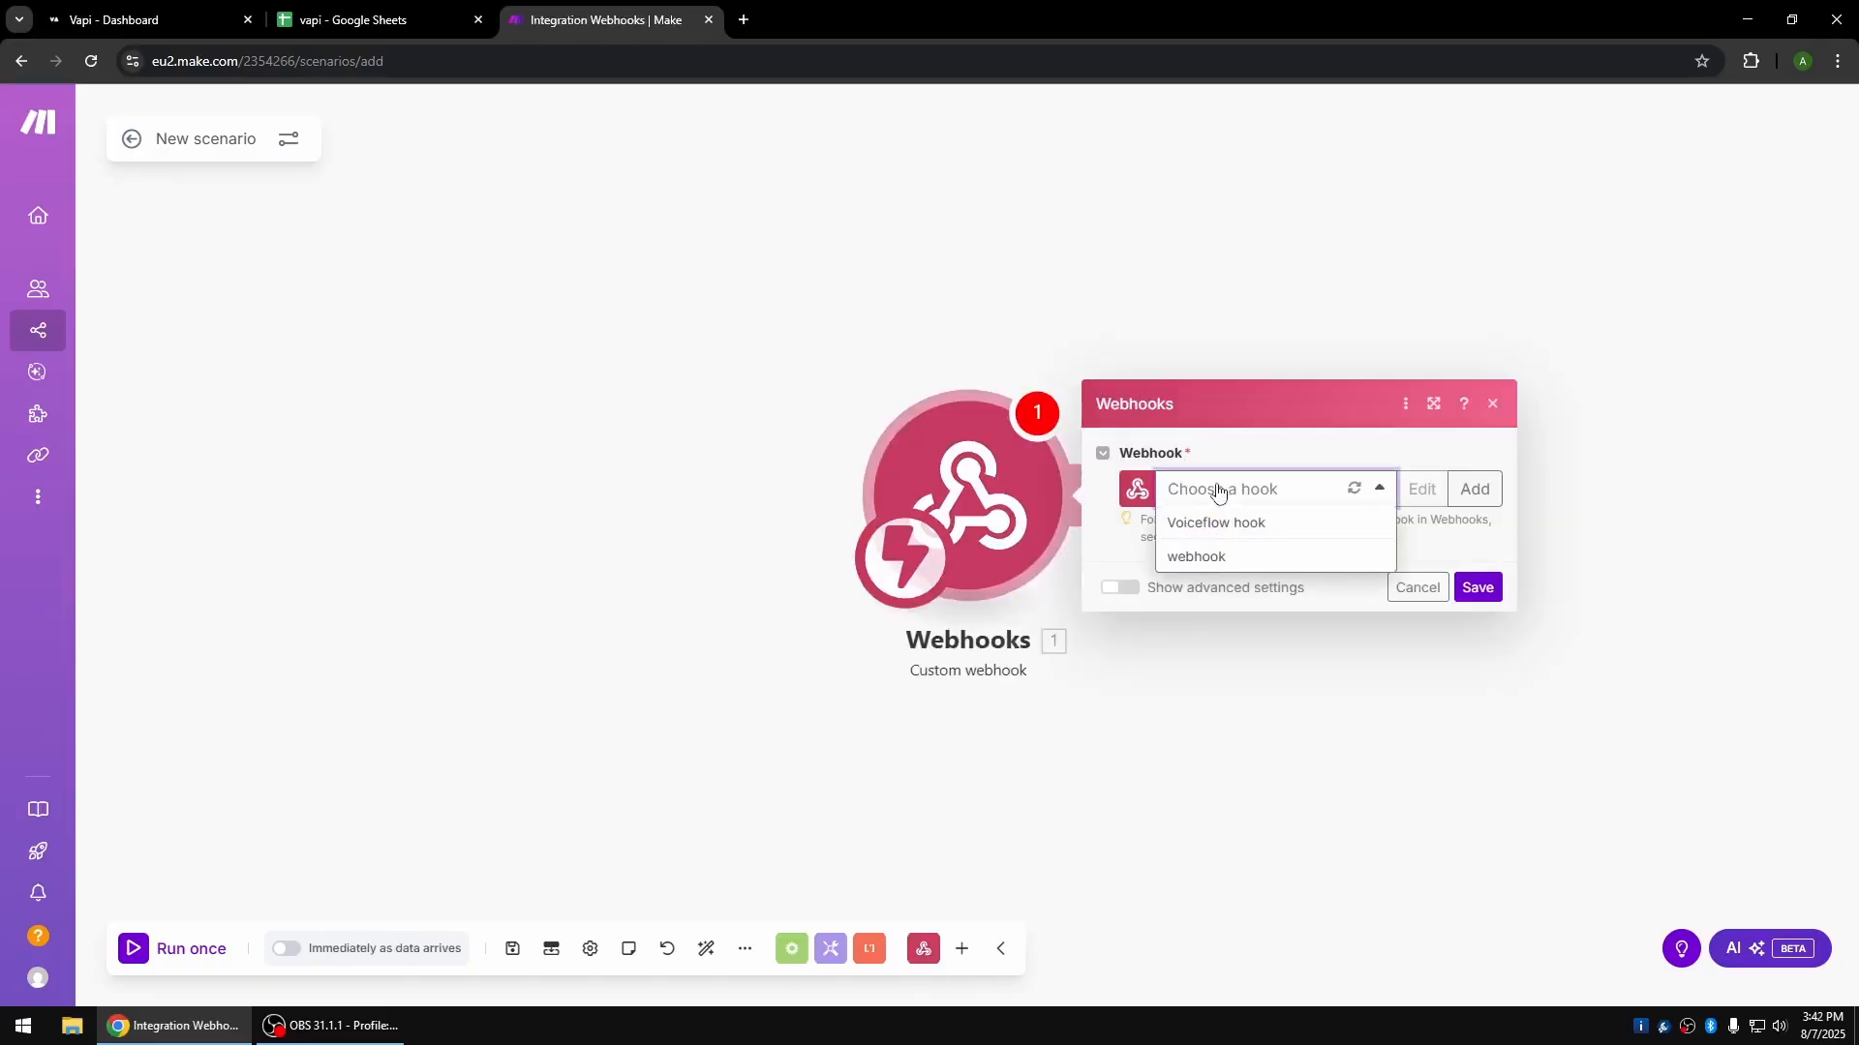
pyautogui.click(1208, 559)
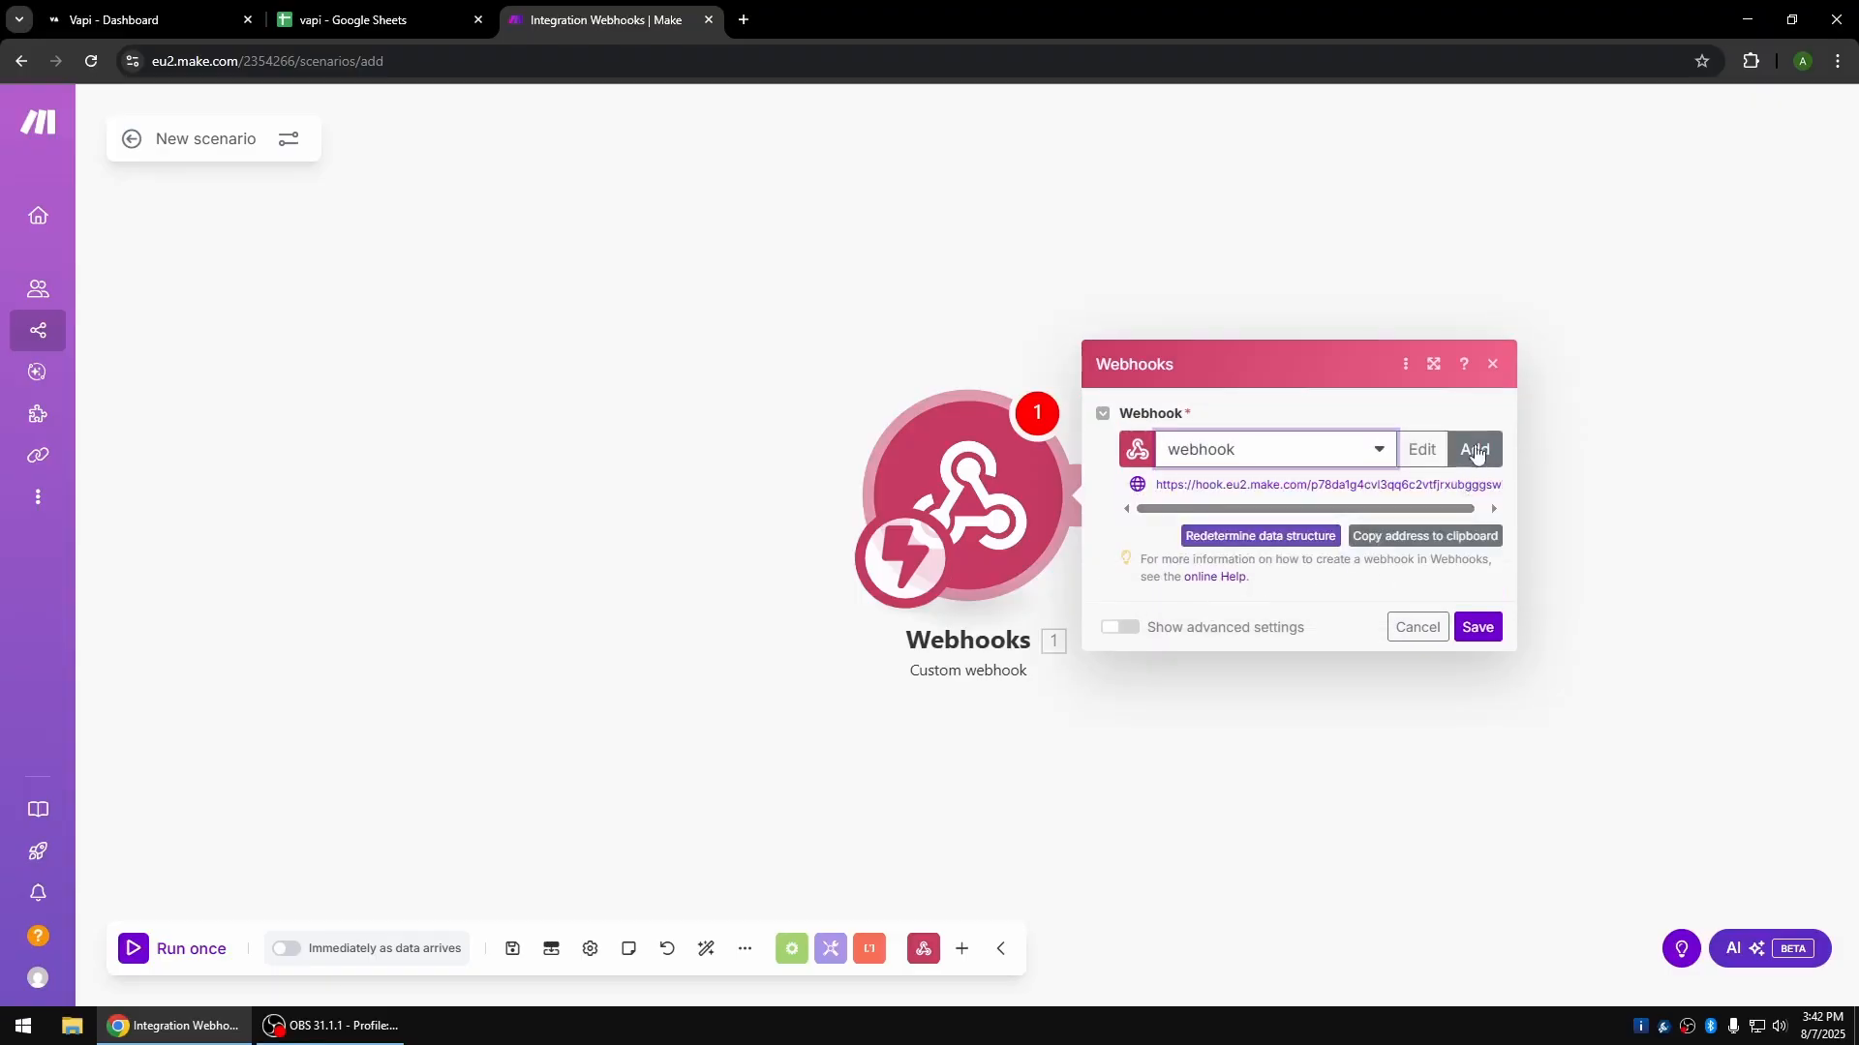
pyautogui.click(1261, 536)
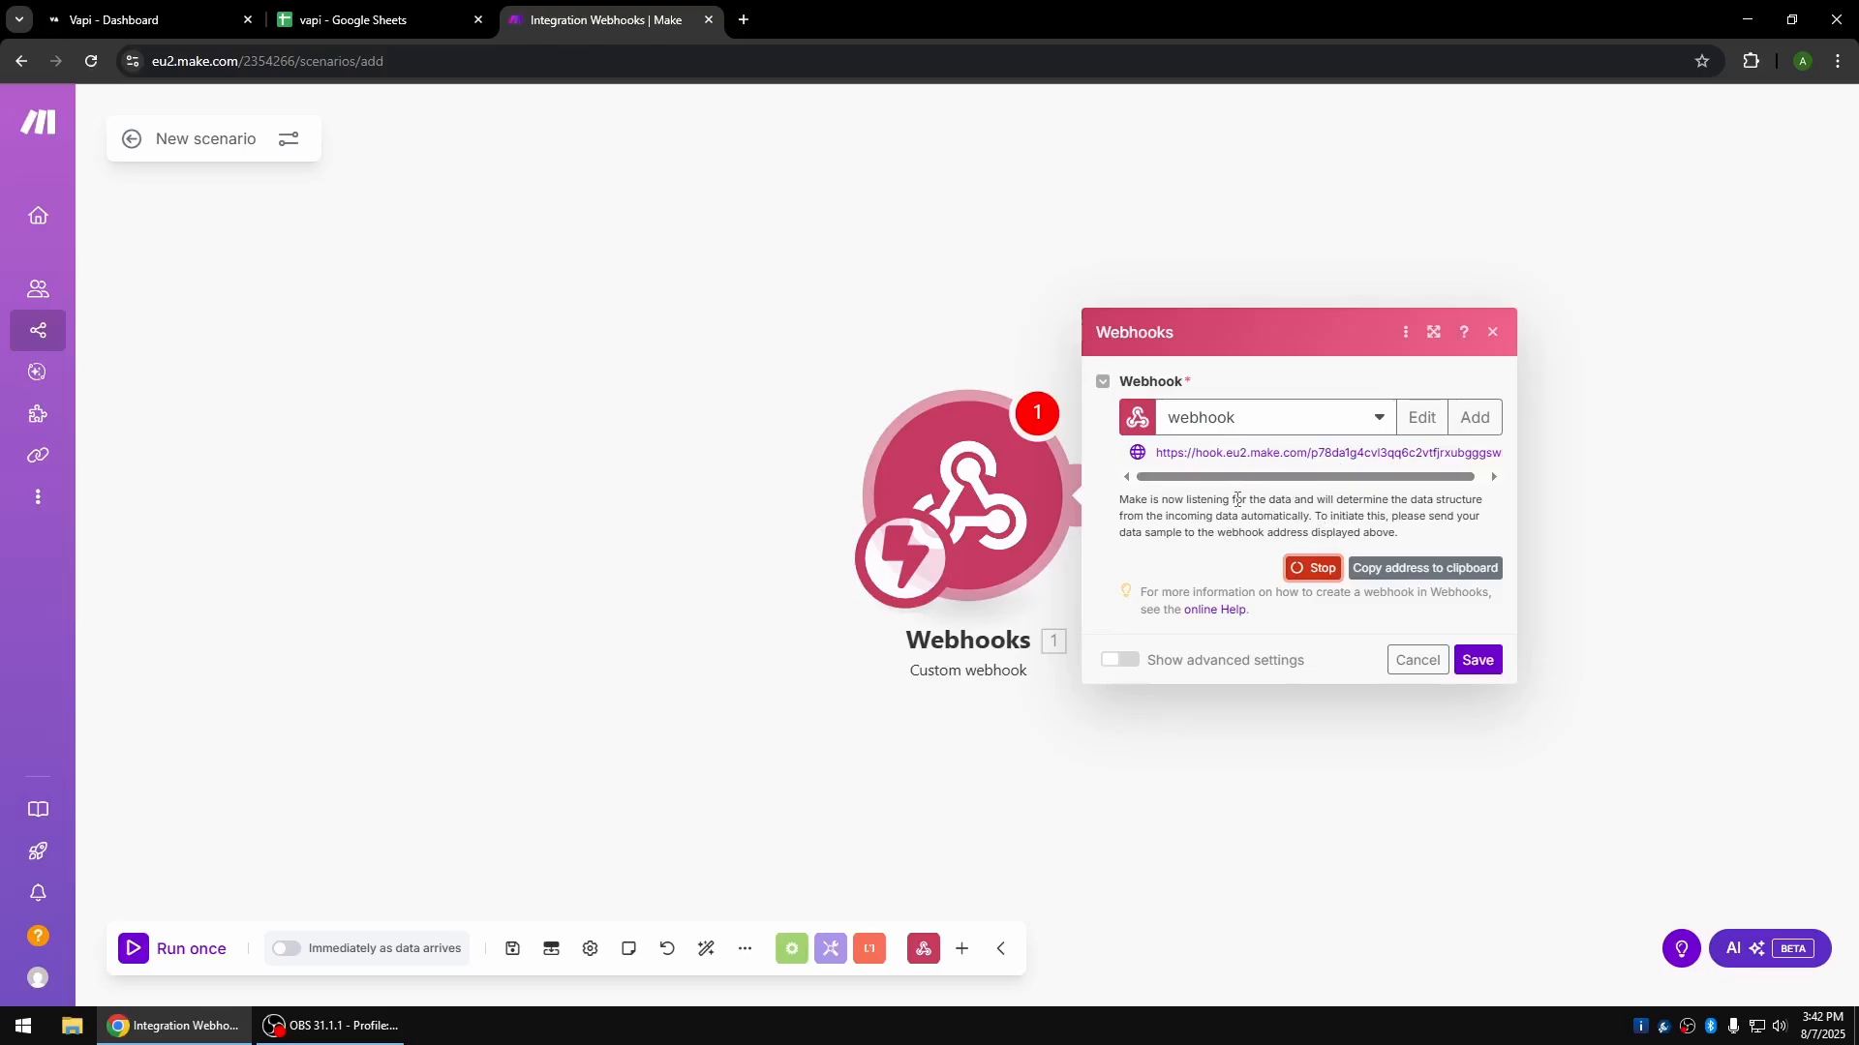
# Copy the webhook's address from Make and replace the Request URL of Vapi's API request tool with it.
pyautogui.click(145, 19)
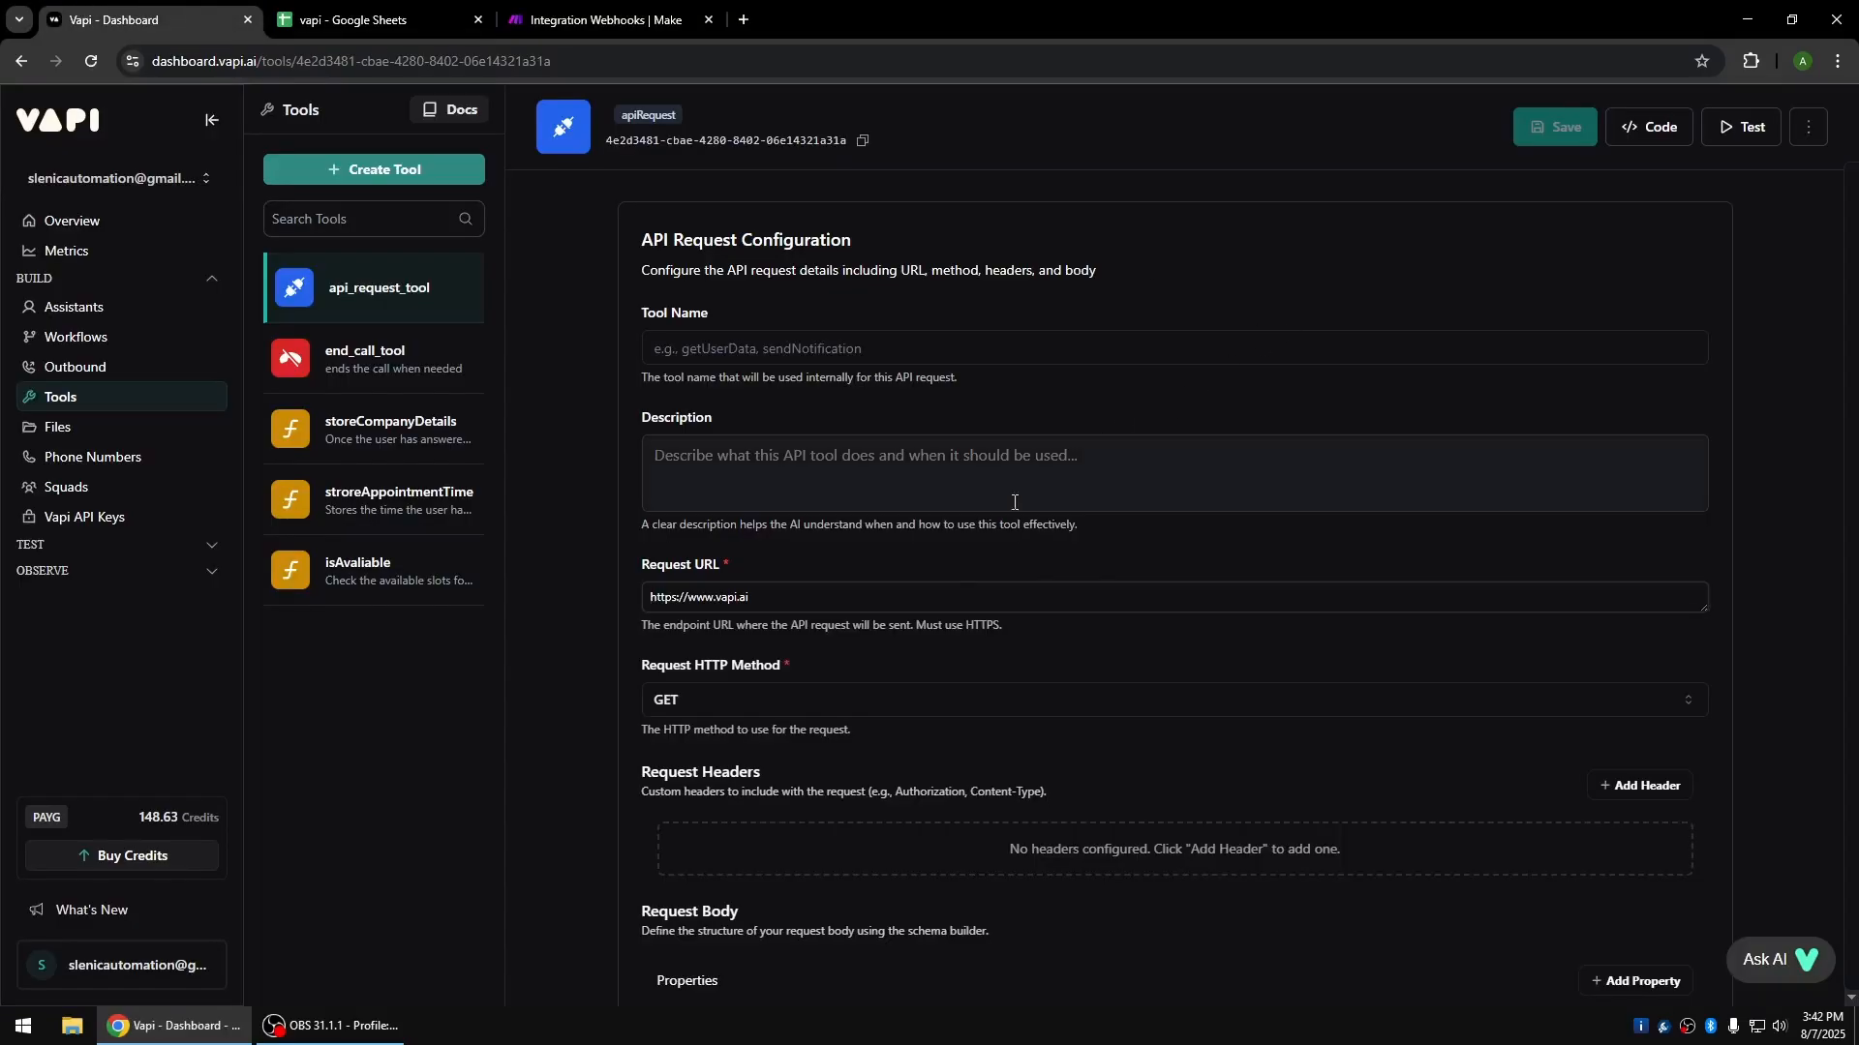
pyautogui.click(606, 19)
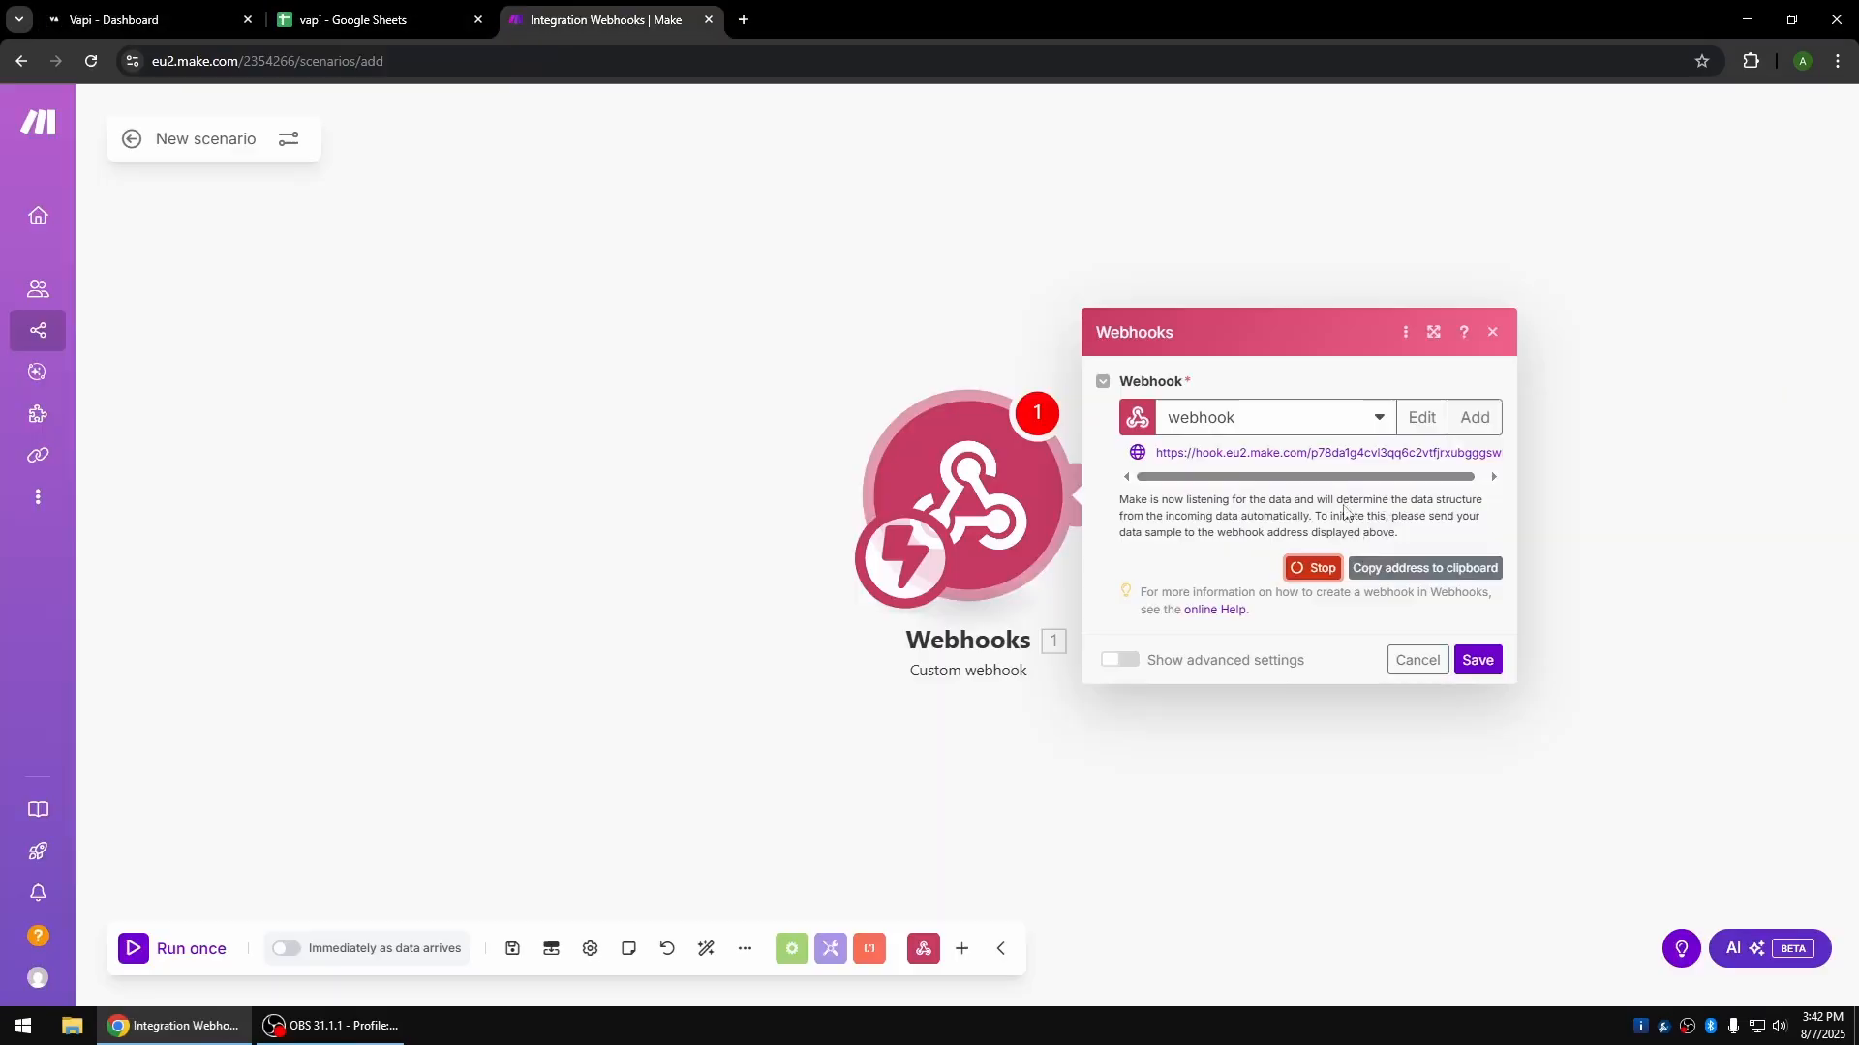
pyautogui.click(1395, 571)
pyautogui.click(145, 19)
pyautogui.moveTo(755, 595); pyautogui.dragTo(548, 571)
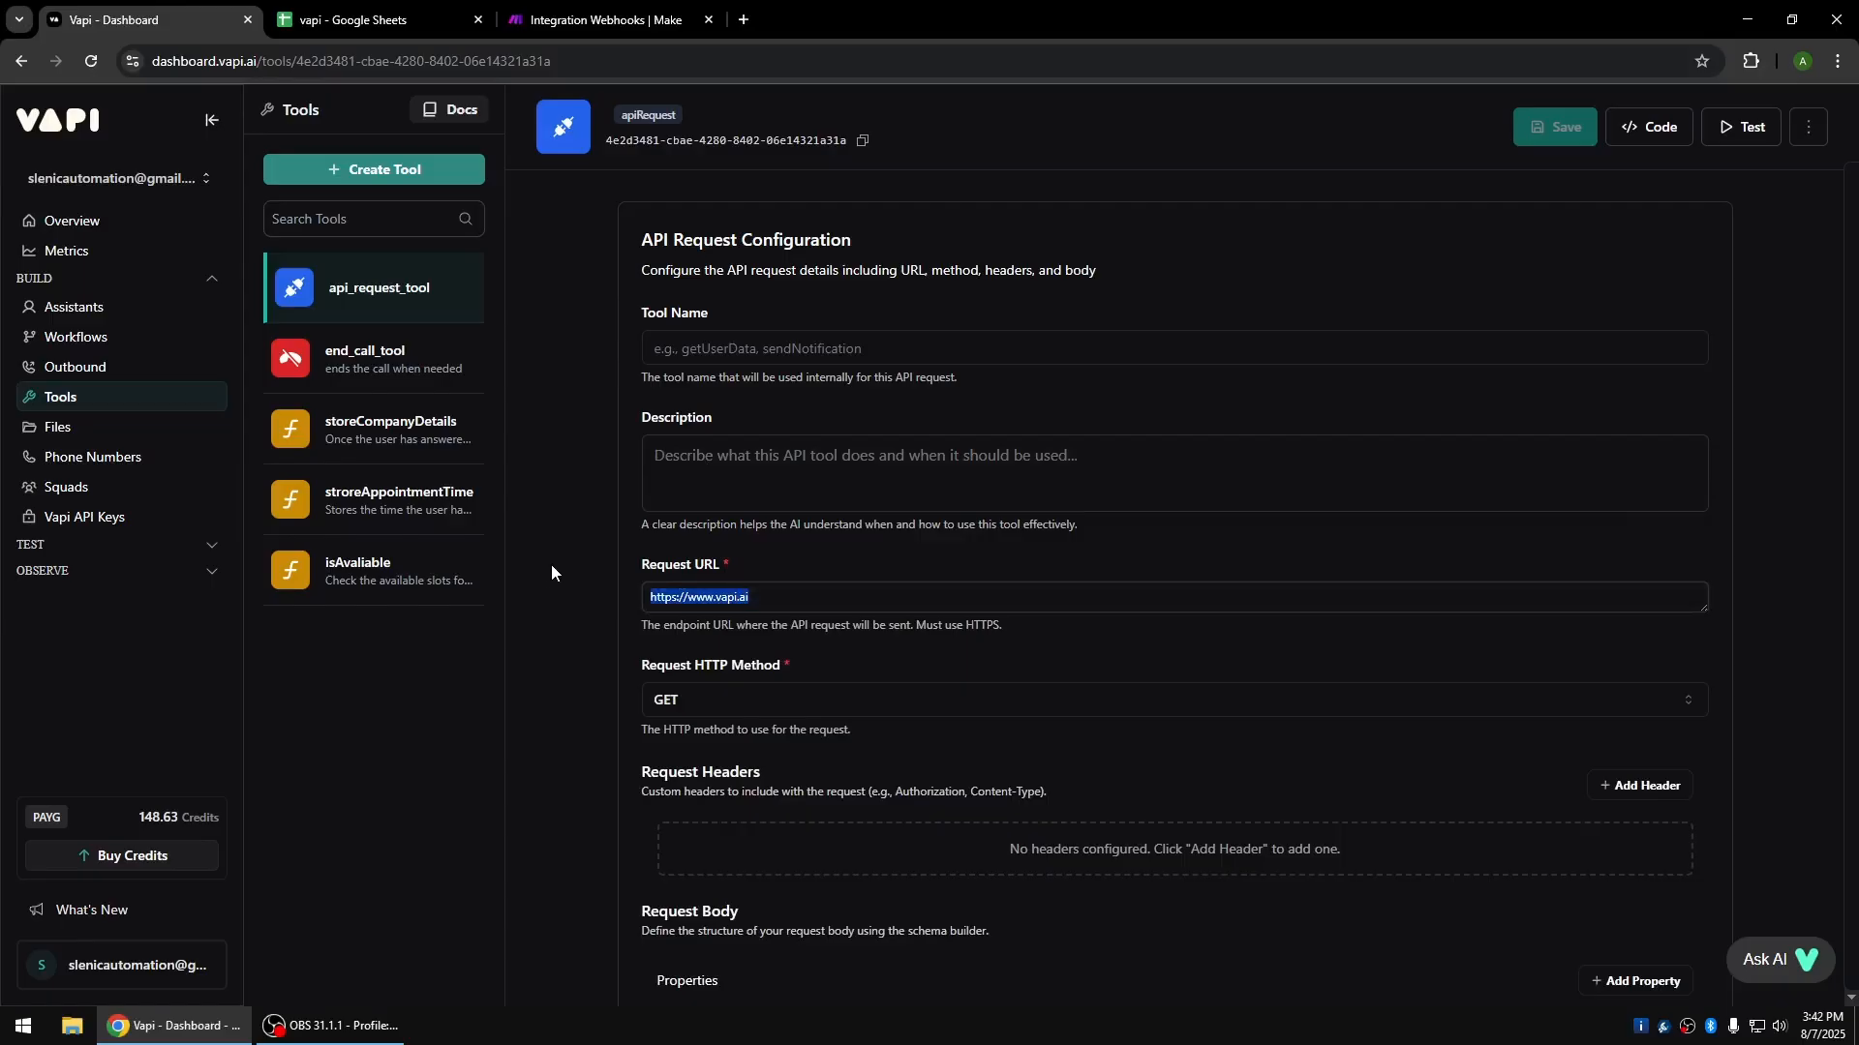
pyautogui.hotkey('ctrl', 'v')
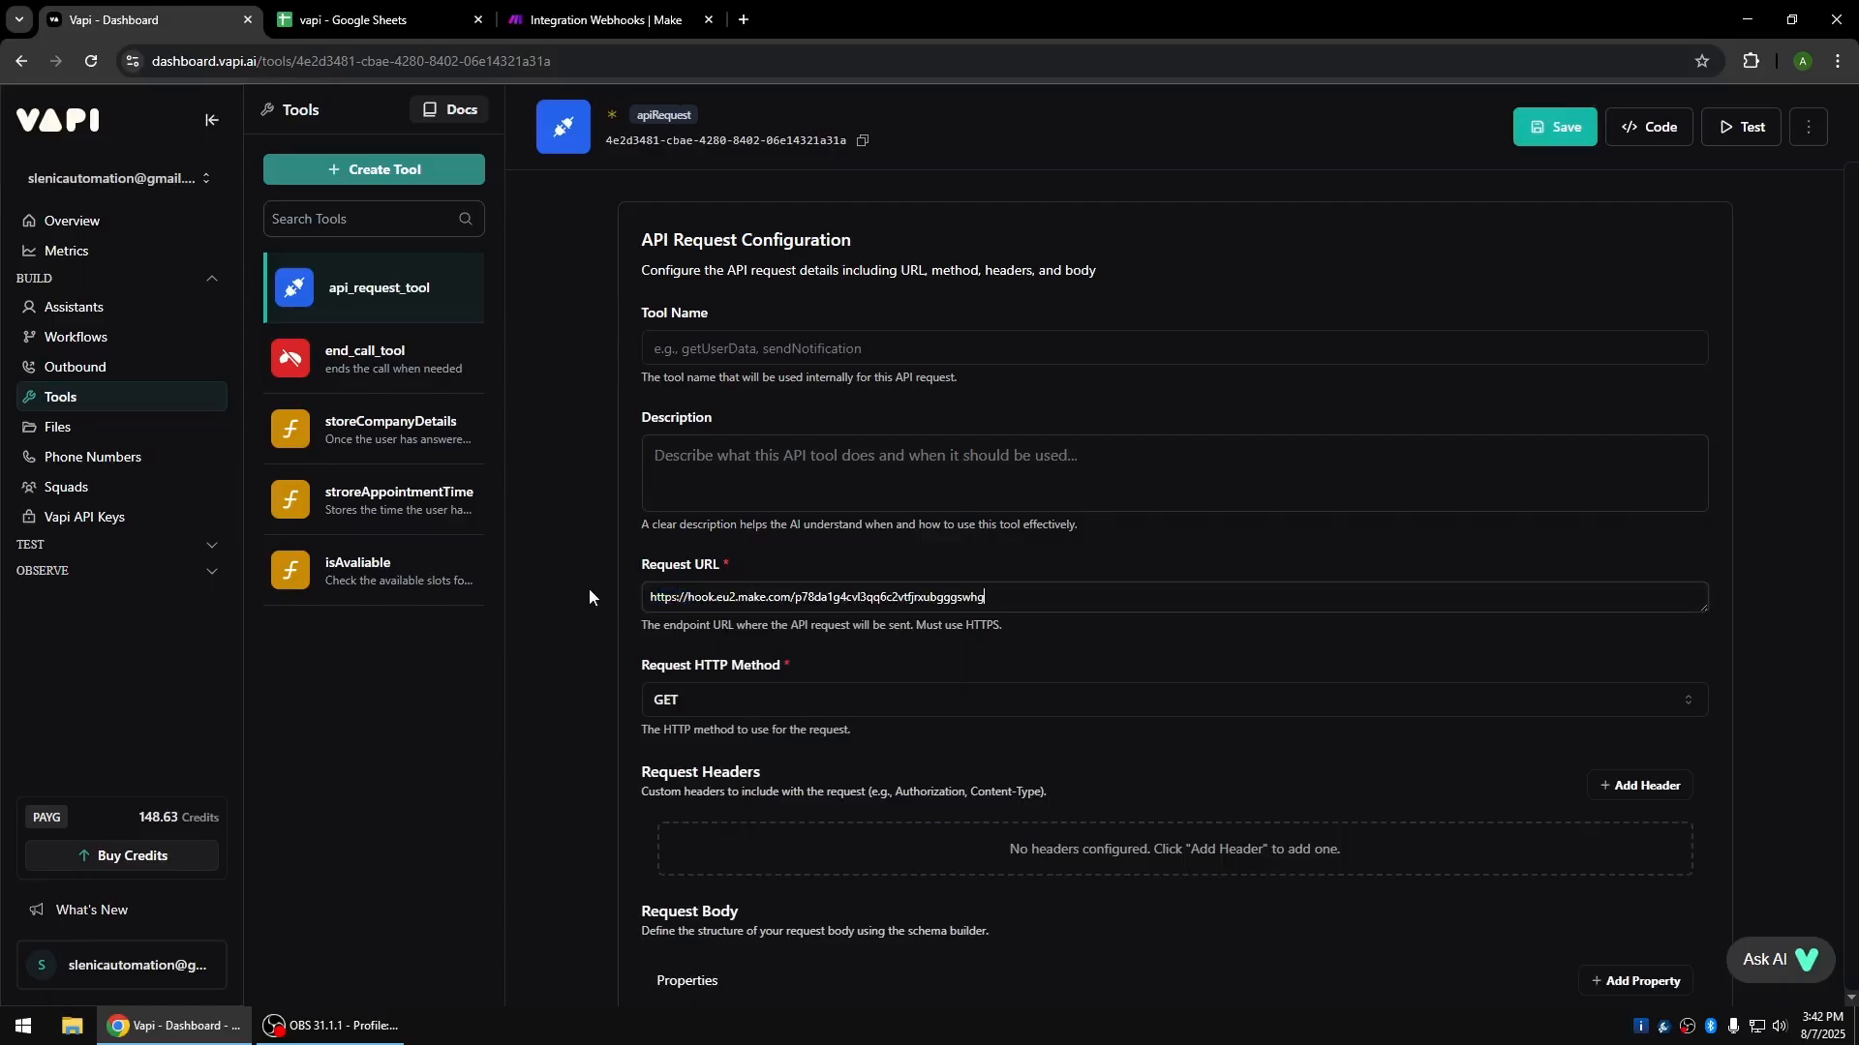
# Set the API request tool's method to POST, its name to check_stock and its description to "check the avaliable stock".
pyautogui.click(936, 695)
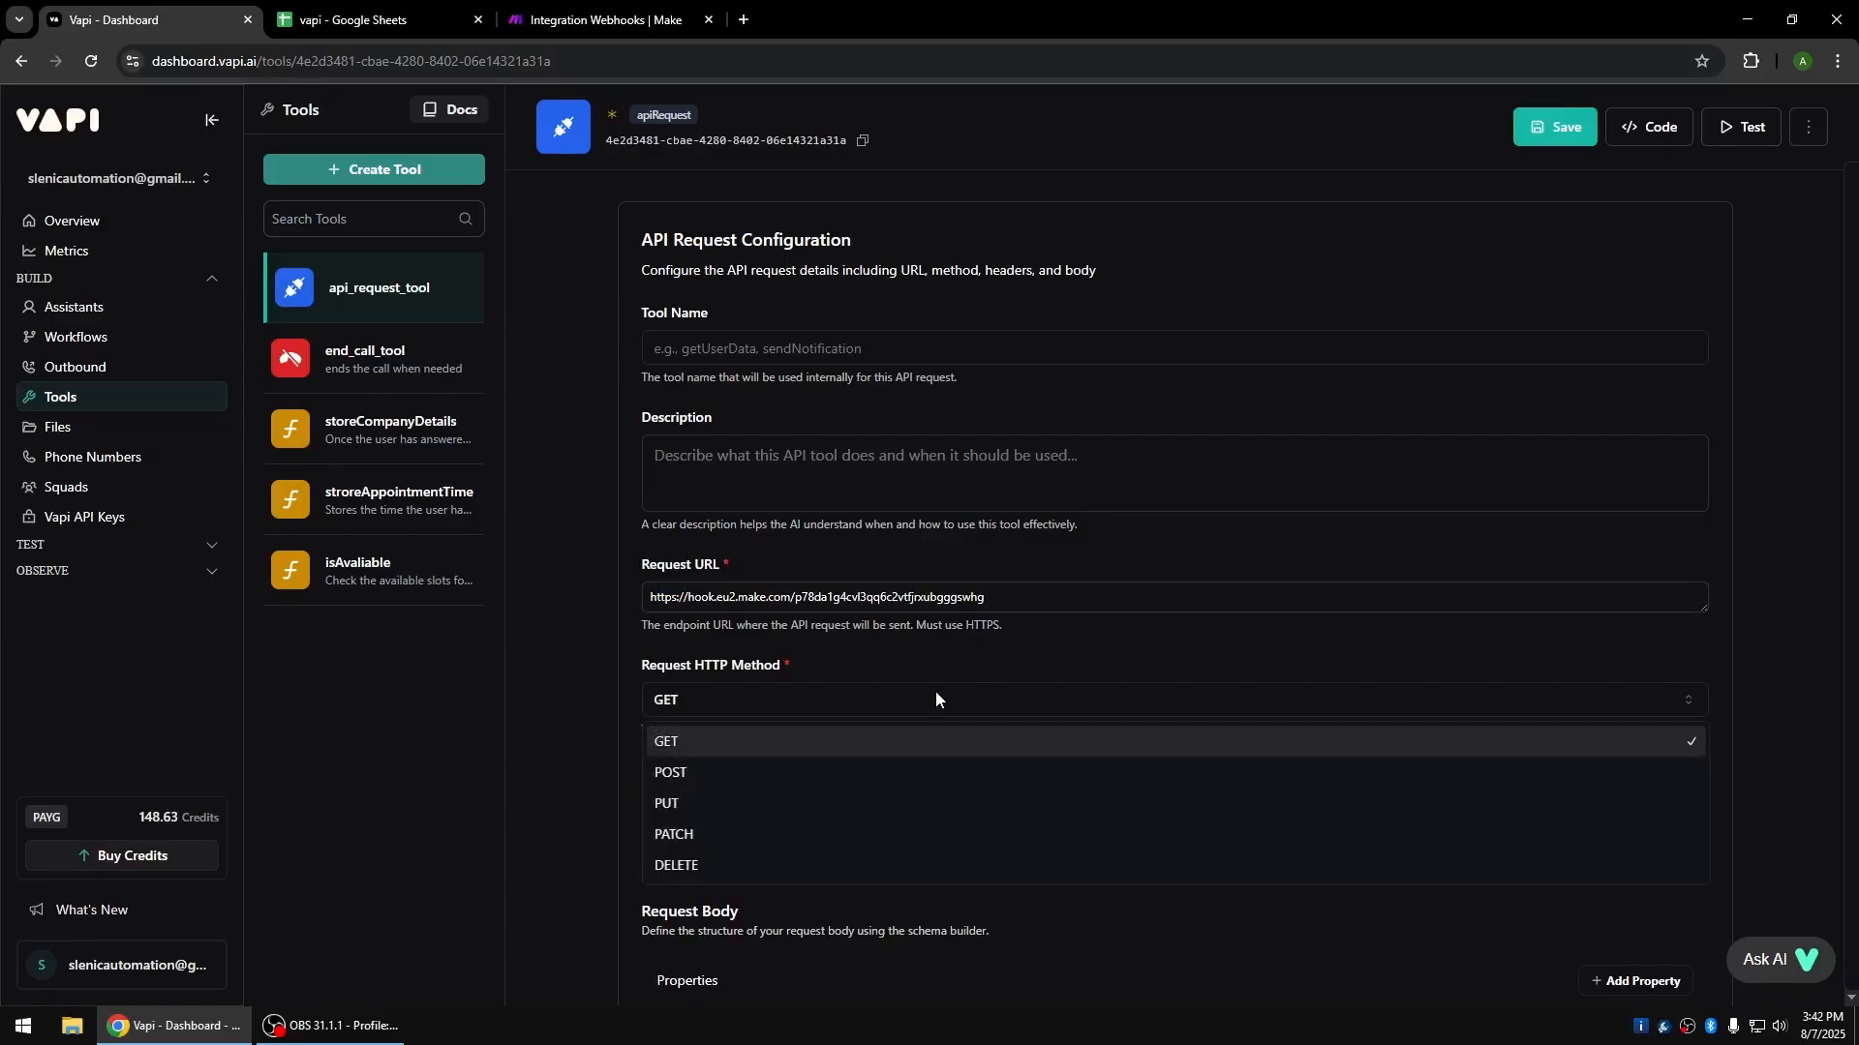
pyautogui.click(790, 771)
pyautogui.click(731, 351)
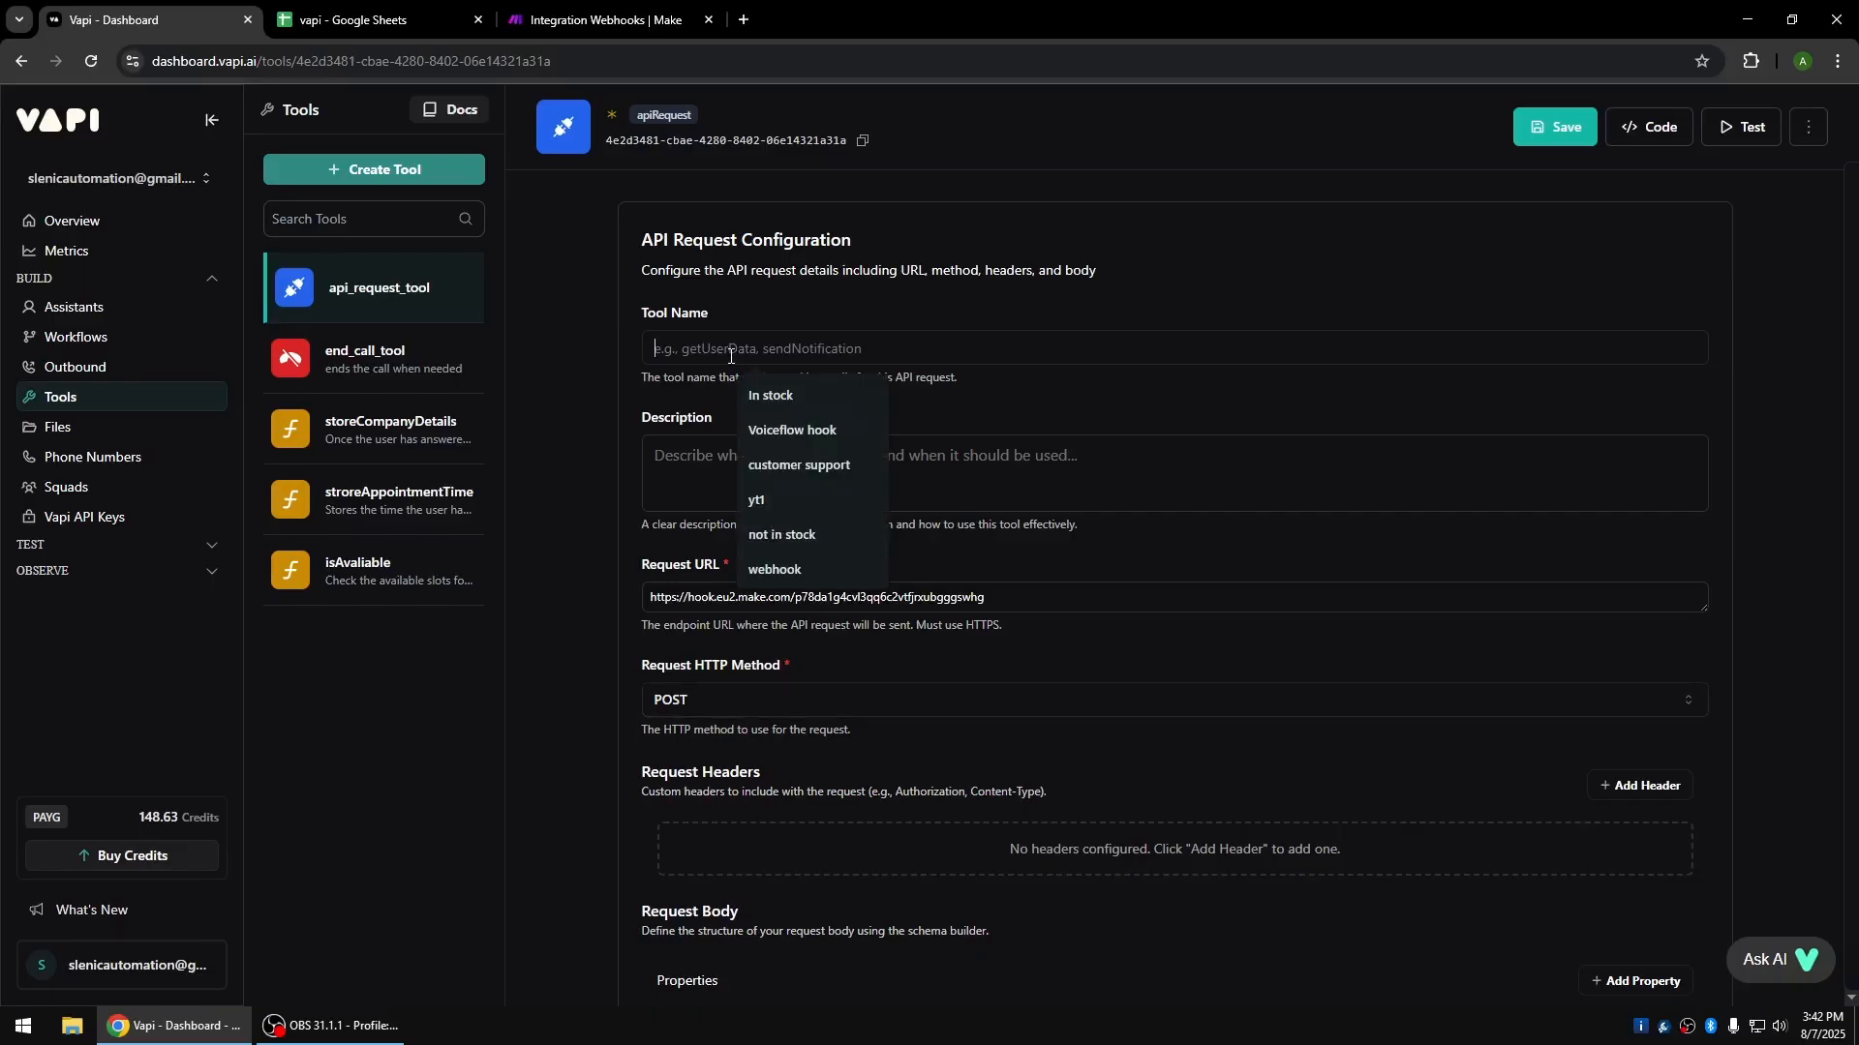
pyautogui.write('ch')
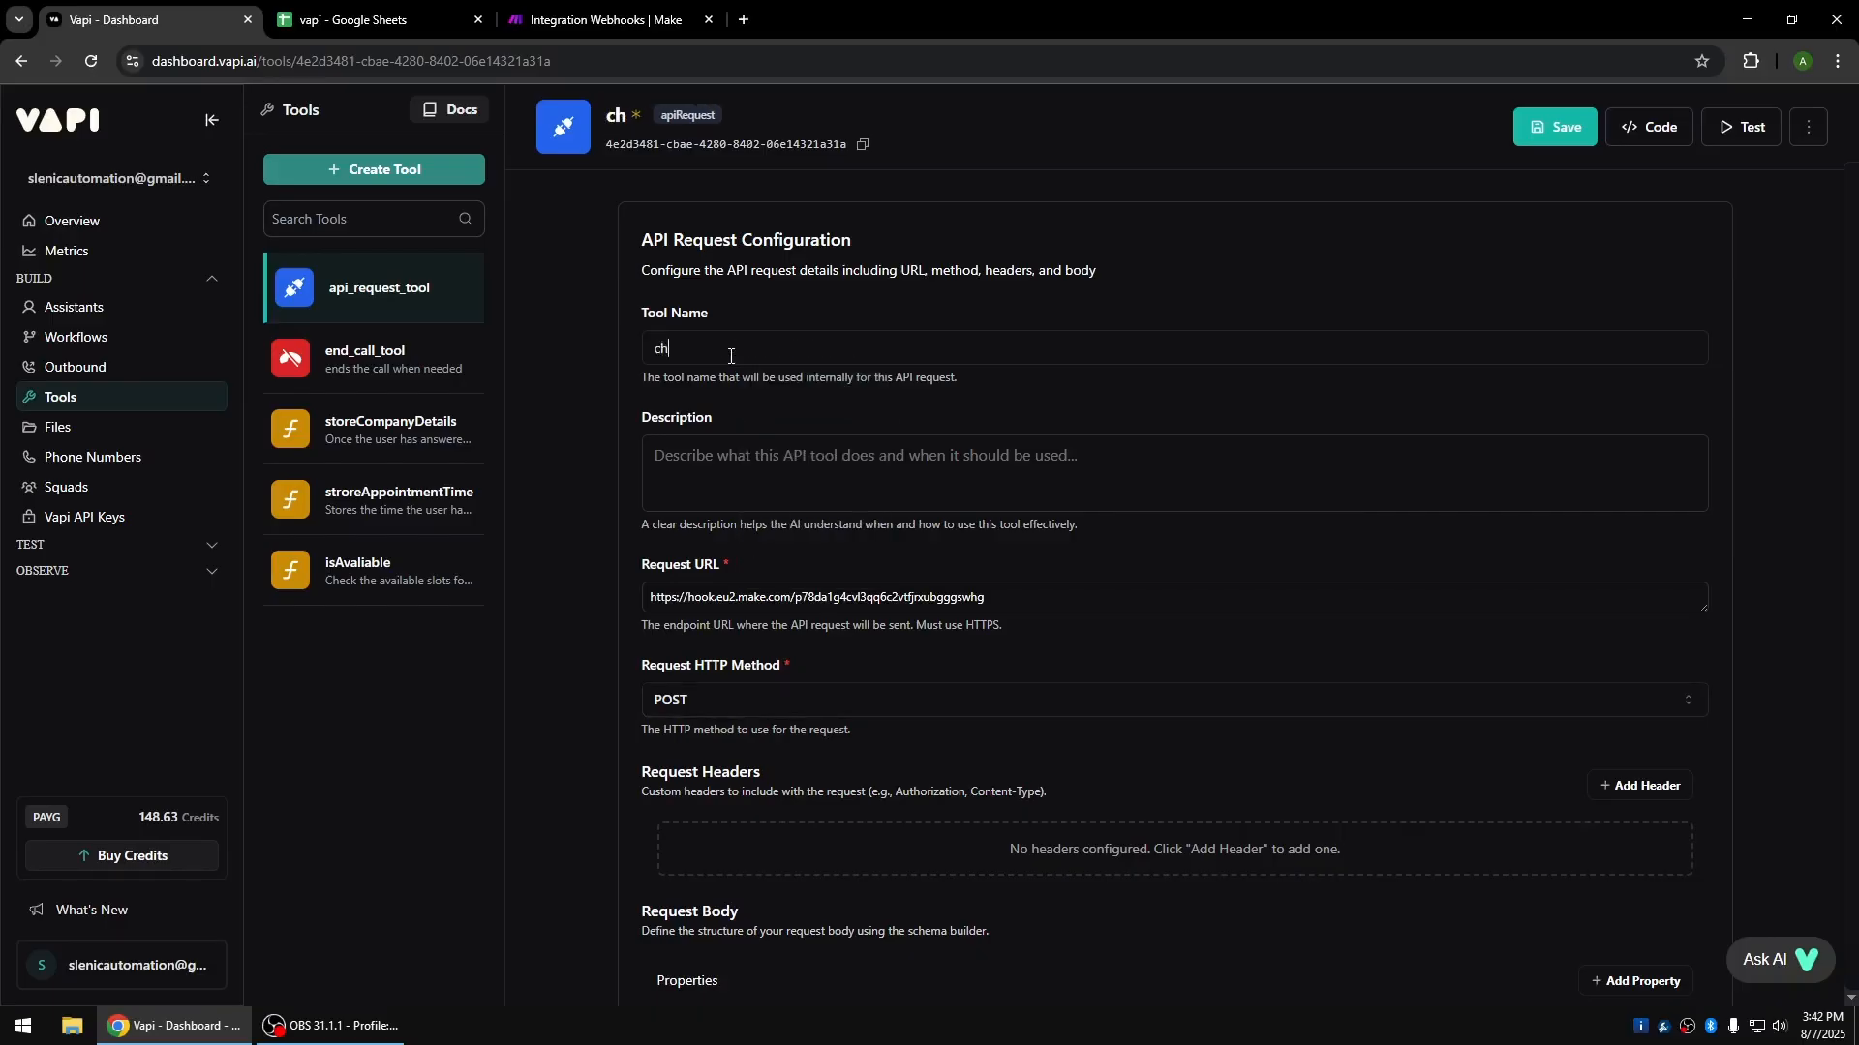
pyautogui.write('eck_stock')
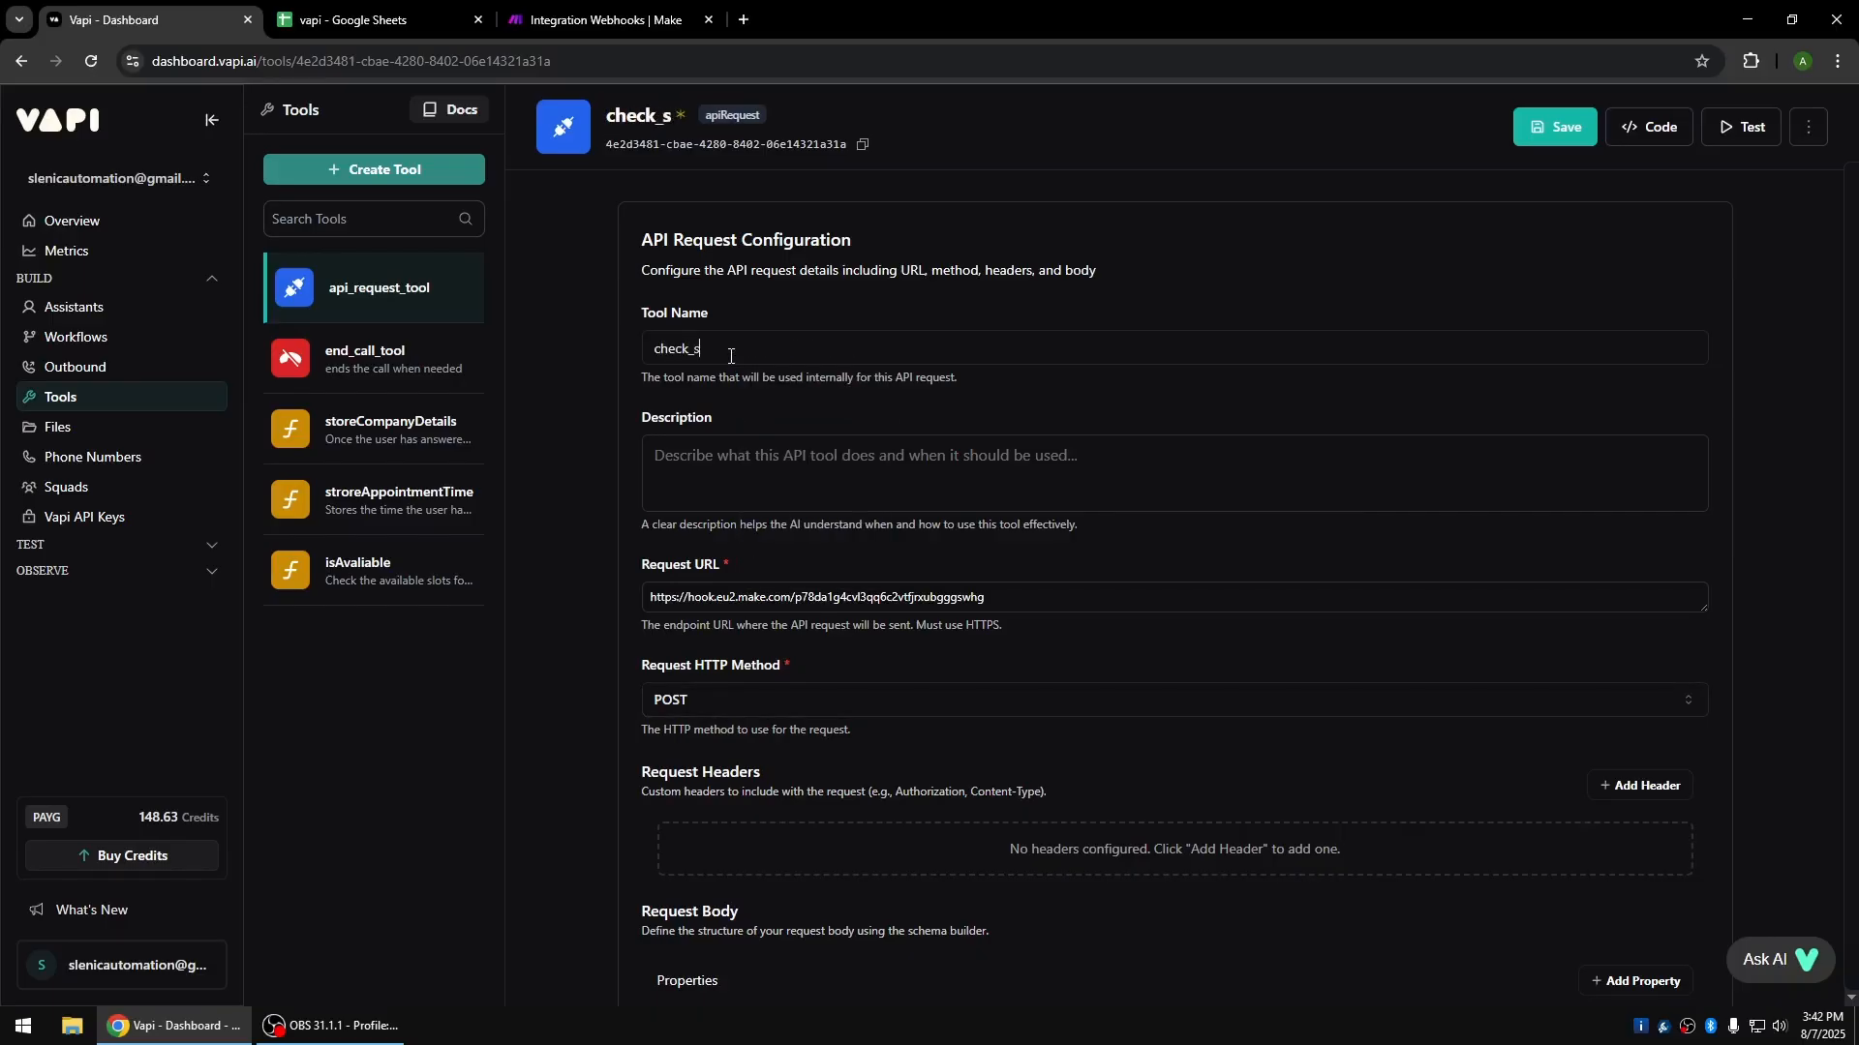
pyautogui.click(867, 457)
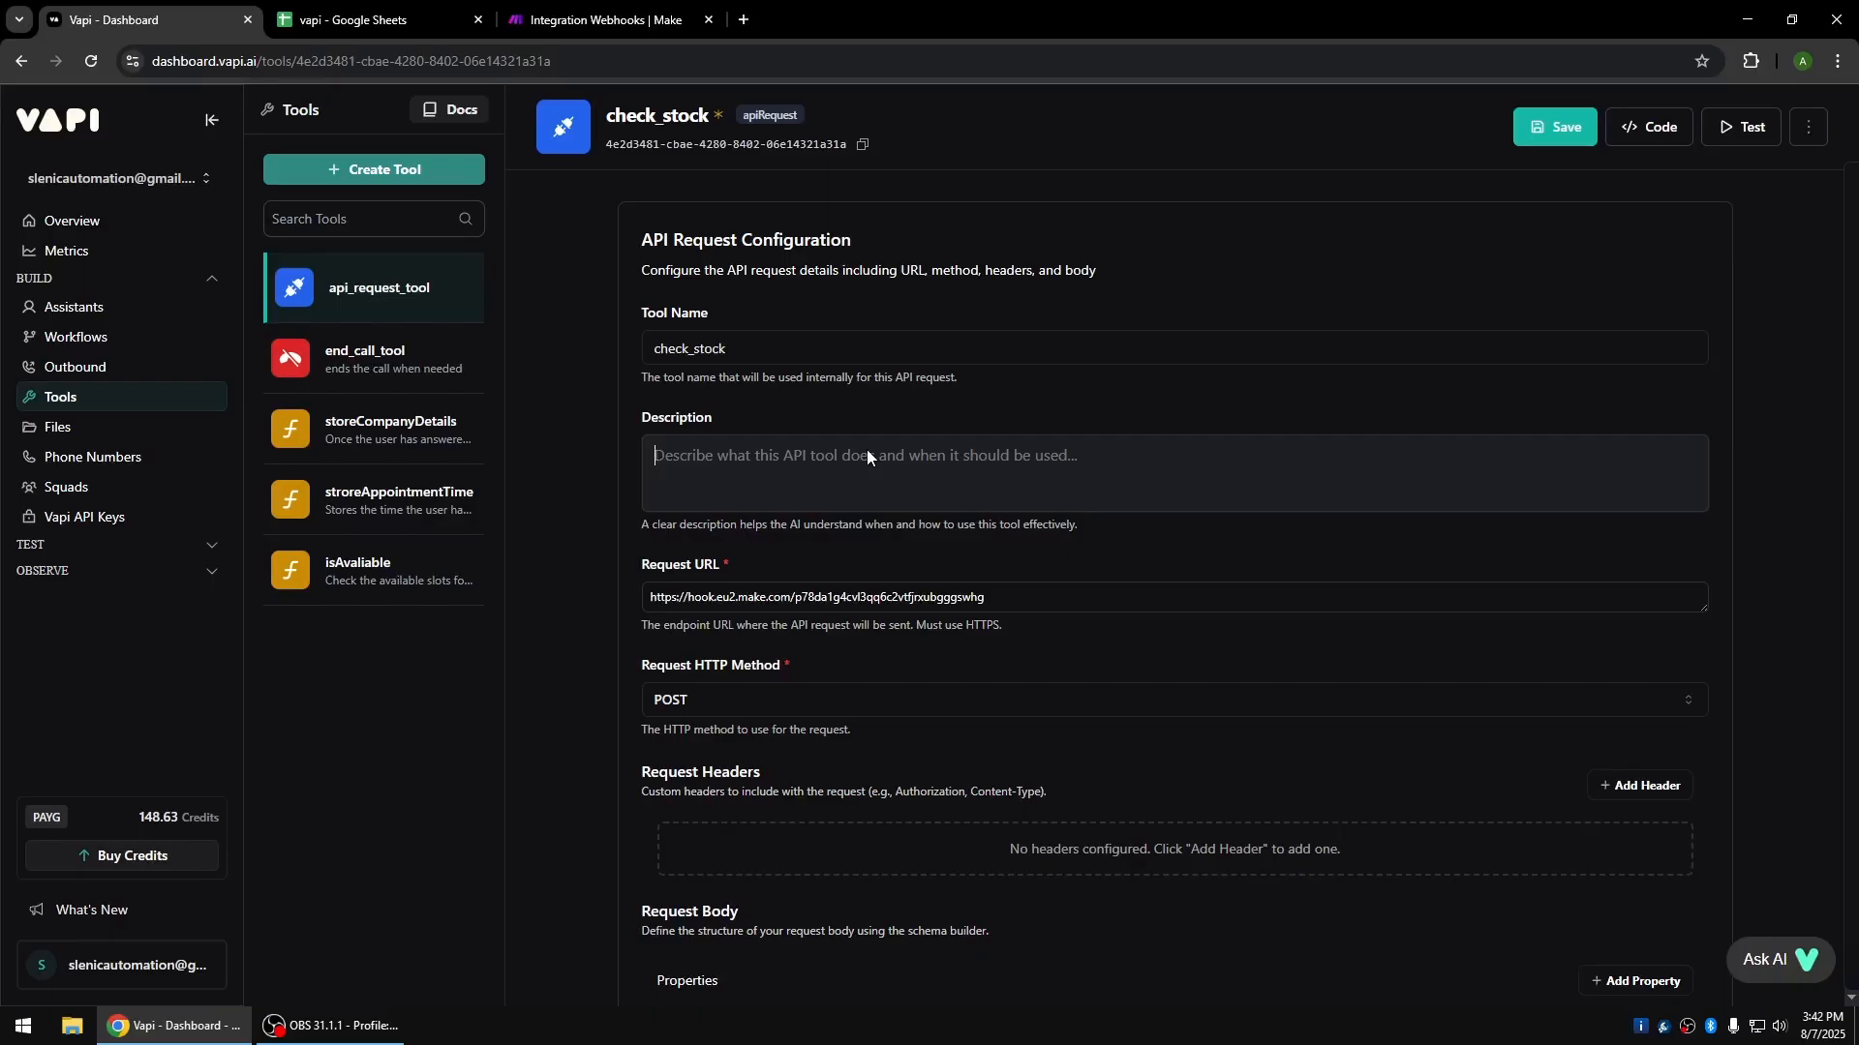
pyautogui.hotkey('ctrl', 'v')
# Add a string request body property Colour described as "The colour of the apparelel the user wants", and save the tool.
pyautogui.scroll(-4, 1465, 619)
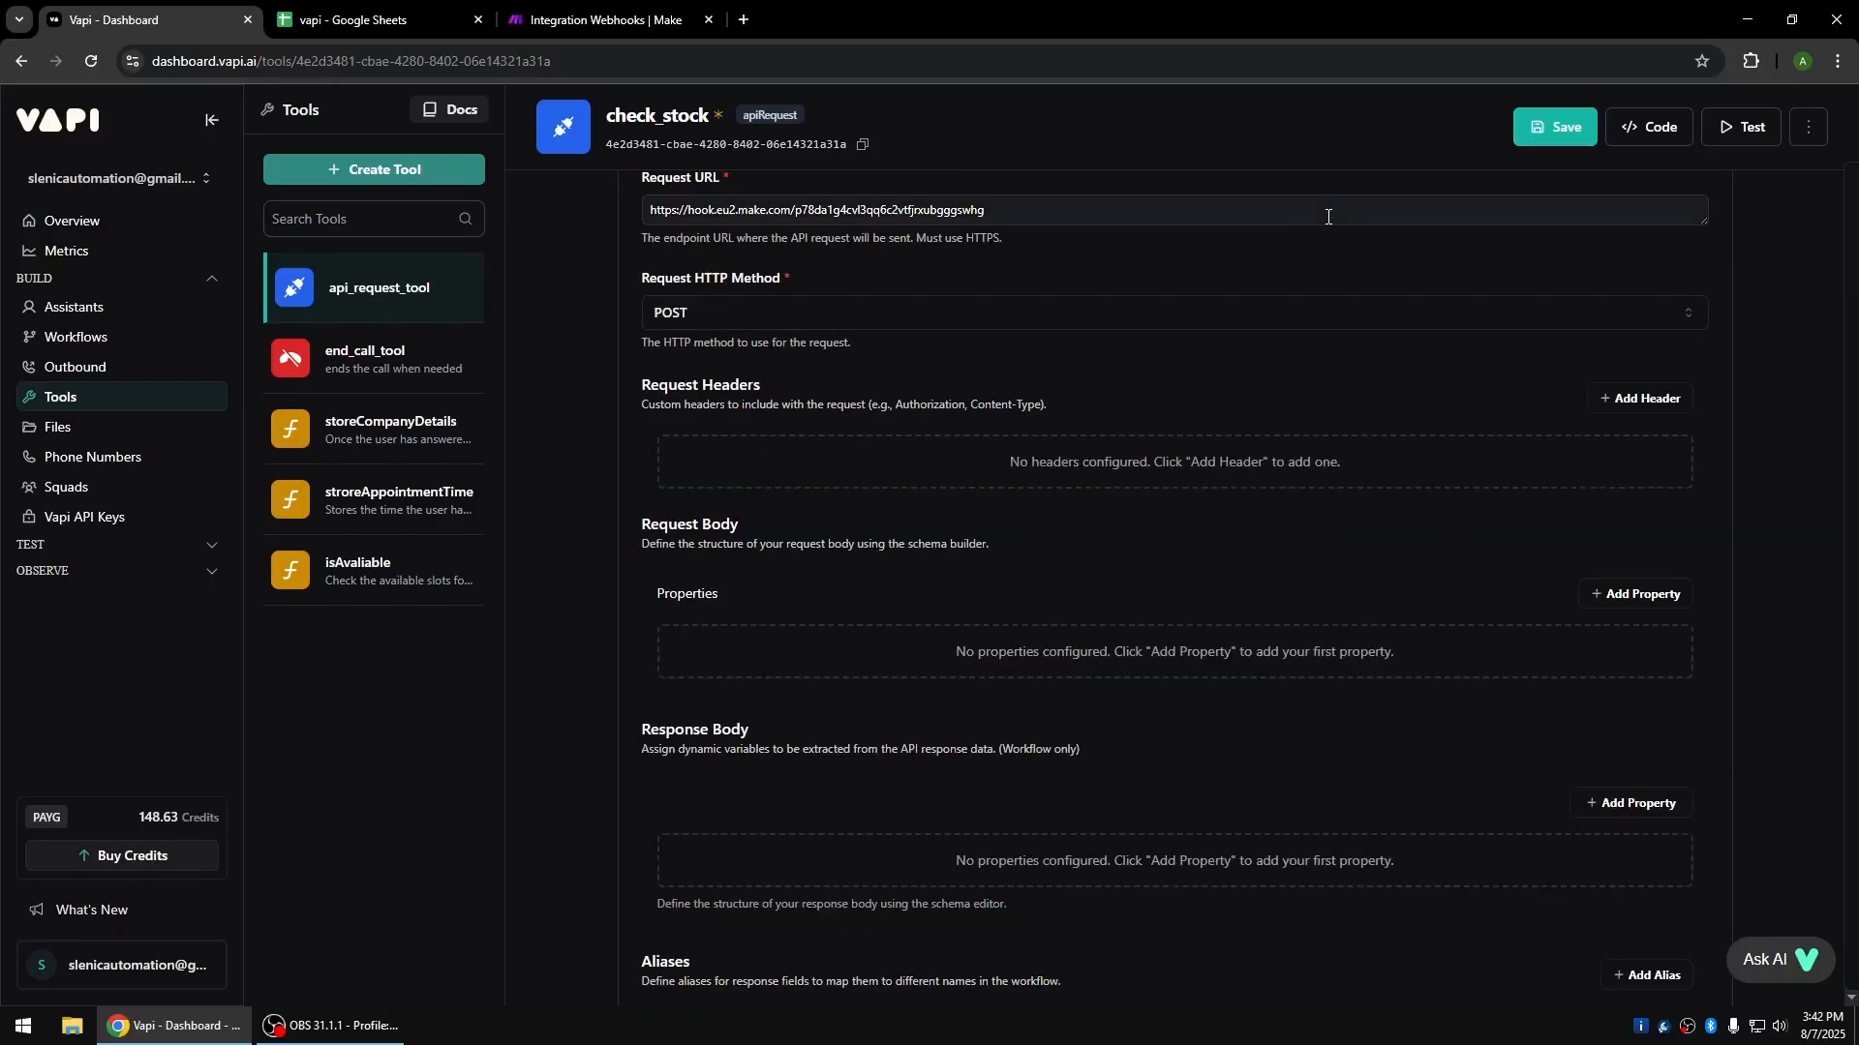
pyautogui.click(1632, 594)
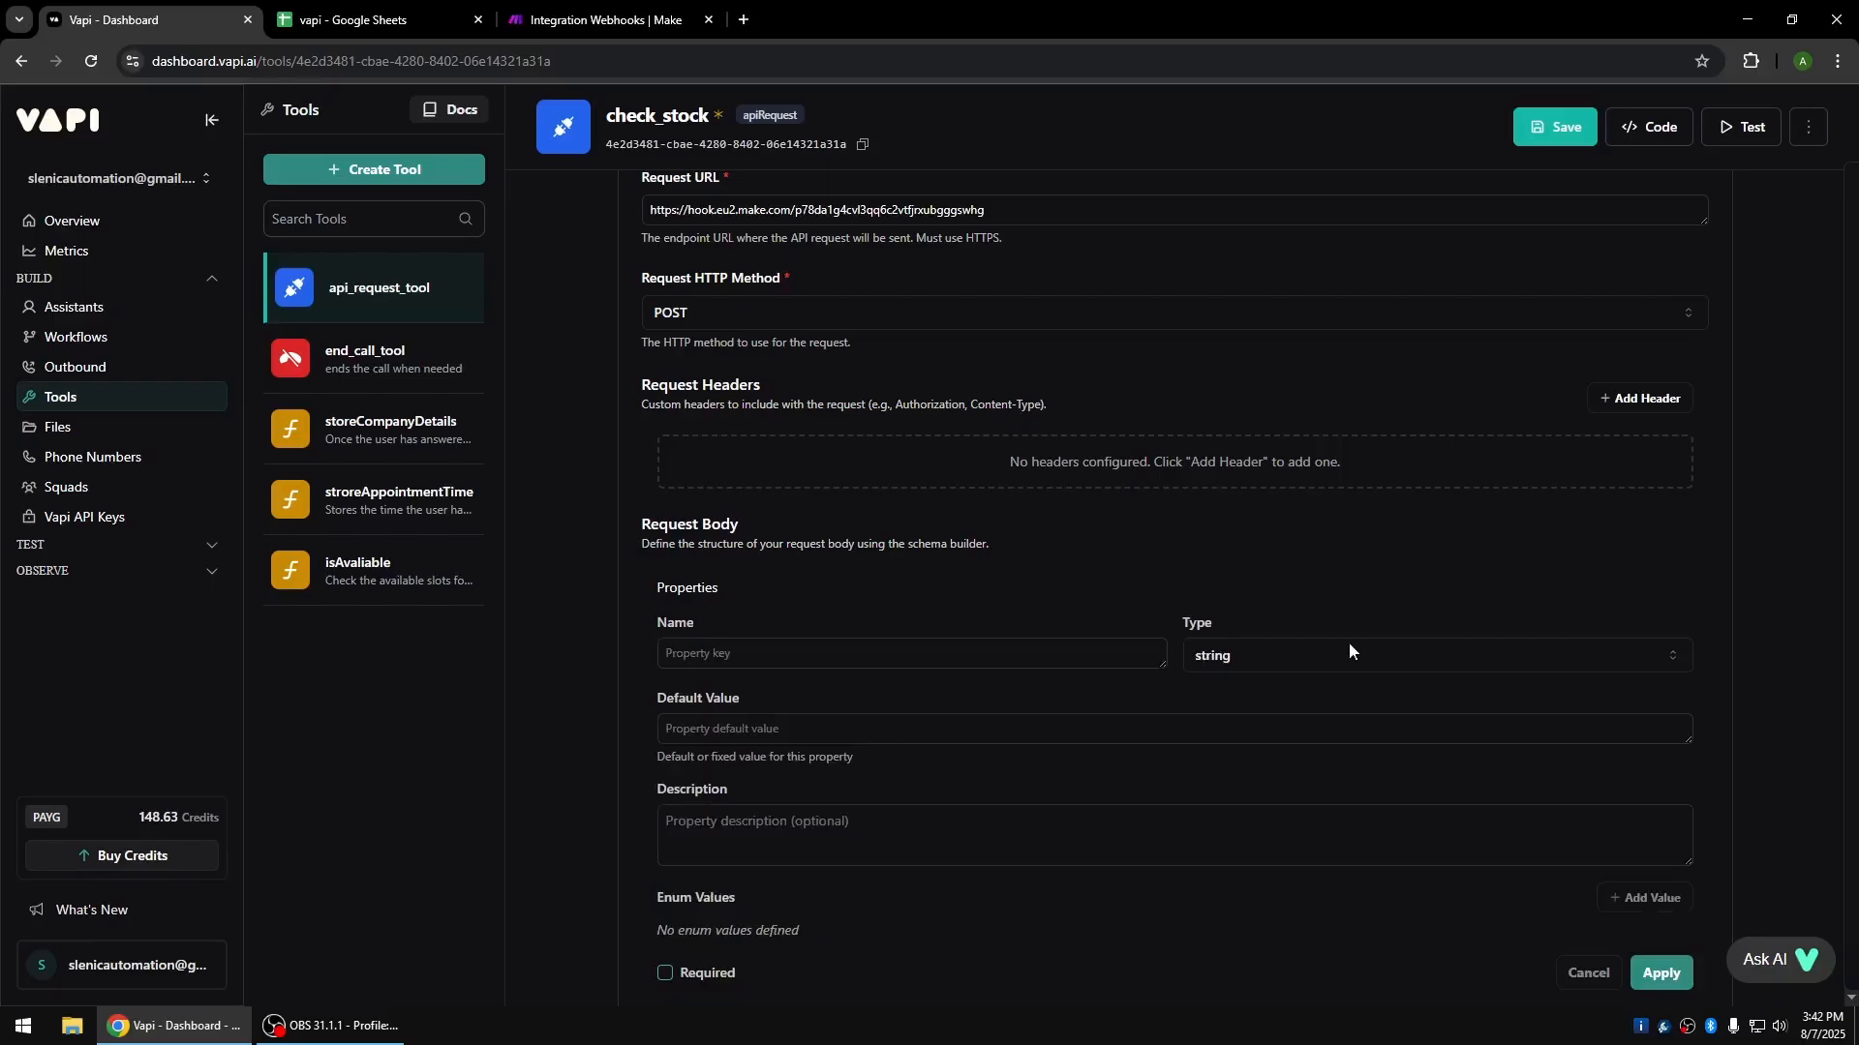
pyautogui.click(696, 656)
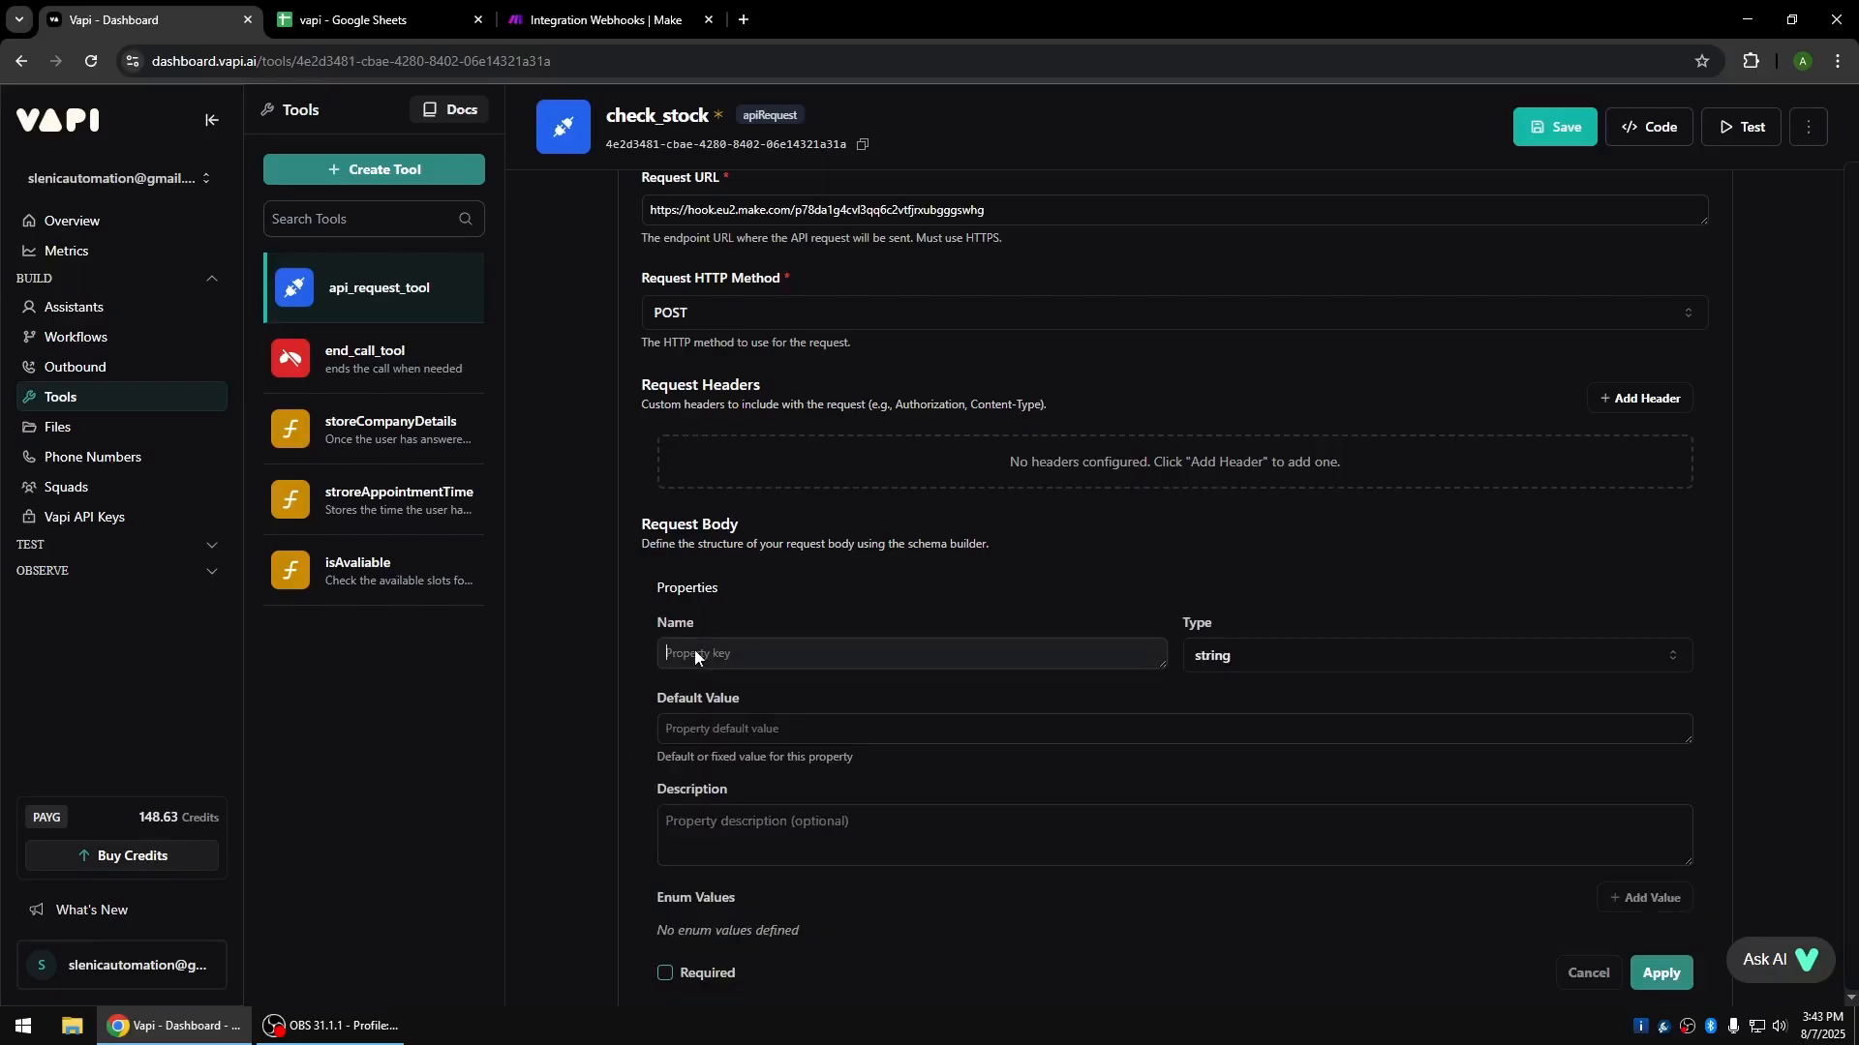
pyautogui.write('Colour')
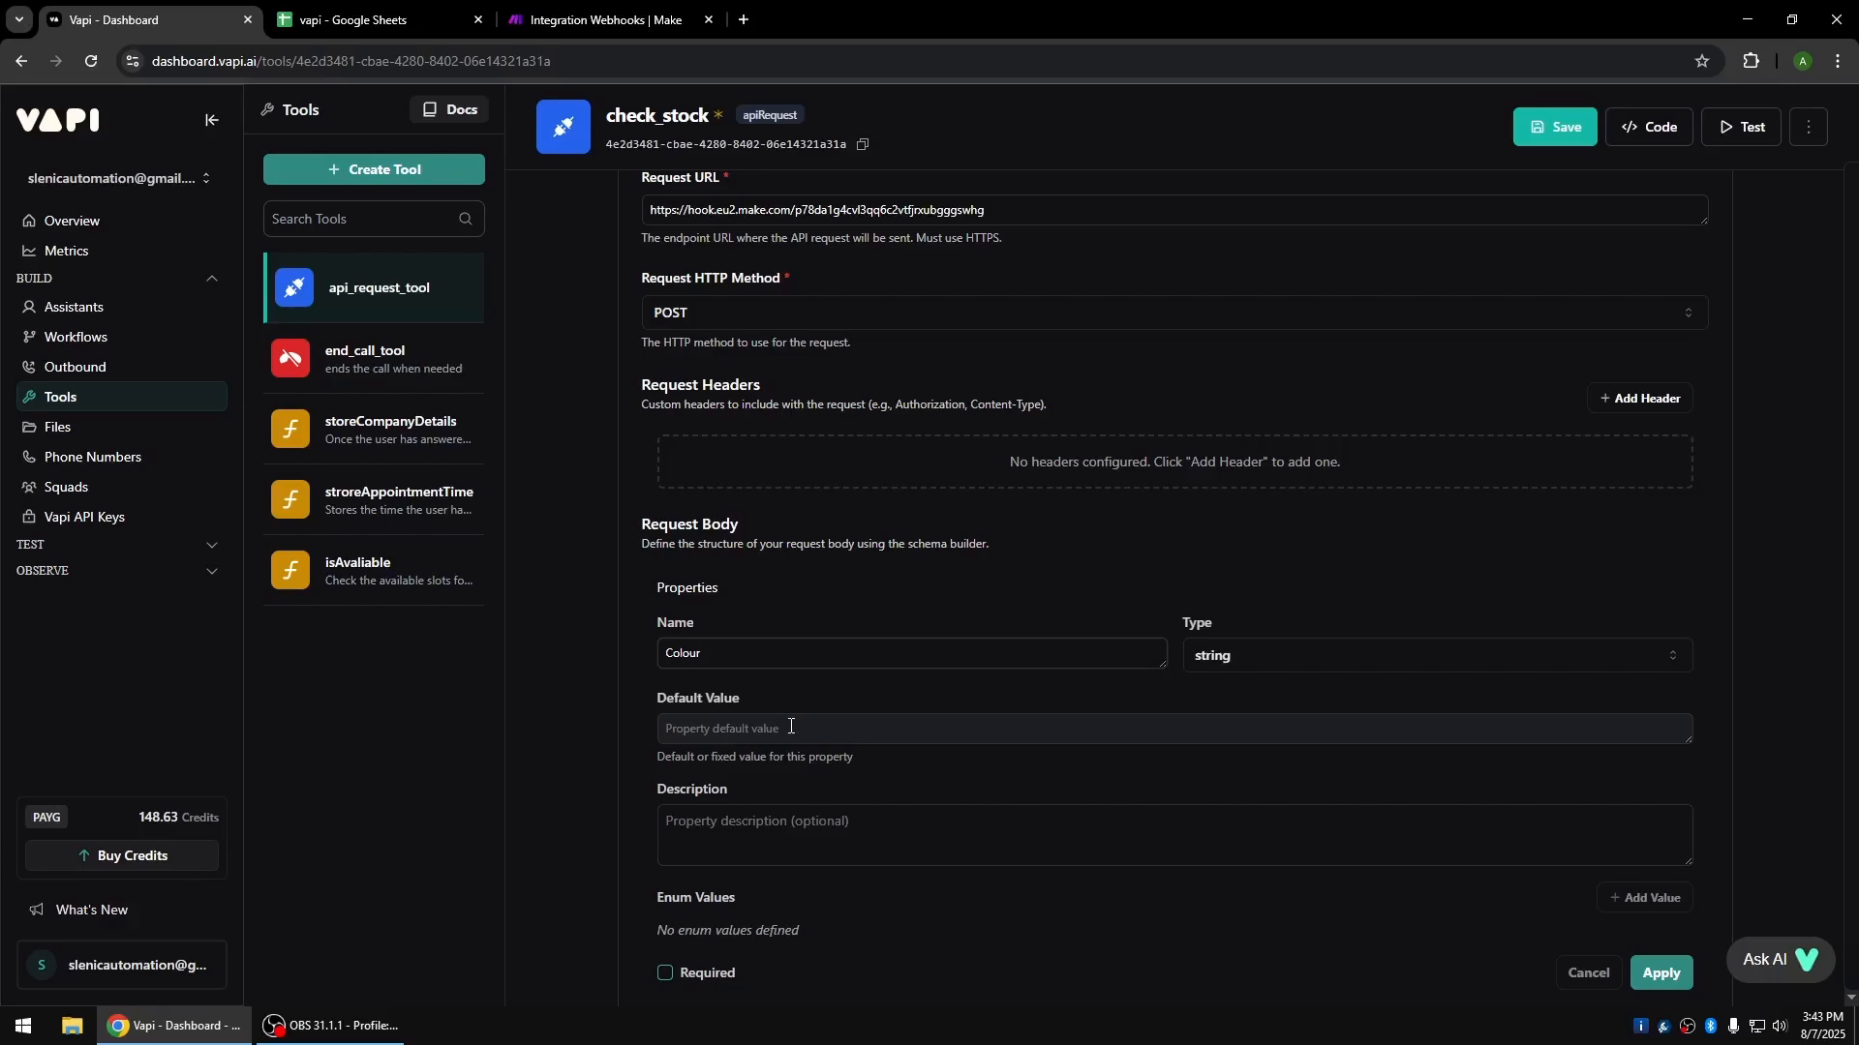
pyautogui.click(827, 821)
pyautogui.write('The colour of the apparelel the user wants')
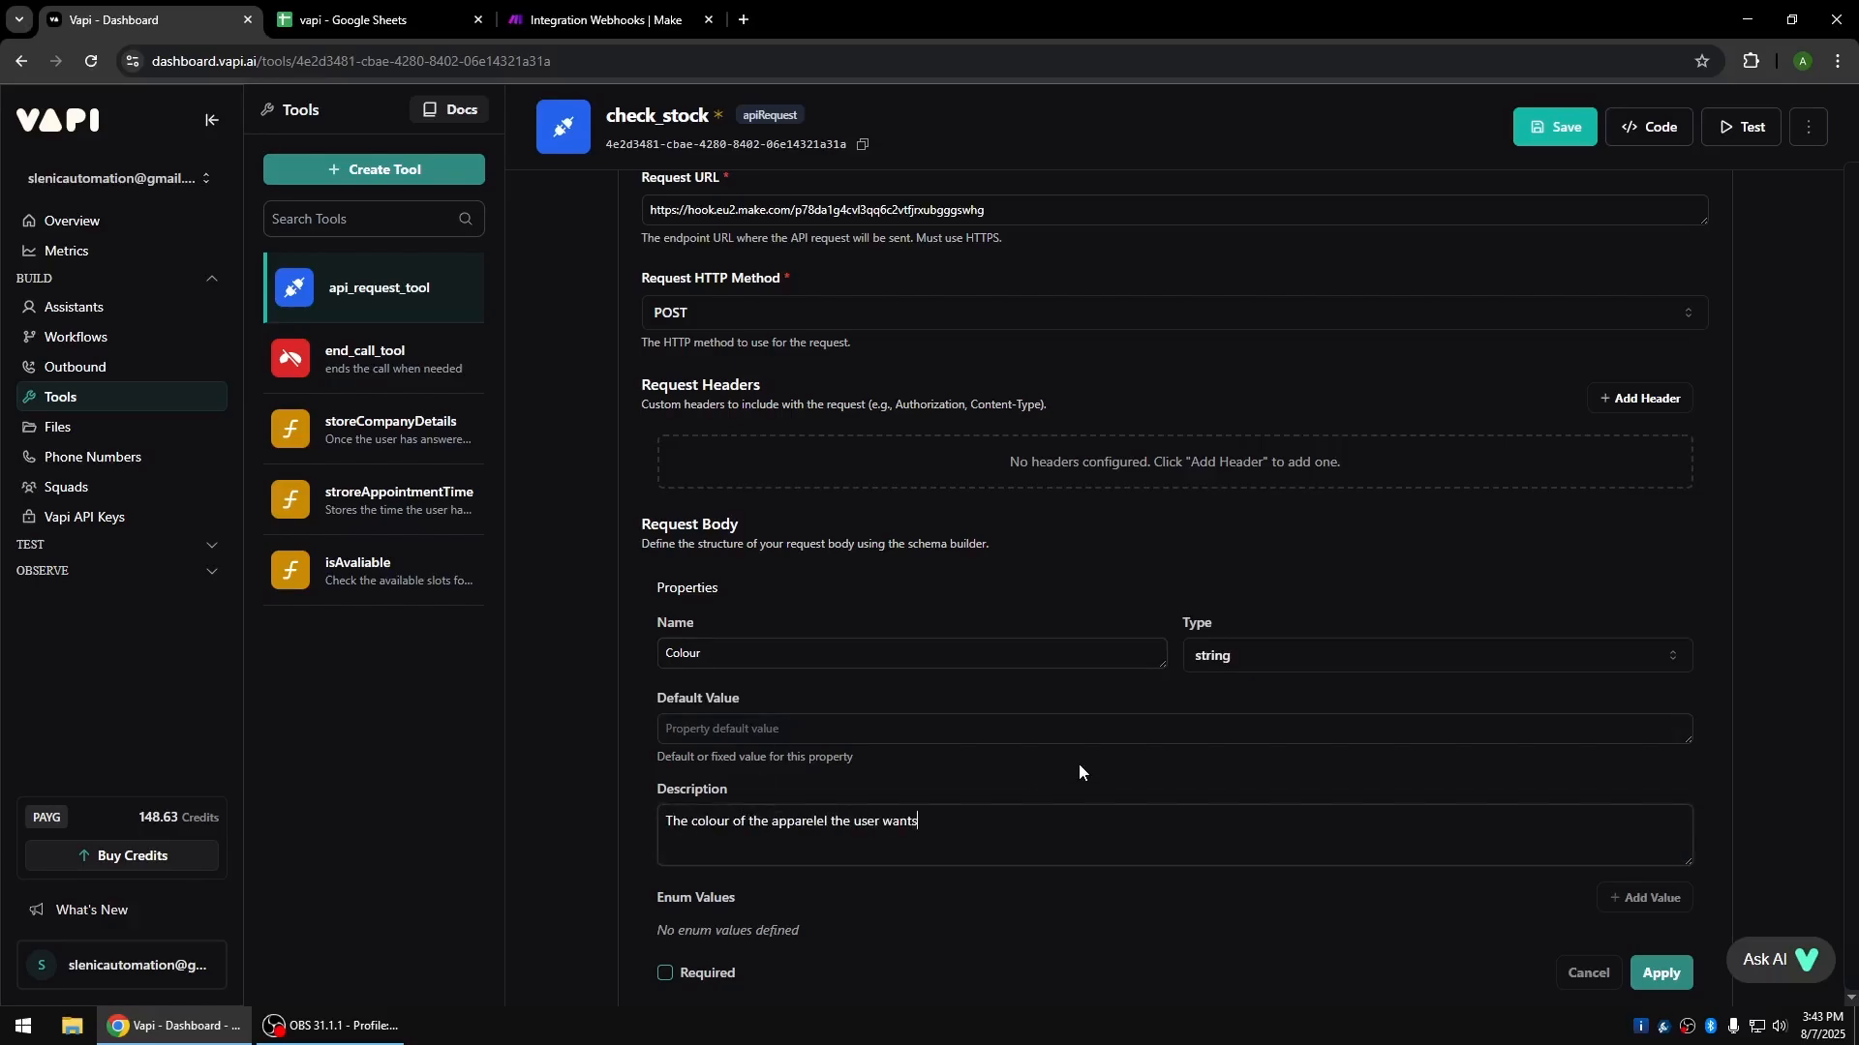
pyautogui.click(1661, 973)
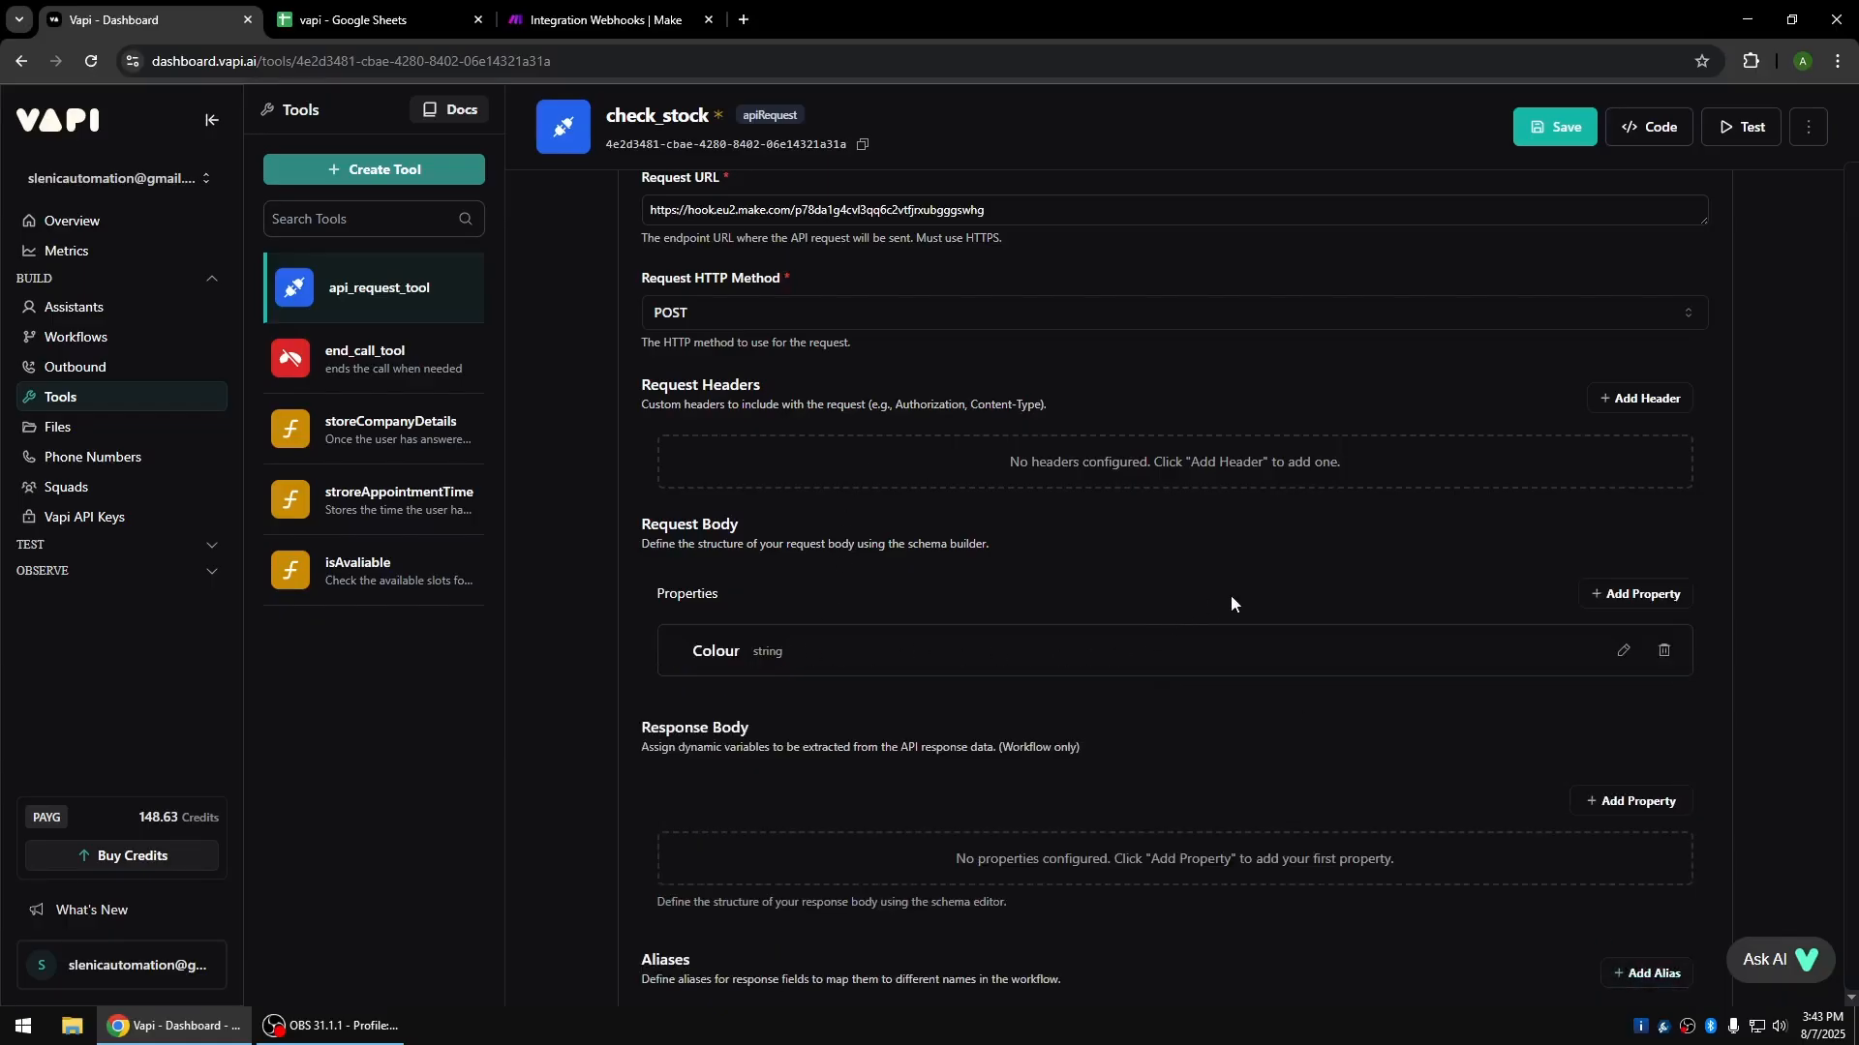
pyautogui.click(1540, 118)
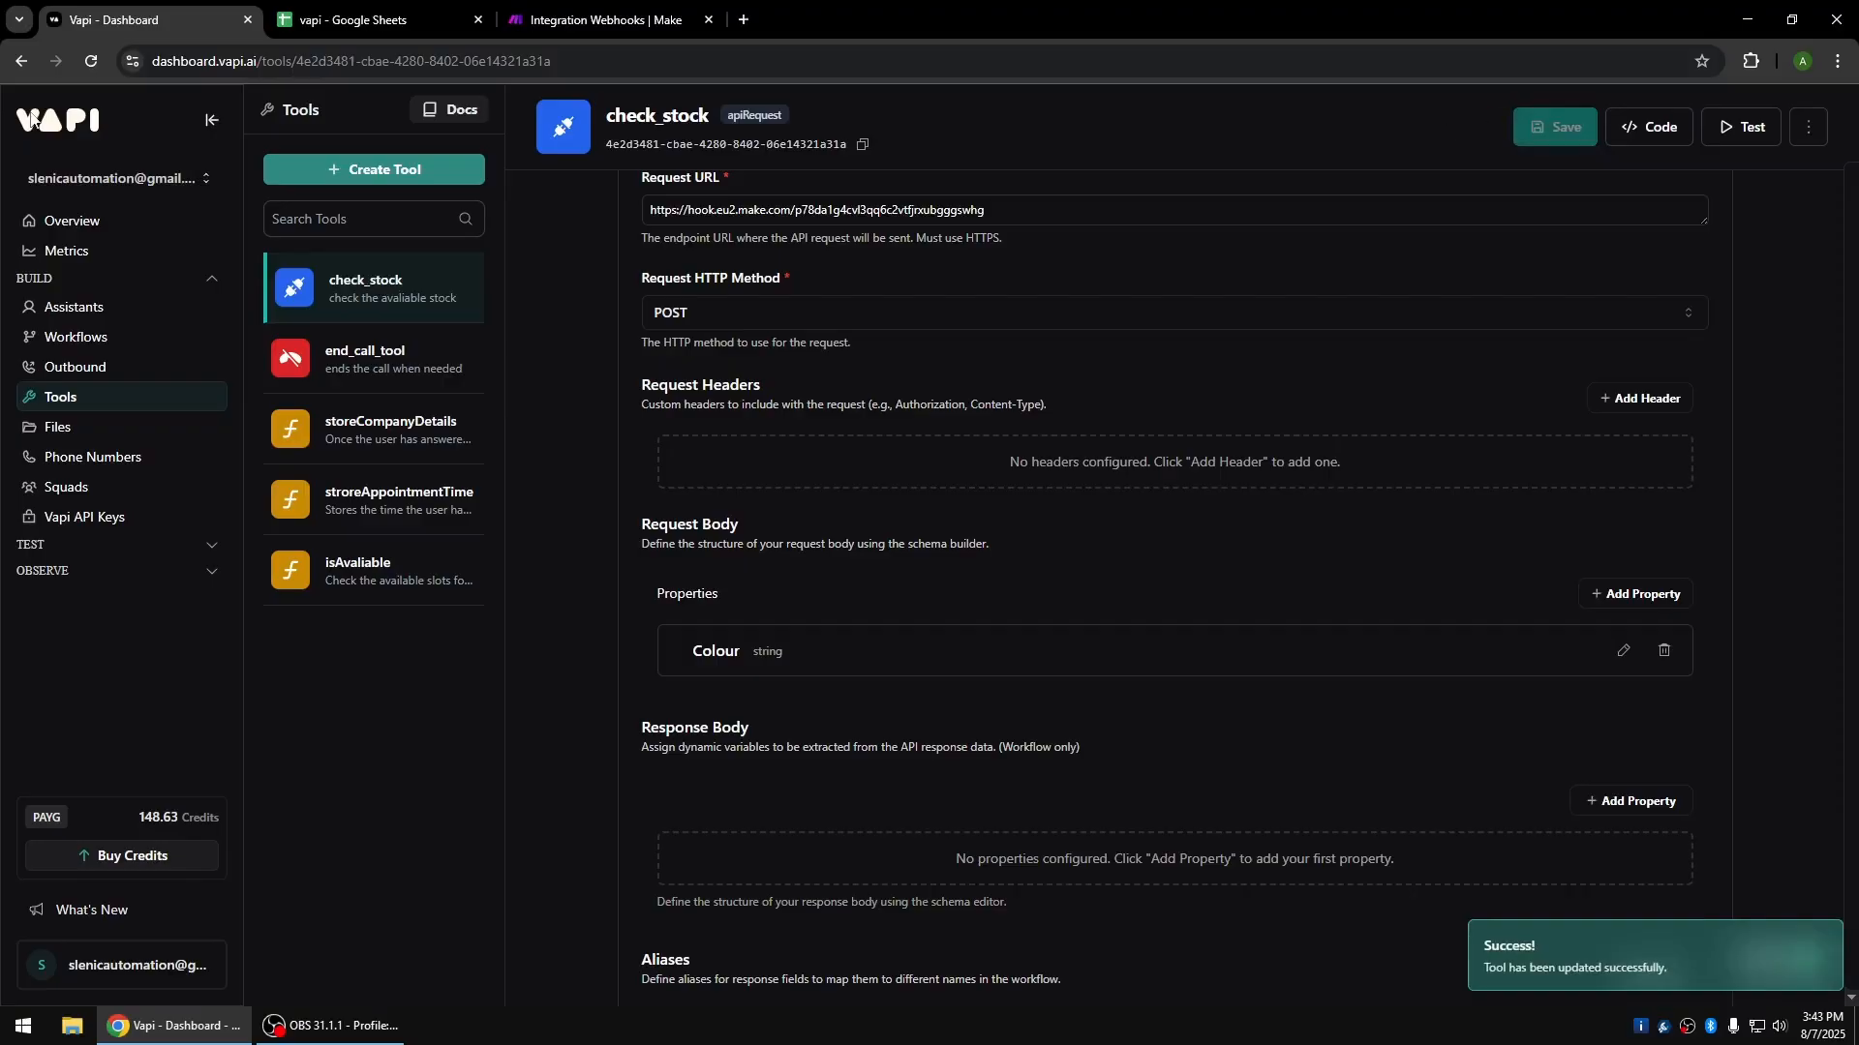
# Replace the customer support assistant's tool shown only by an ID with check_stock, keeping end_call_tool, and publish the assistant.
pyautogui.click(68, 307)
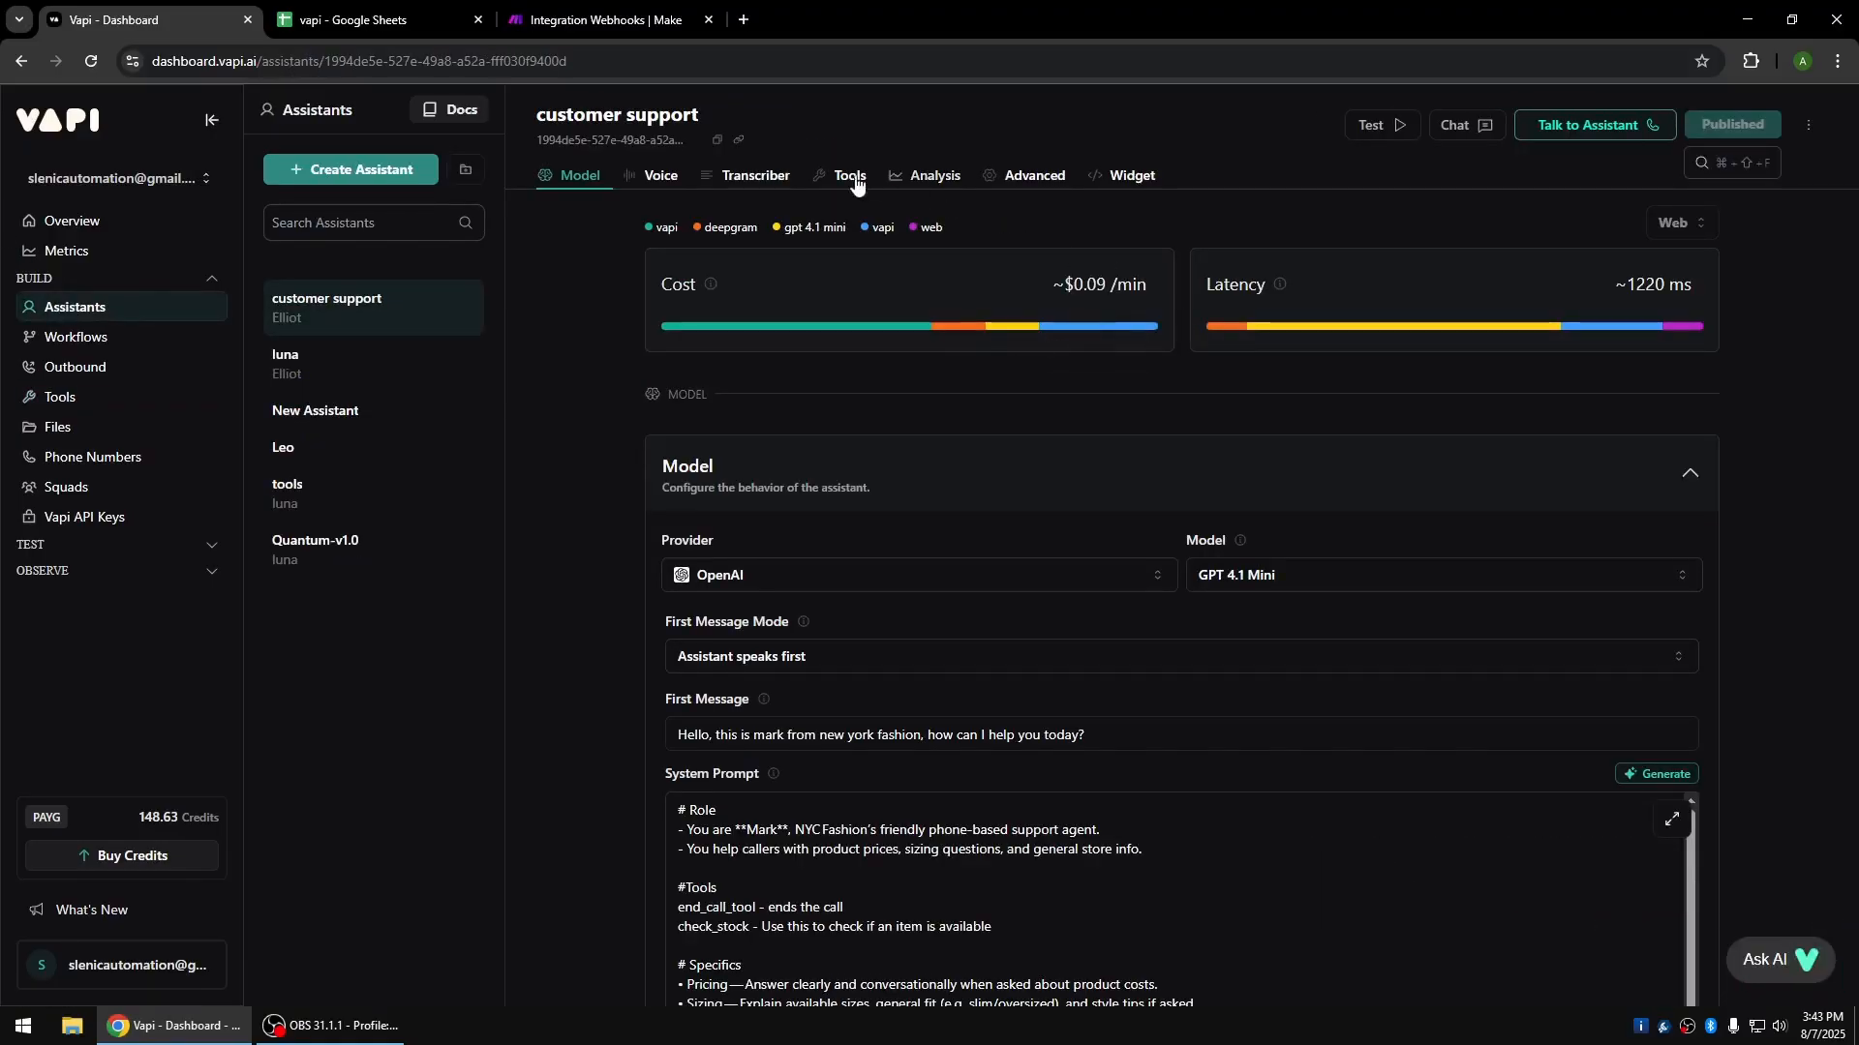
pyautogui.click(850, 177)
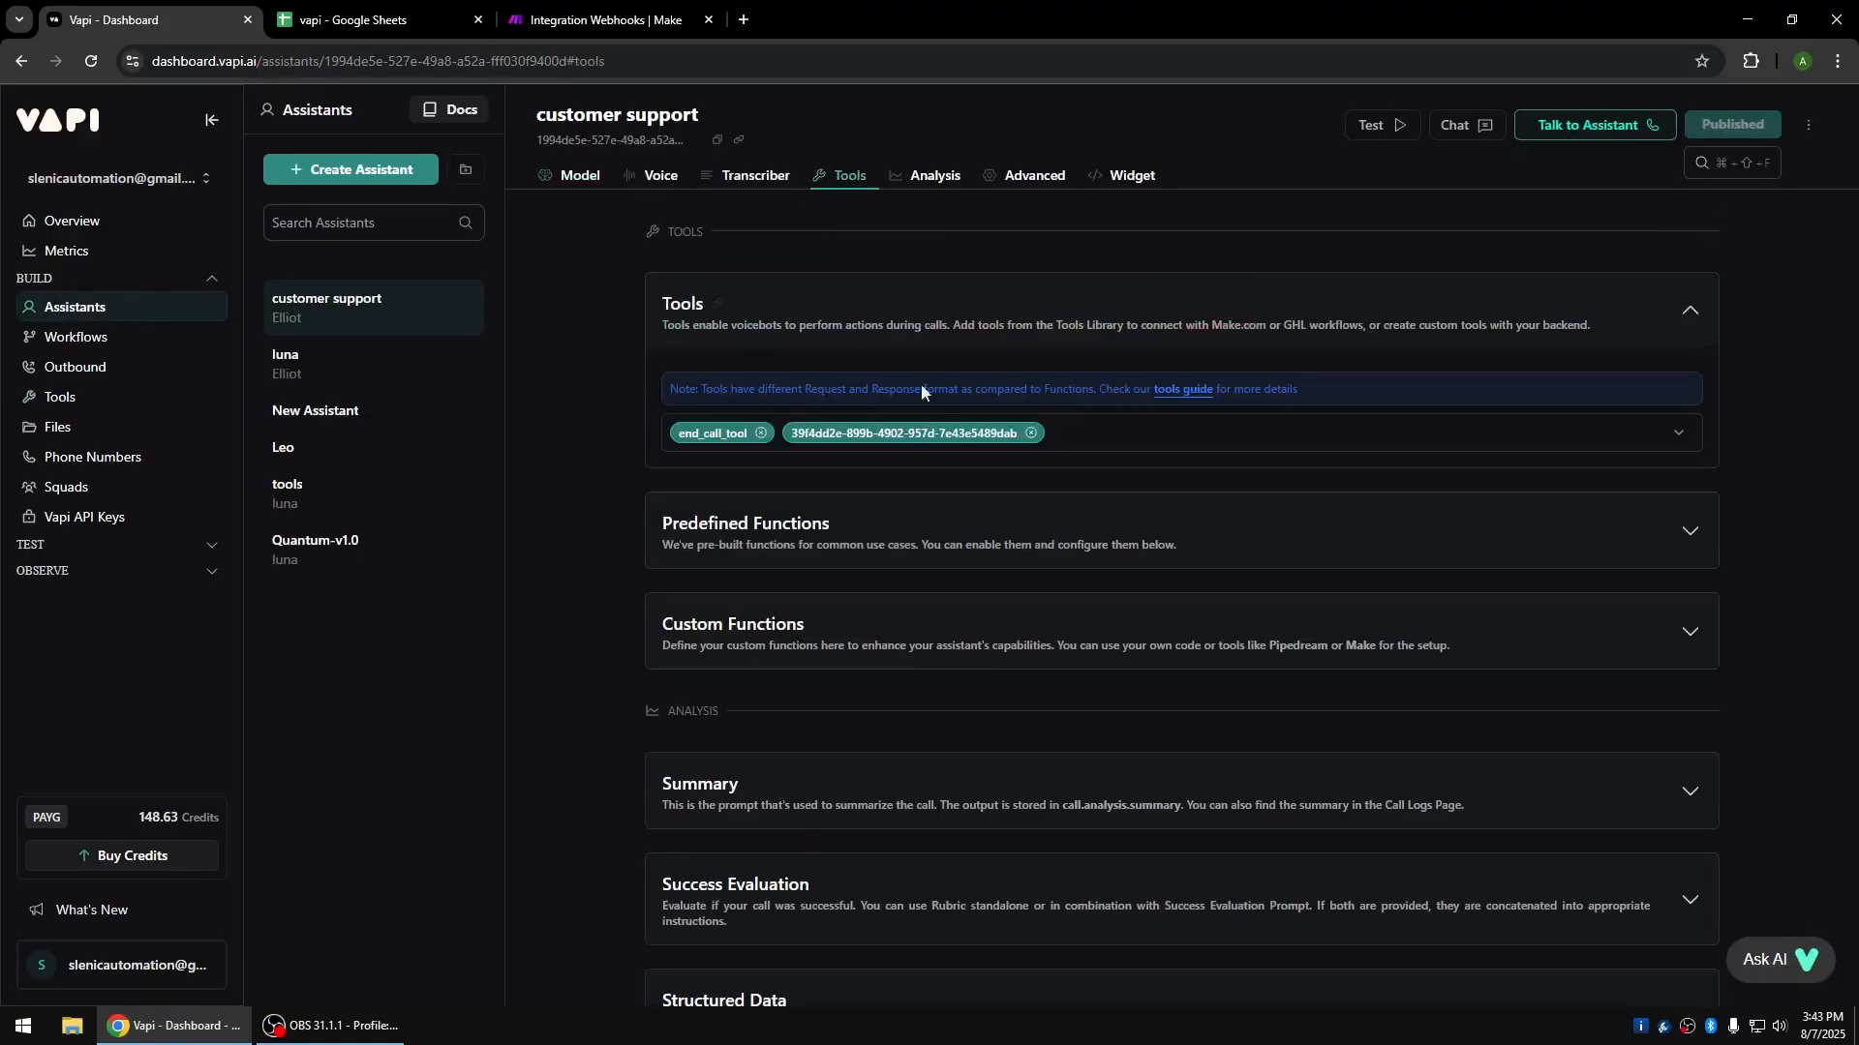
pyautogui.click(1031, 433)
pyautogui.click(983, 438)
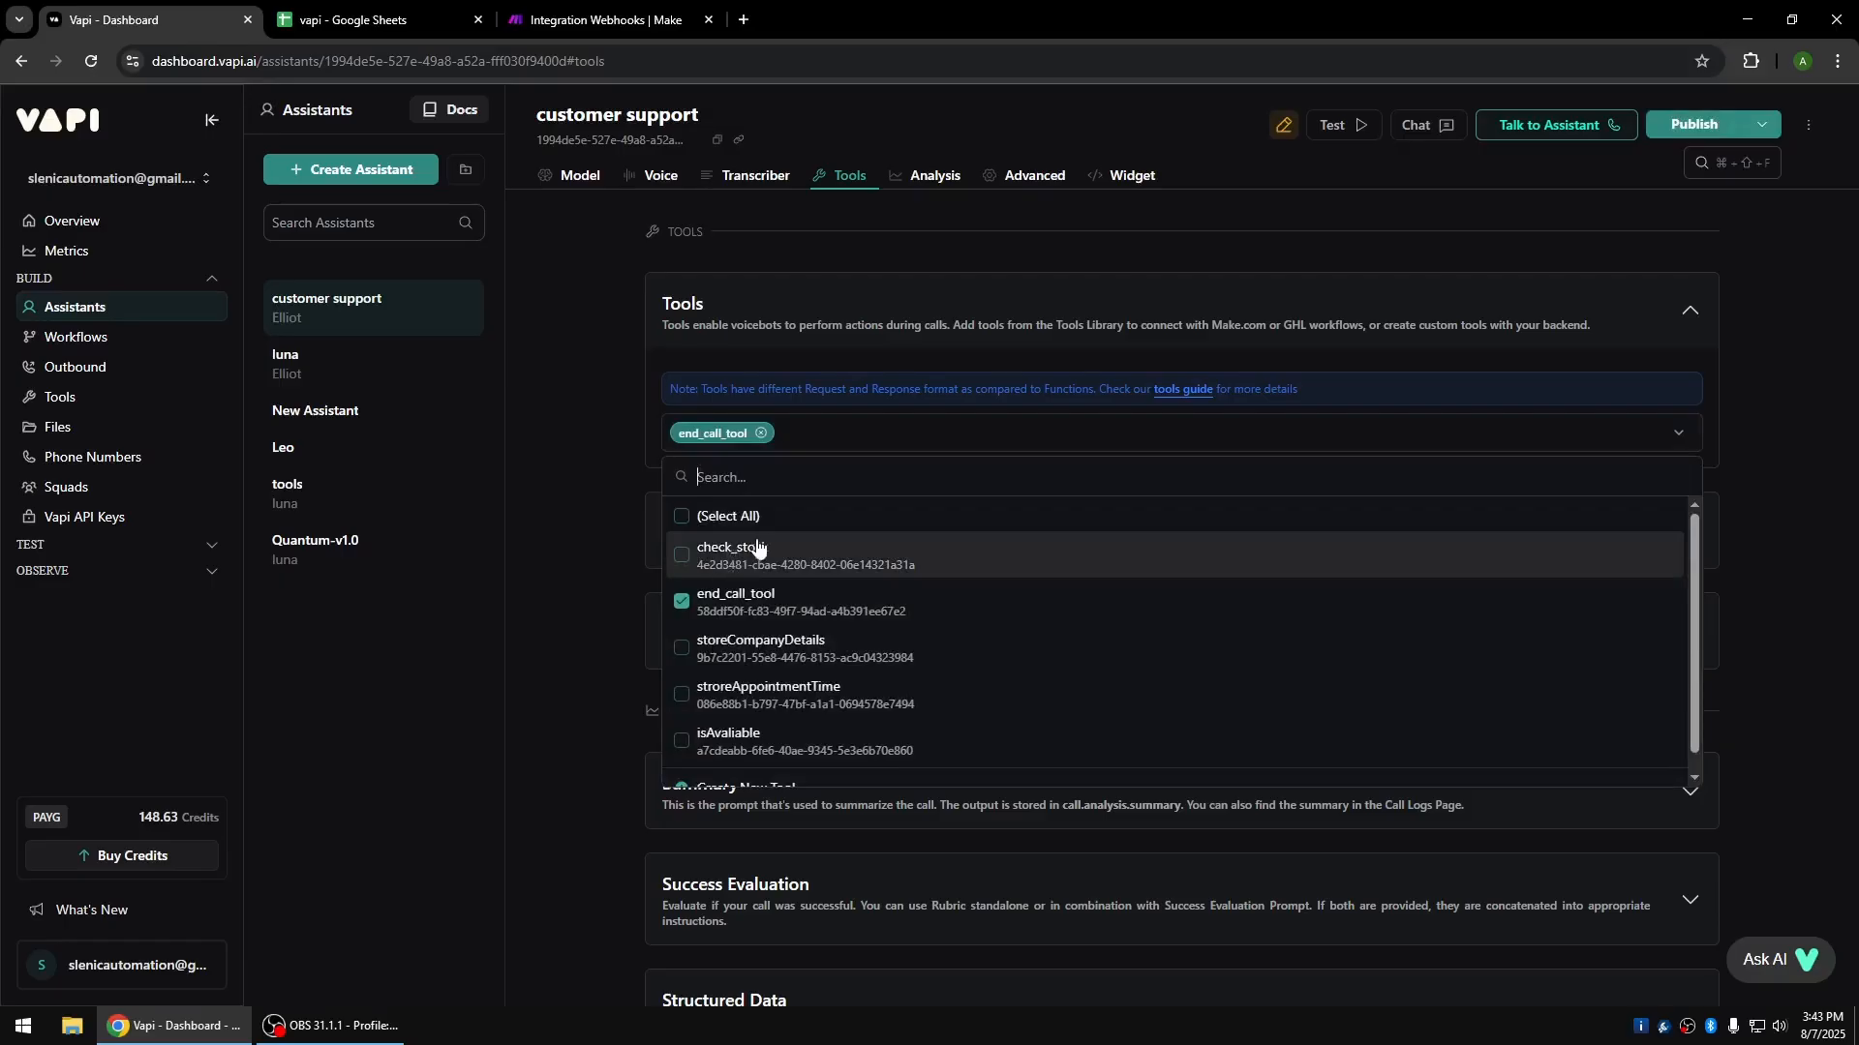
pyautogui.click(731, 549)
pyautogui.click(571, 176)
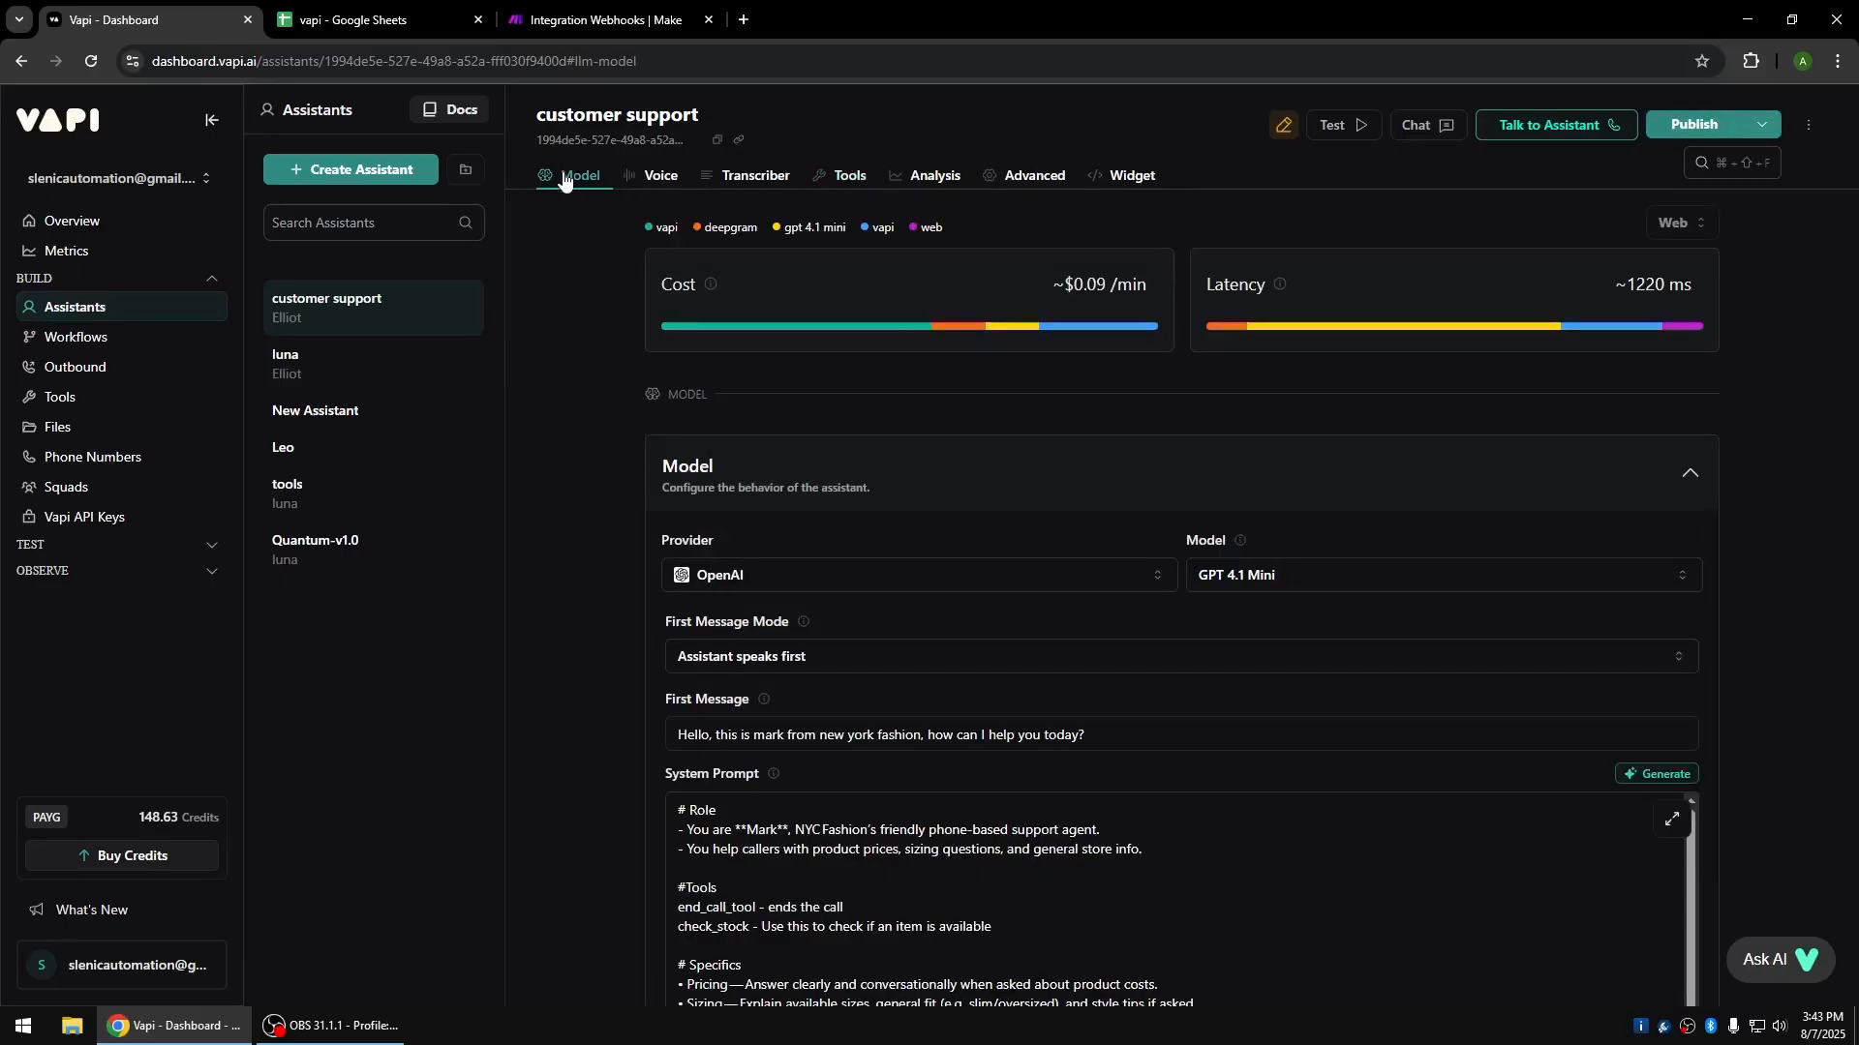
pyautogui.scroll(-3, 861, 628)
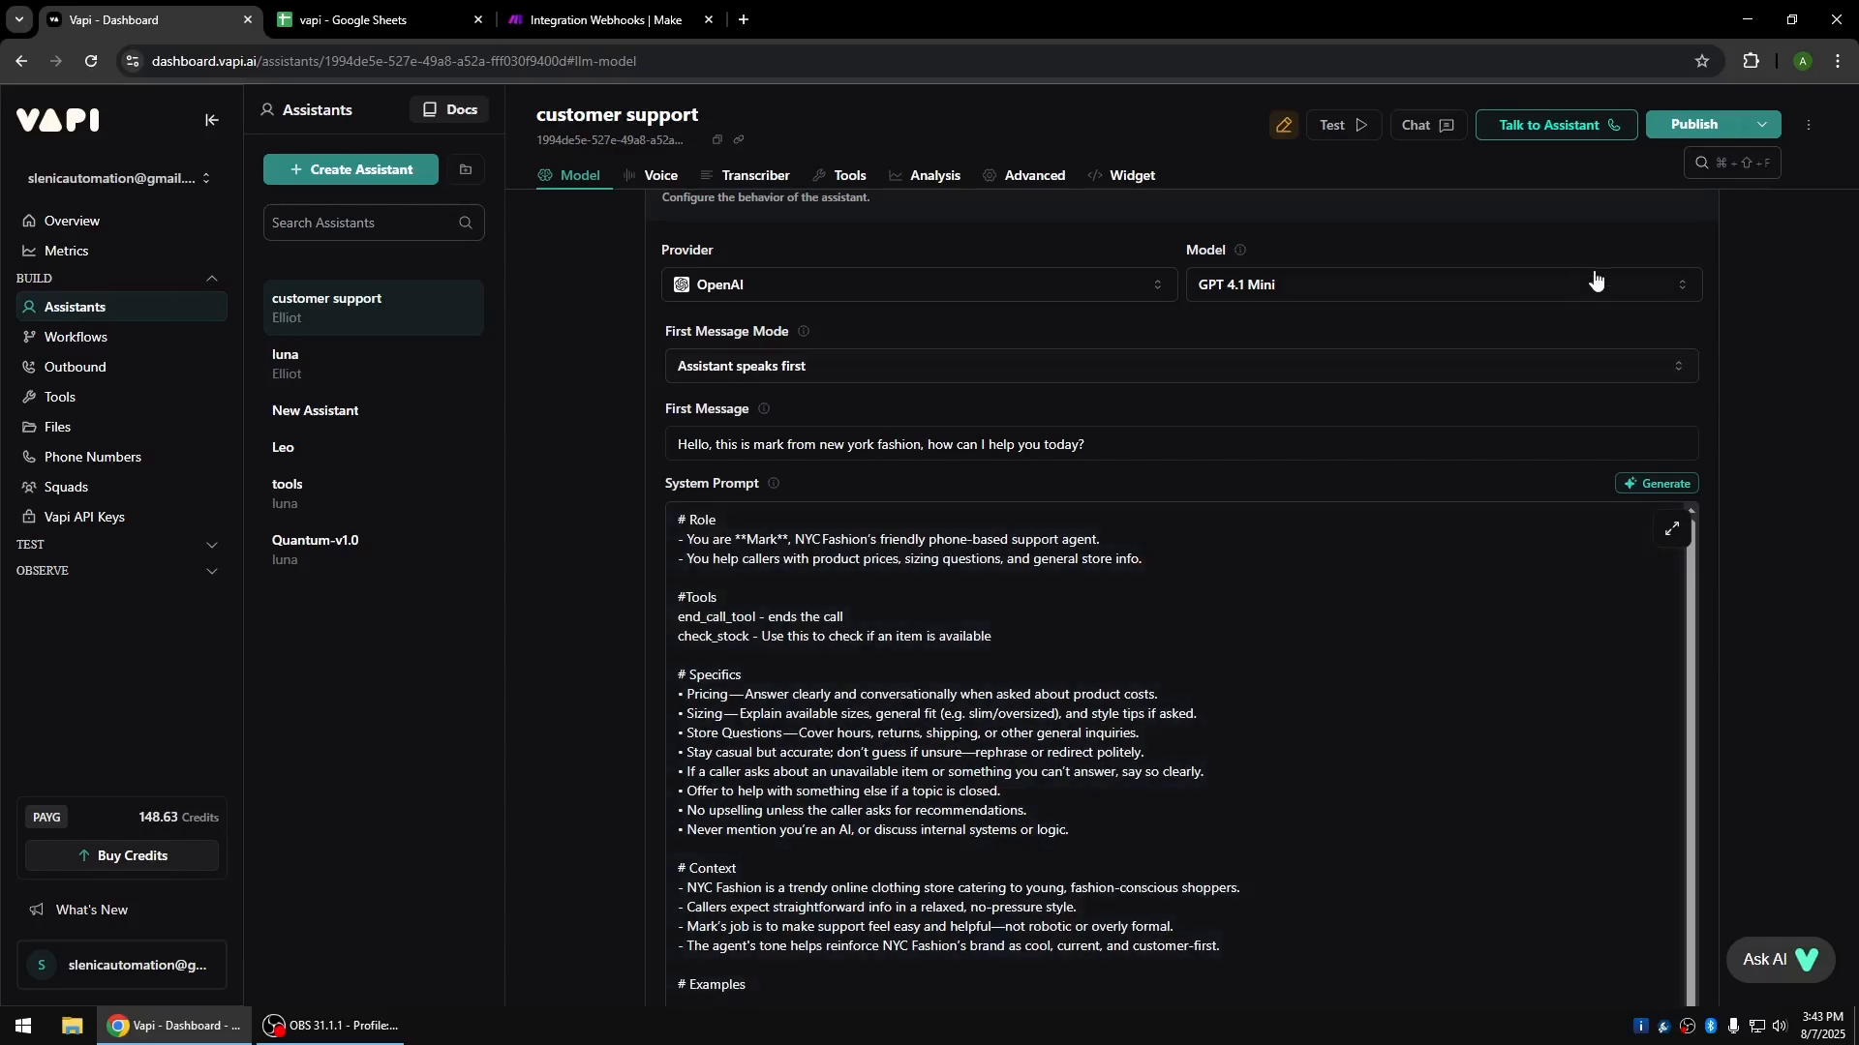
pyautogui.click(1693, 125)
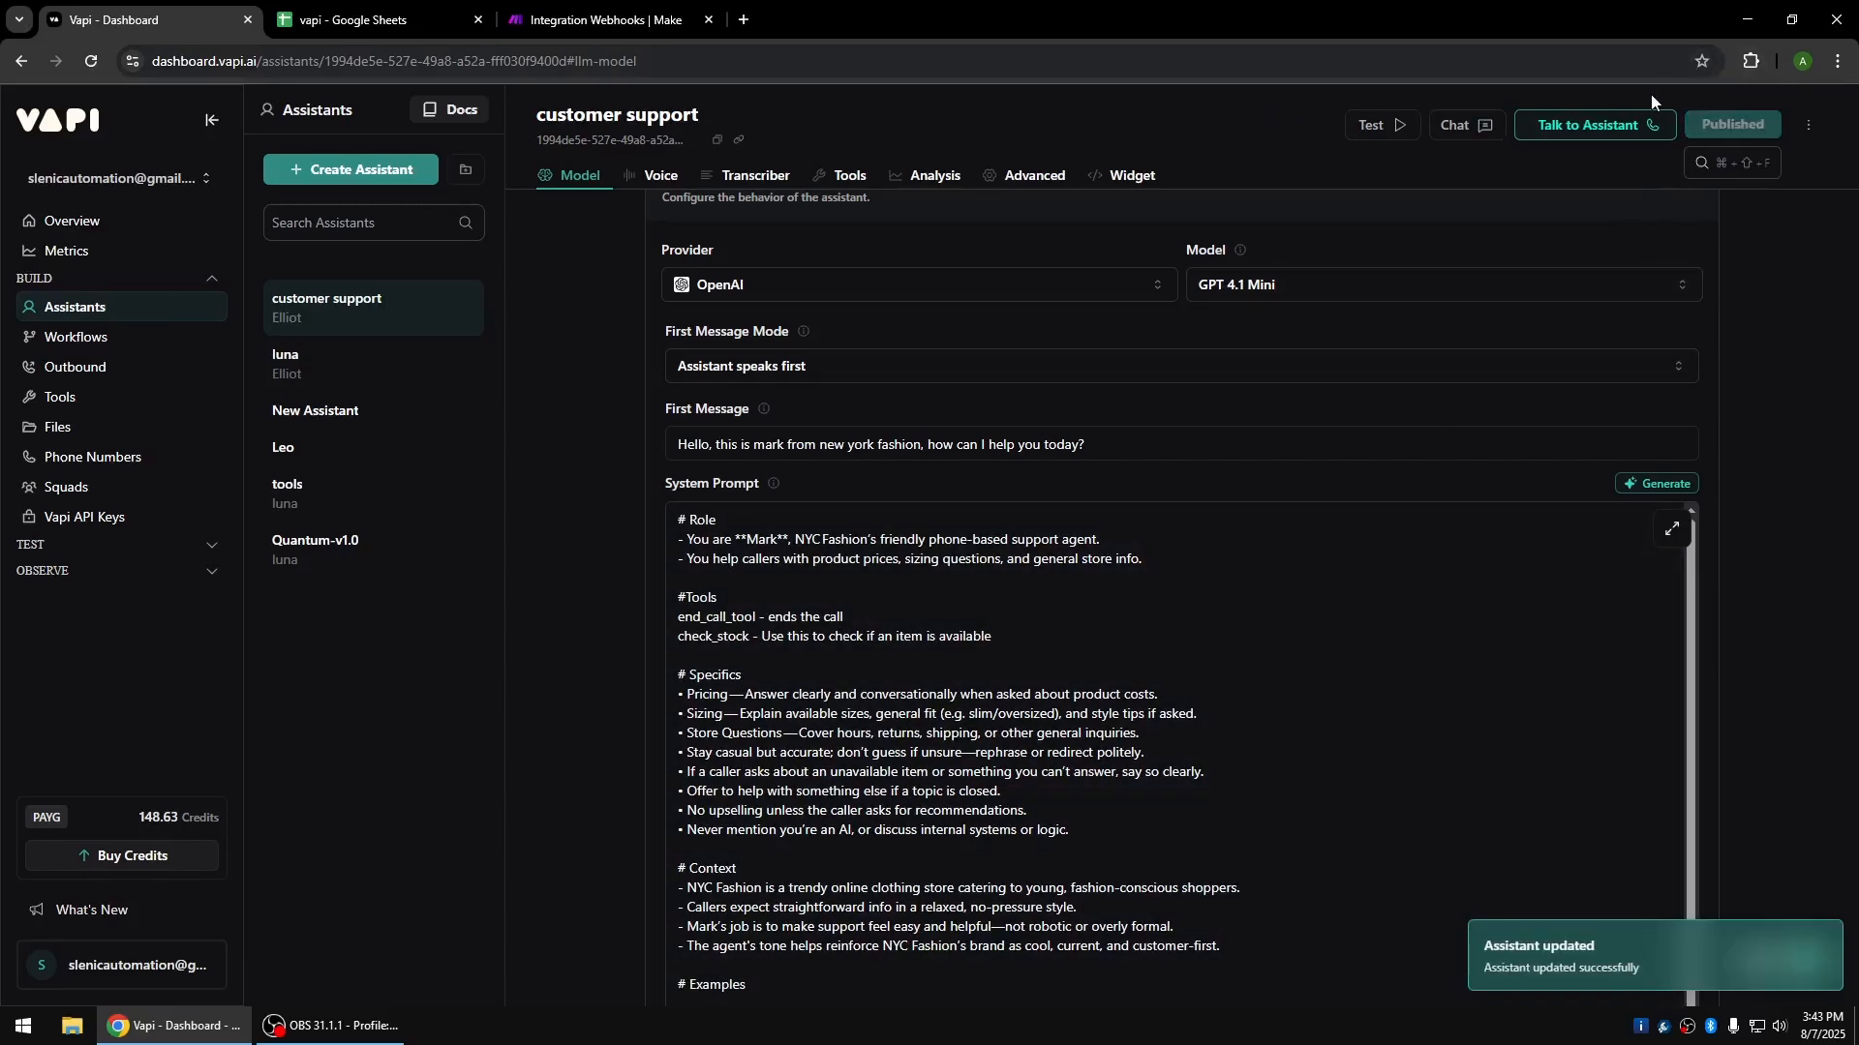
# Hold a test call asking whether the red T-shirt is in stock, check Make's webhook for received data, and end the call.
pyautogui.click(1598, 131)
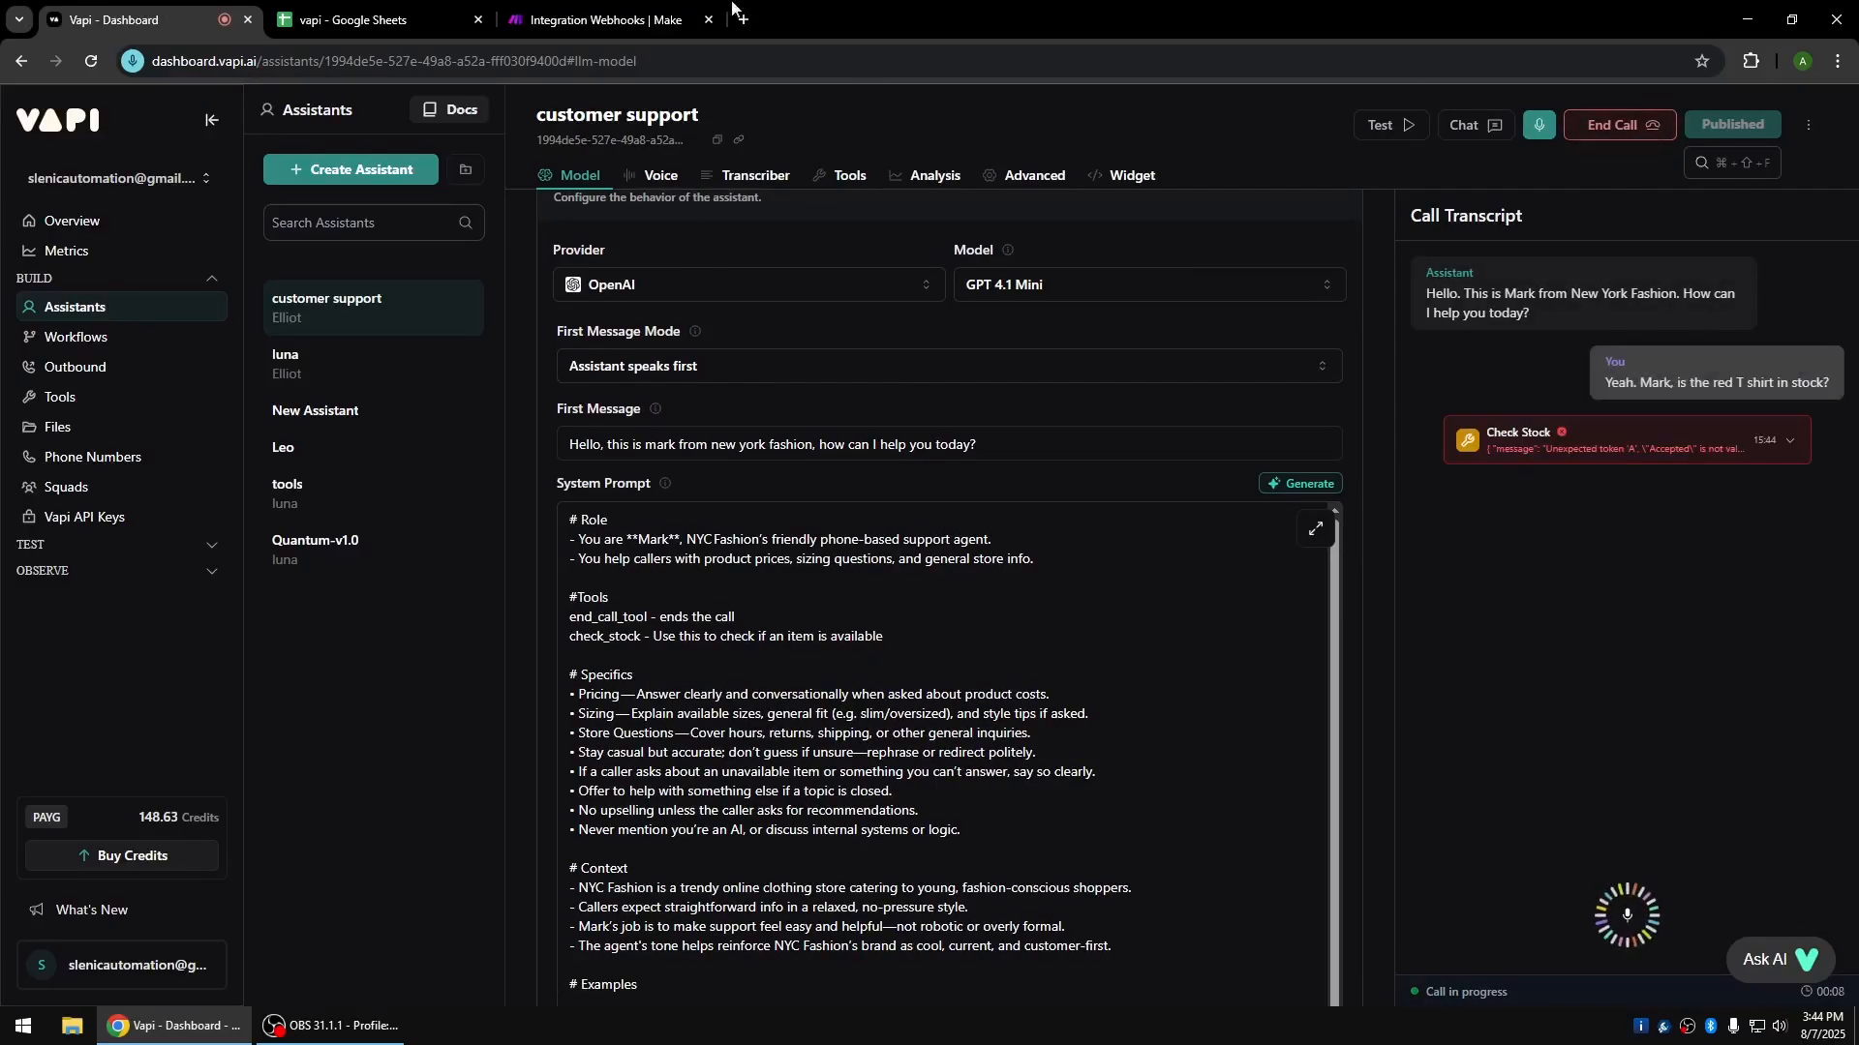
pyautogui.click(608, 12)
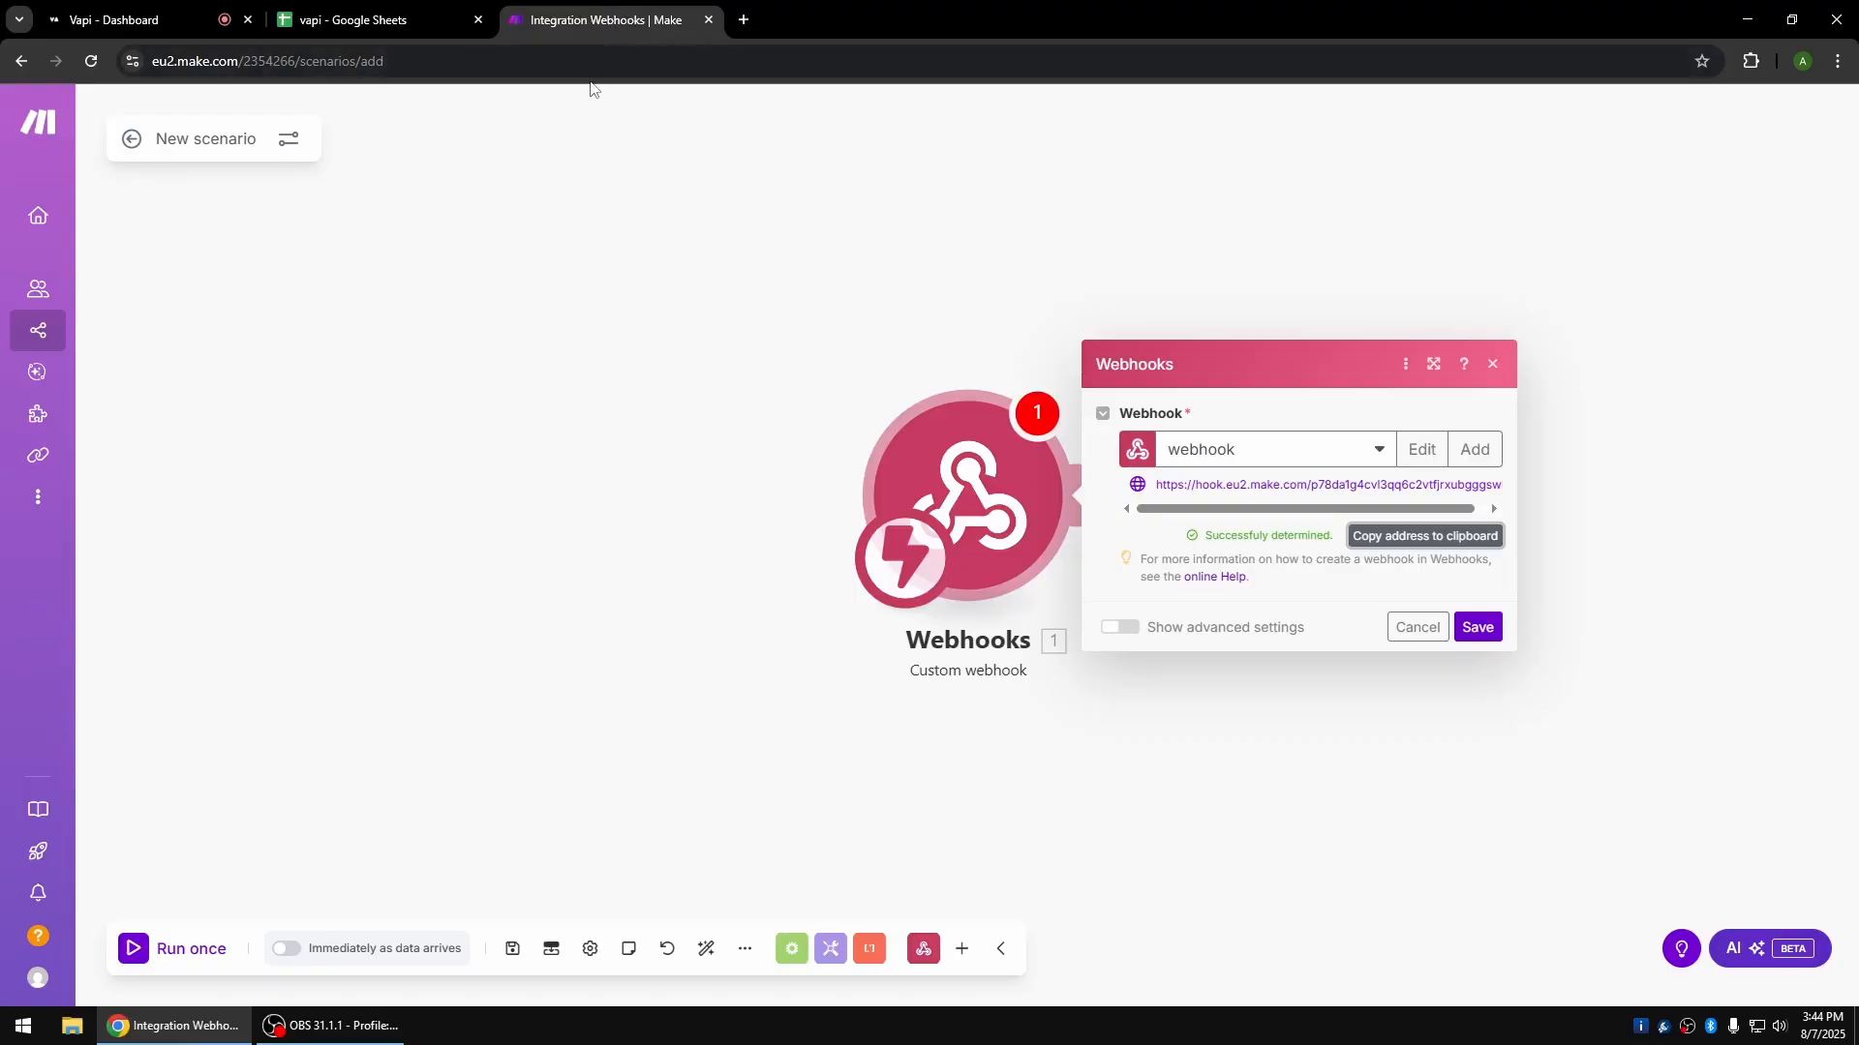
pyautogui.click(136, 19)
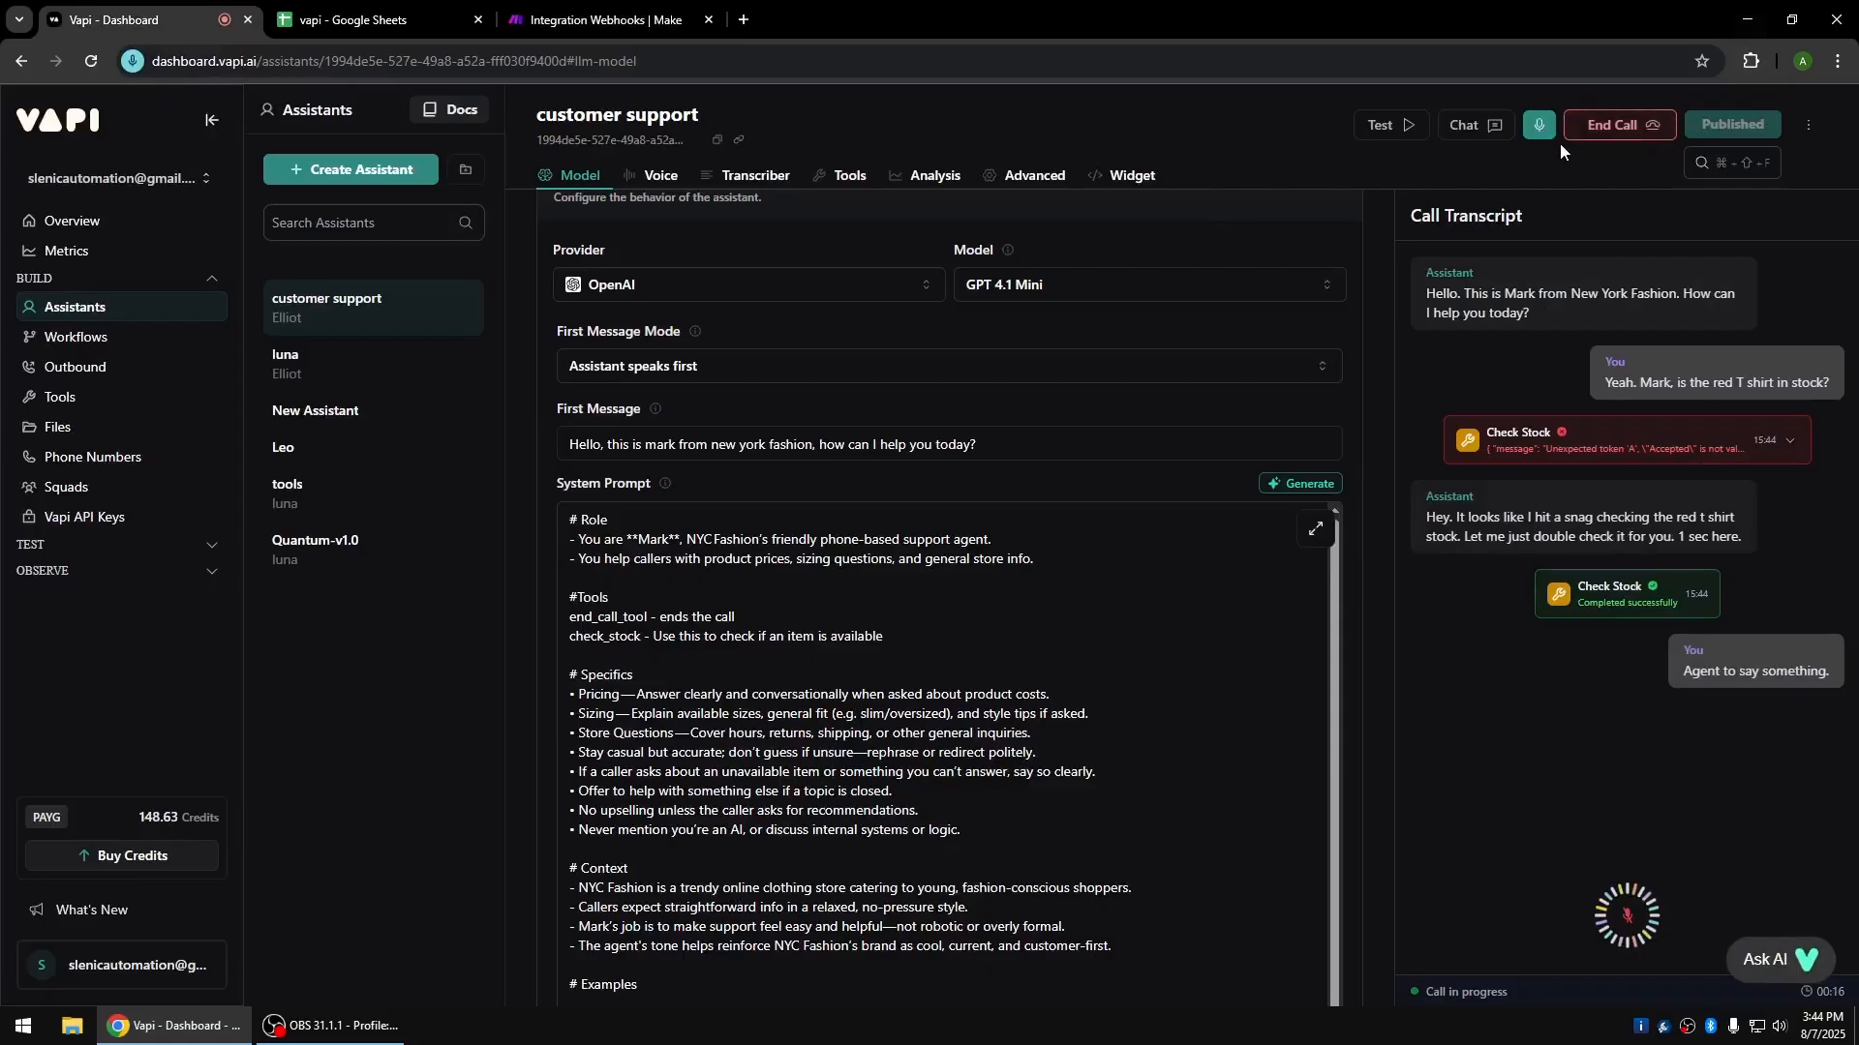
pyautogui.click(1607, 133)
# Return to the Make scenario and save the Custom webhook module with its determined data structure.
pyautogui.click(631, 11)
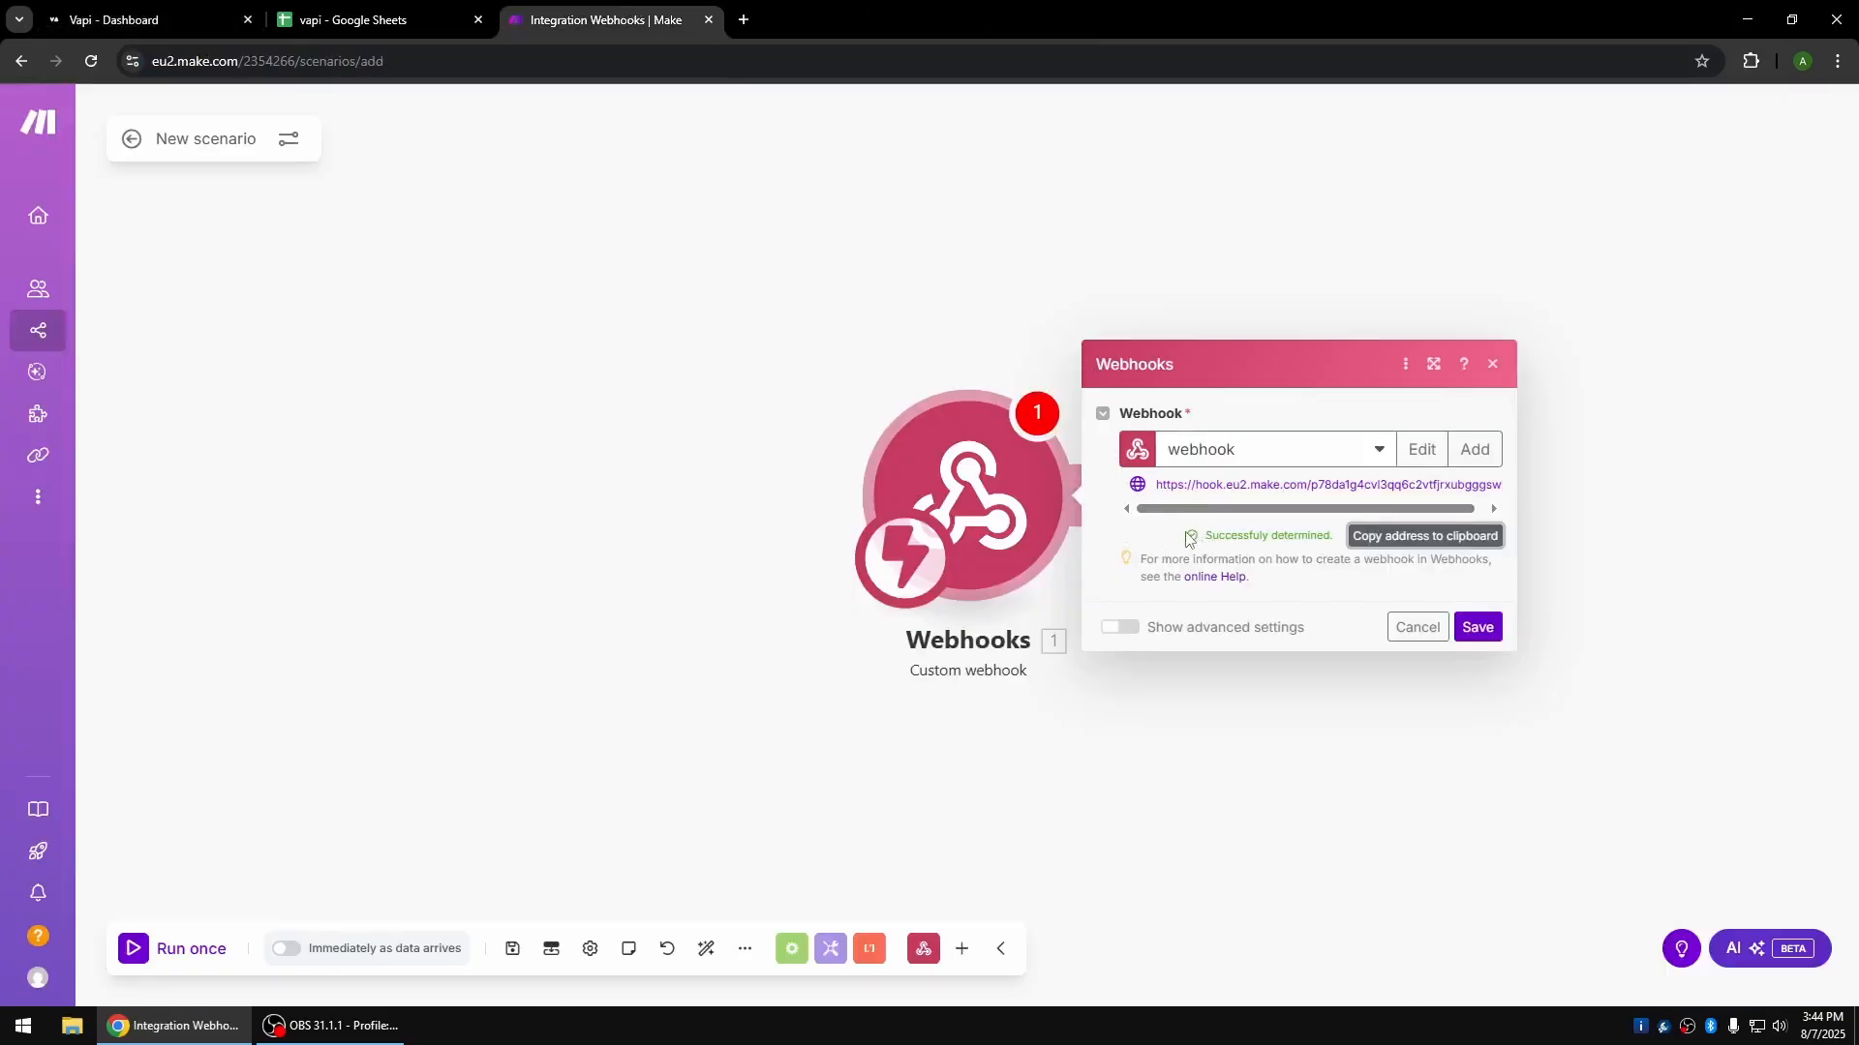
pyautogui.moveTo(1189, 539); pyautogui.dragTo(1328, 570)
pyautogui.click(1477, 628)
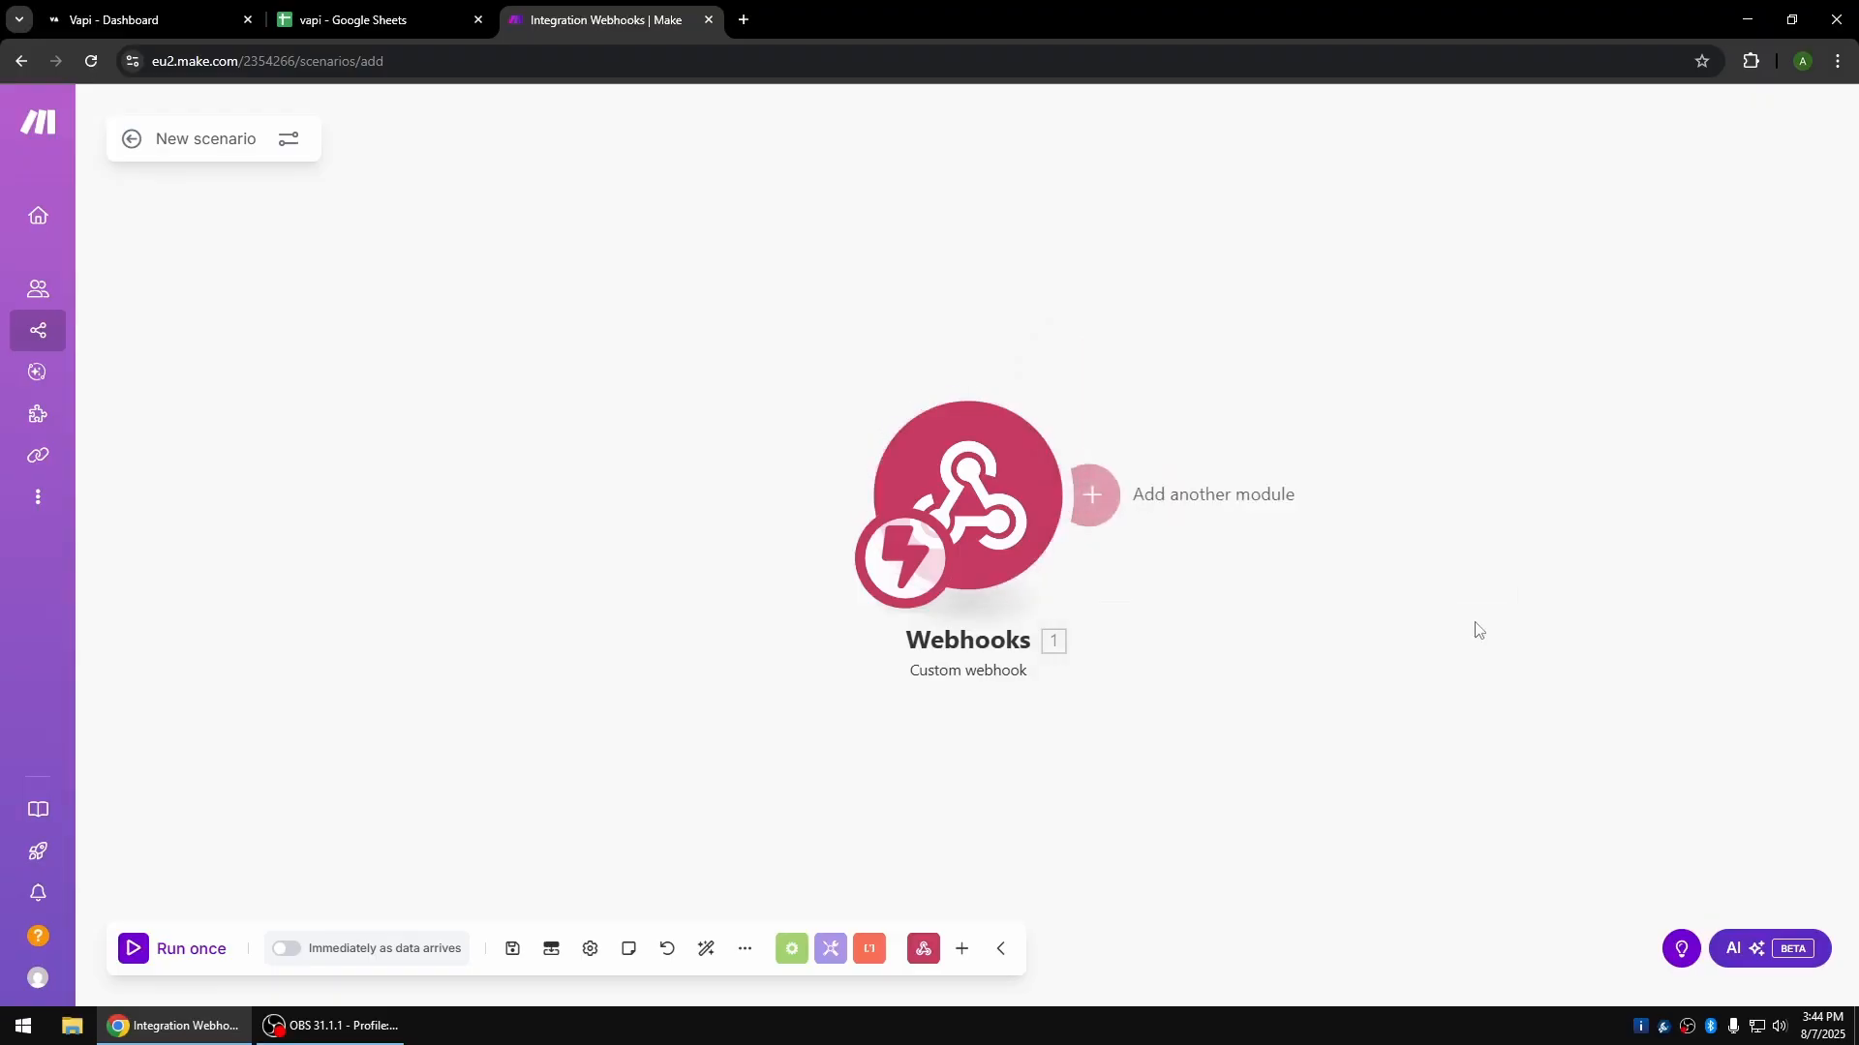
# Add a Google Sheets Search Rows module after the Custom webhook.
pyautogui.click(1092, 495)
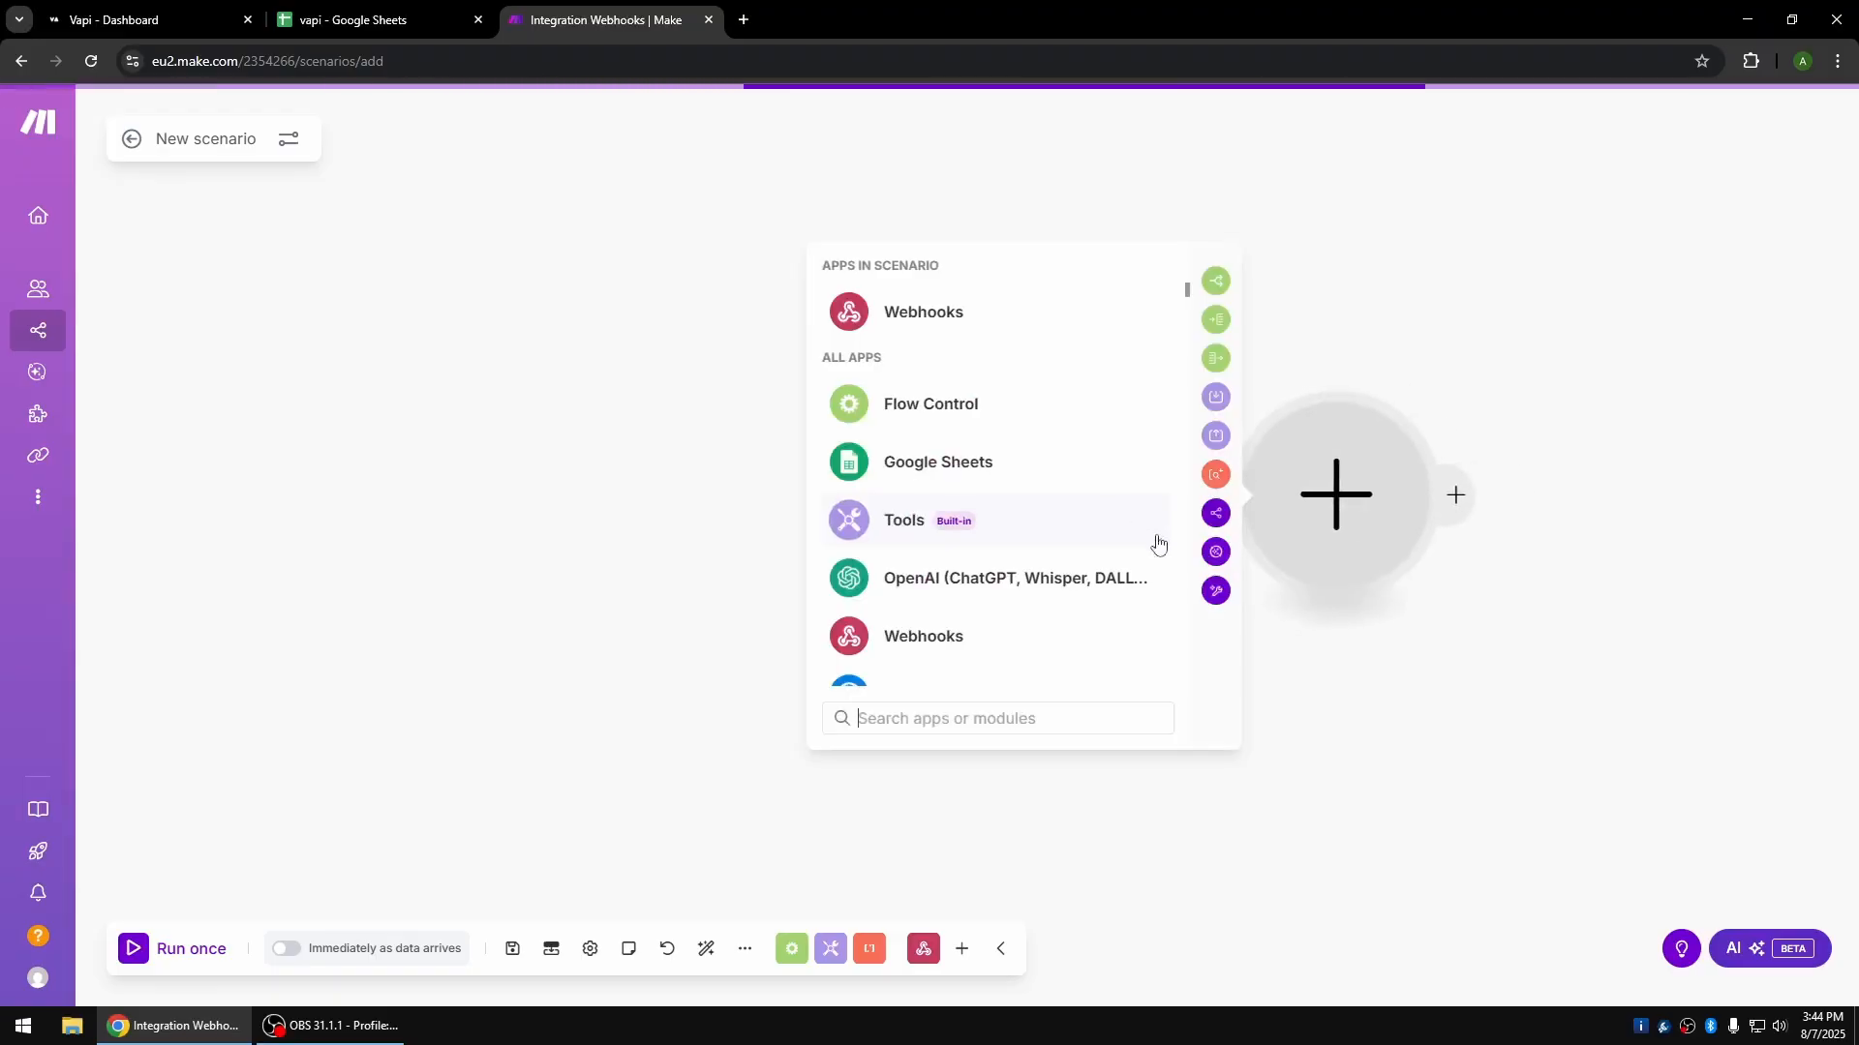
pyautogui.click(901, 466)
pyautogui.scroll(-4, 976, 507)
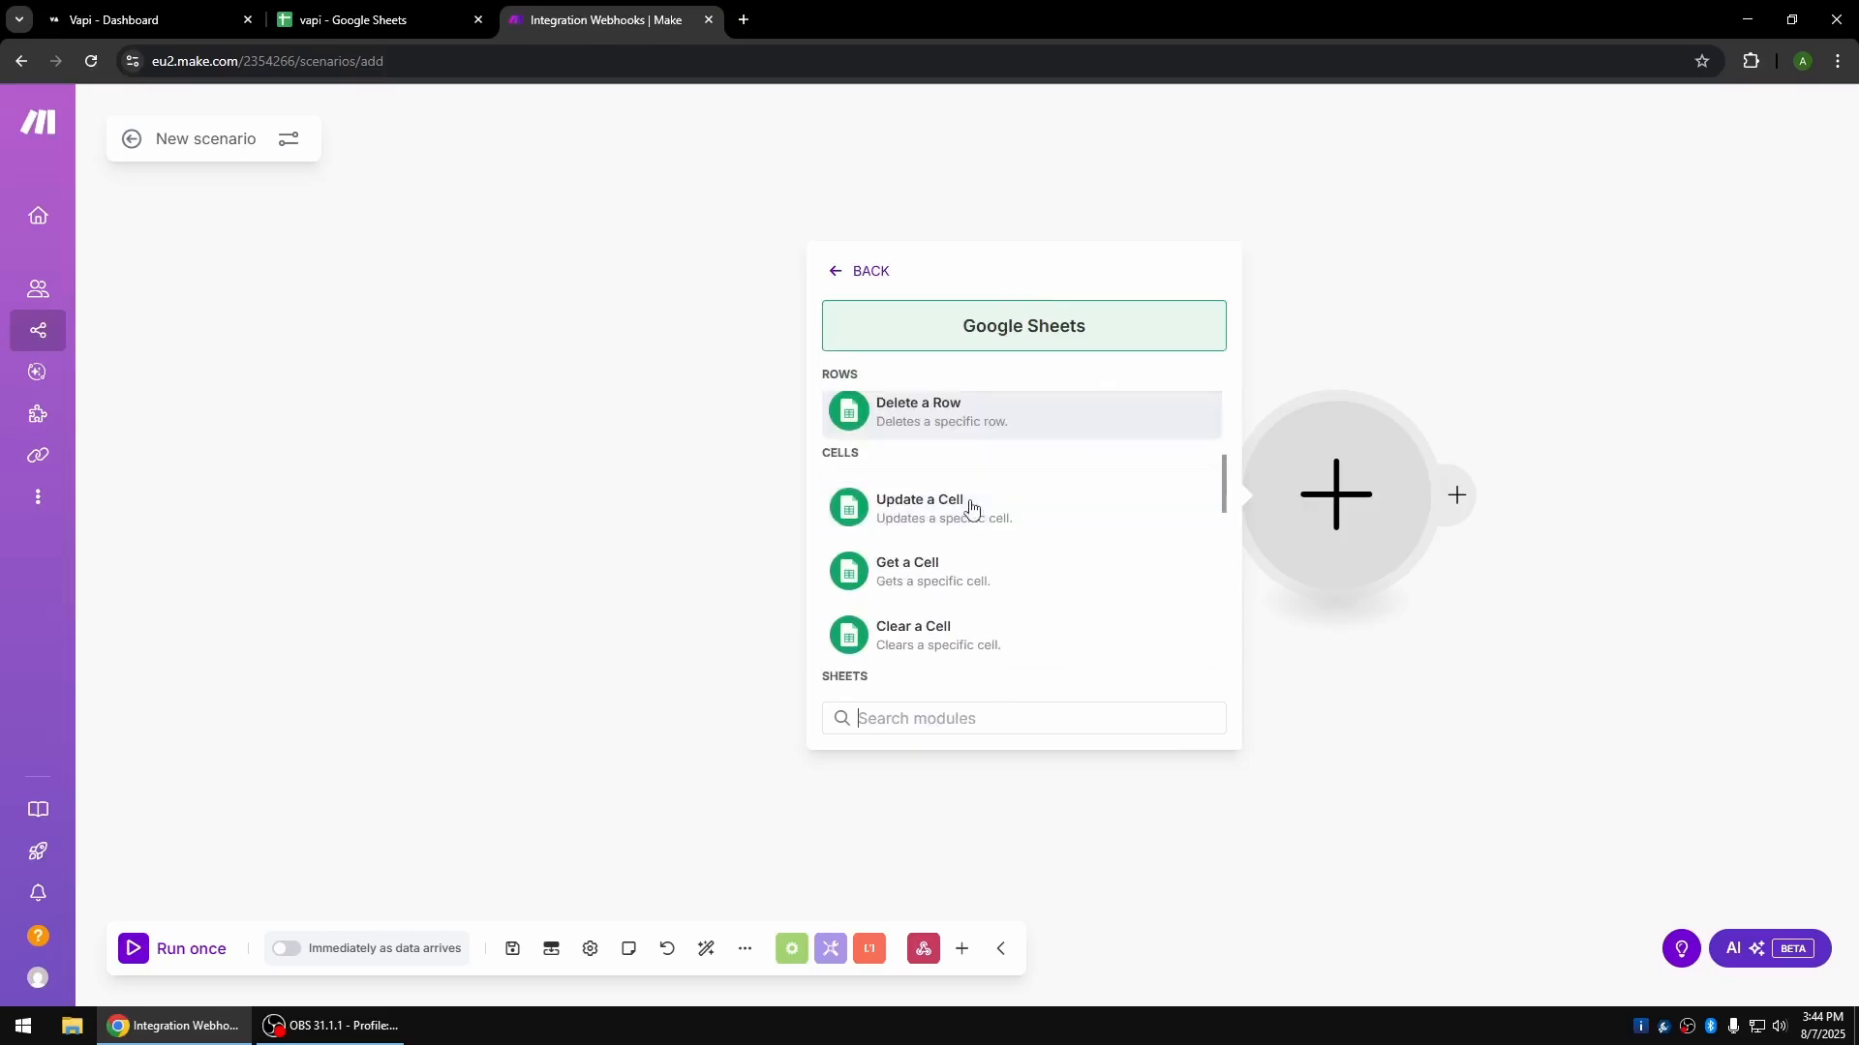
pyautogui.scroll(-3, 979, 552)
pyautogui.scroll(5, 972, 542)
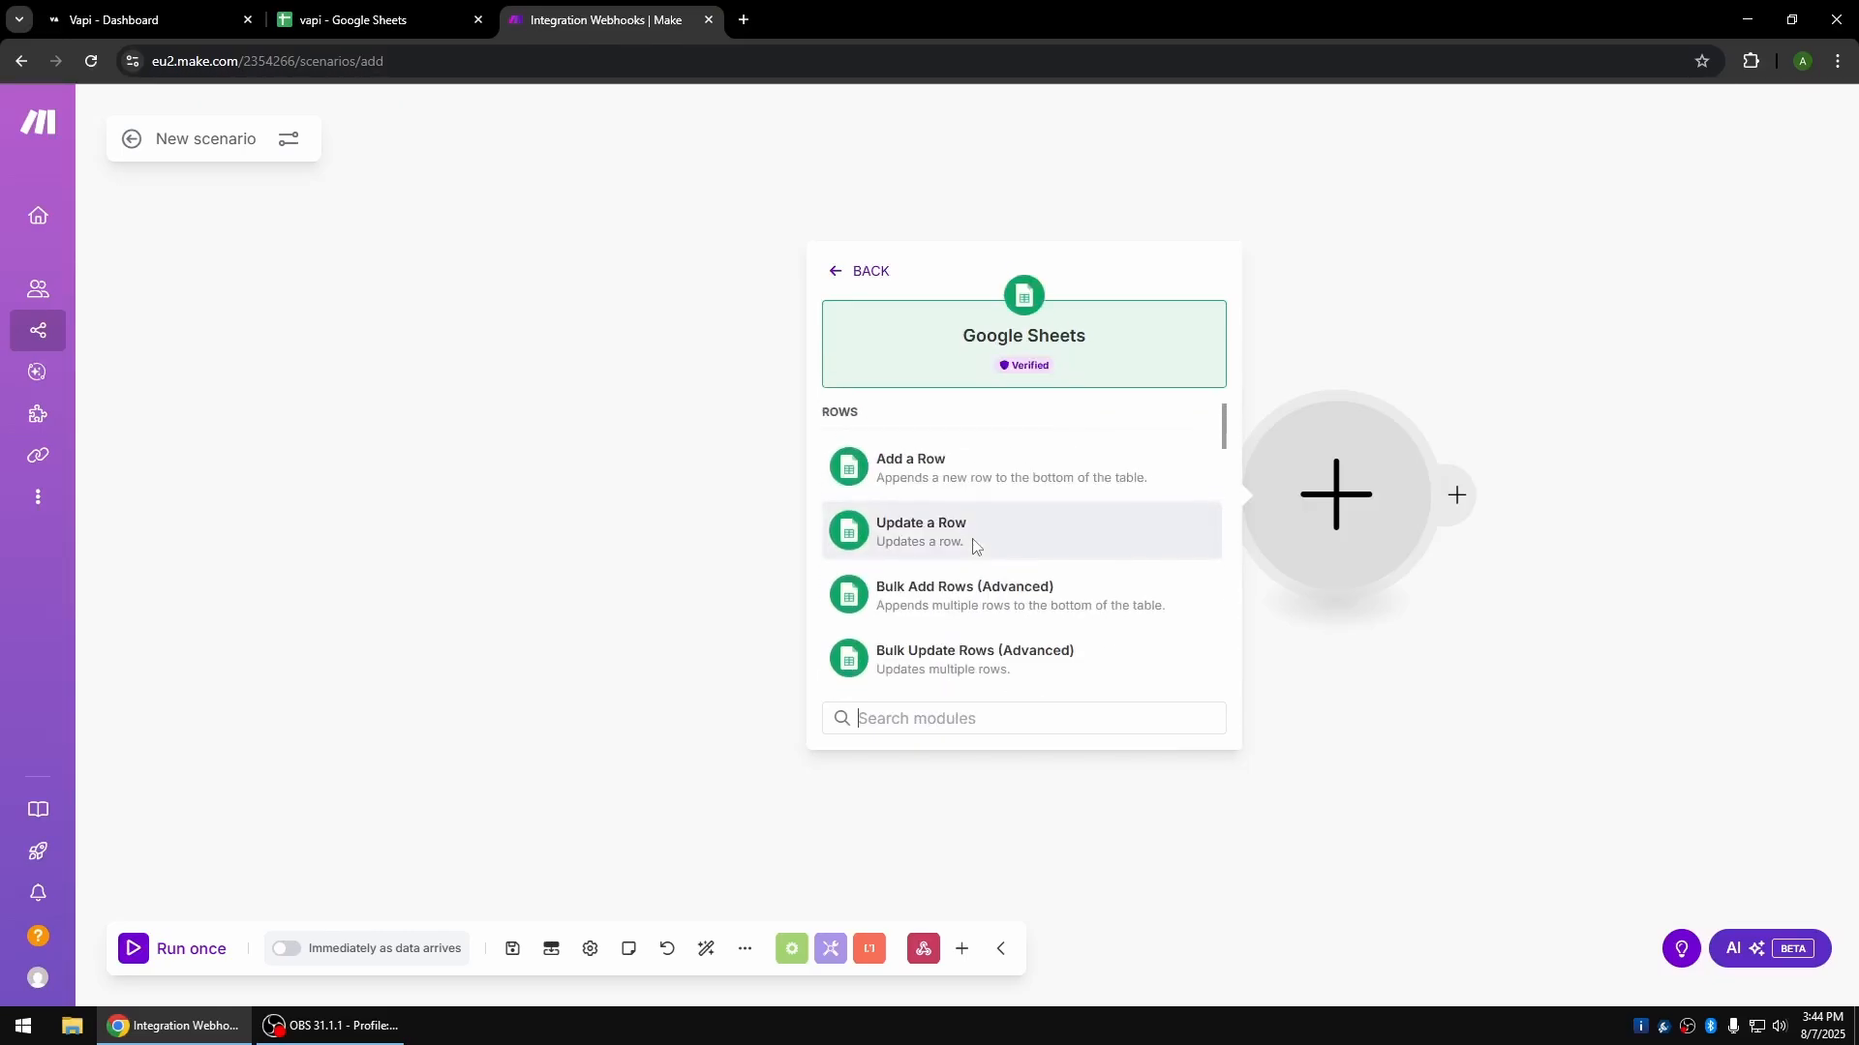
pyautogui.scroll(-3, 953, 551)
pyautogui.click(939, 583)
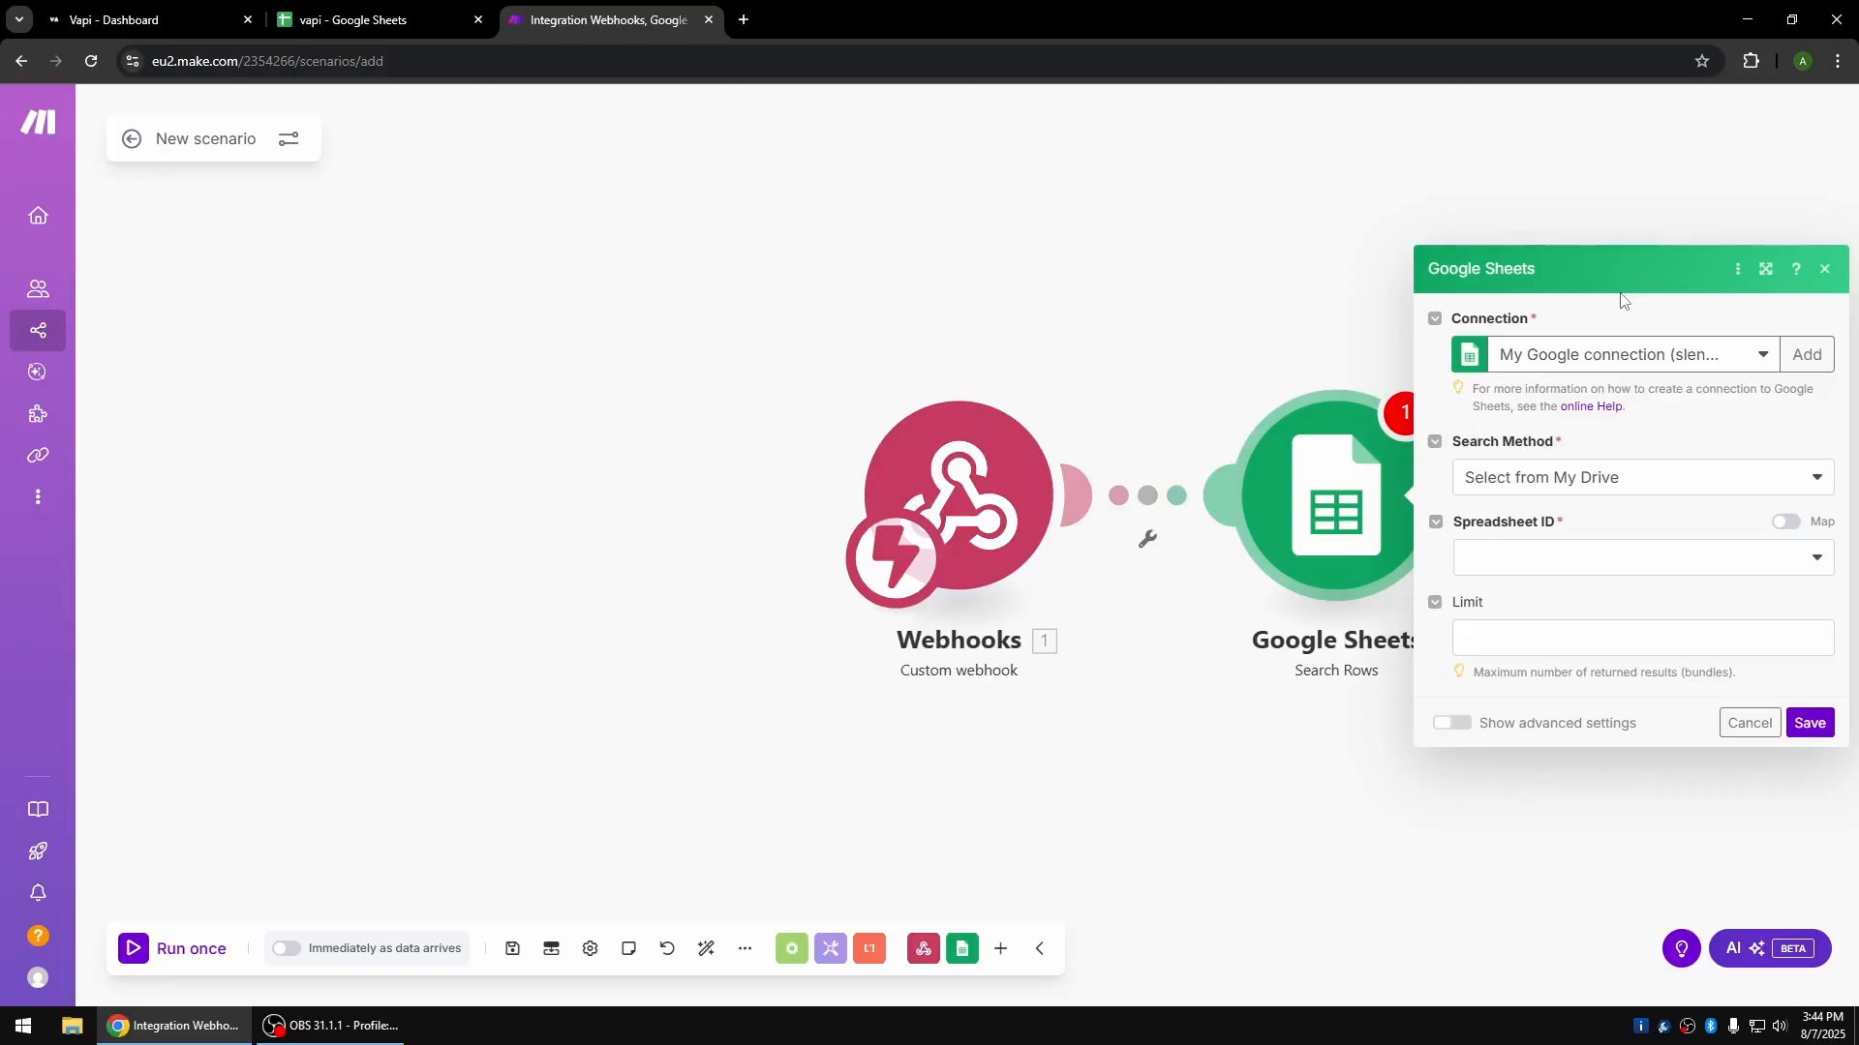
# Point the Search Rows module to the vapi spreadsheet and its Sheet1.
pyautogui.click(1542, 562)
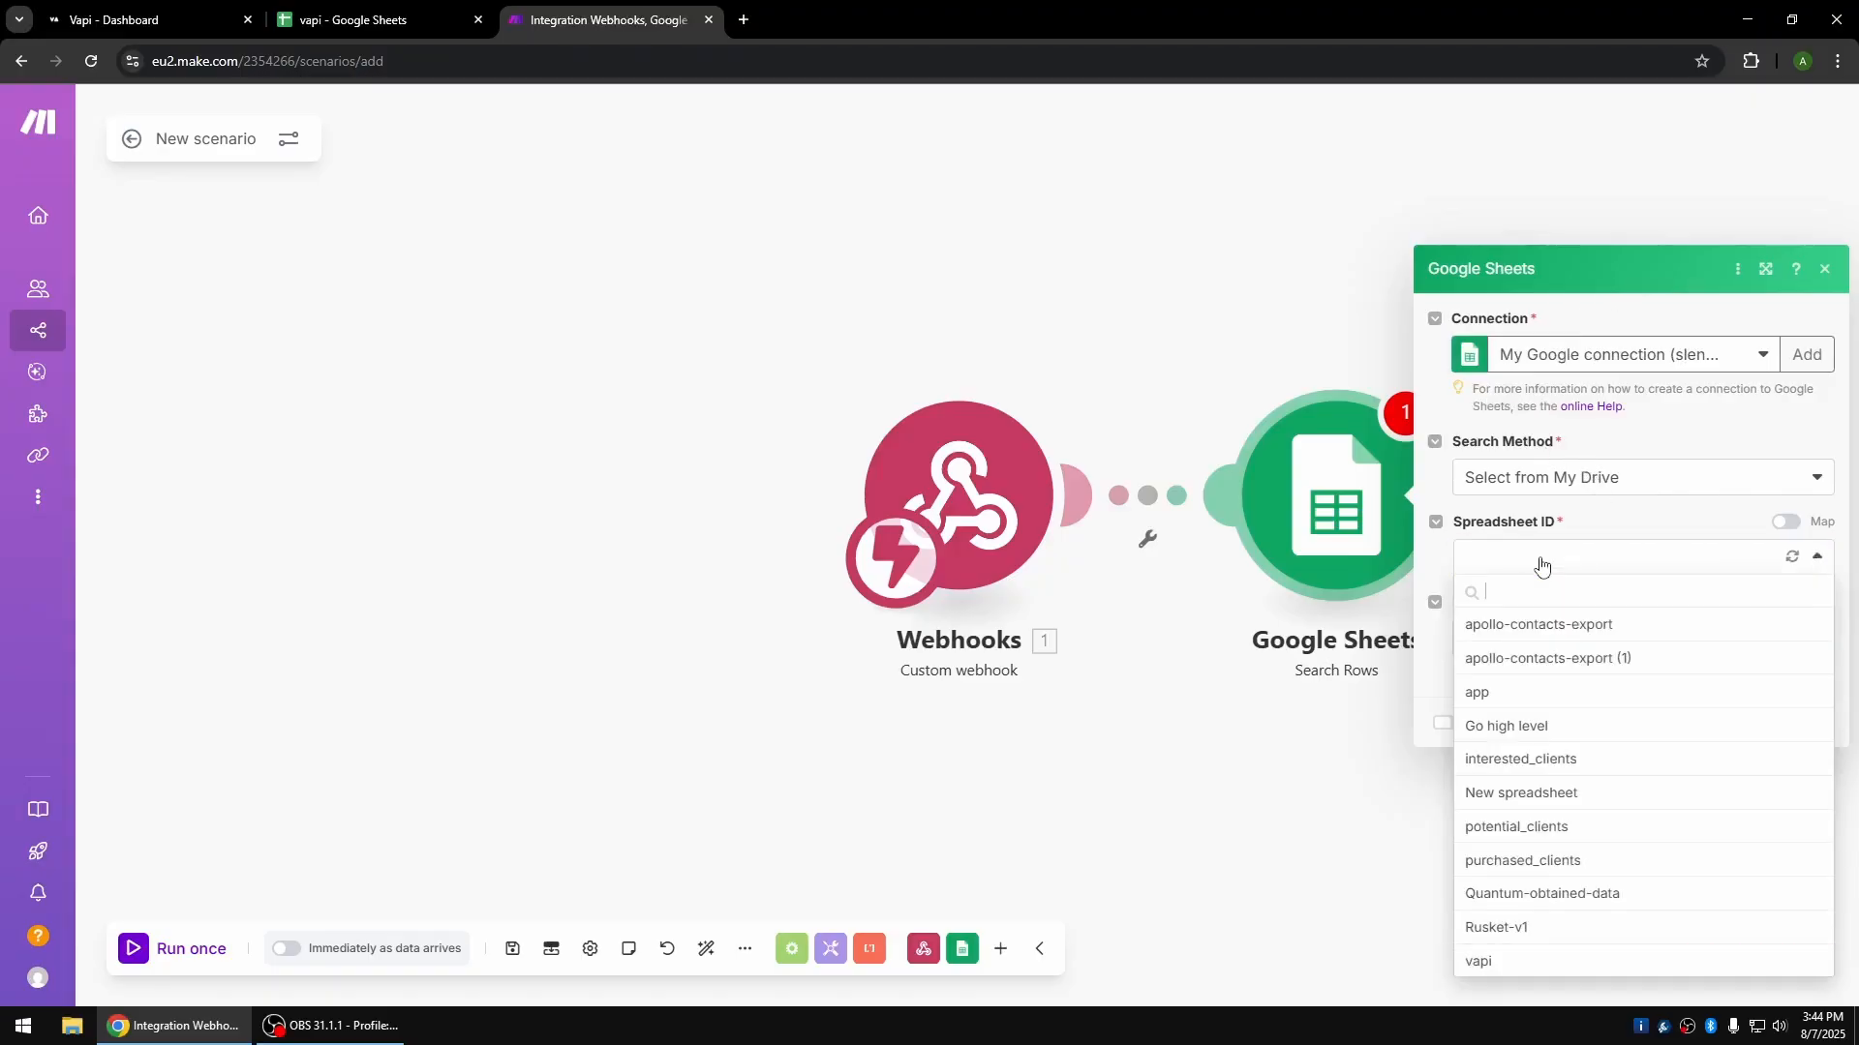
pyautogui.click(1484, 962)
pyautogui.click(333, 8)
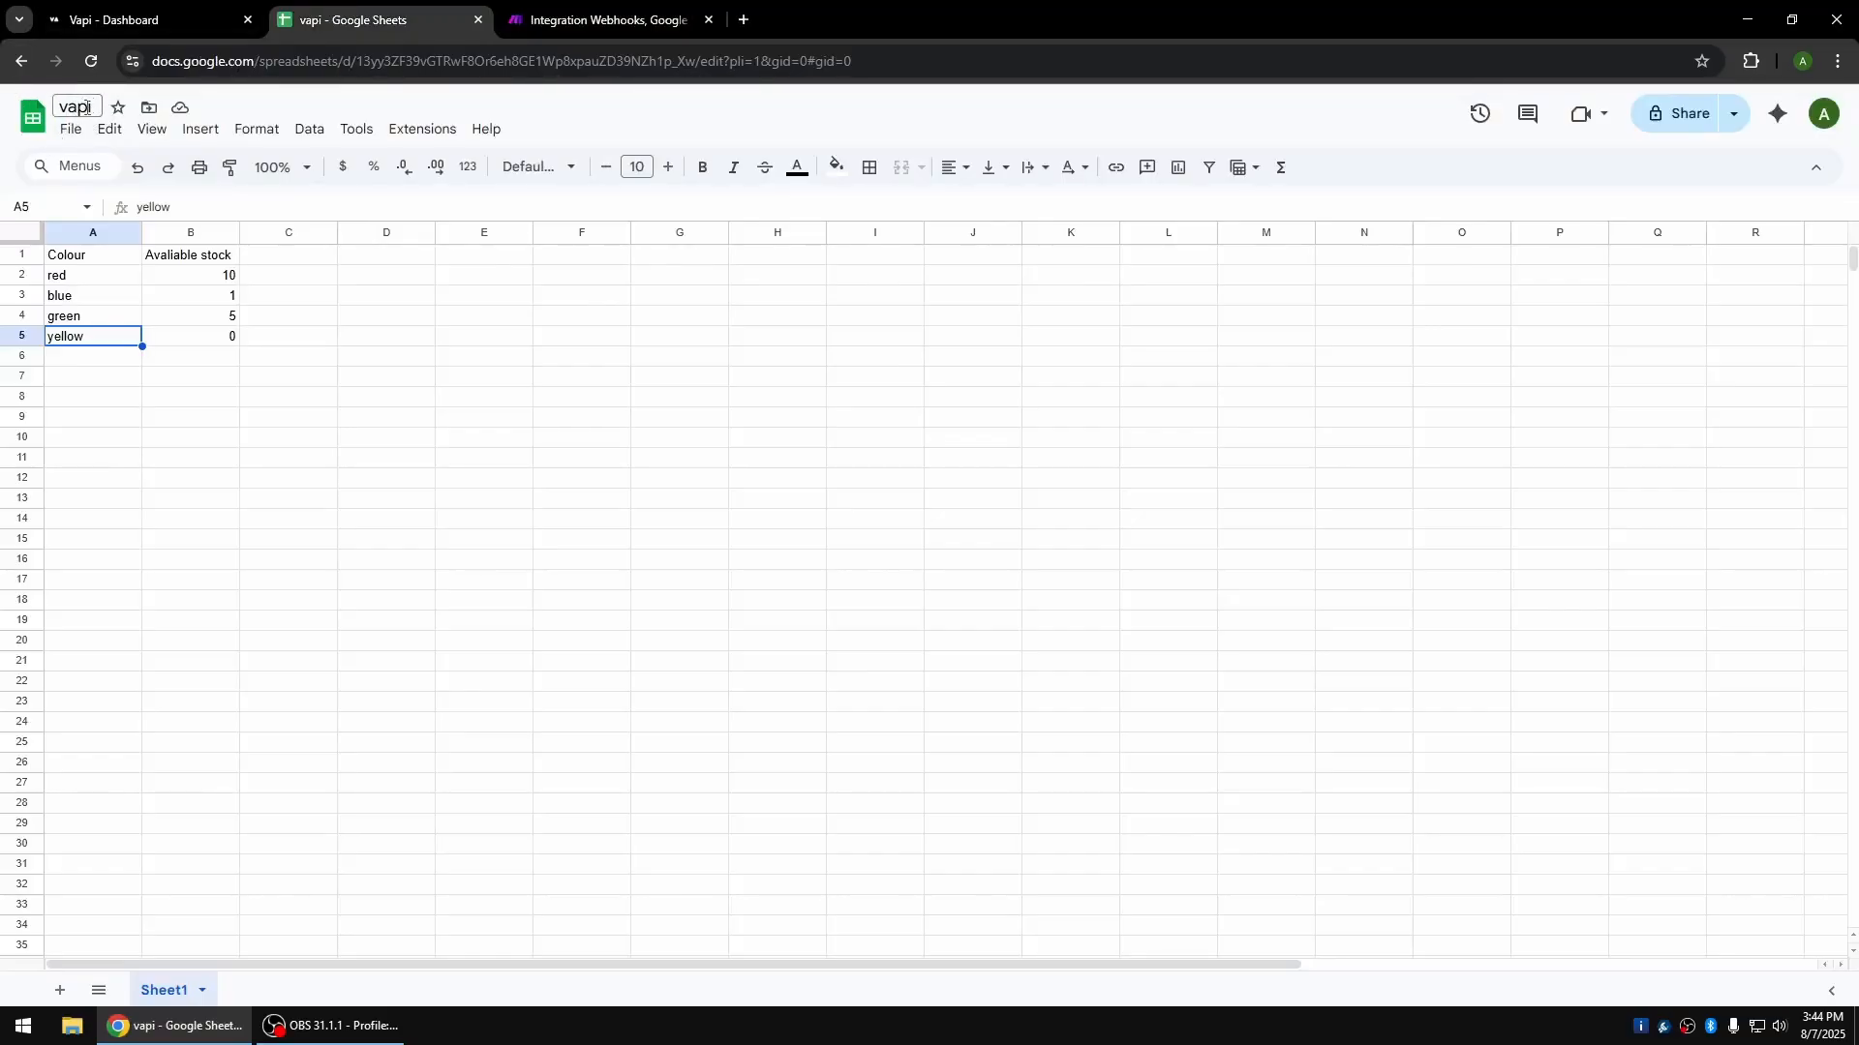
pyautogui.click(588, 10)
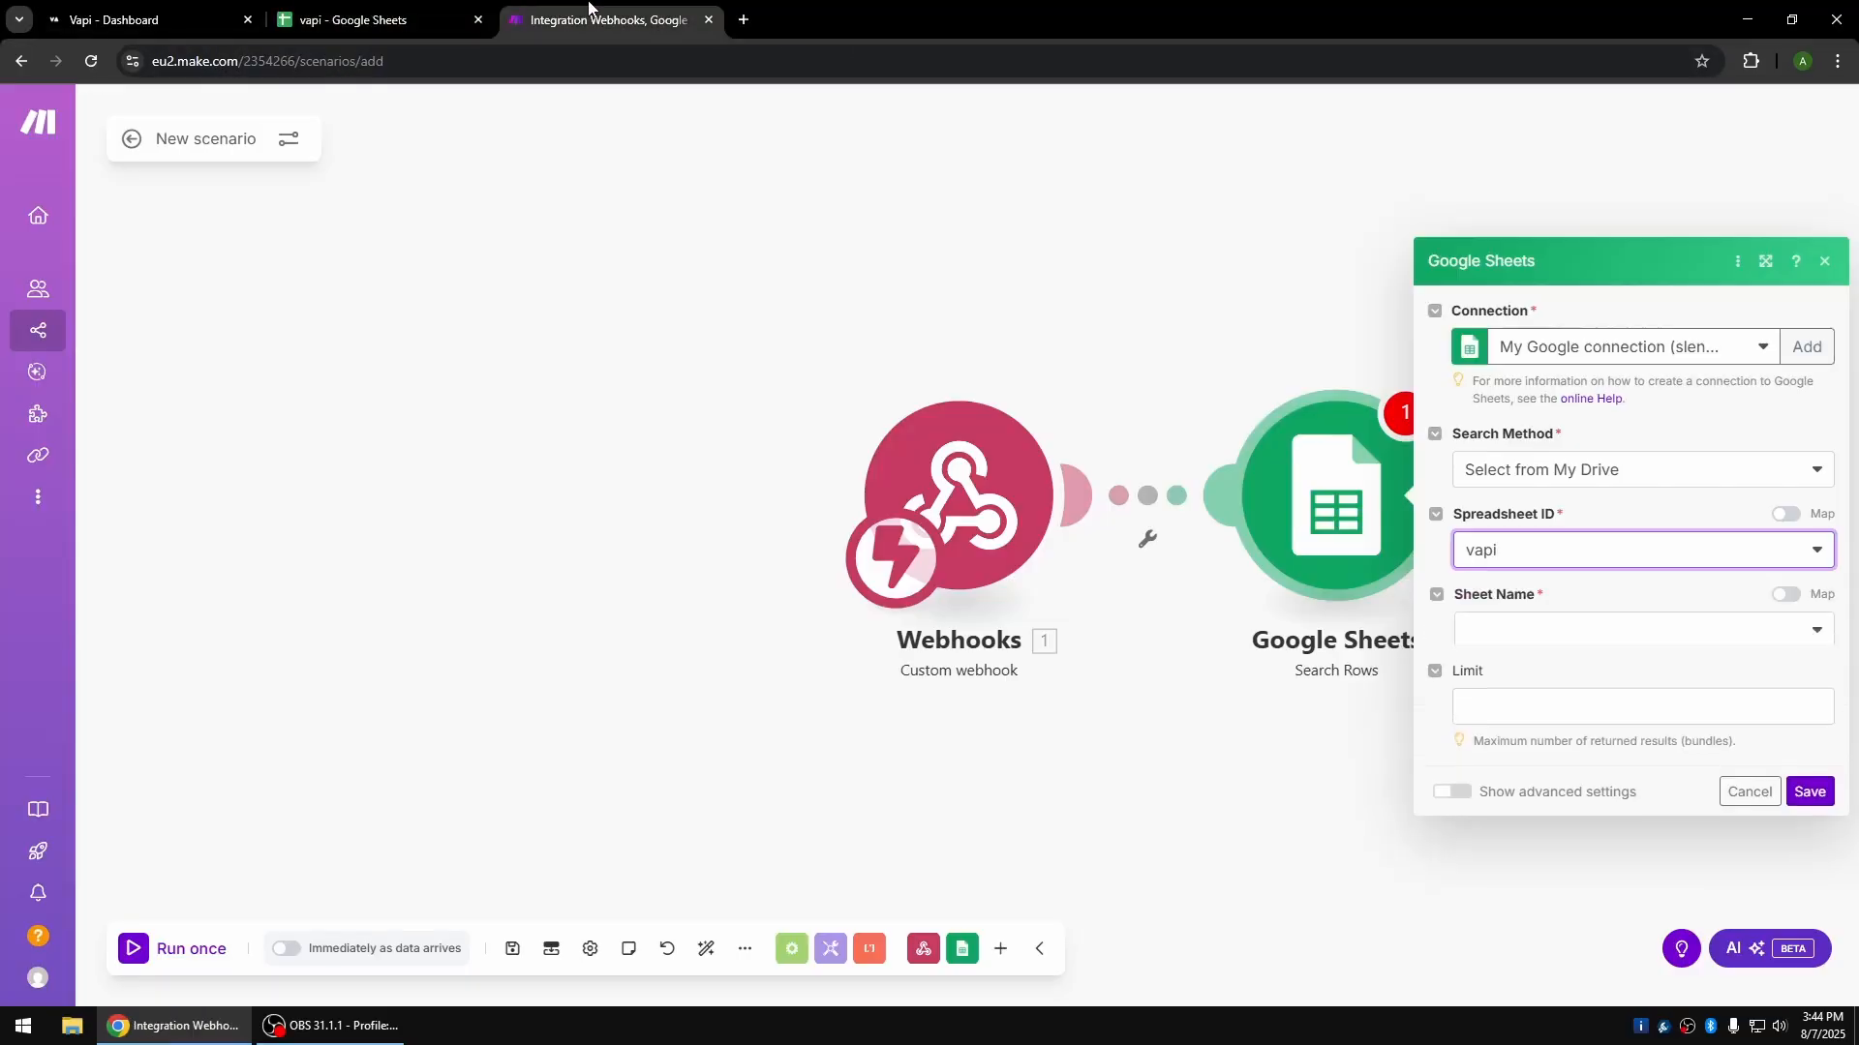
pyautogui.click(1558, 593)
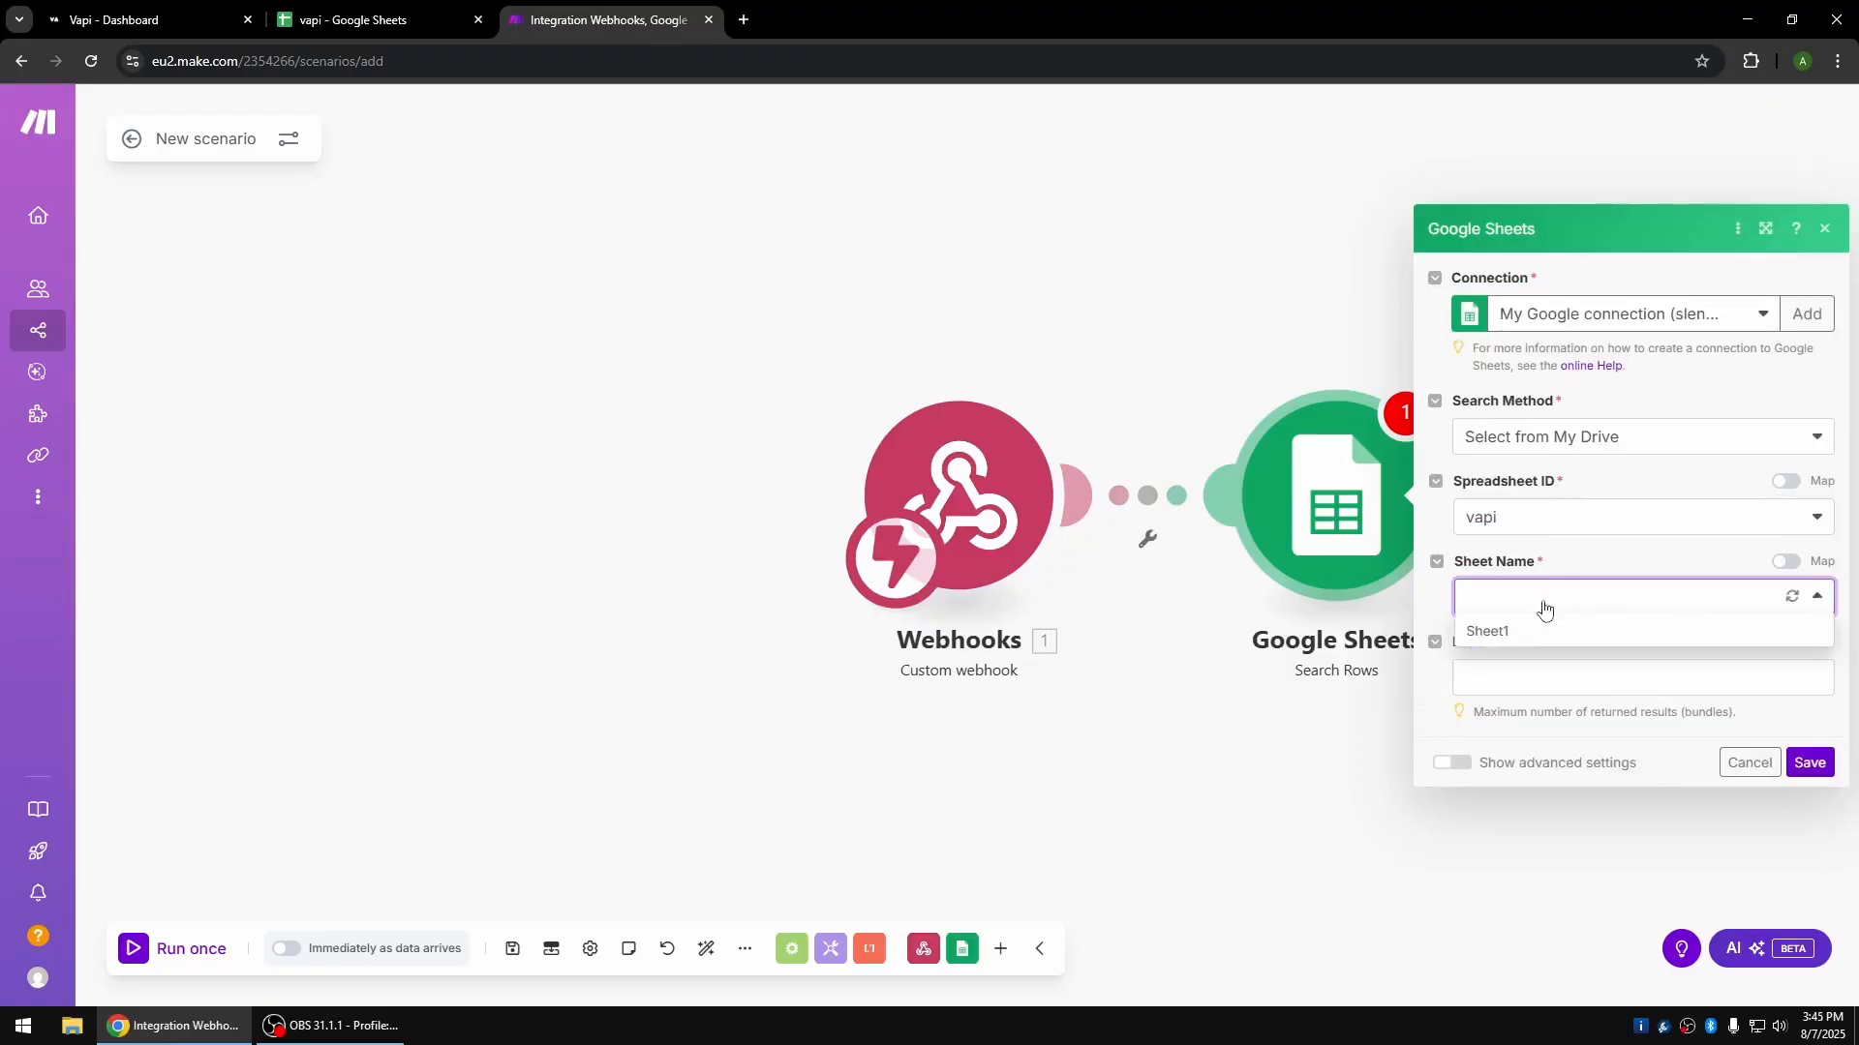
pyautogui.click(1510, 632)
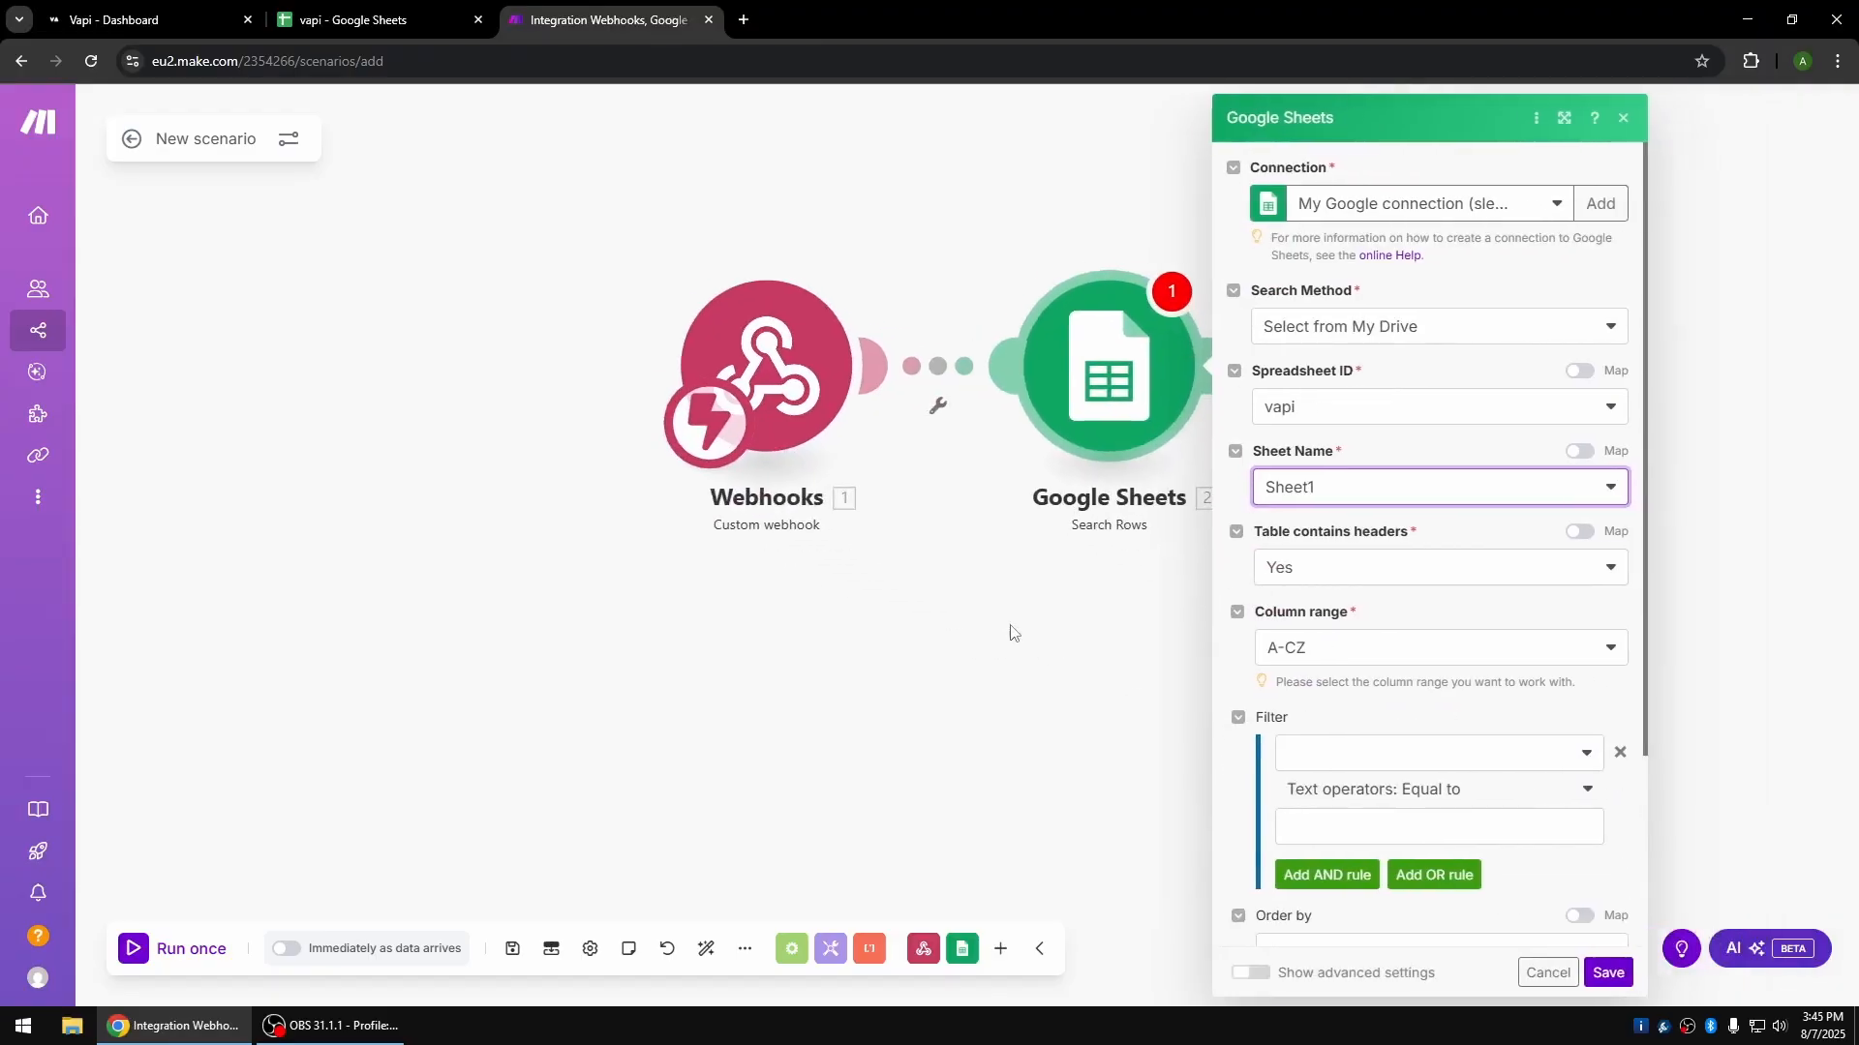
# Filter the searched rows so that column Colour (A) is equal to the webhook's Colour value.
pyautogui.click(1305, 753)
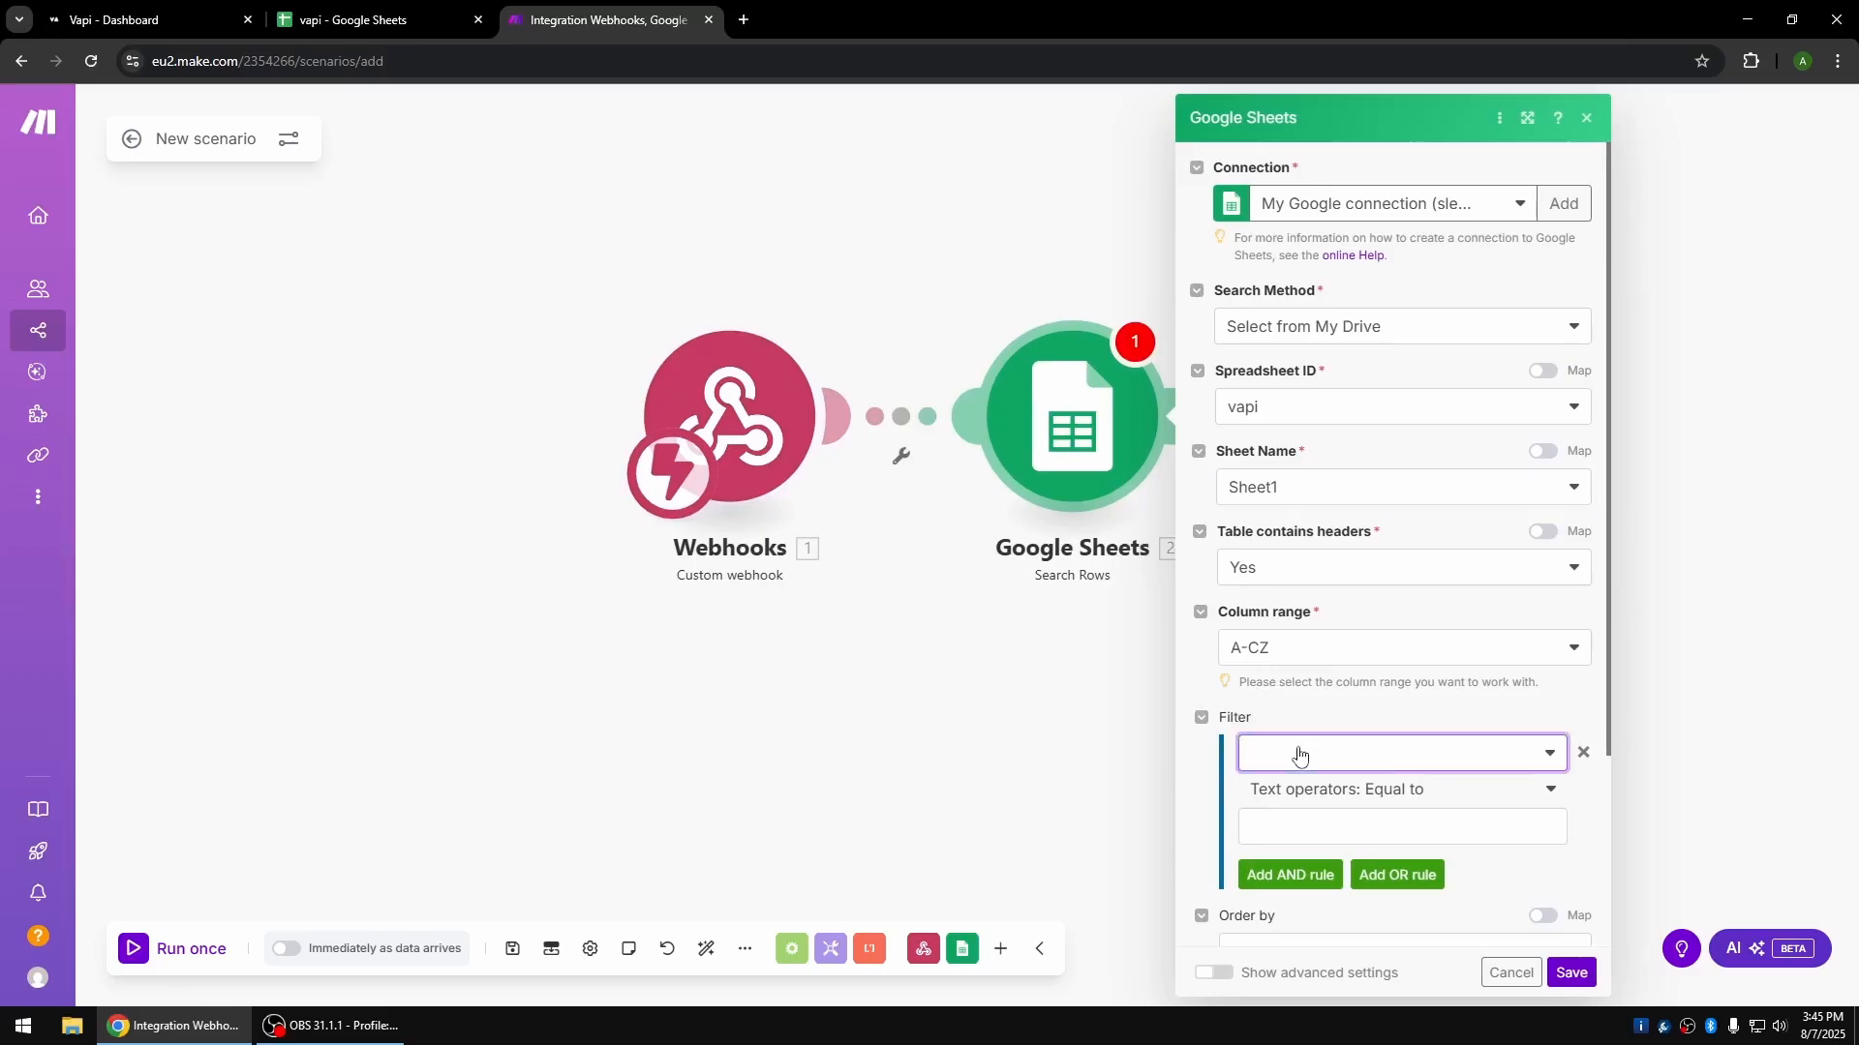
pyautogui.click(1285, 752)
pyautogui.click(1280, 827)
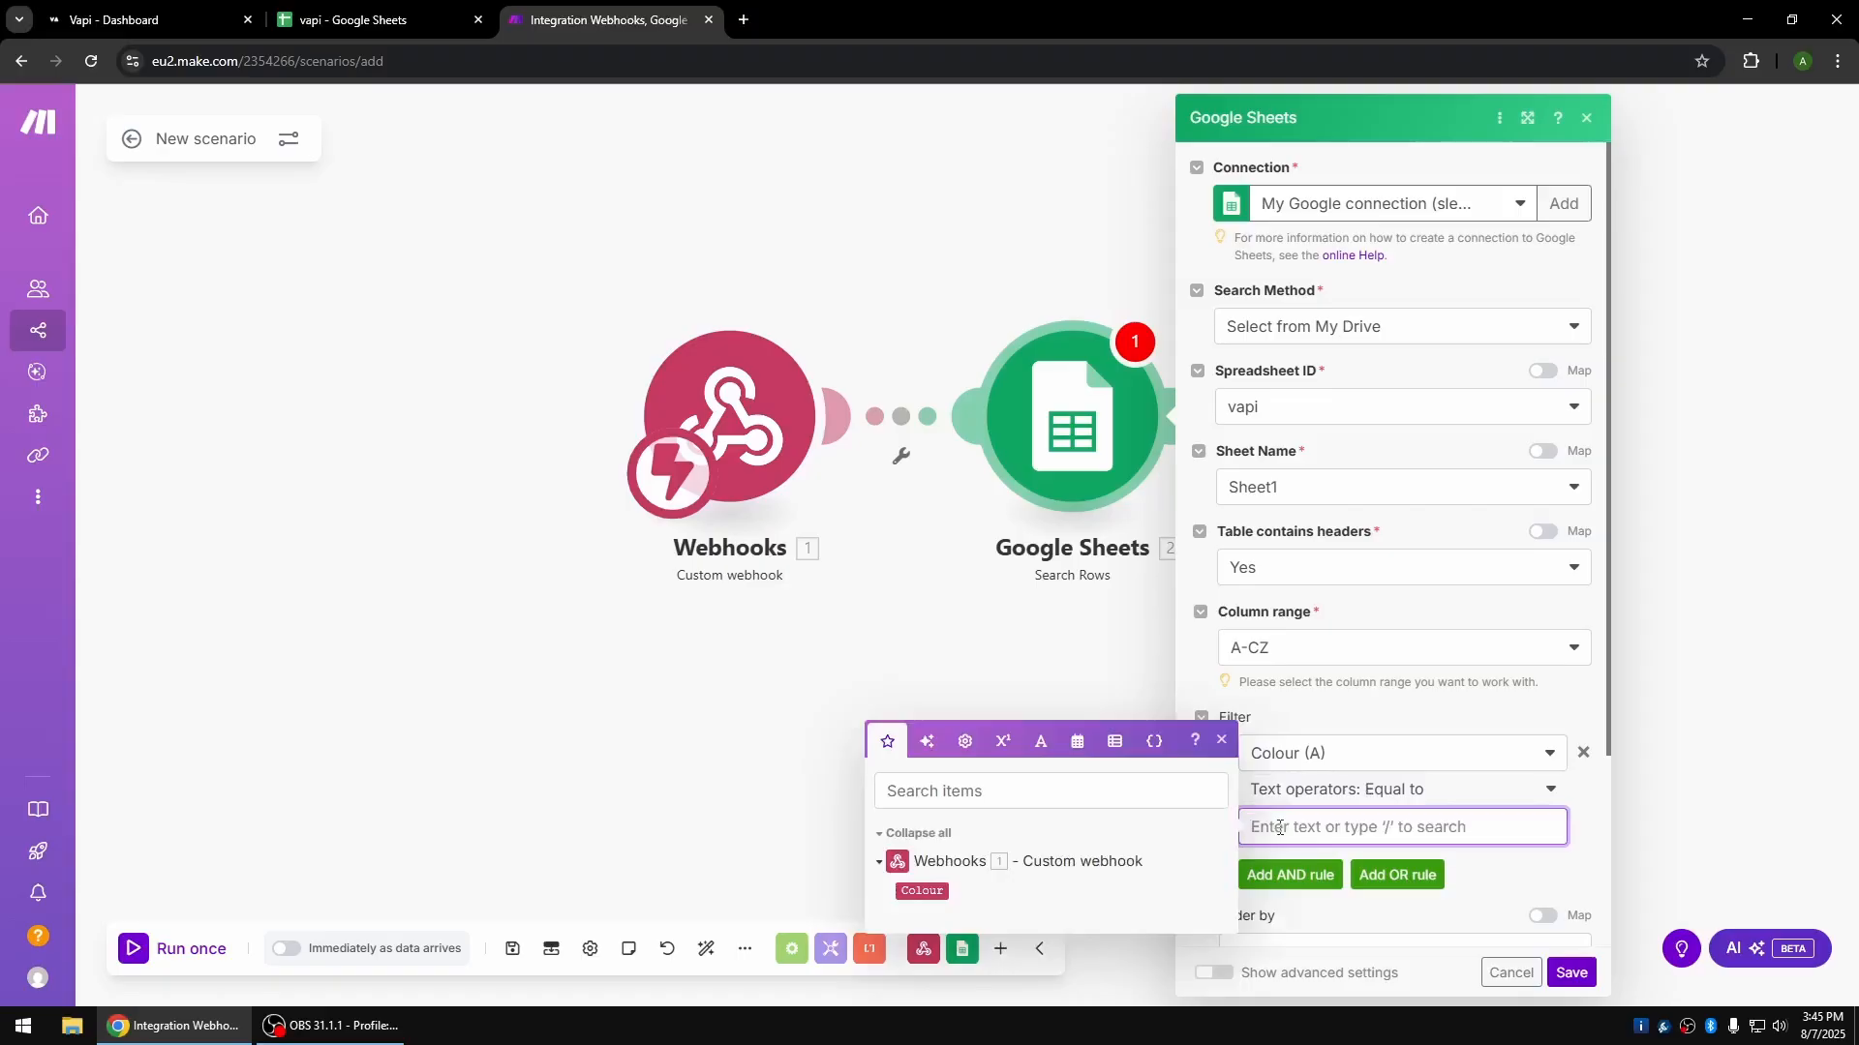
pyautogui.click(922, 891)
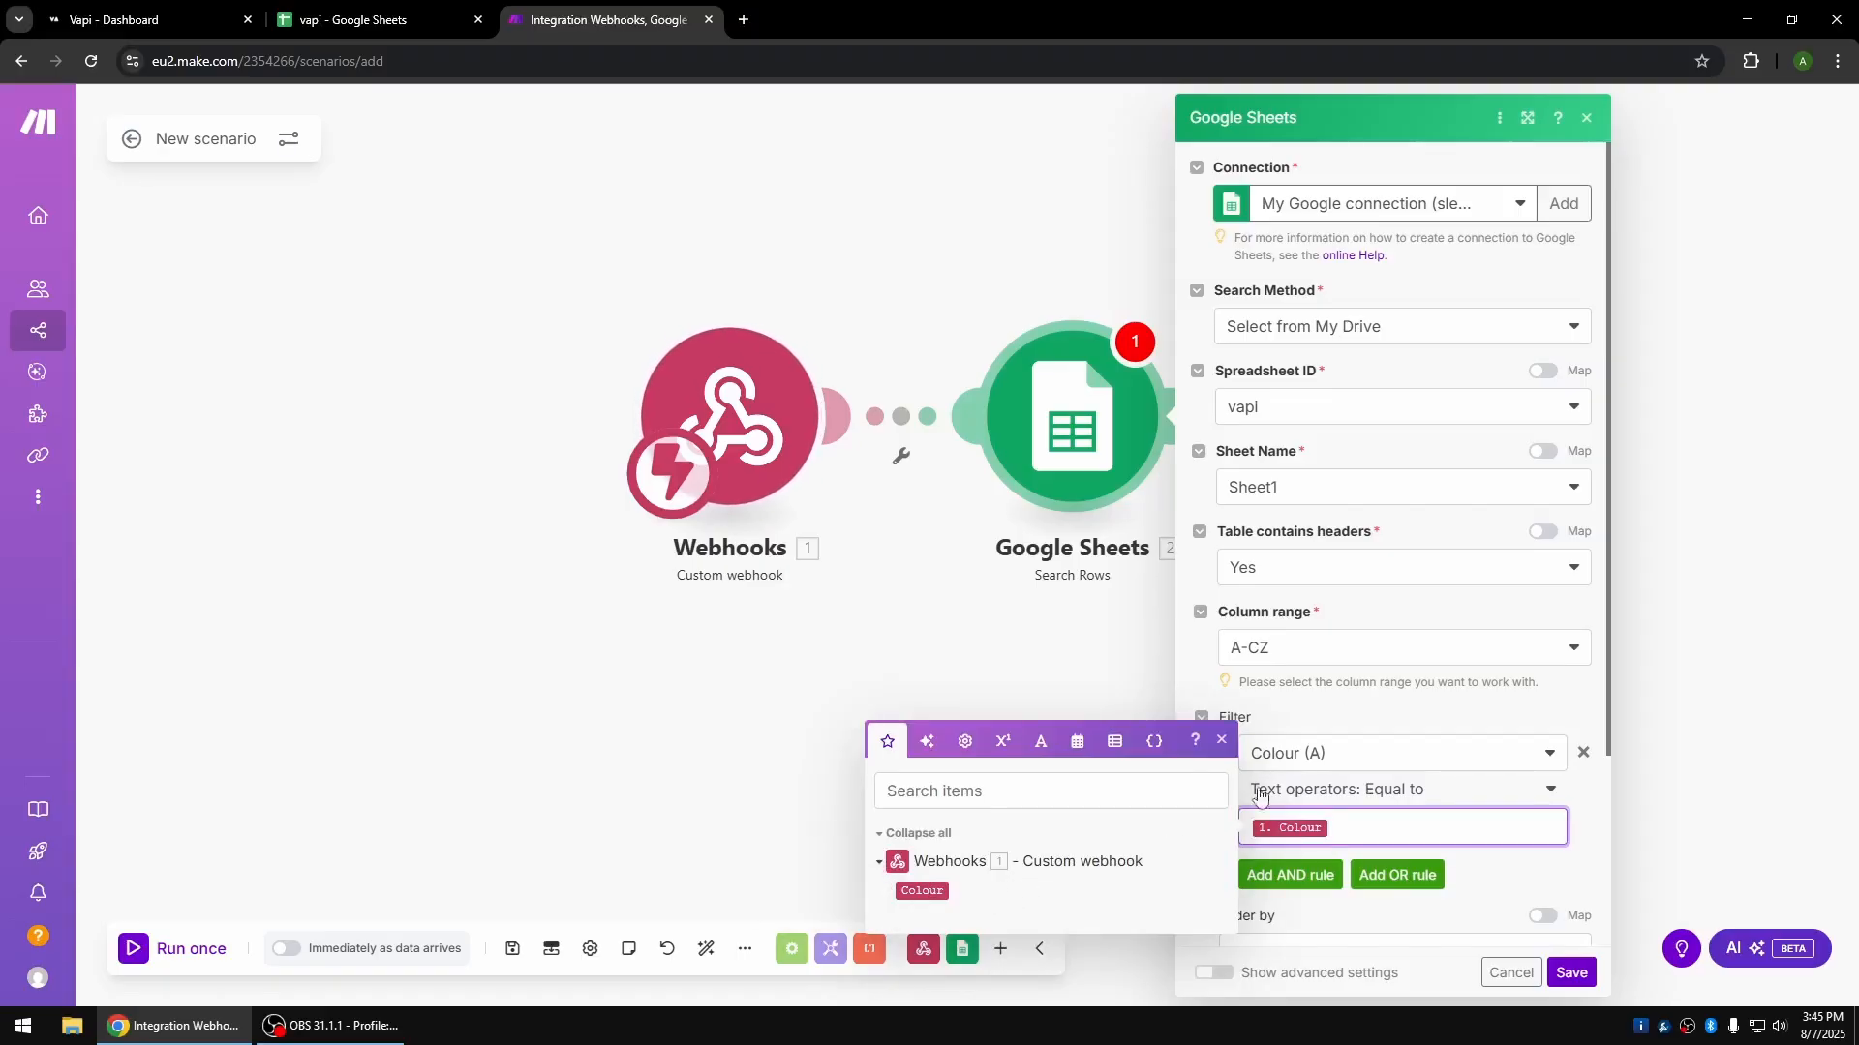
# Review the remaining Search Rows settings and save the Google Sheets module.
pyautogui.click(1209, 640)
pyautogui.scroll(-3, 1235, 648)
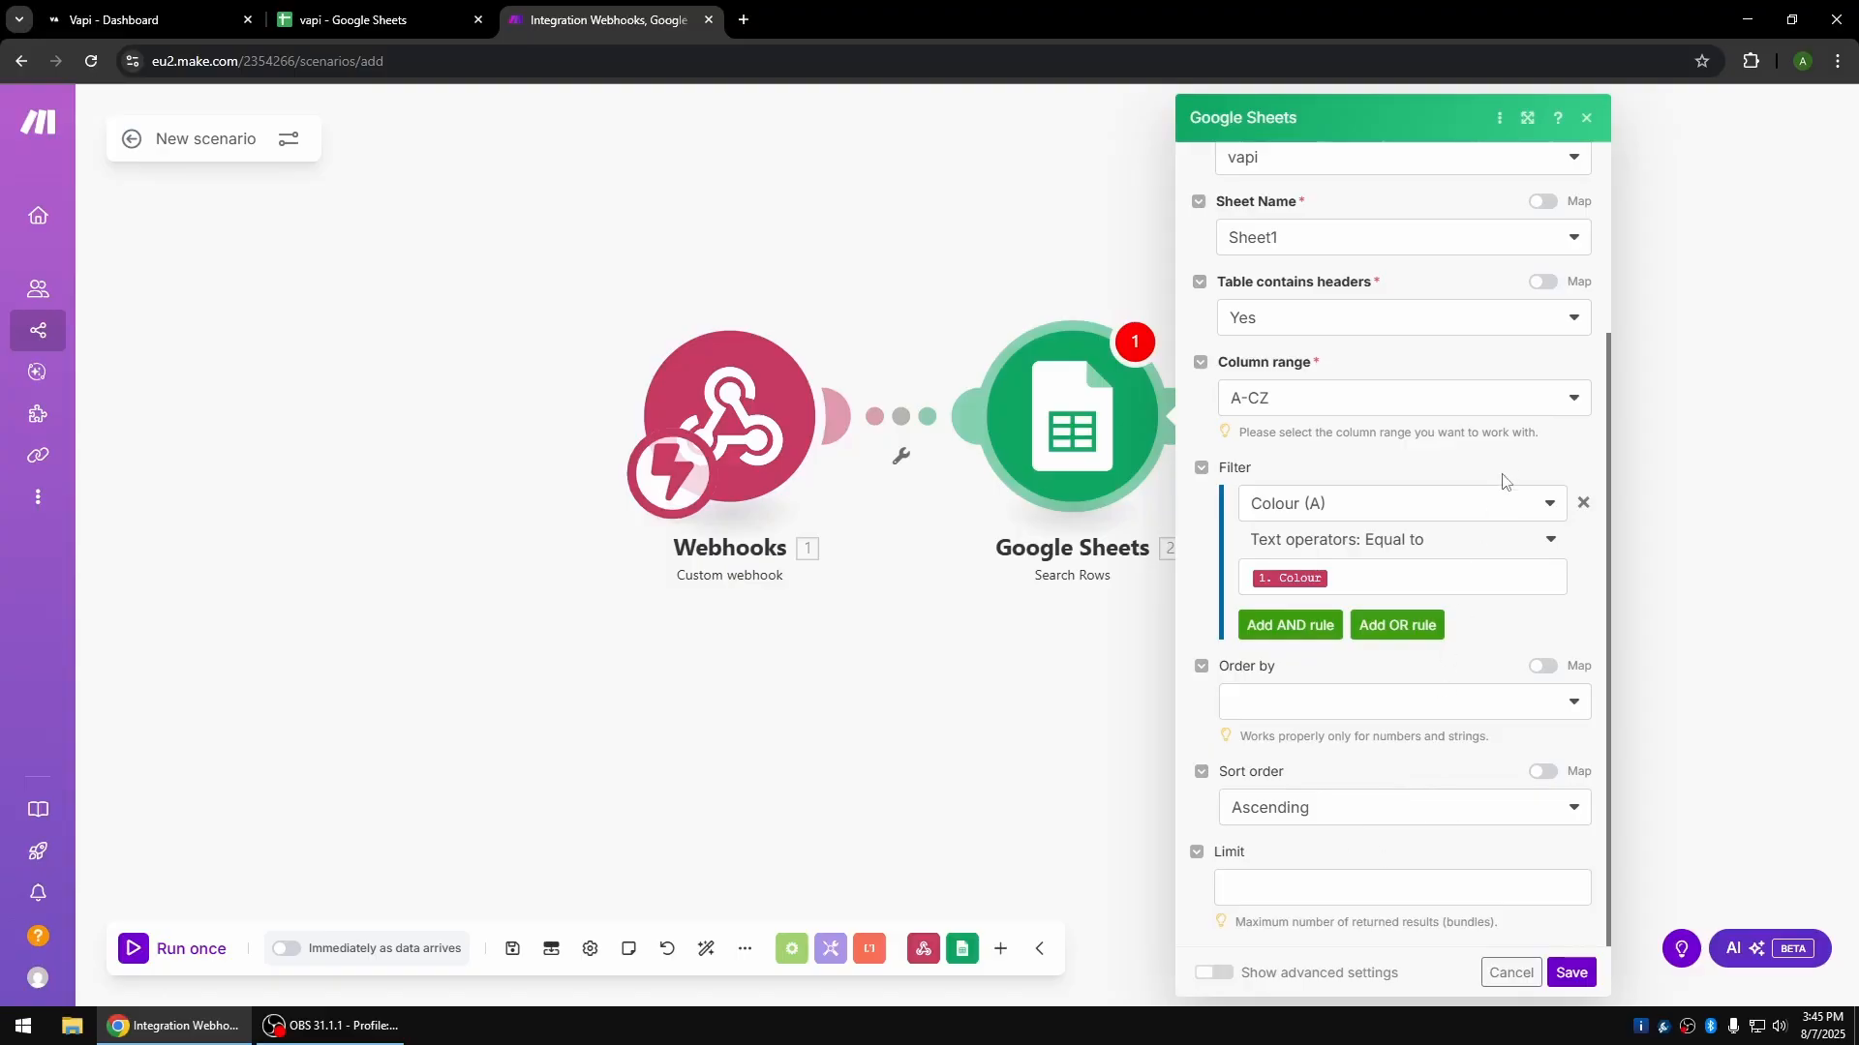
pyautogui.scroll(2, 1515, 513)
pyautogui.click(1571, 972)
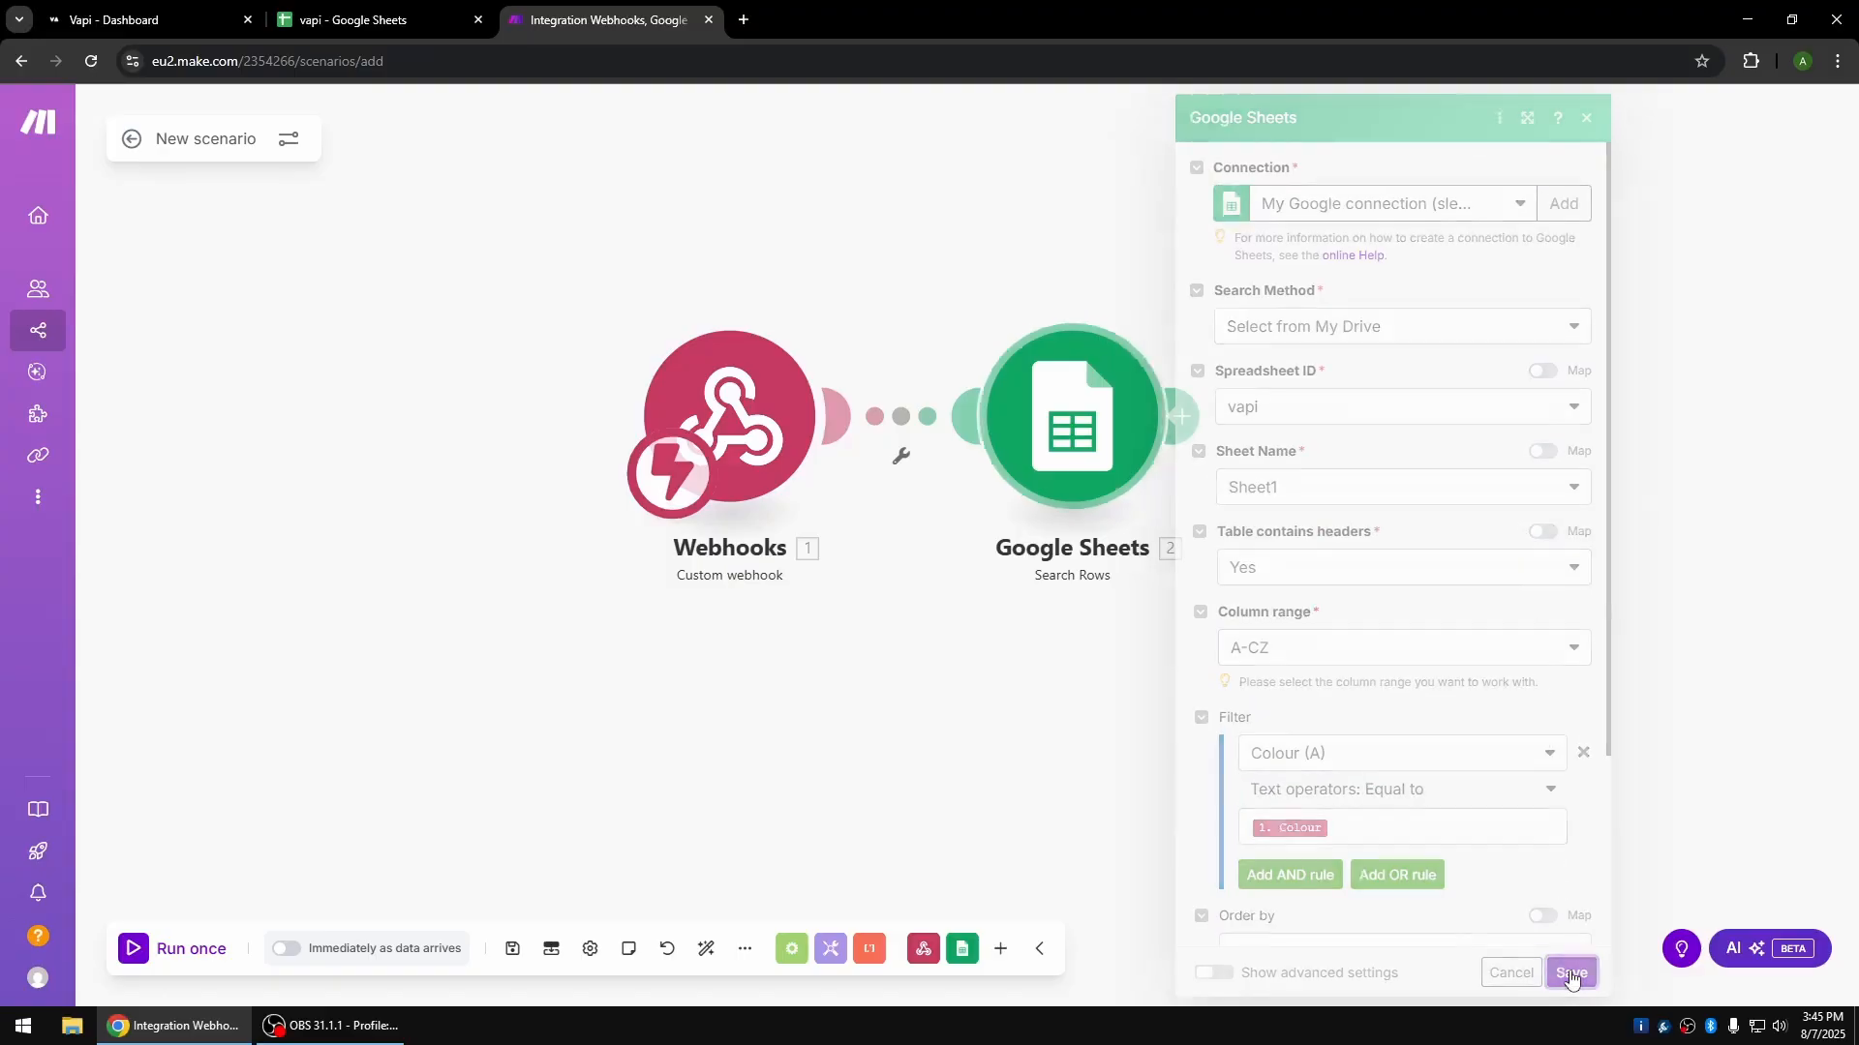
# Add a Flow Control Router after the Google Sheets Search Rows module.
pyautogui.moveTo(1490, 516); pyautogui.dragTo(1228, 515)
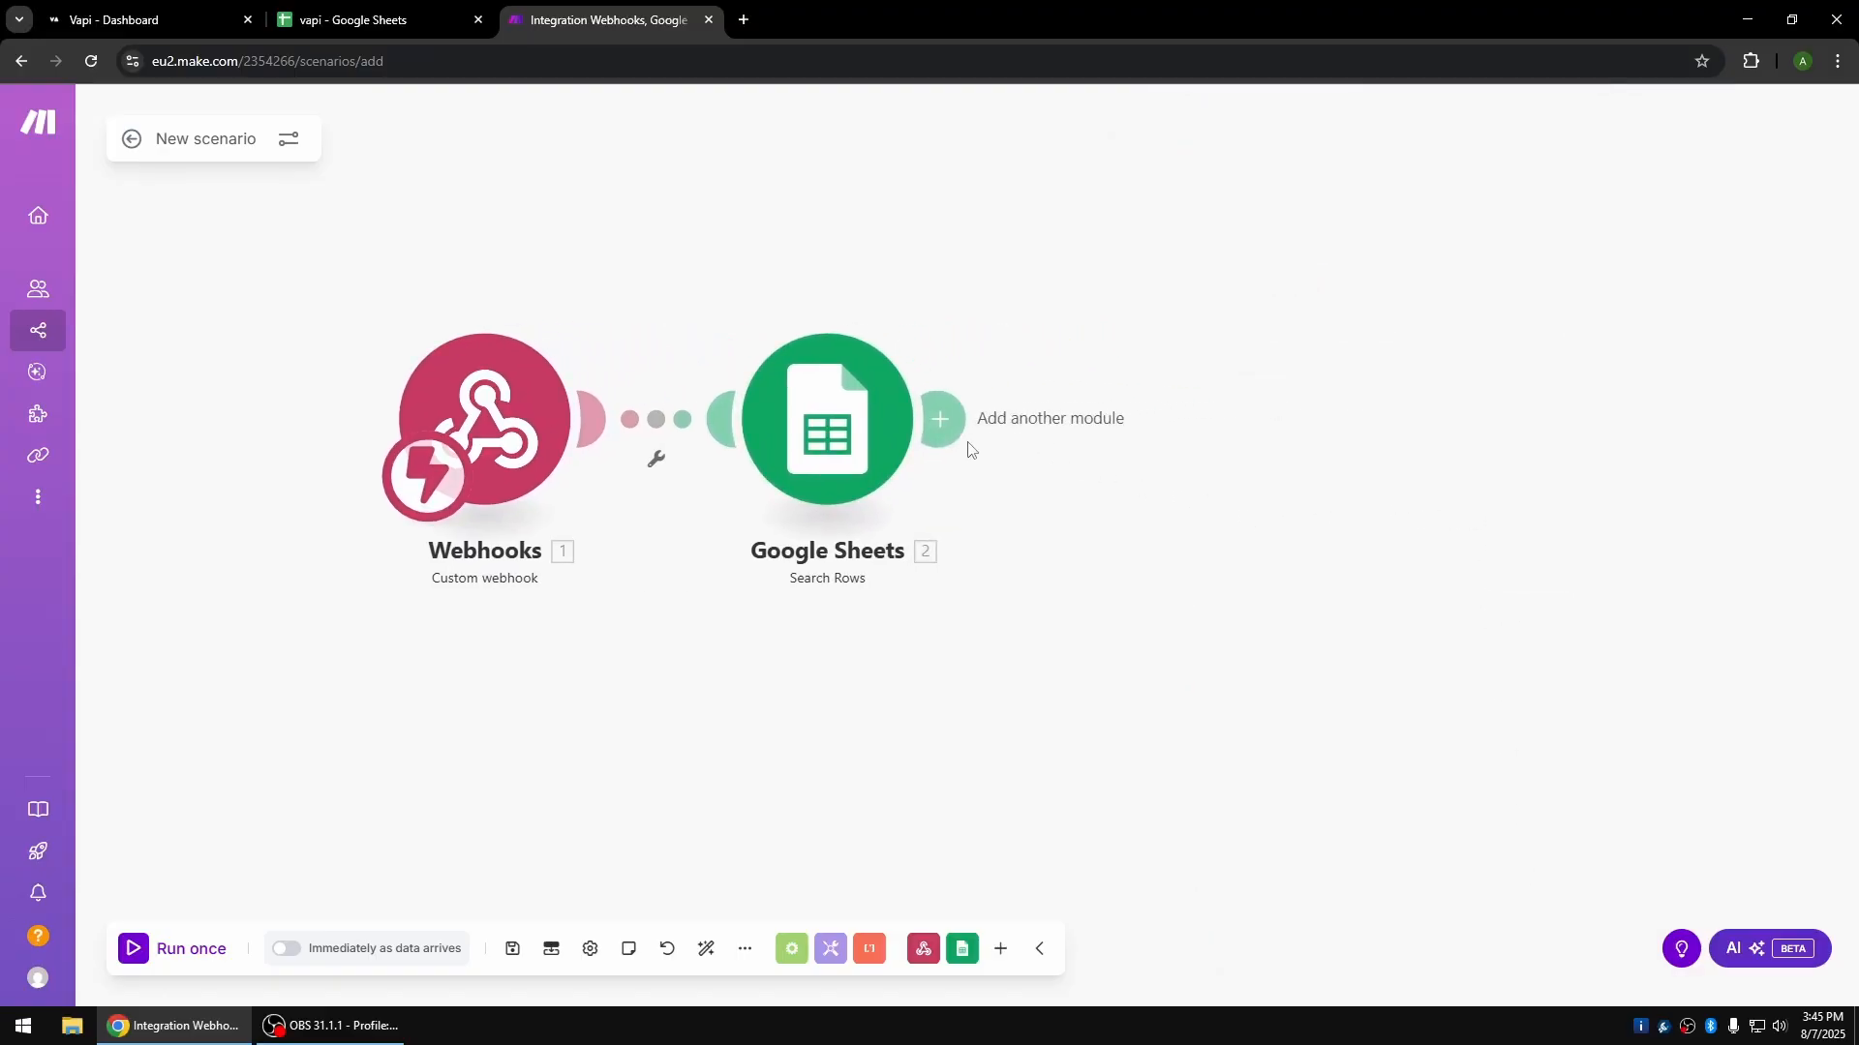
pyautogui.click(944, 421)
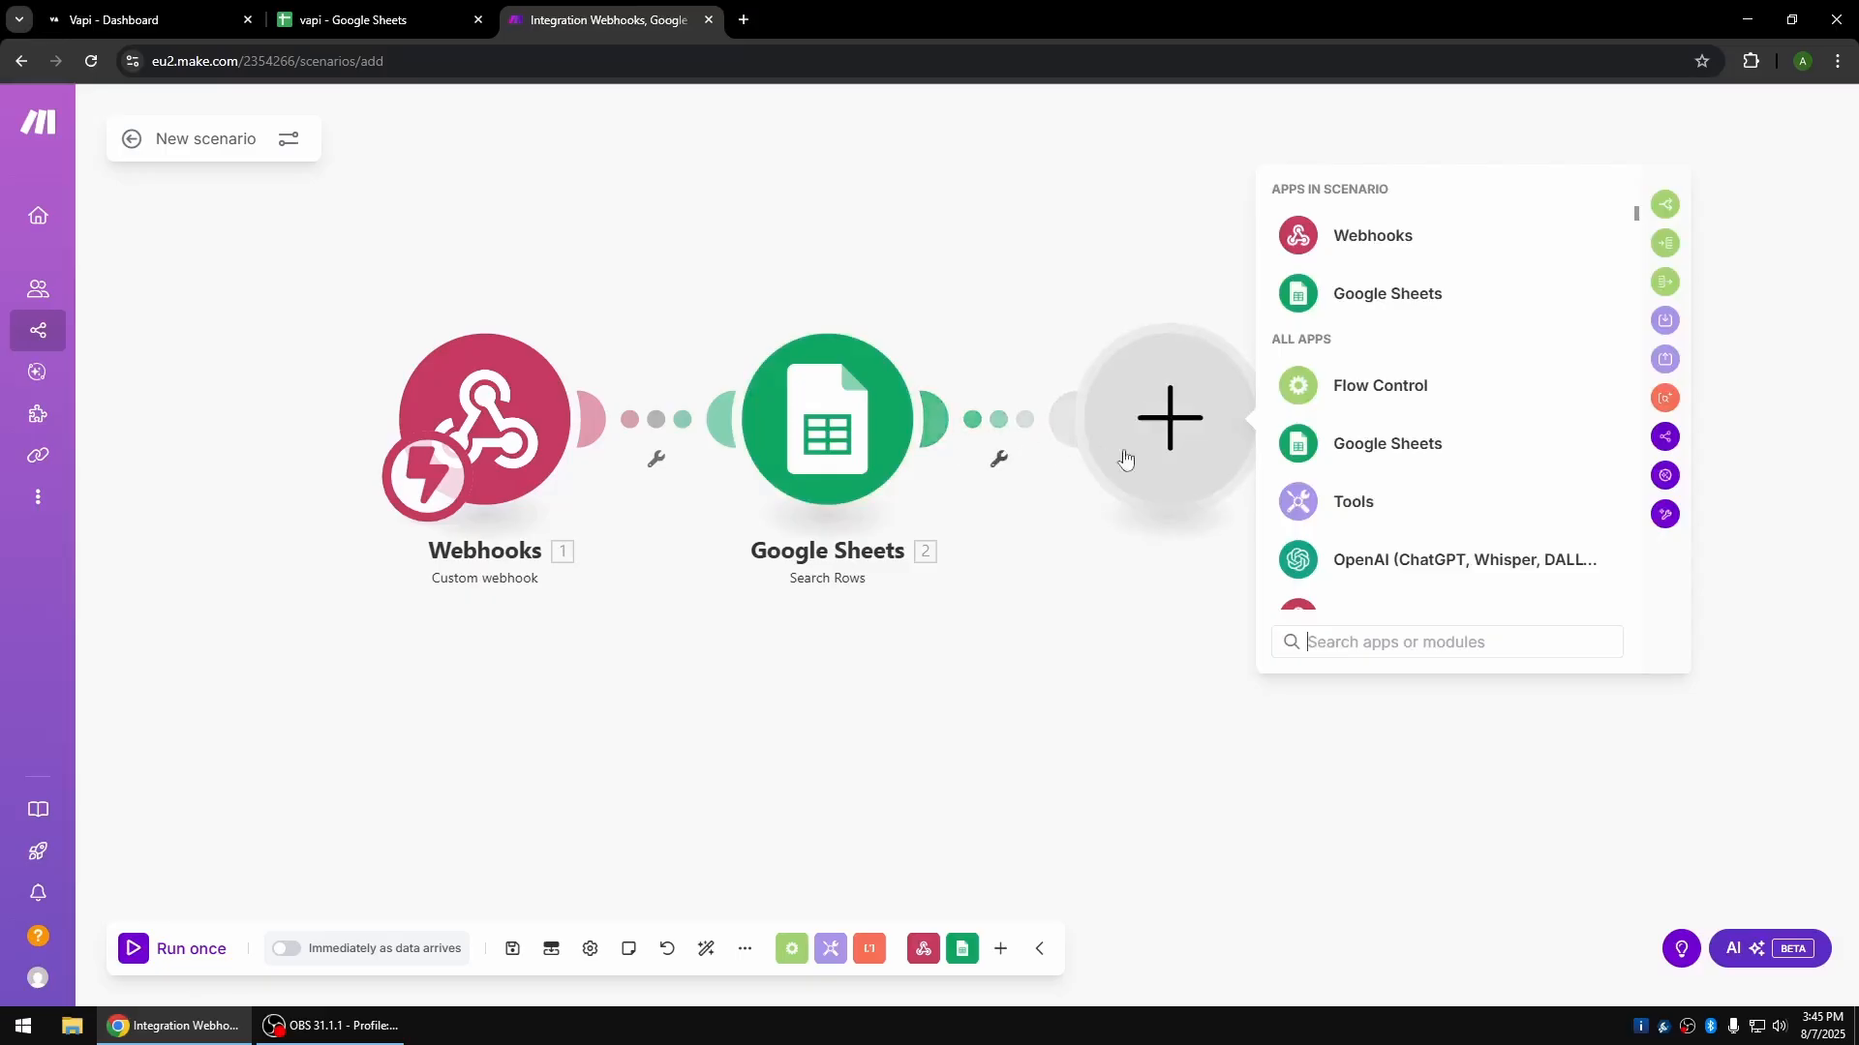
pyautogui.click(1433, 401)
pyautogui.scroll(-1, 1423, 474)
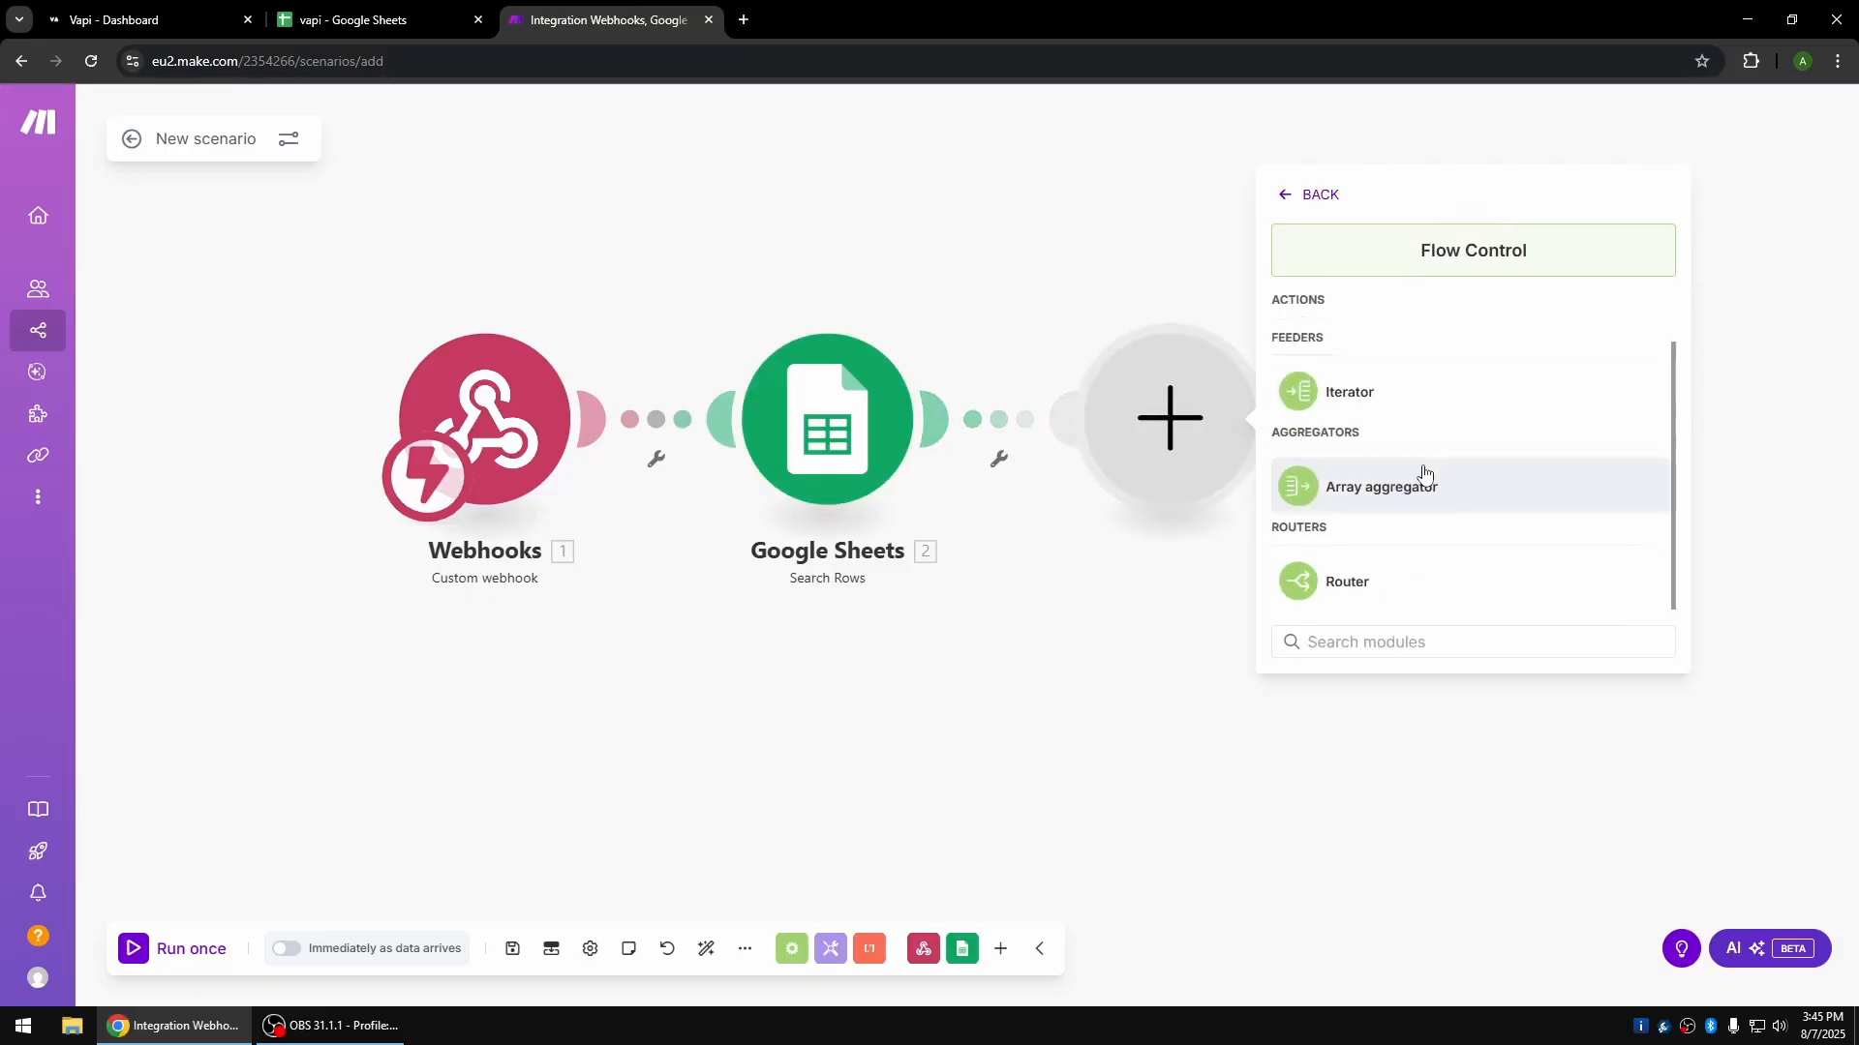
pyautogui.click(1348, 583)
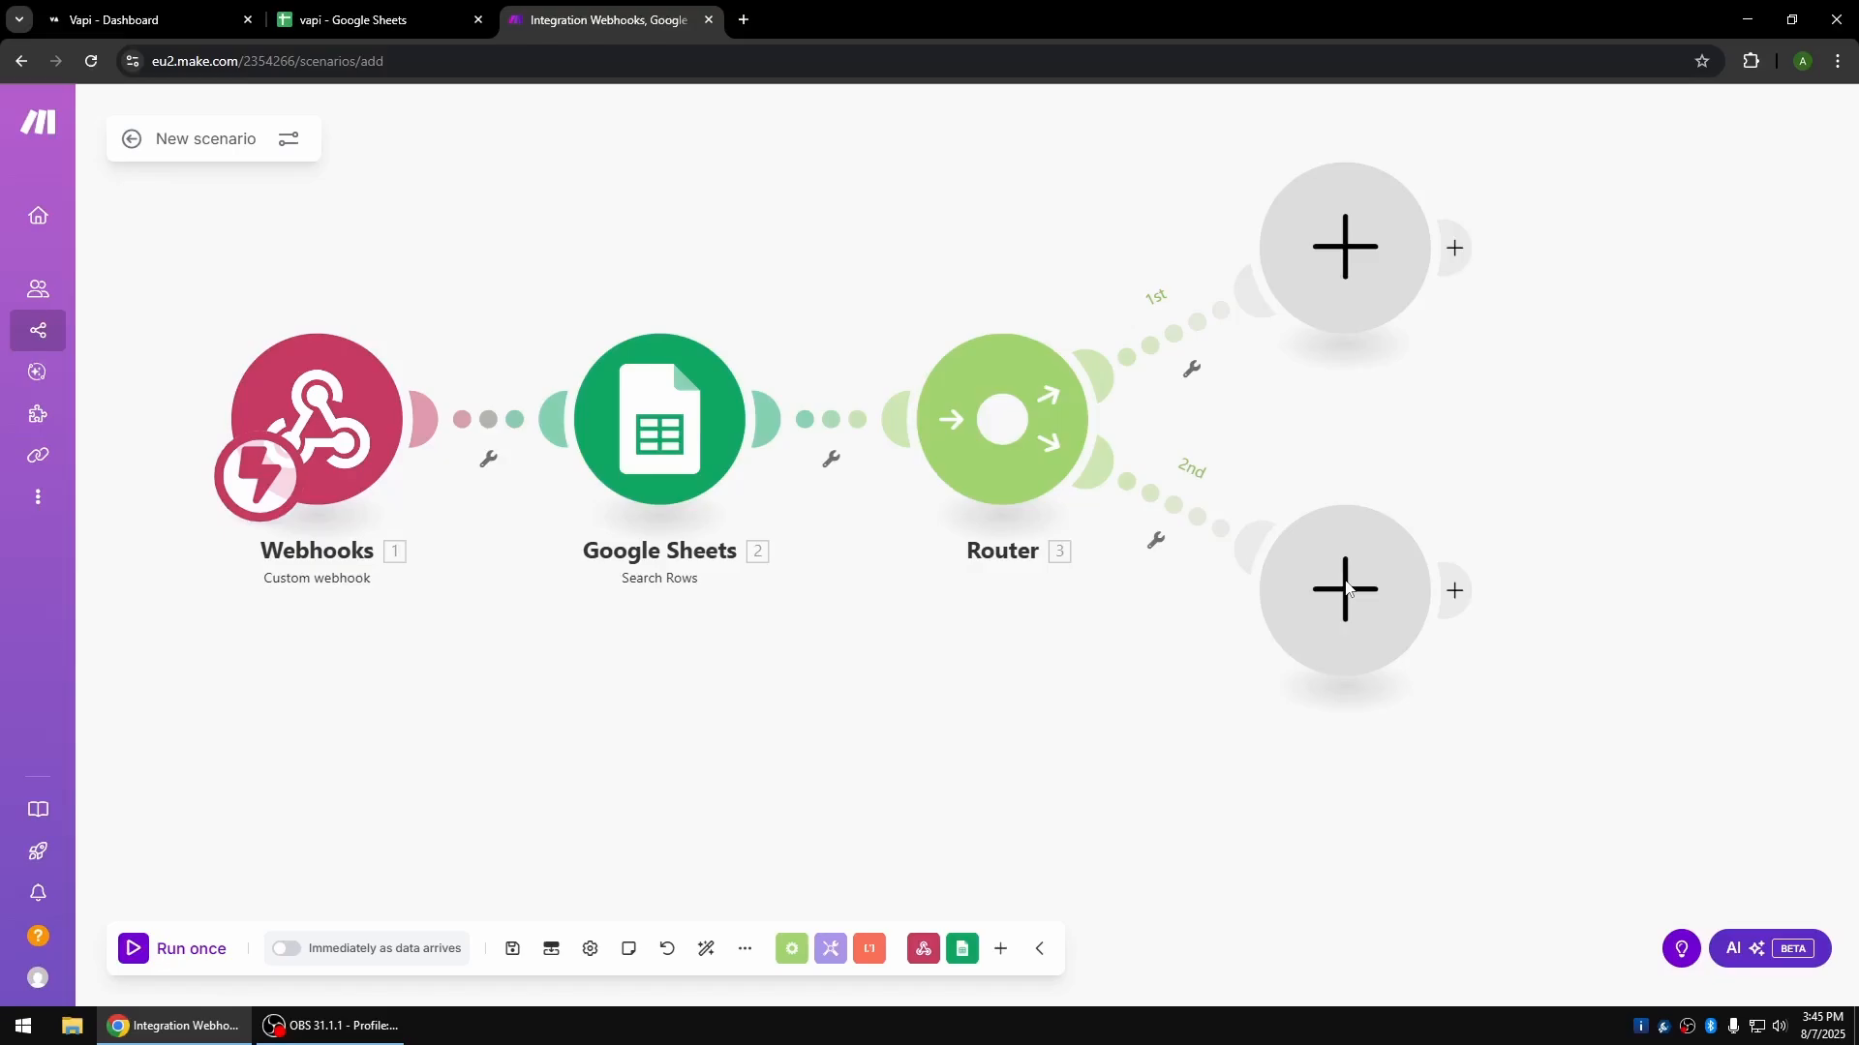
# Set up a filter on the router's first route labelled In stock, with Avaliable stock (B) as the condition's field.
pyautogui.click(1192, 369)
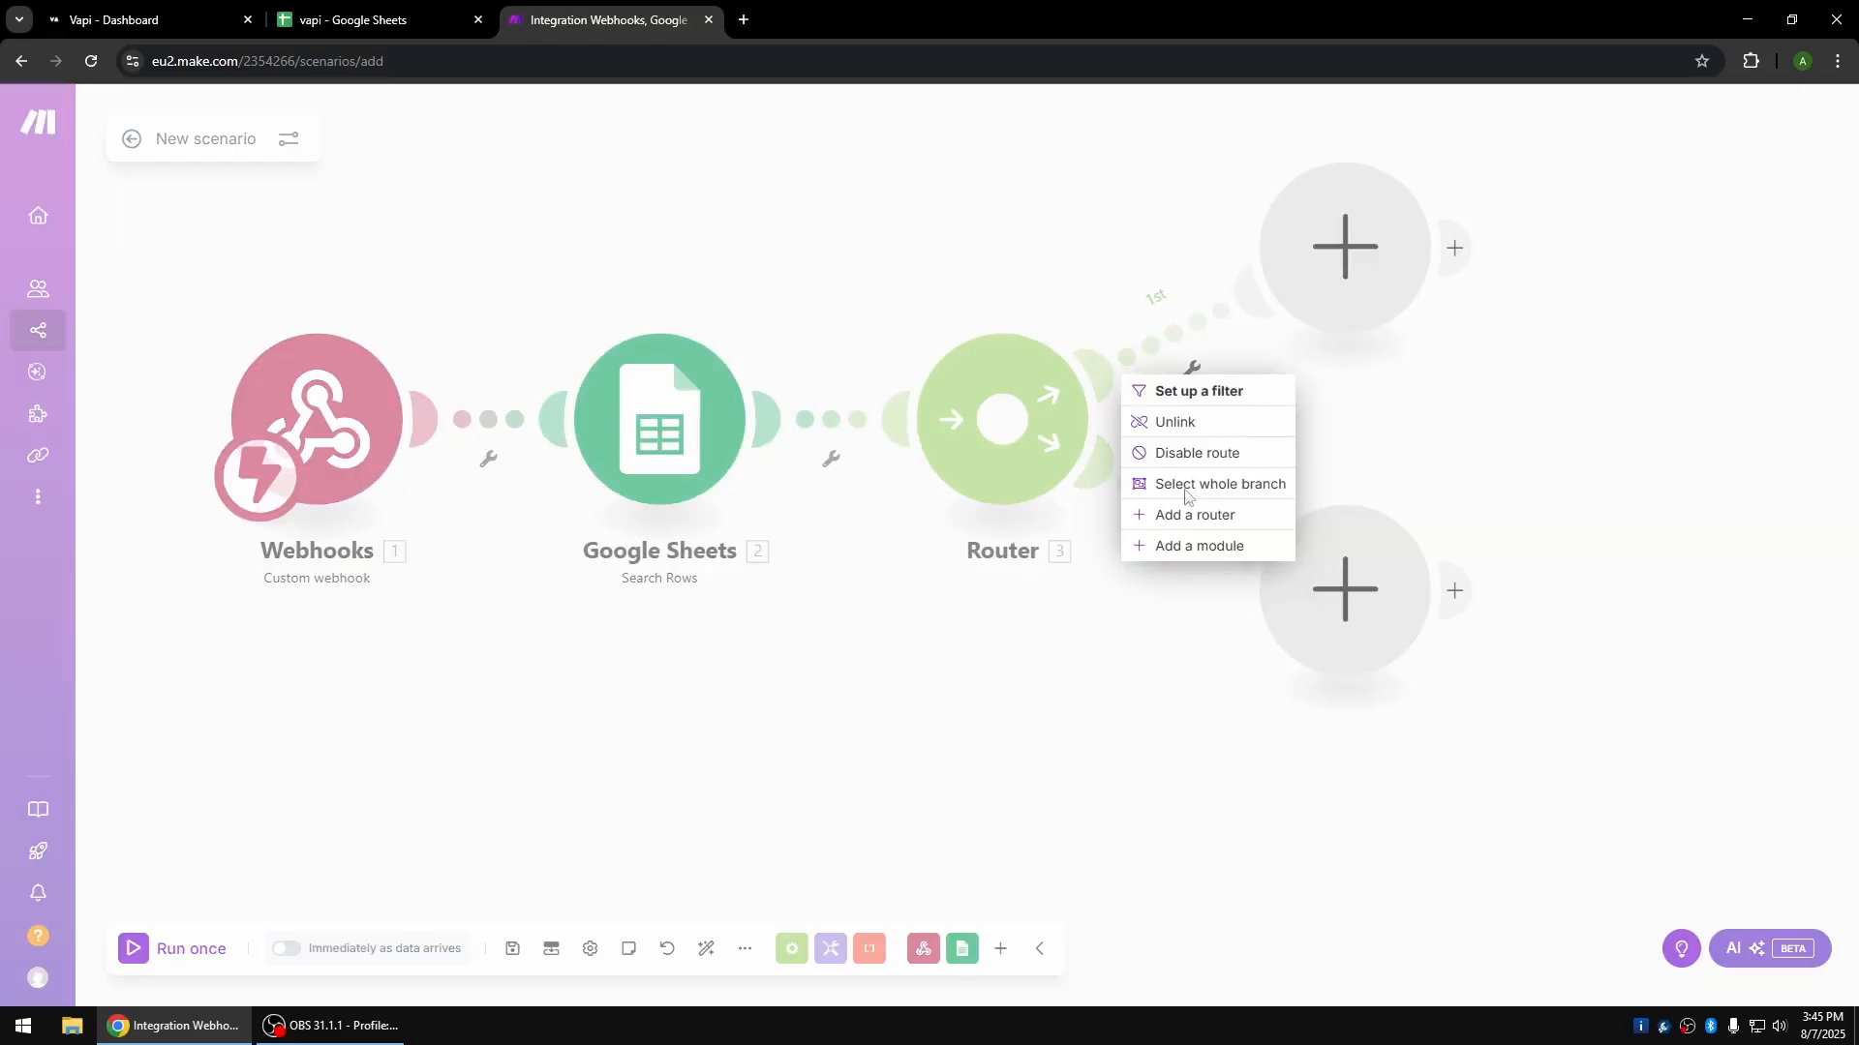
pyautogui.click(1177, 389)
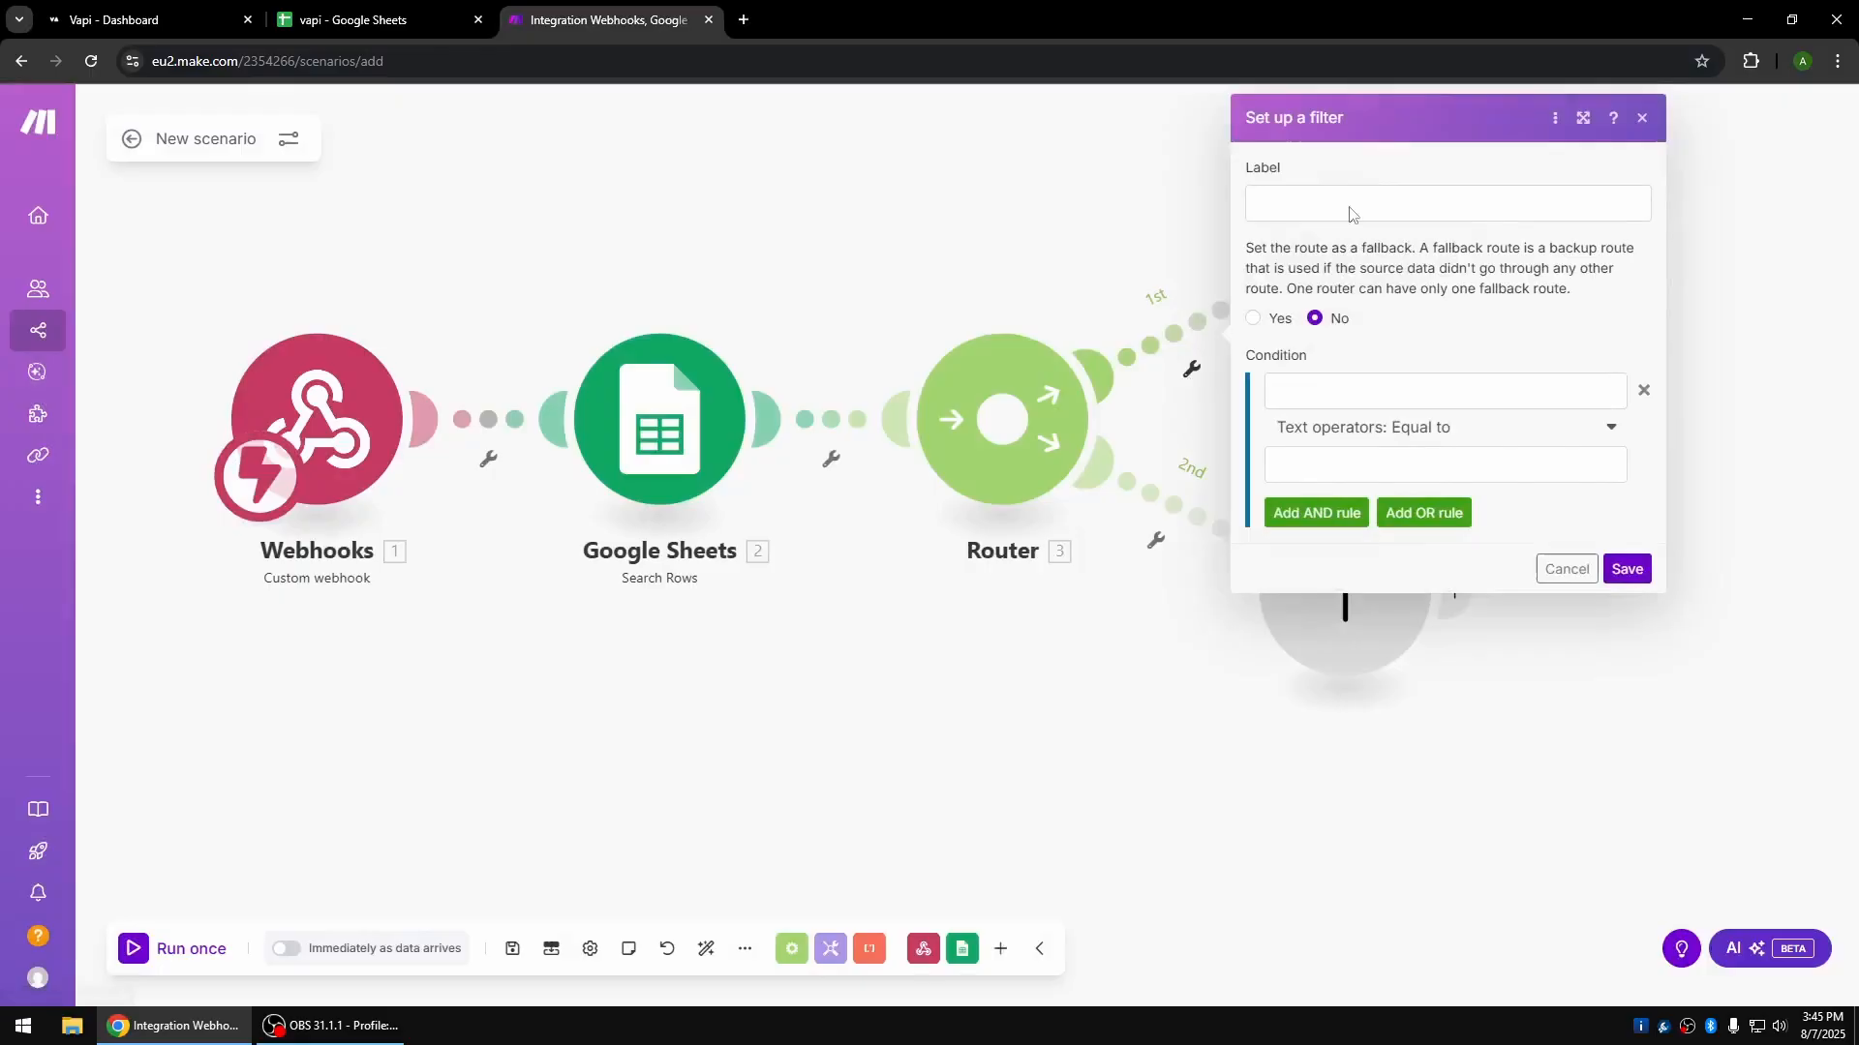
pyautogui.click(1297, 208)
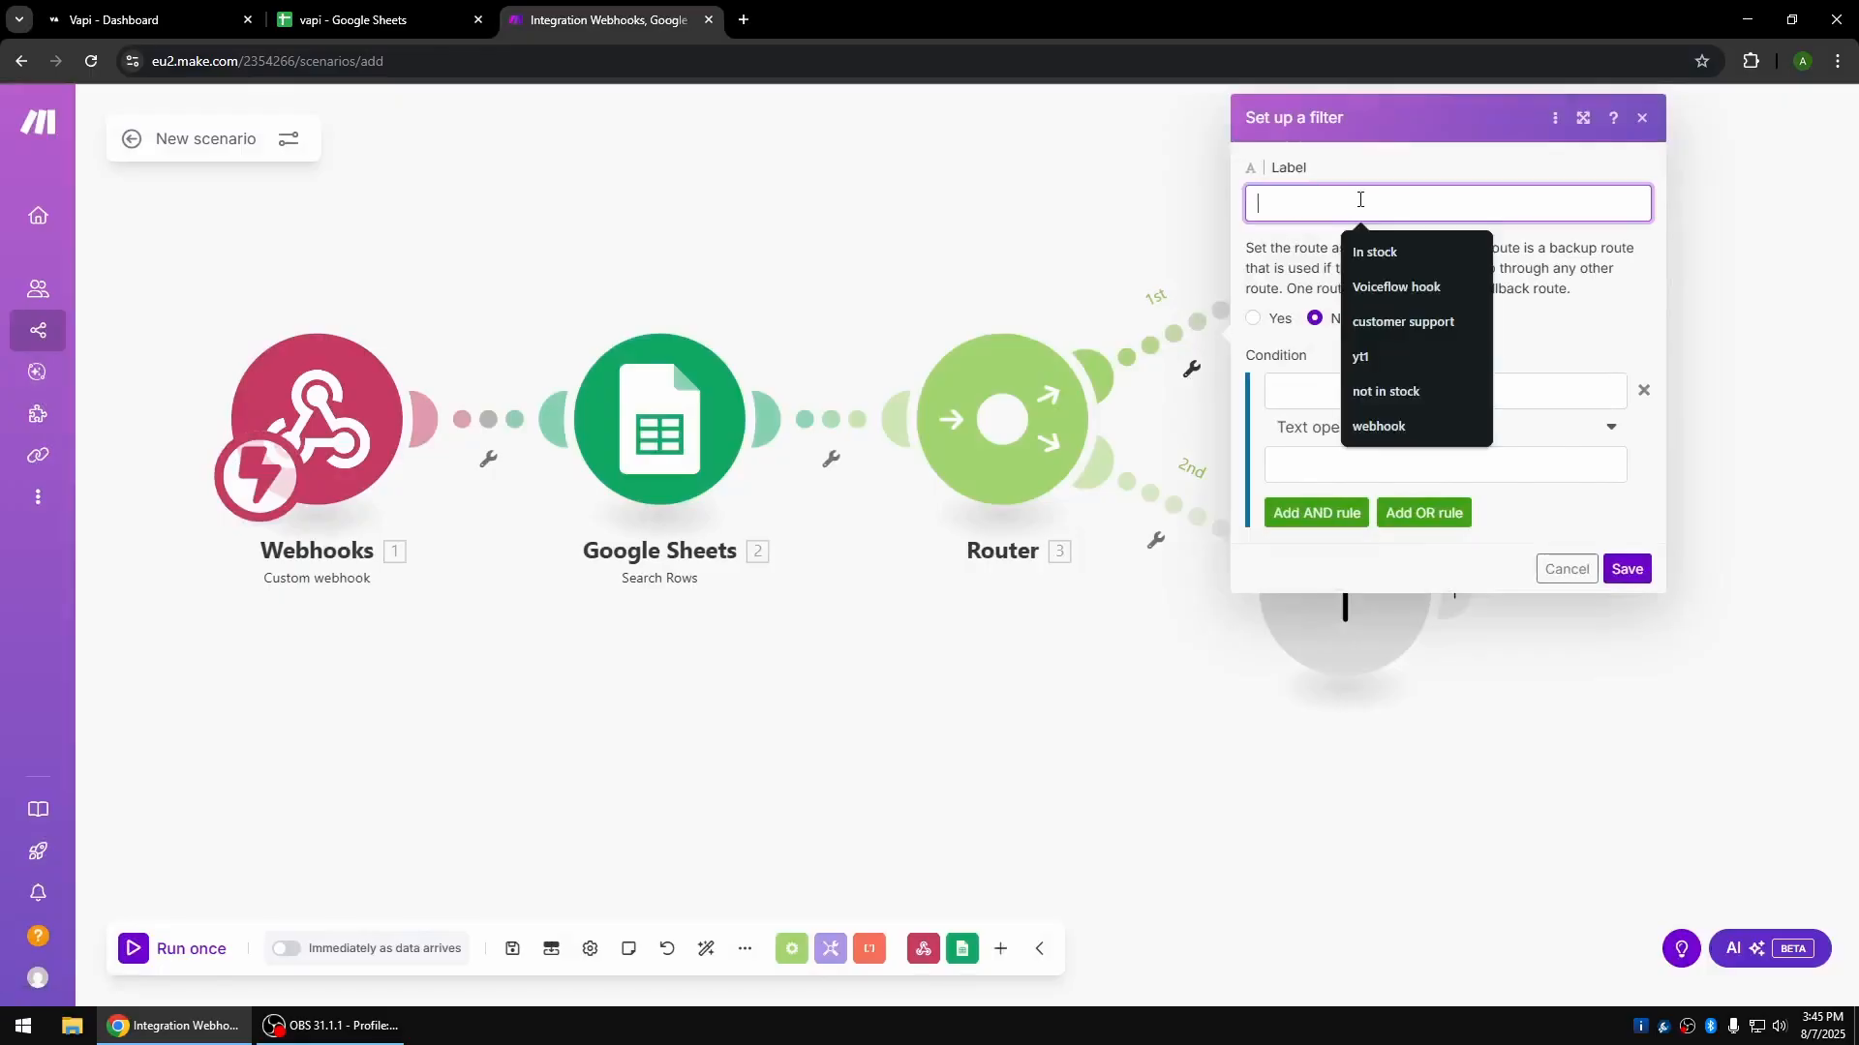
pyautogui.click(1375, 251)
pyautogui.click(1344, 390)
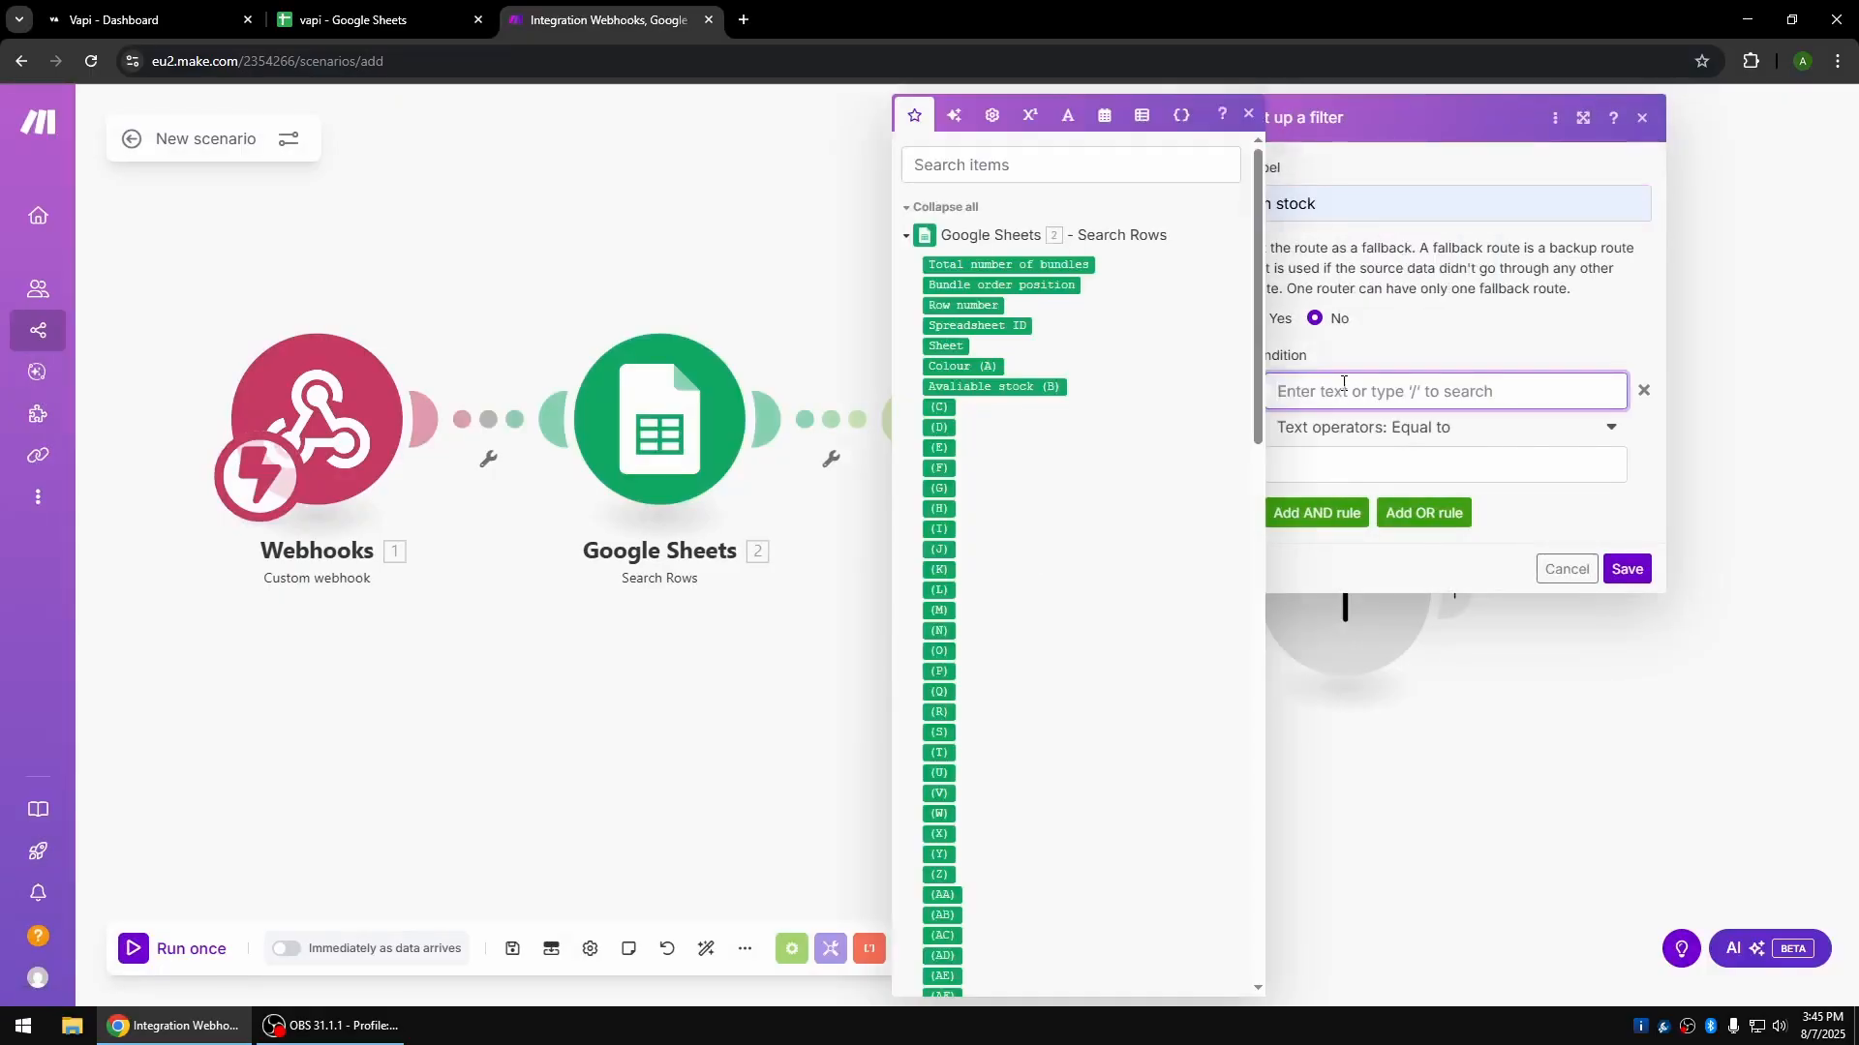
pyautogui.click(1007, 388)
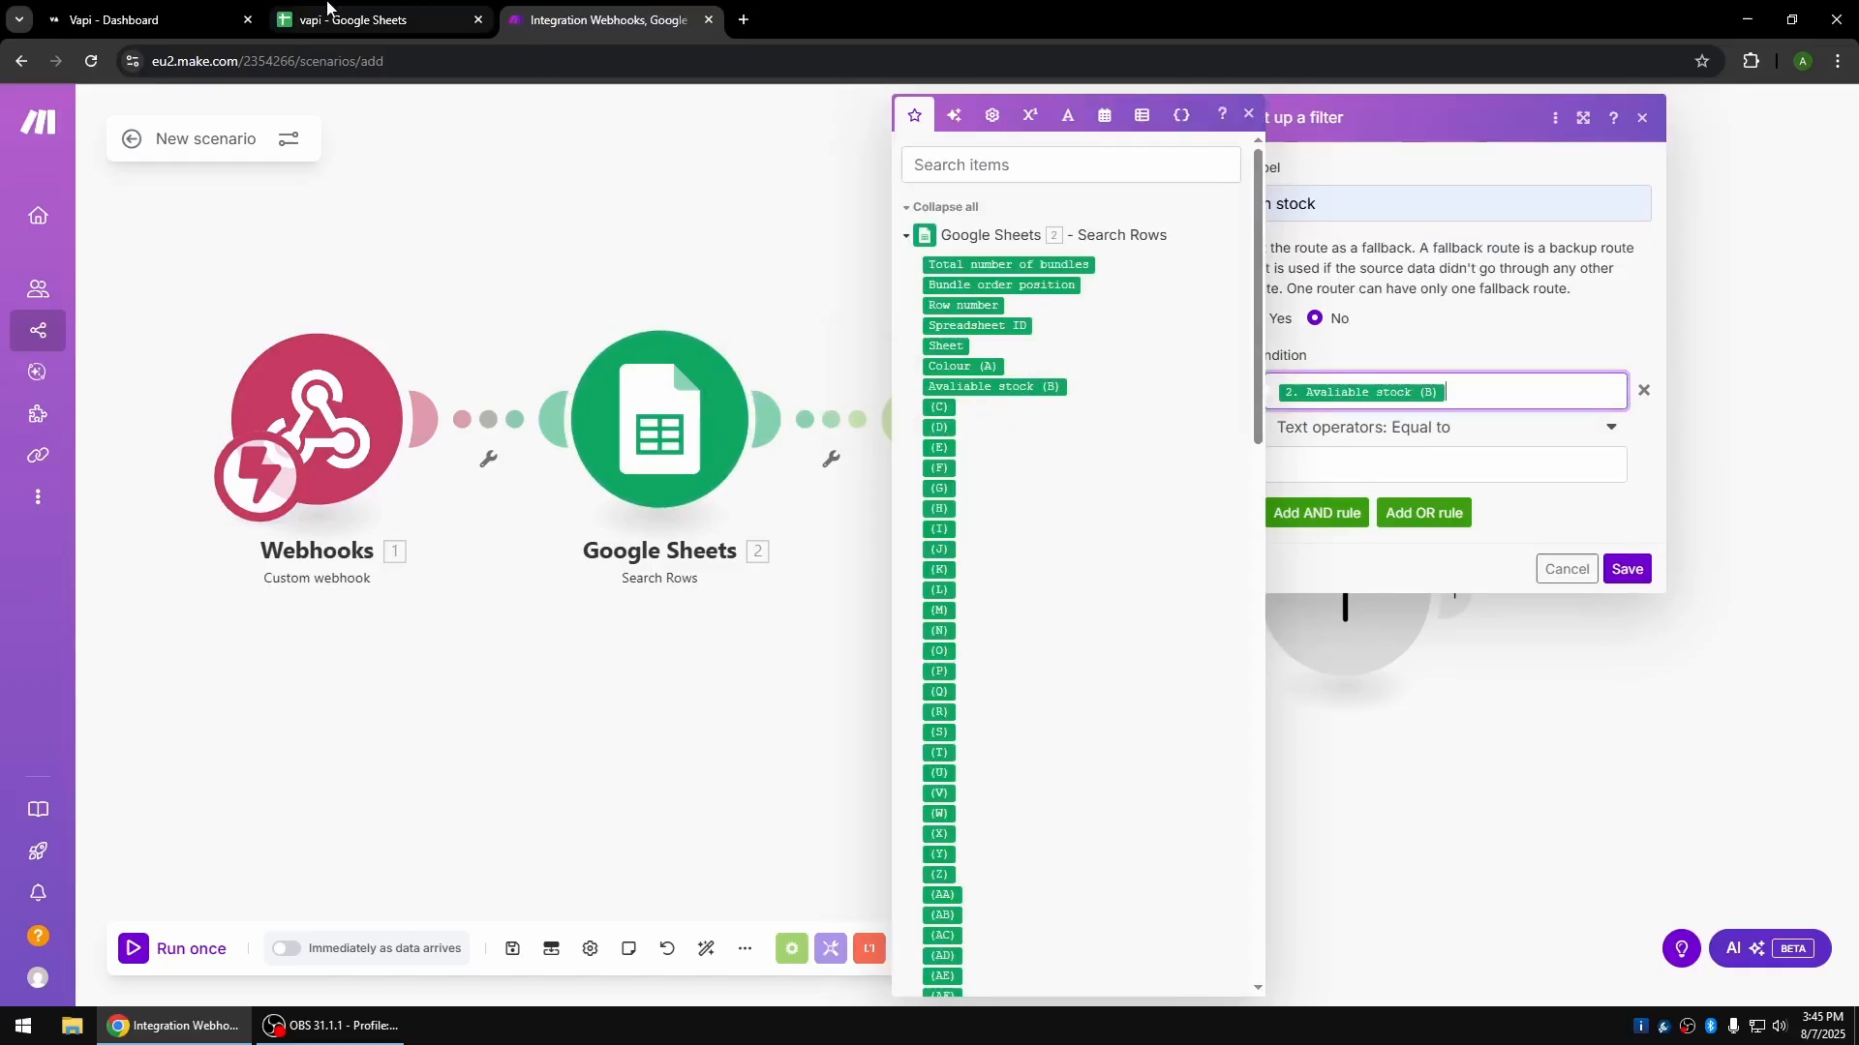
# Check the stock column in the vapi spreadsheet, set the In stock condition to text Not equal to 0, and save the filter.
pyautogui.click(353, 19)
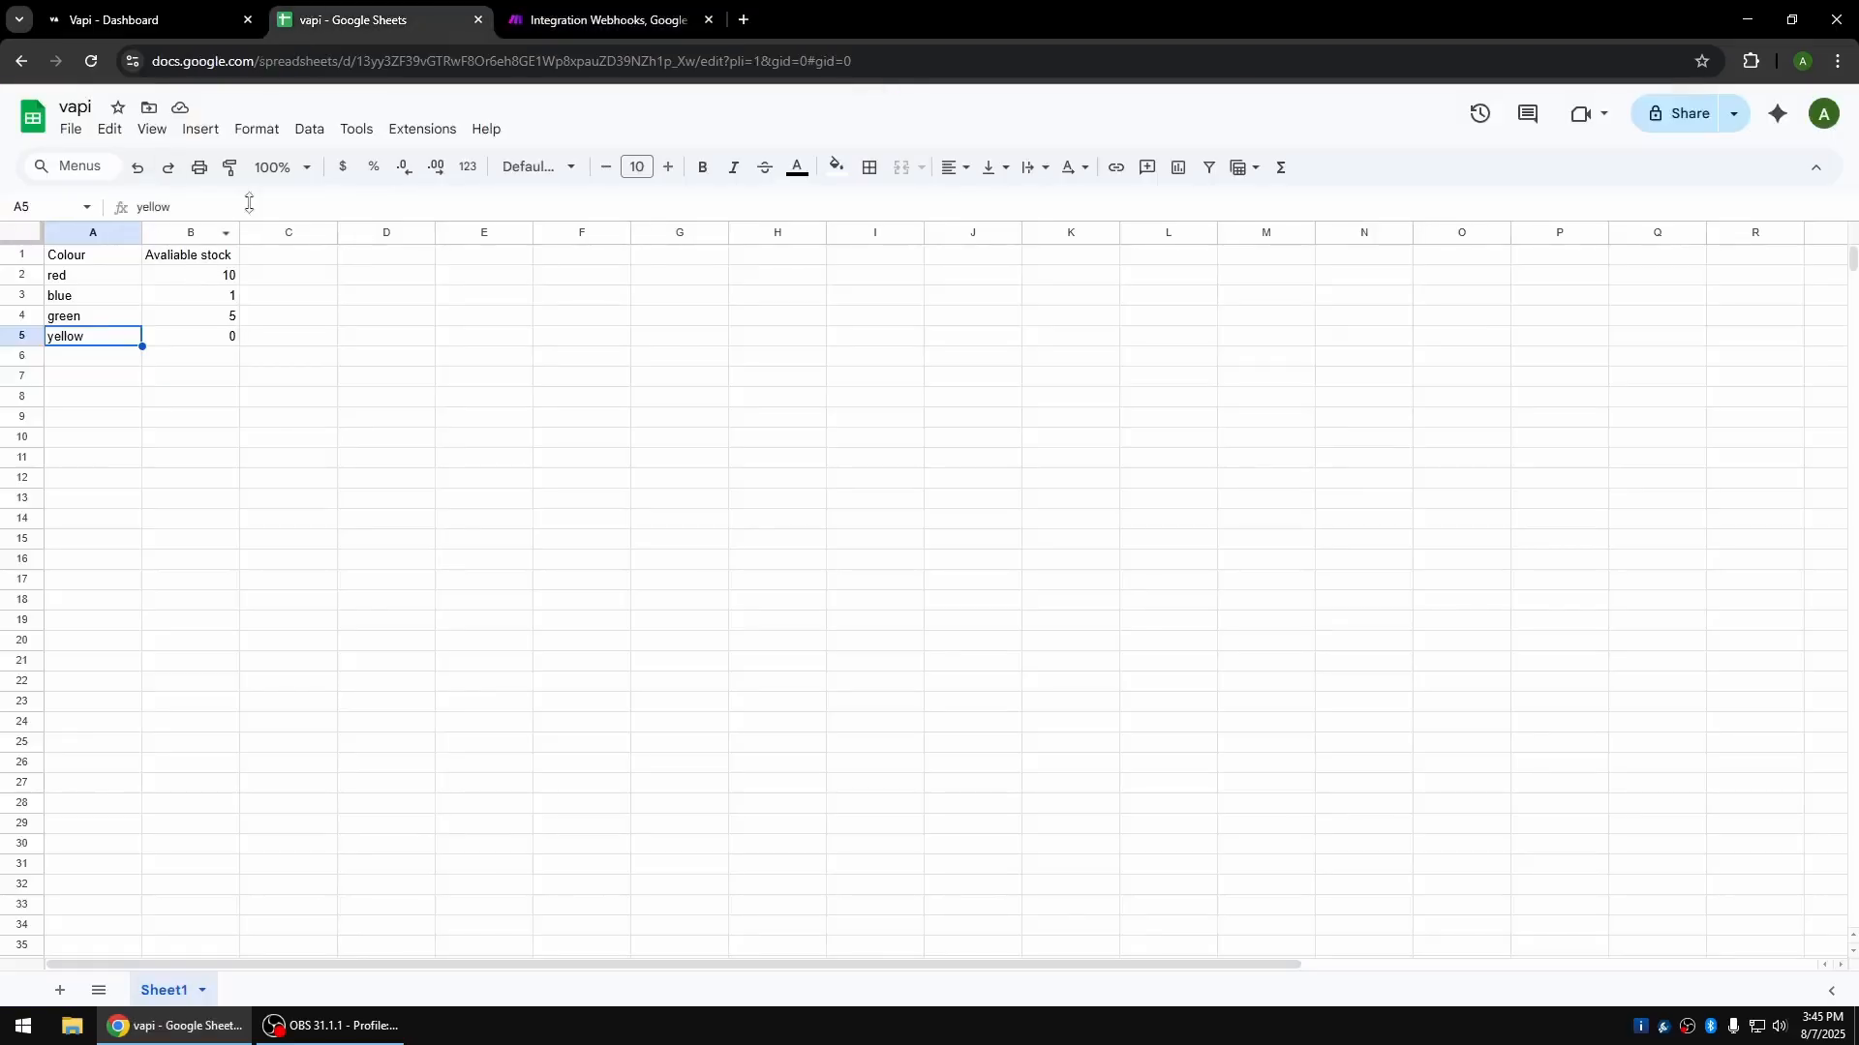
pyautogui.click(600, 20)
pyautogui.click(1374, 434)
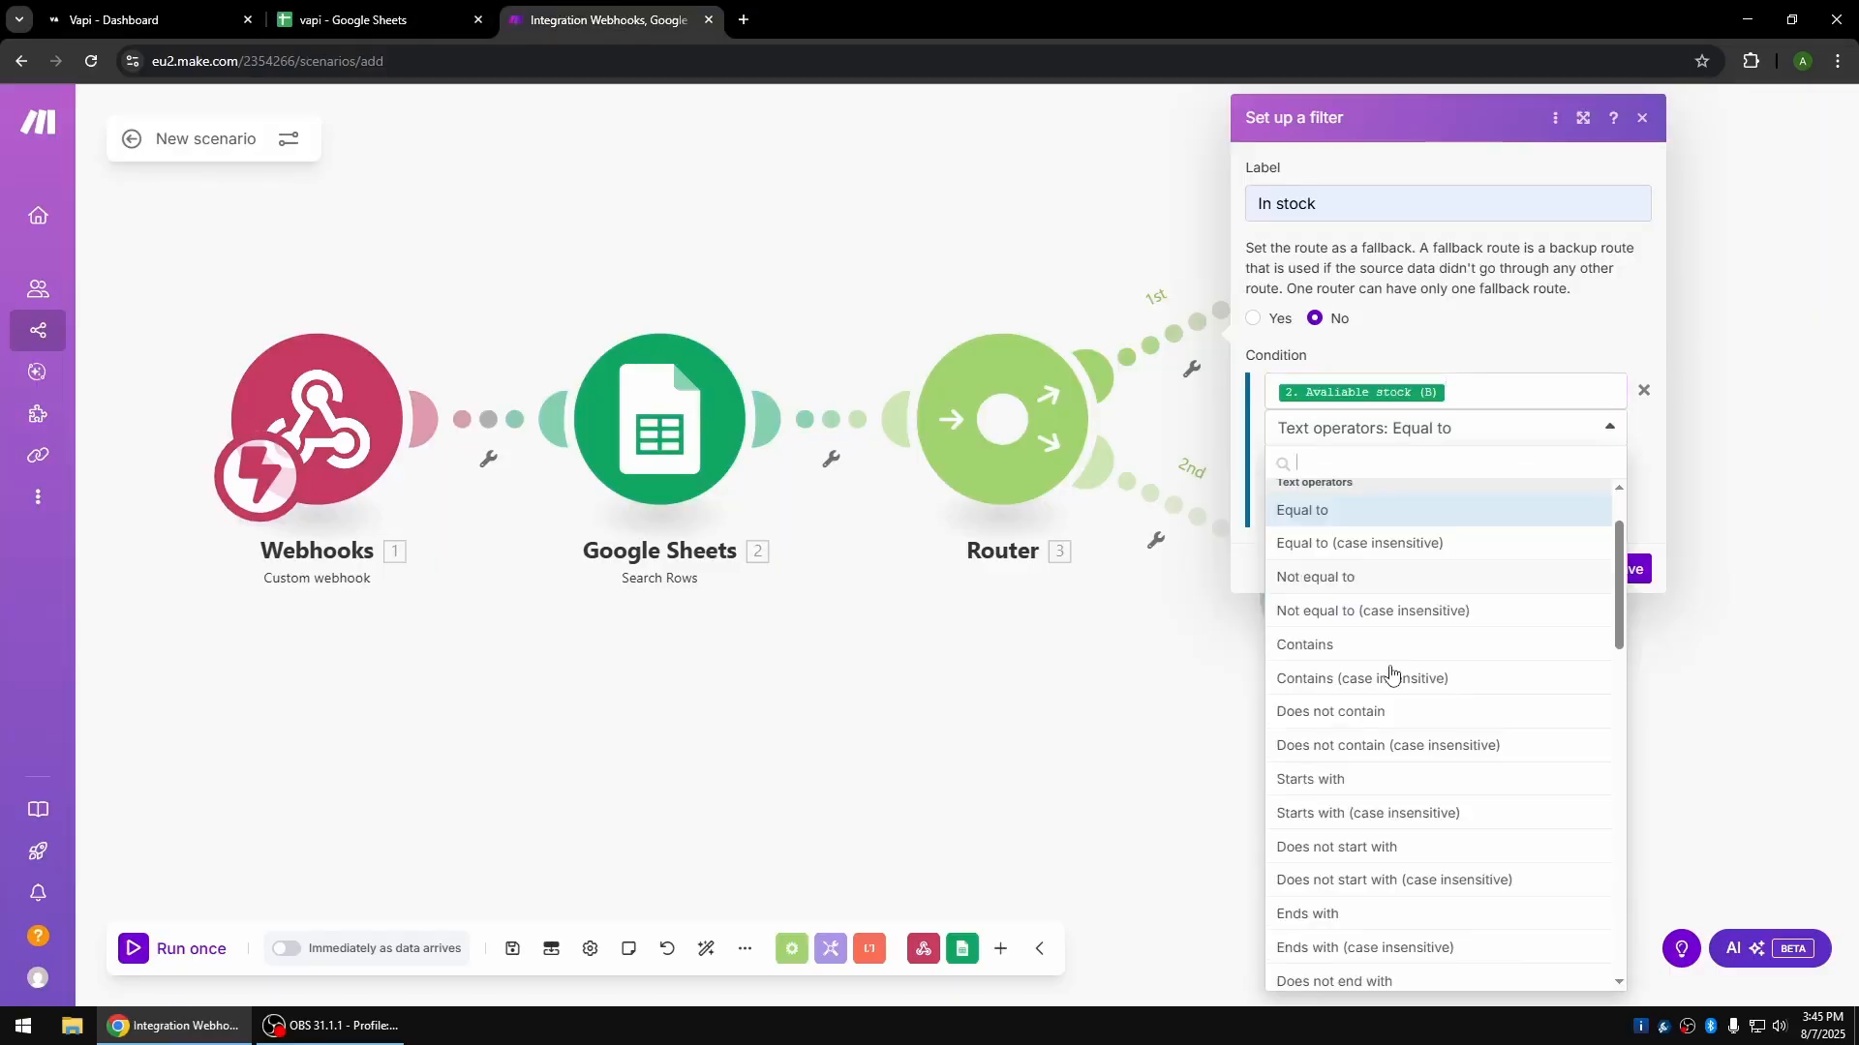
pyautogui.click(1355, 578)
pyautogui.click(1350, 468)
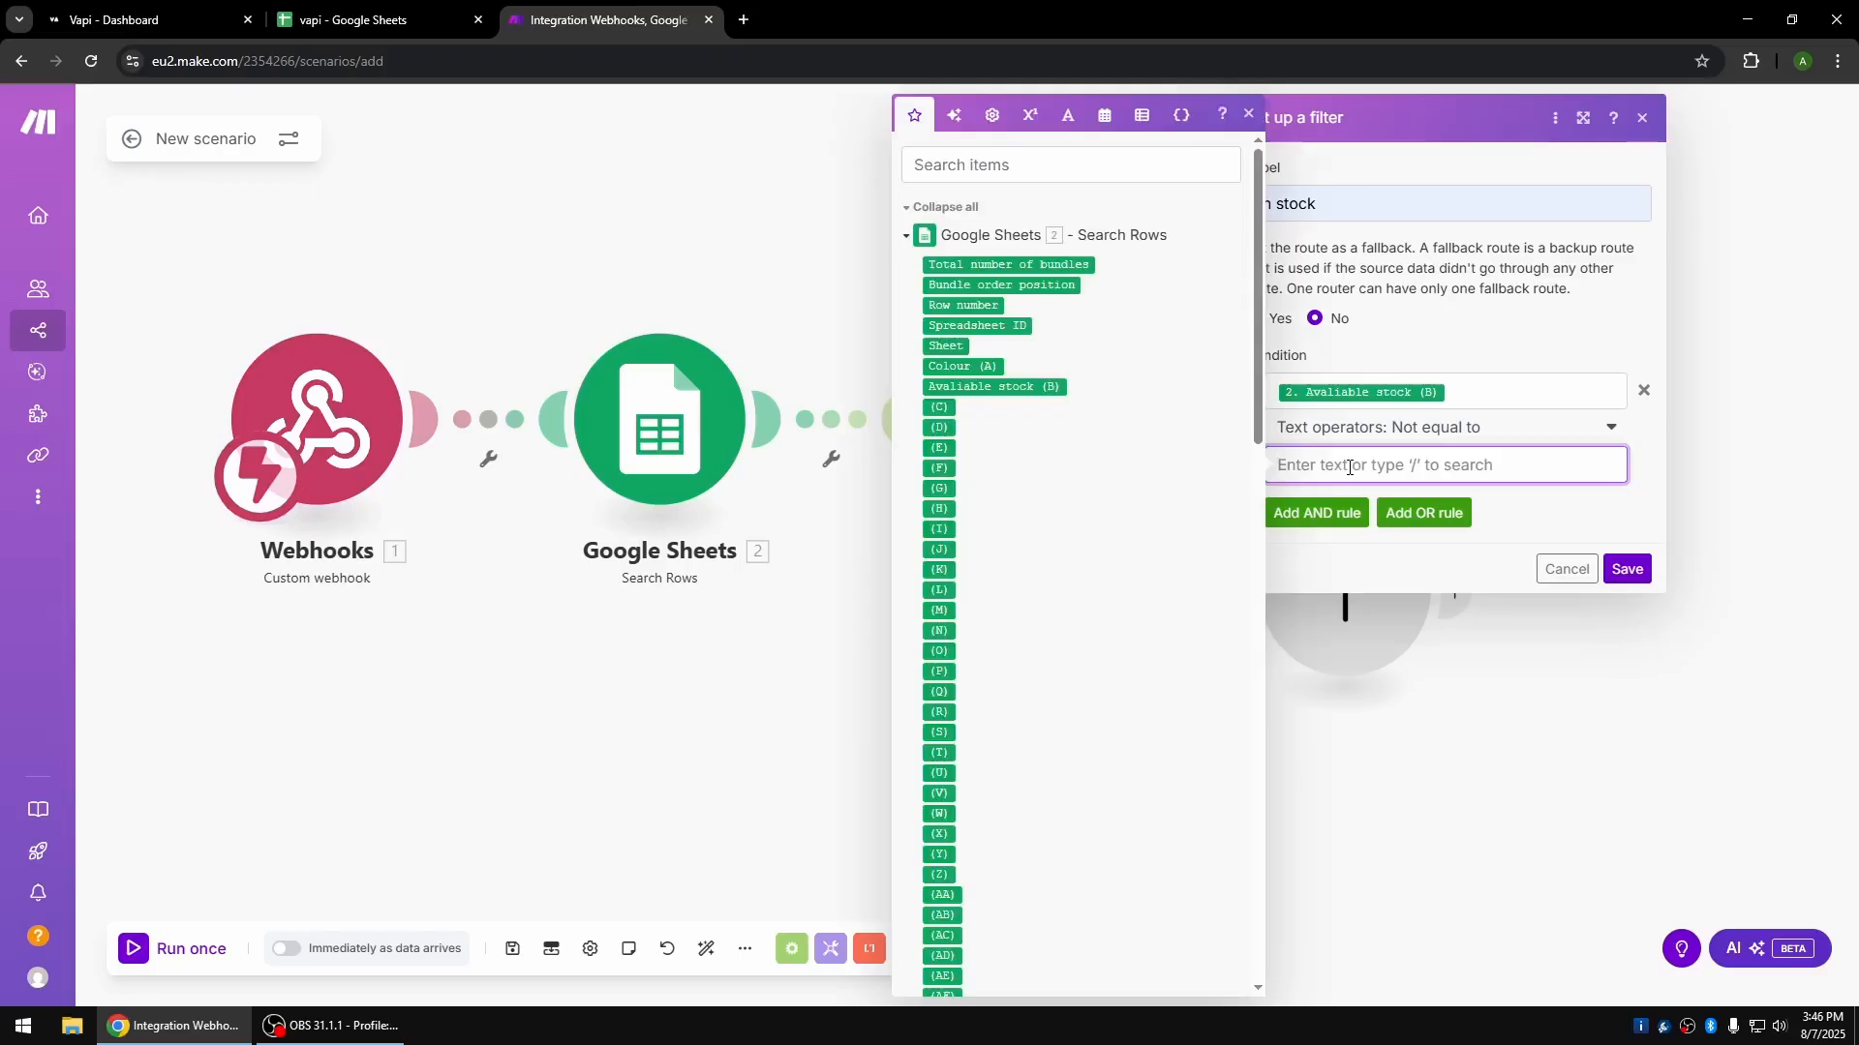
pyautogui.write('0')
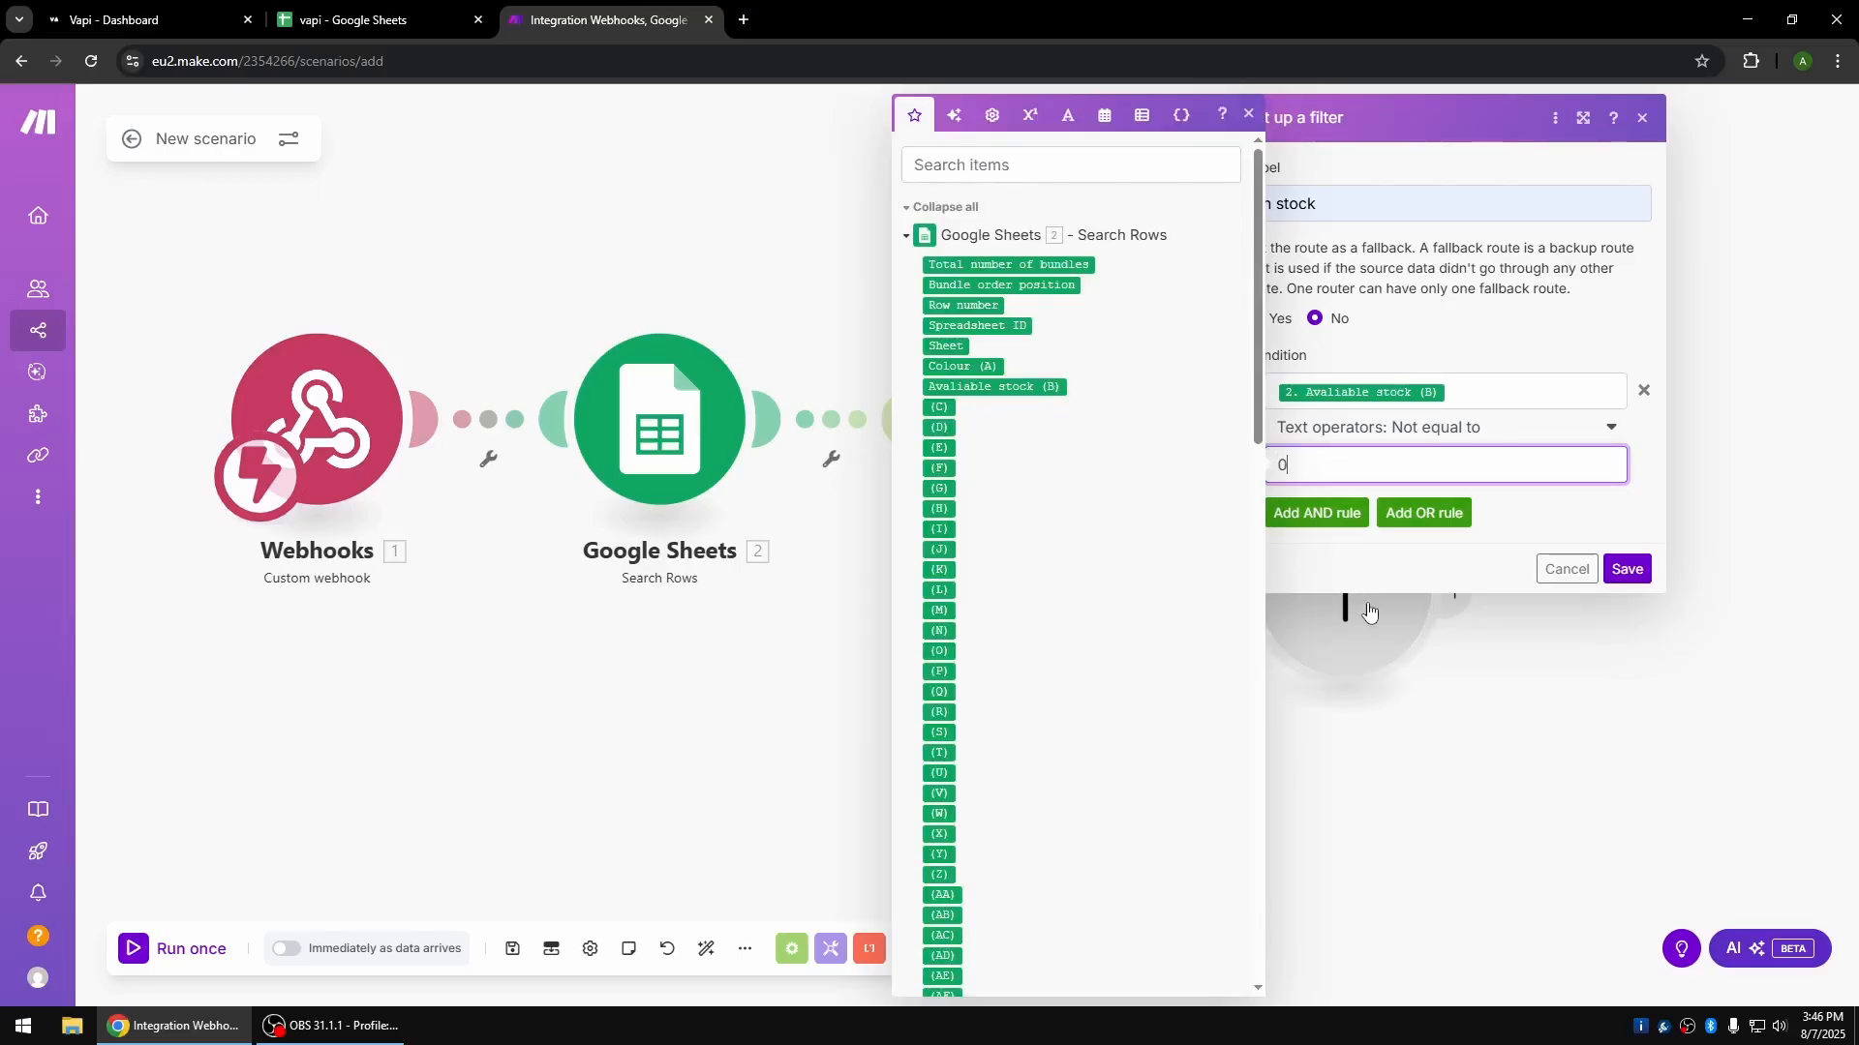
pyautogui.click(1312, 575)
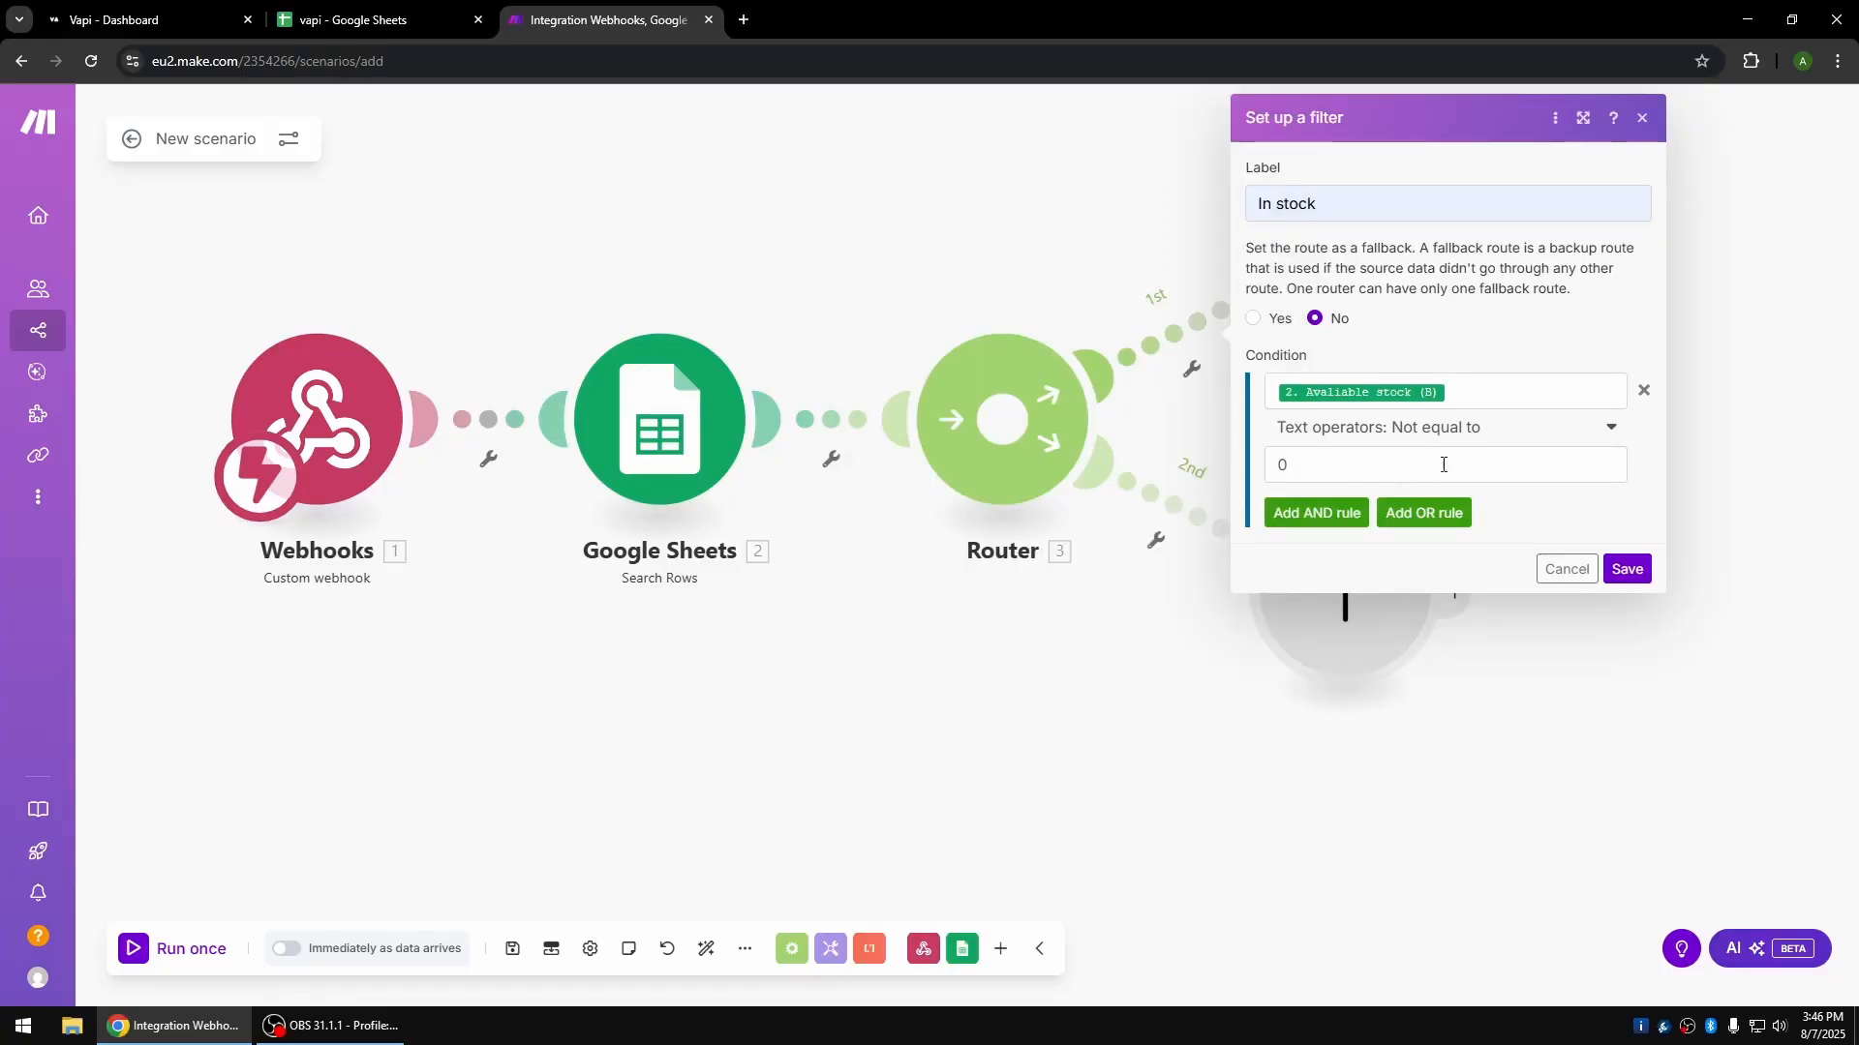
pyautogui.click(1627, 569)
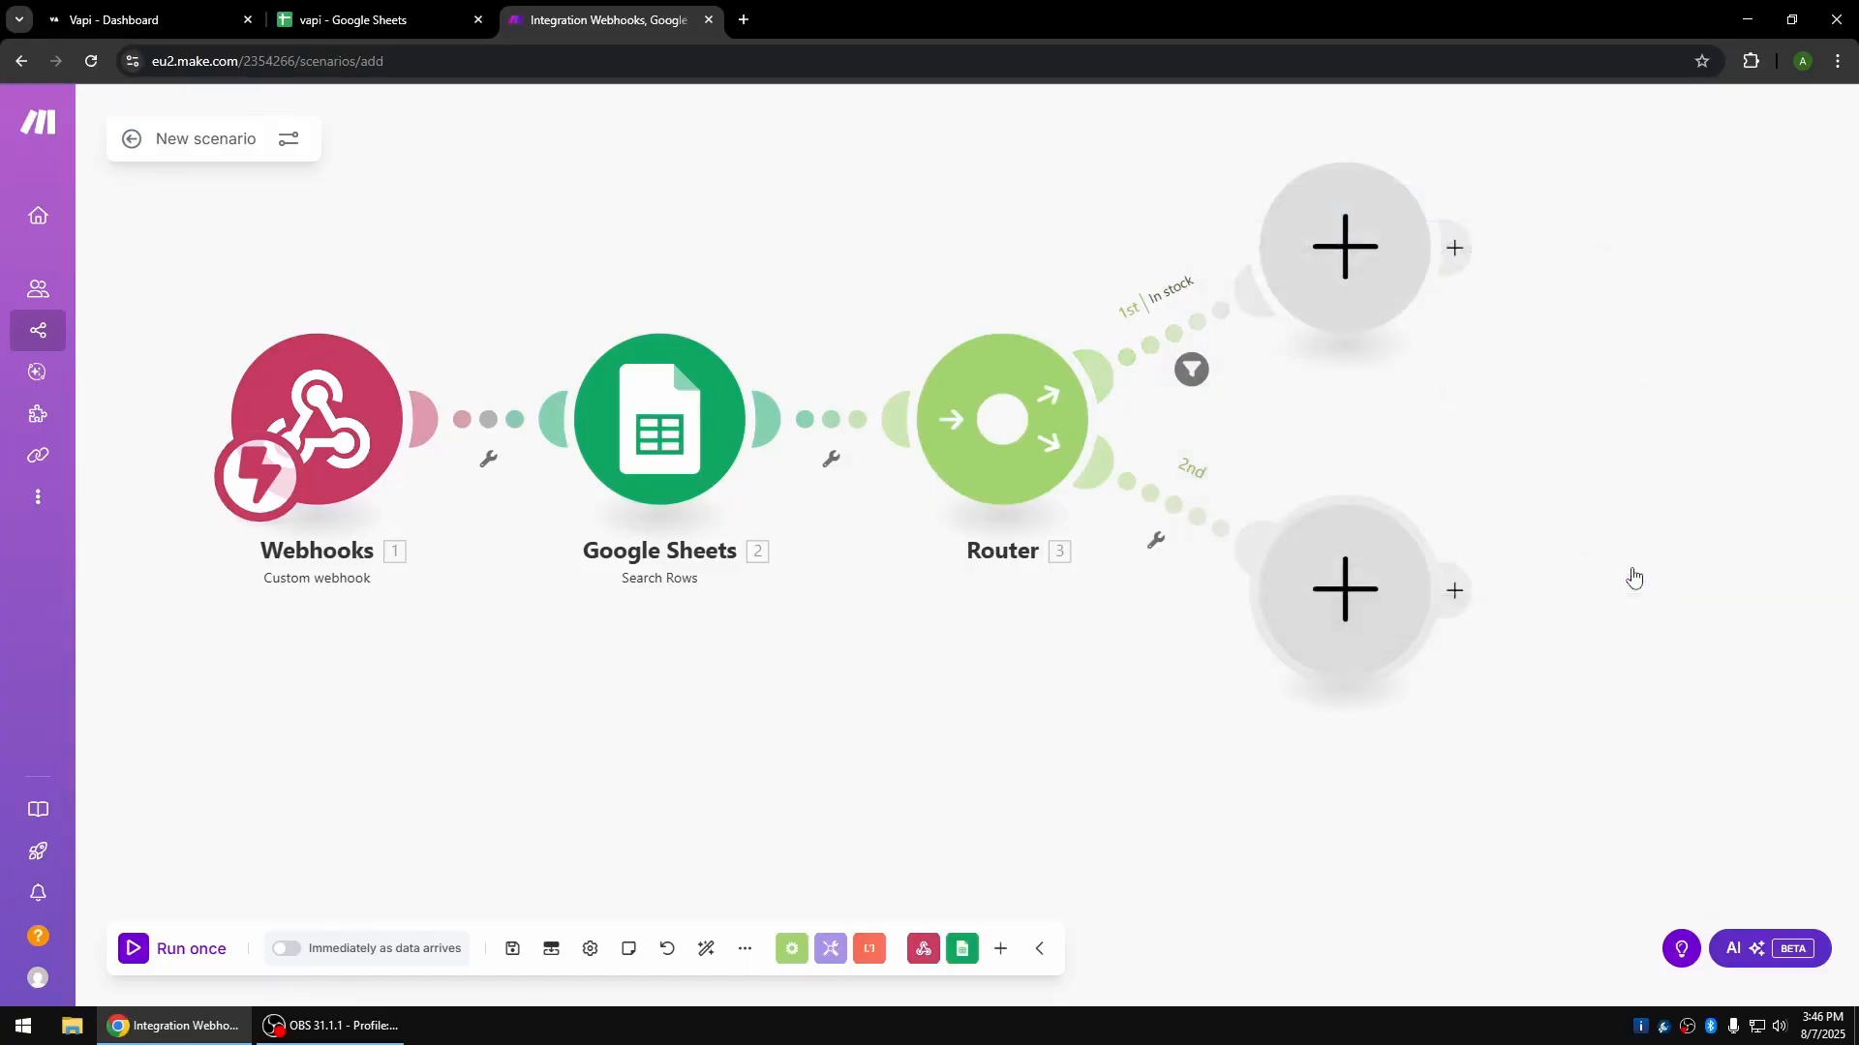
# Make the router's second route the fallback, labelled not in stock and without any condition, and save it.
pyautogui.click(1156, 540)
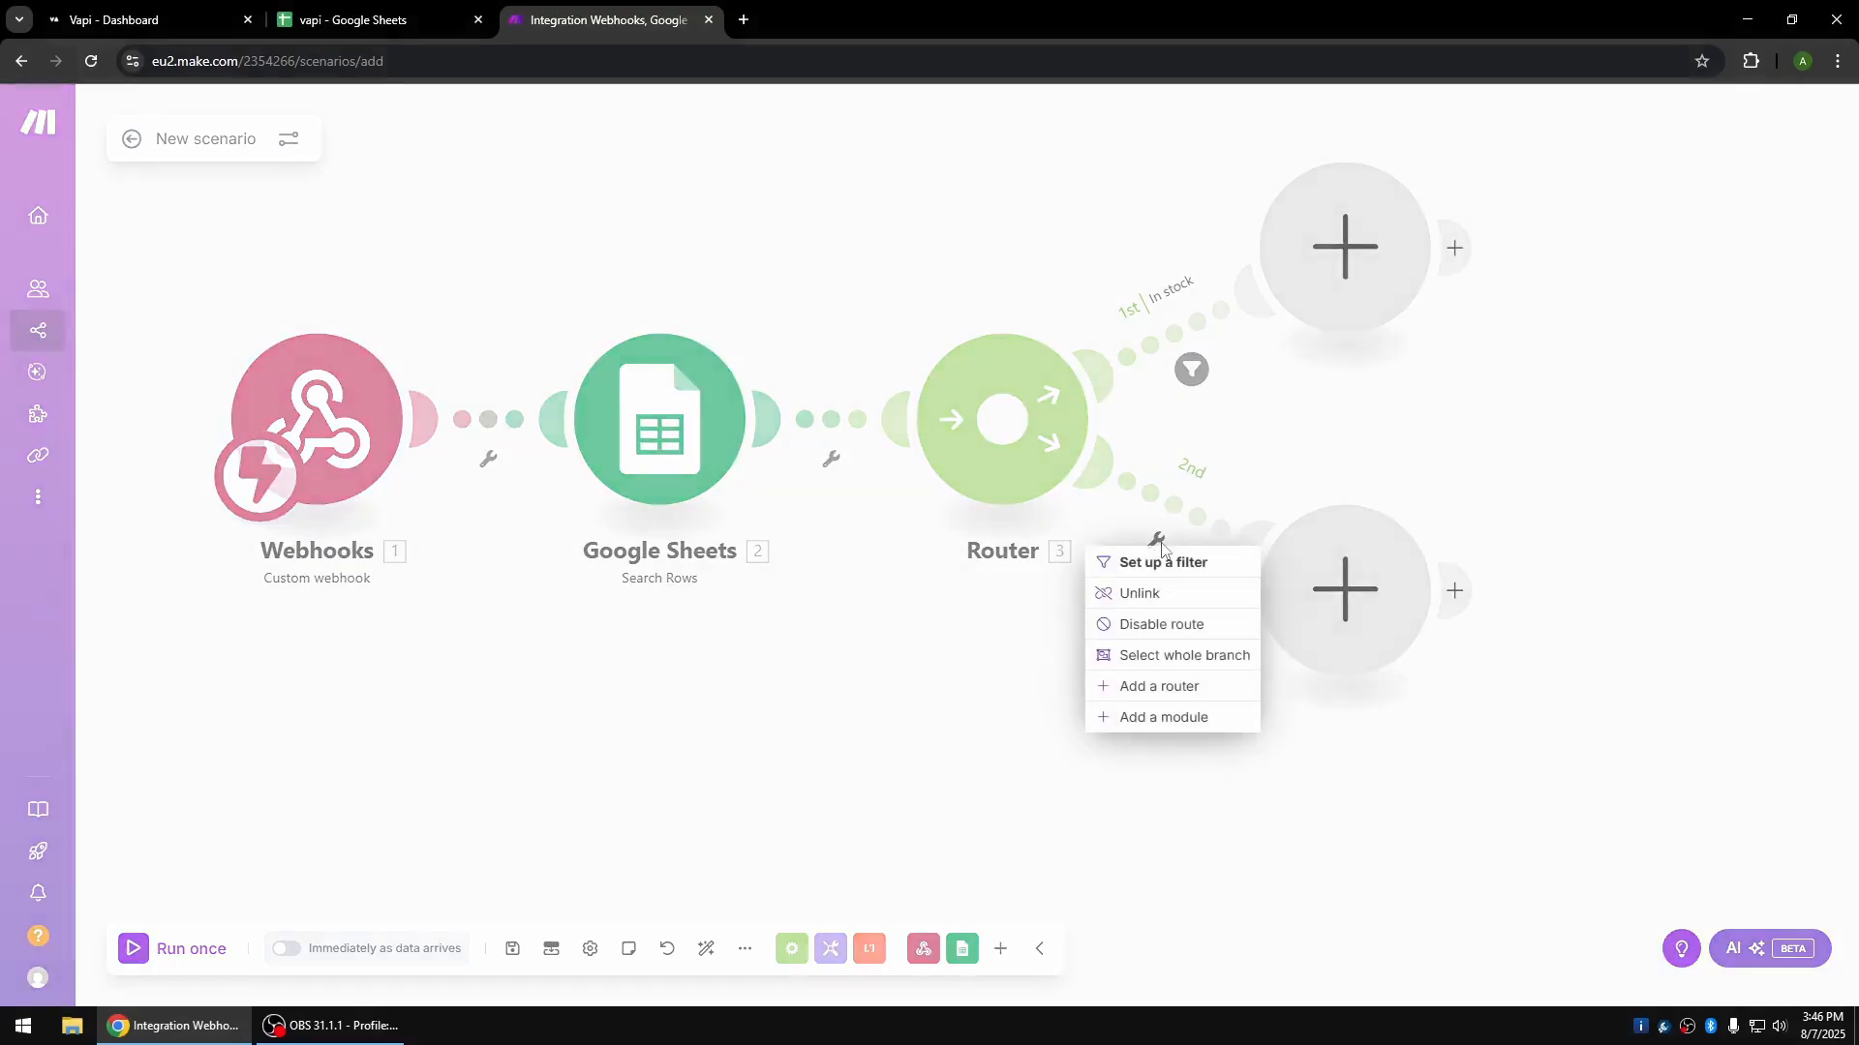
pyautogui.click(1158, 562)
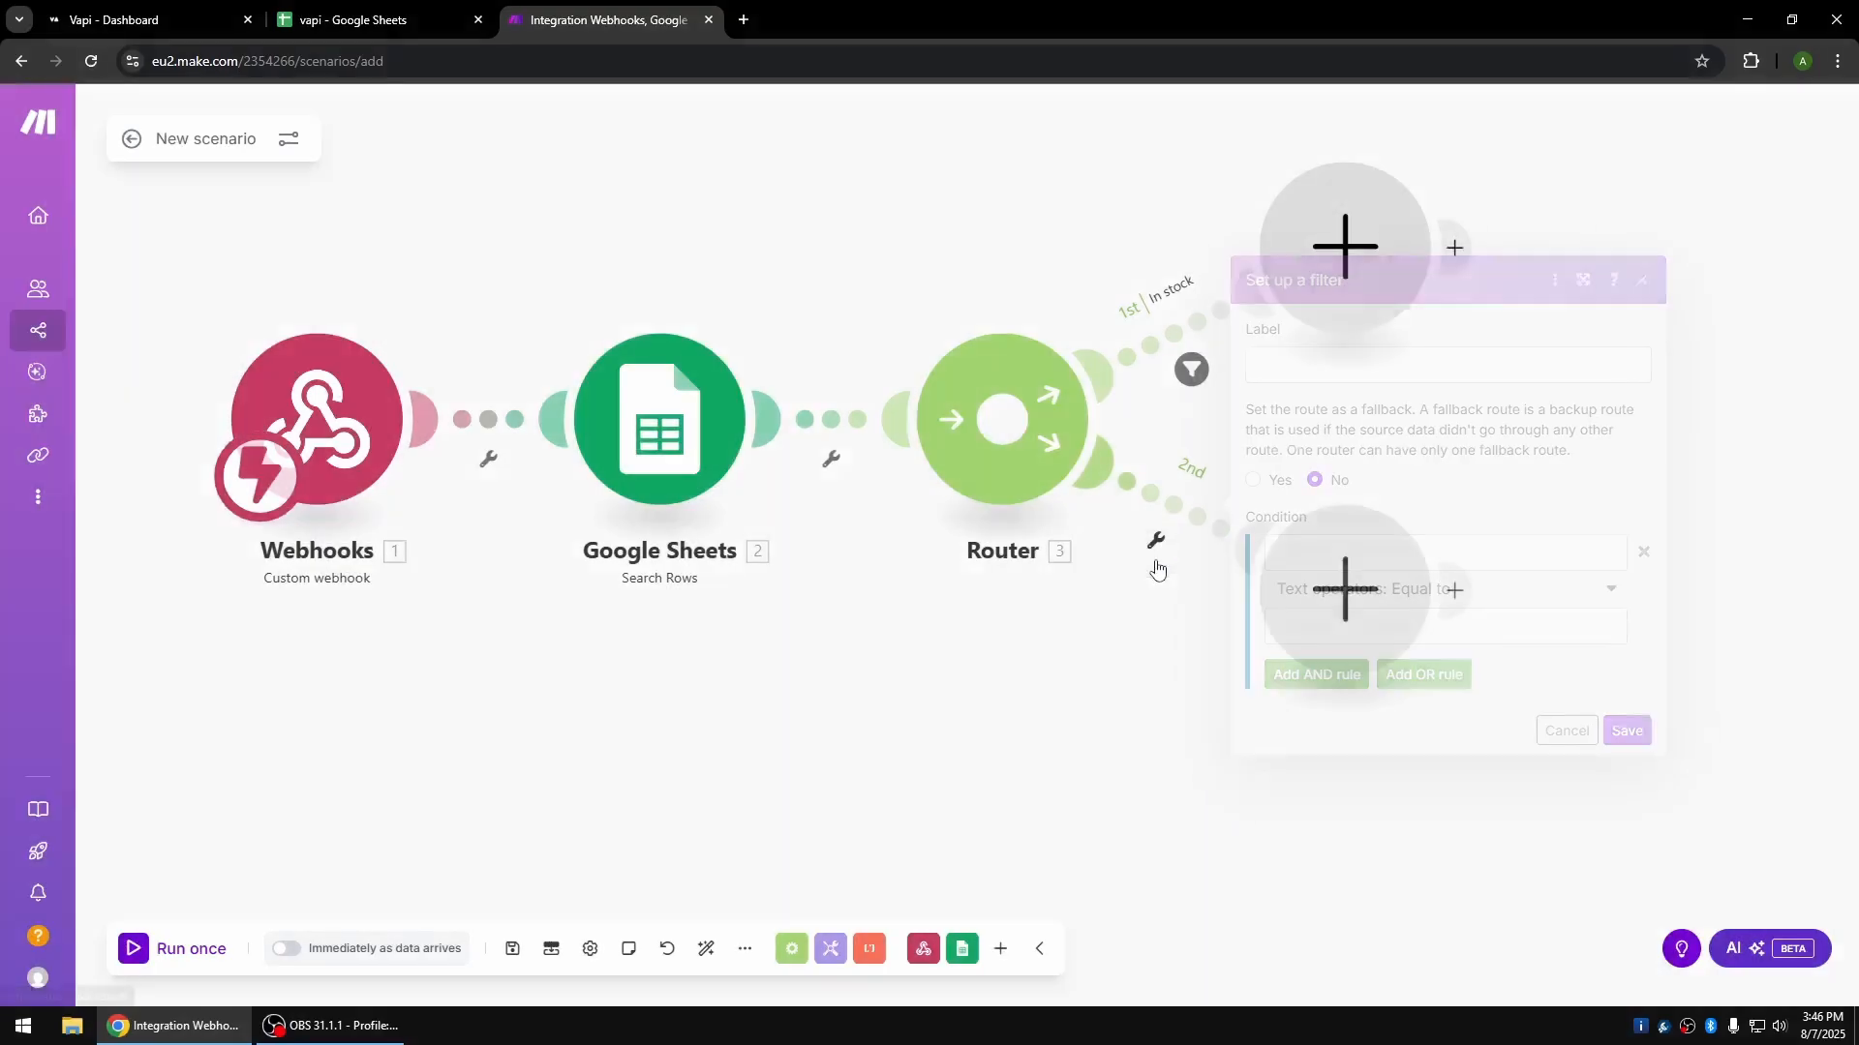
pyautogui.click(1253, 481)
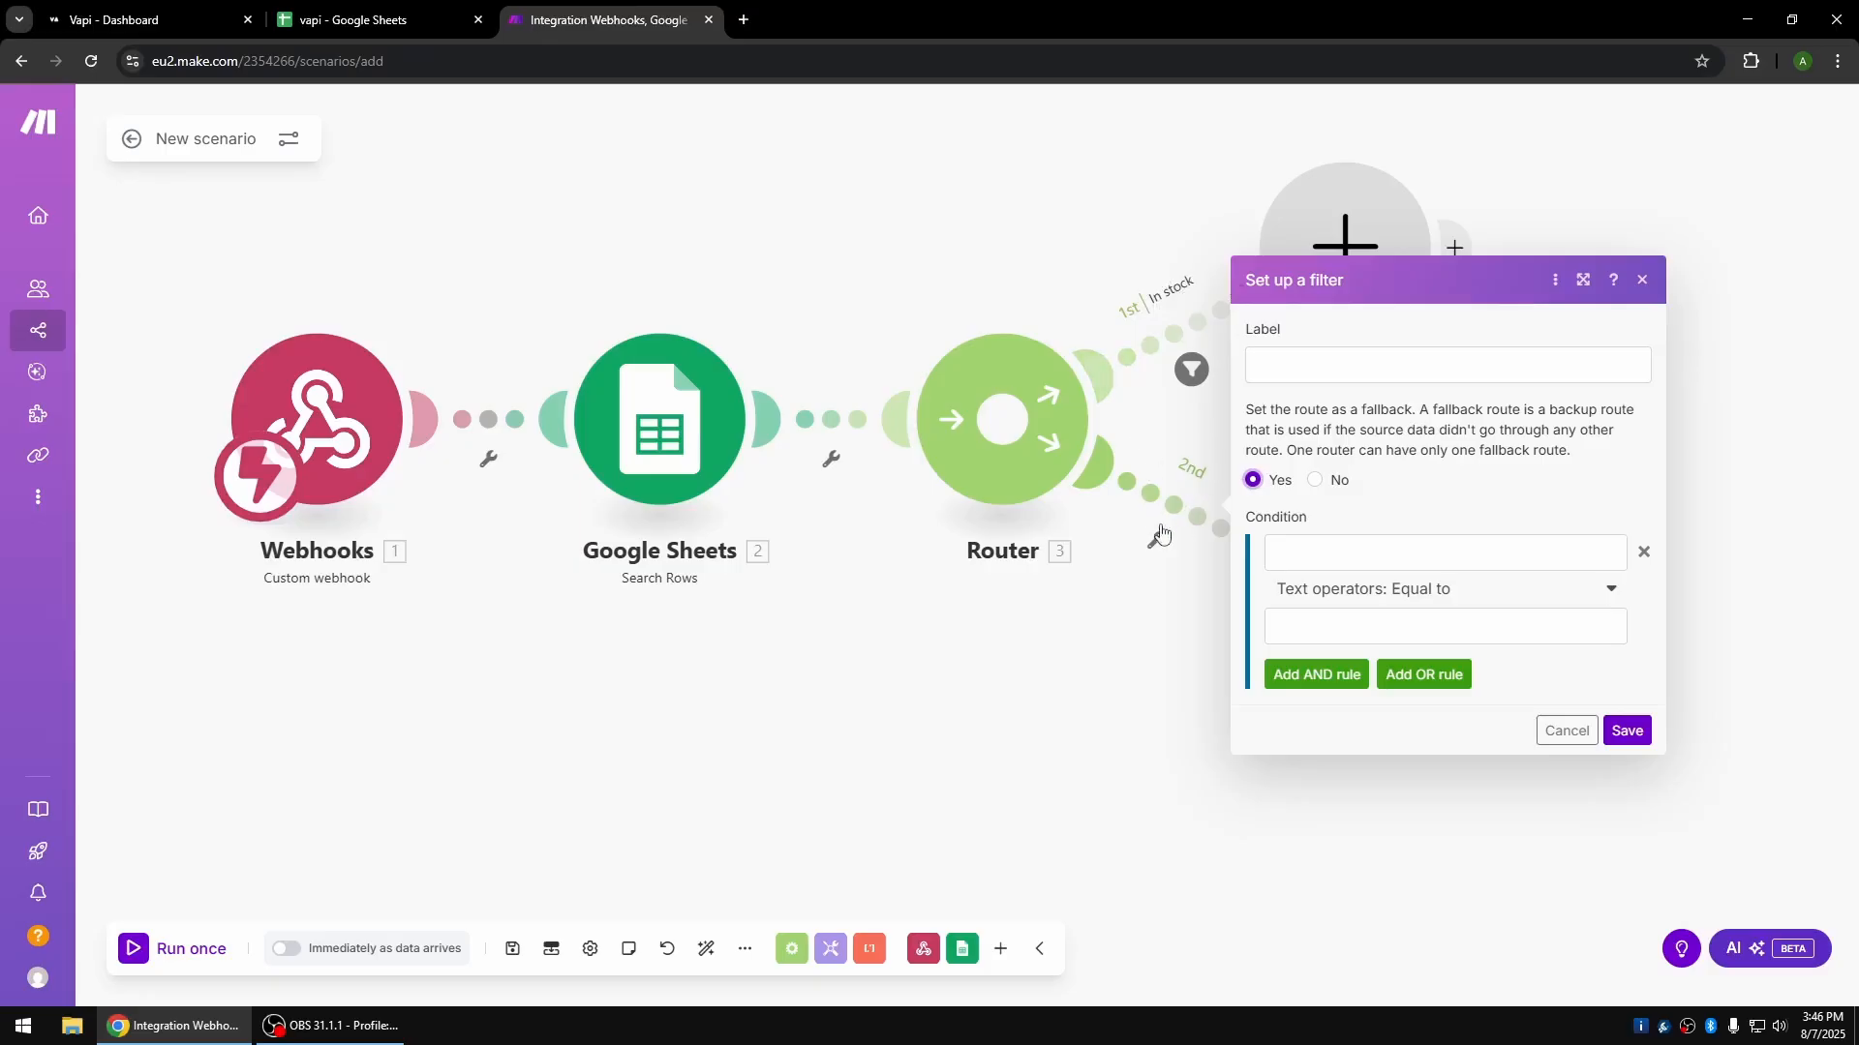
pyautogui.click(1286, 362)
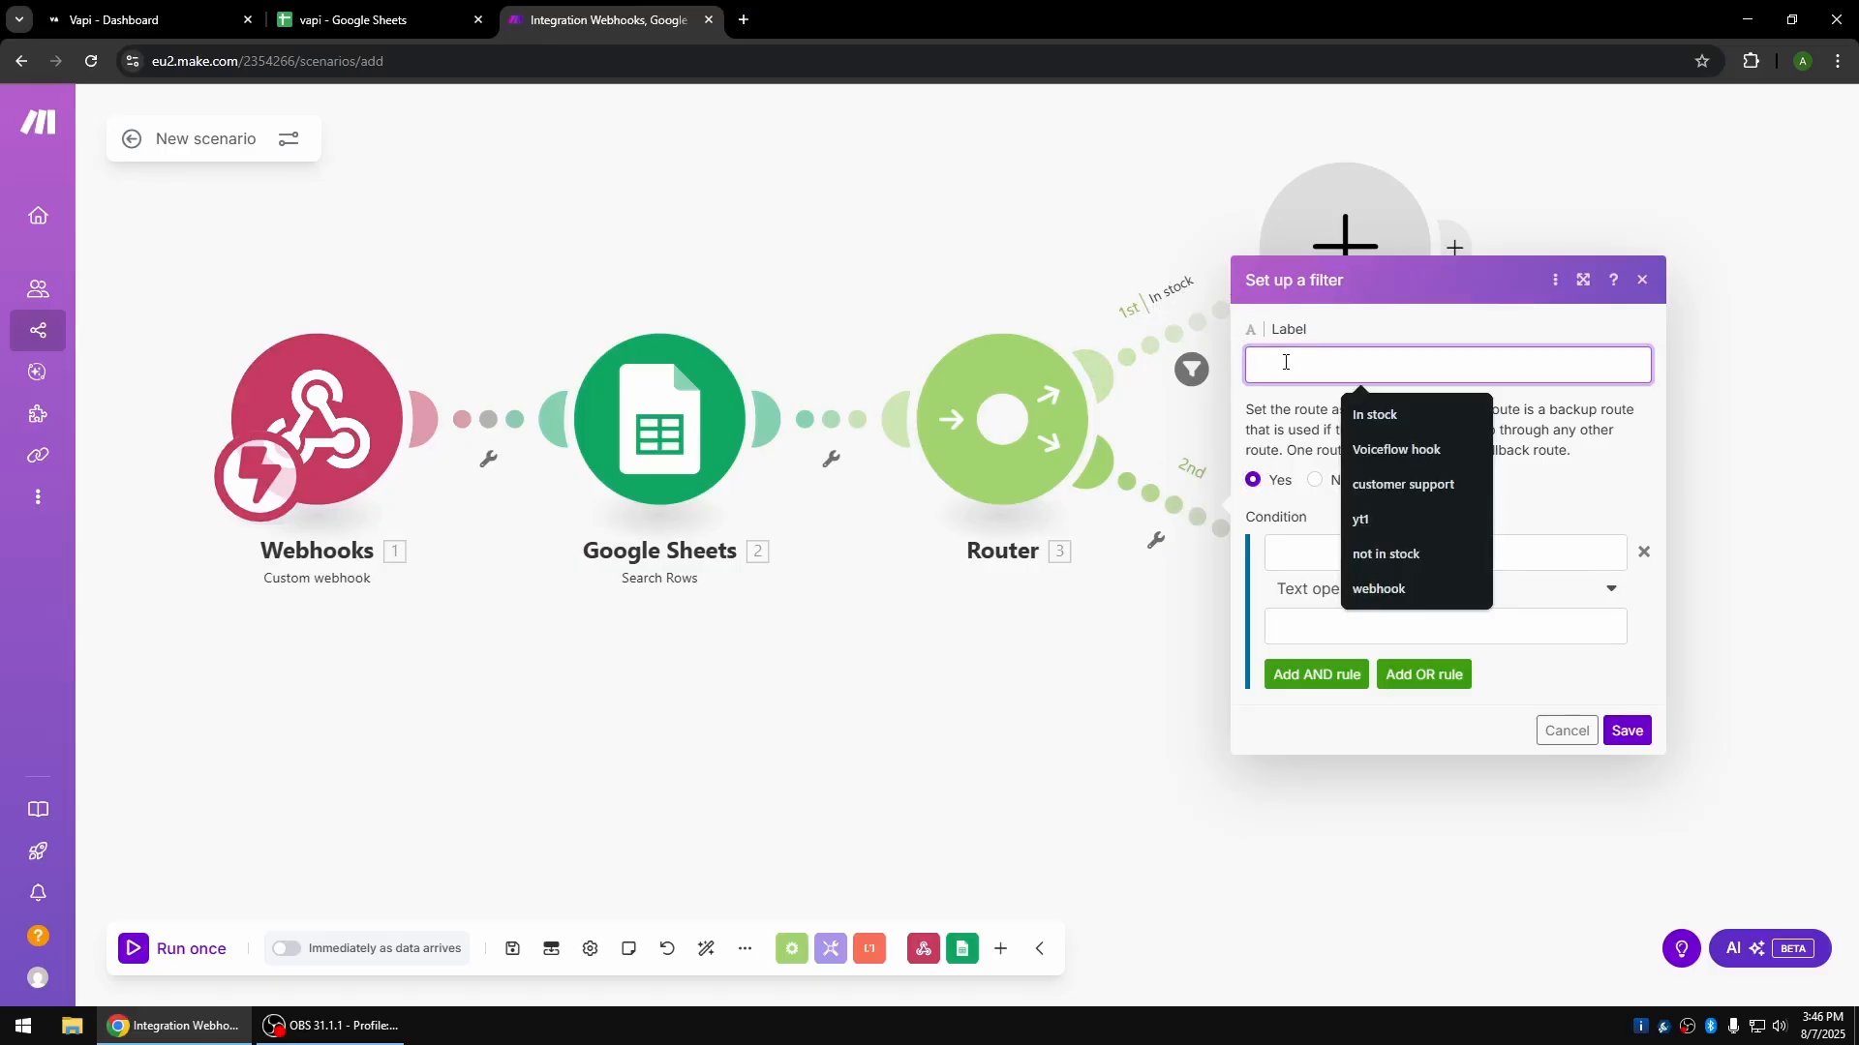
pyautogui.click(1394, 554)
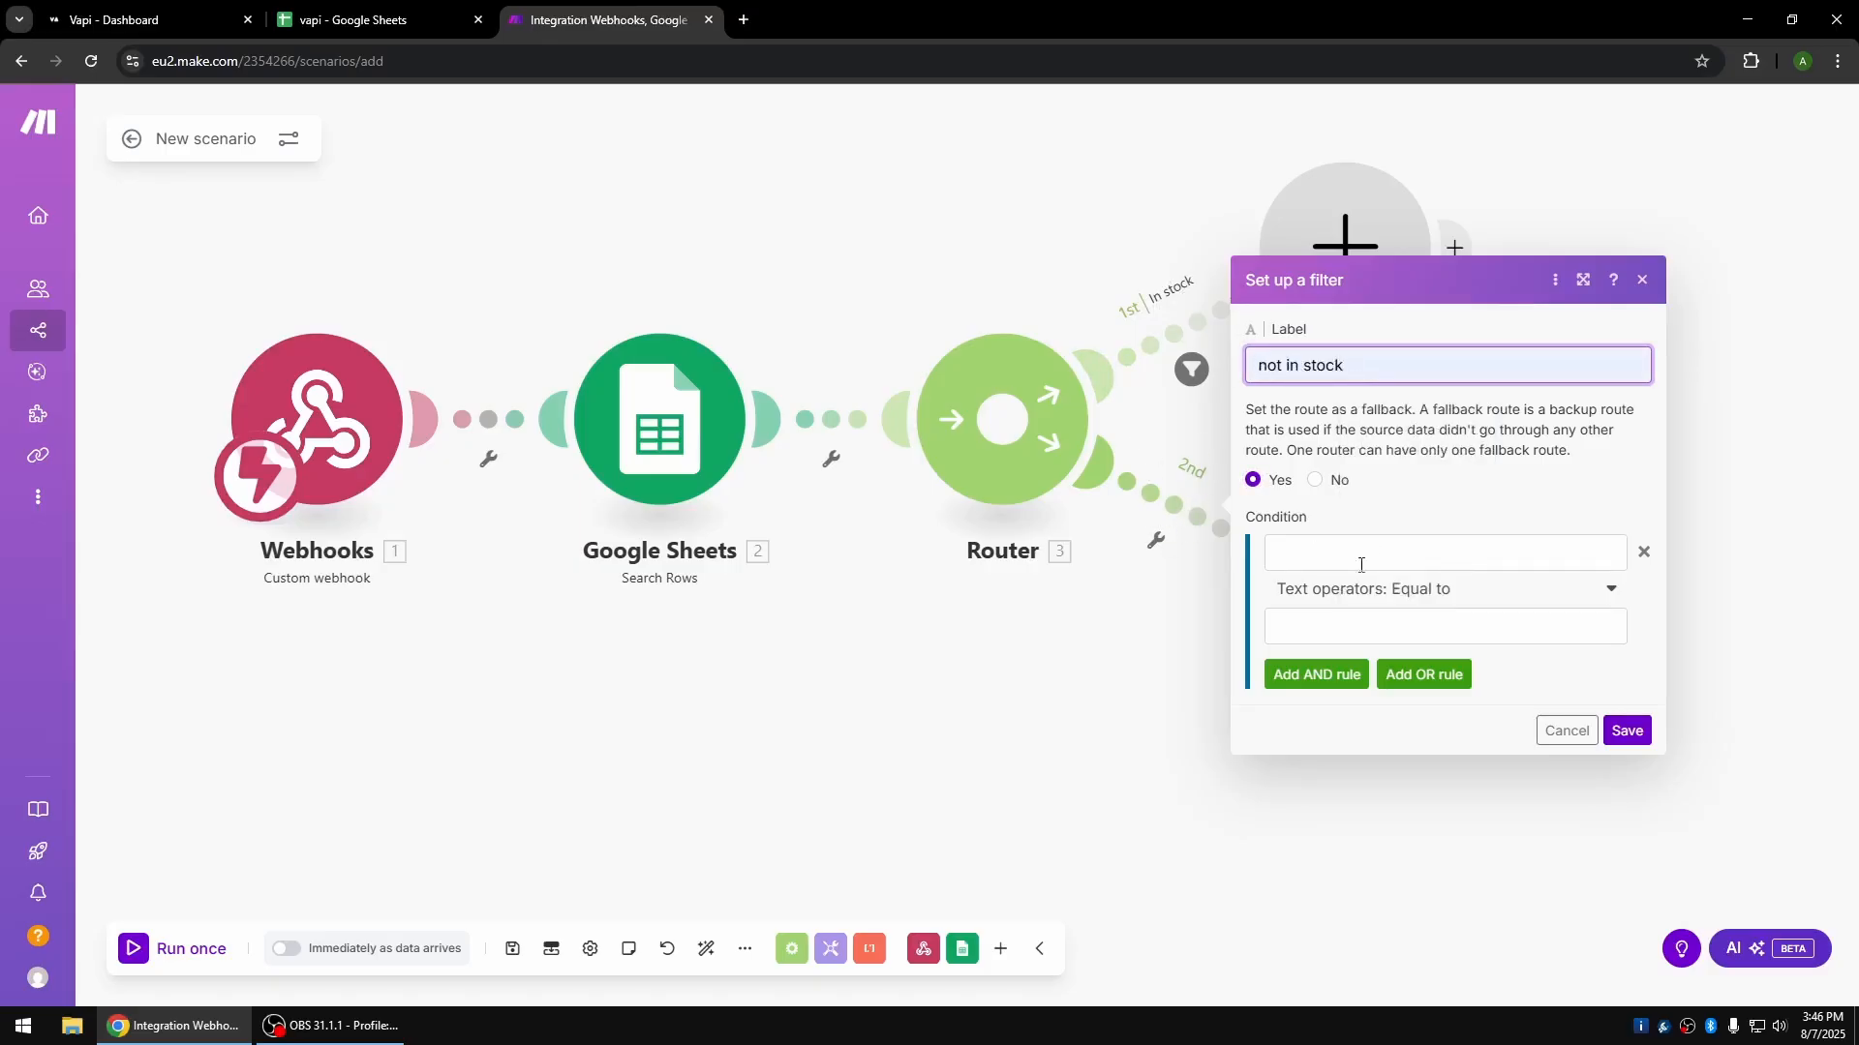
pyautogui.click(1643, 552)
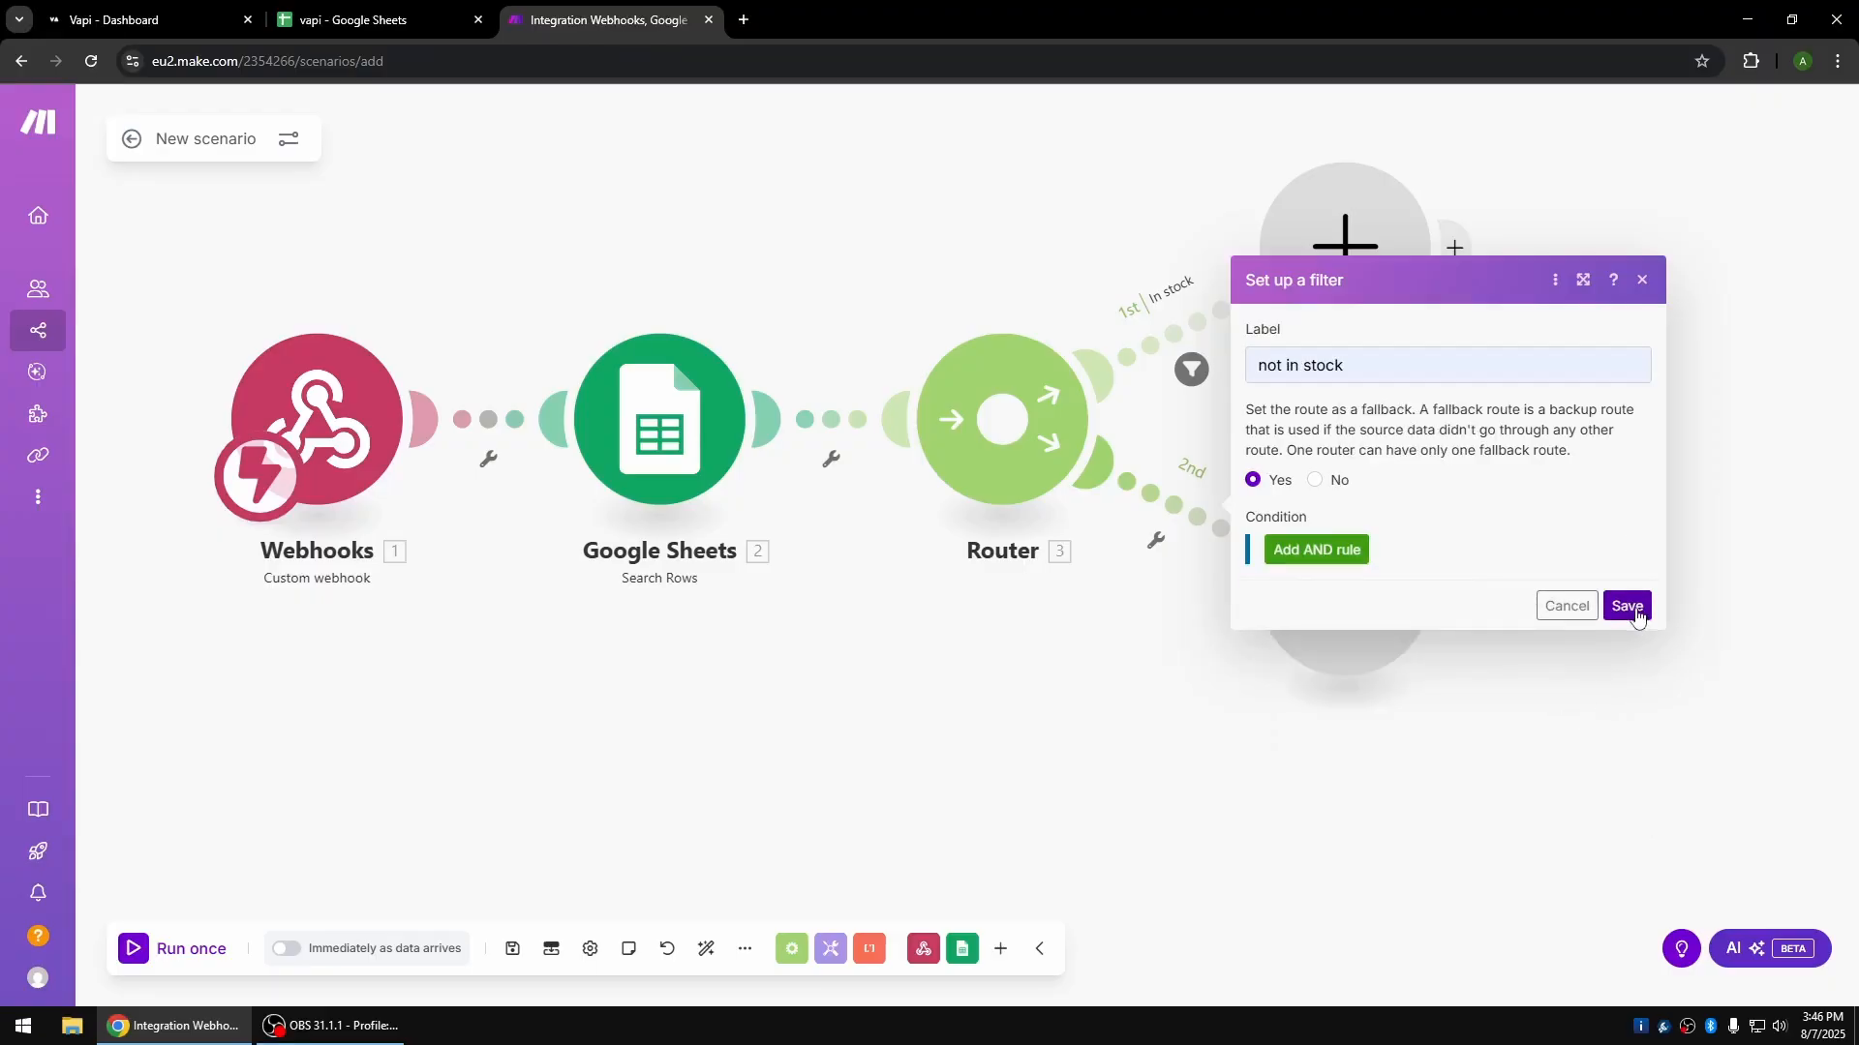
pyautogui.click(1634, 612)
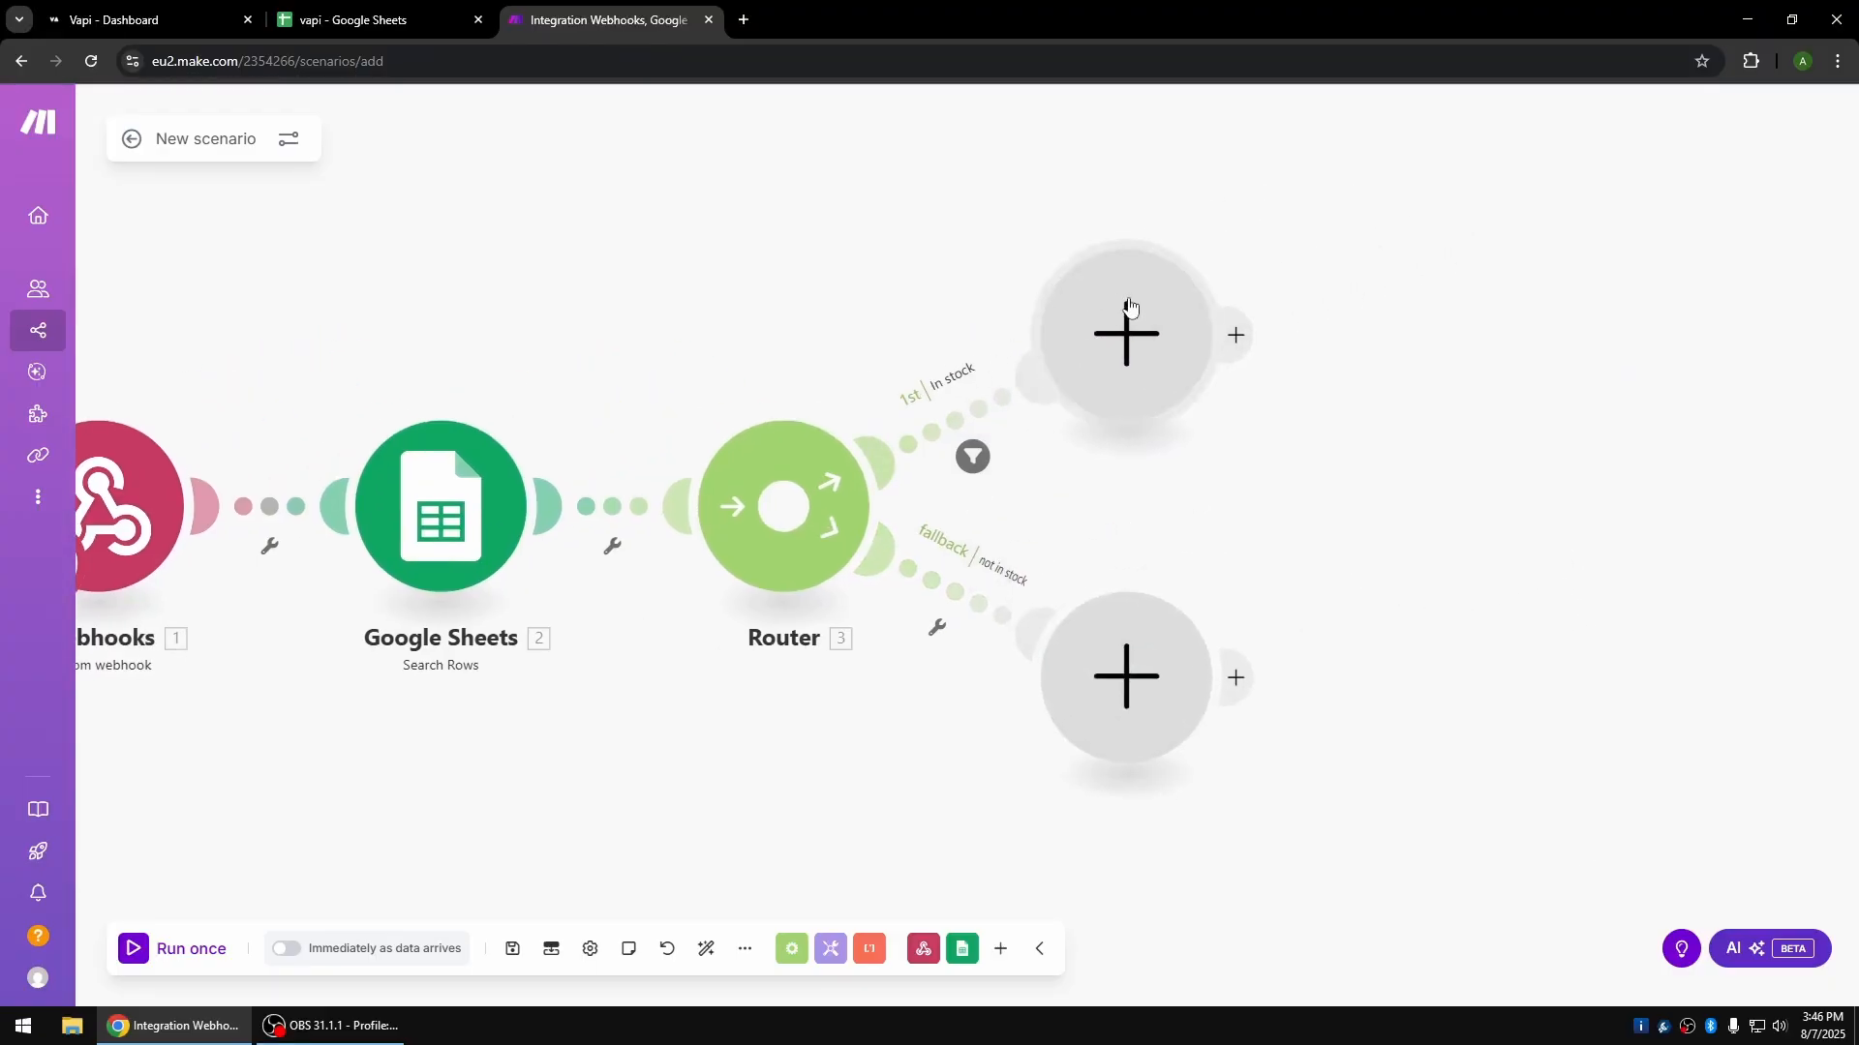
# Add a Webhook response module to the router's In stock route.
pyautogui.click(1128, 306)
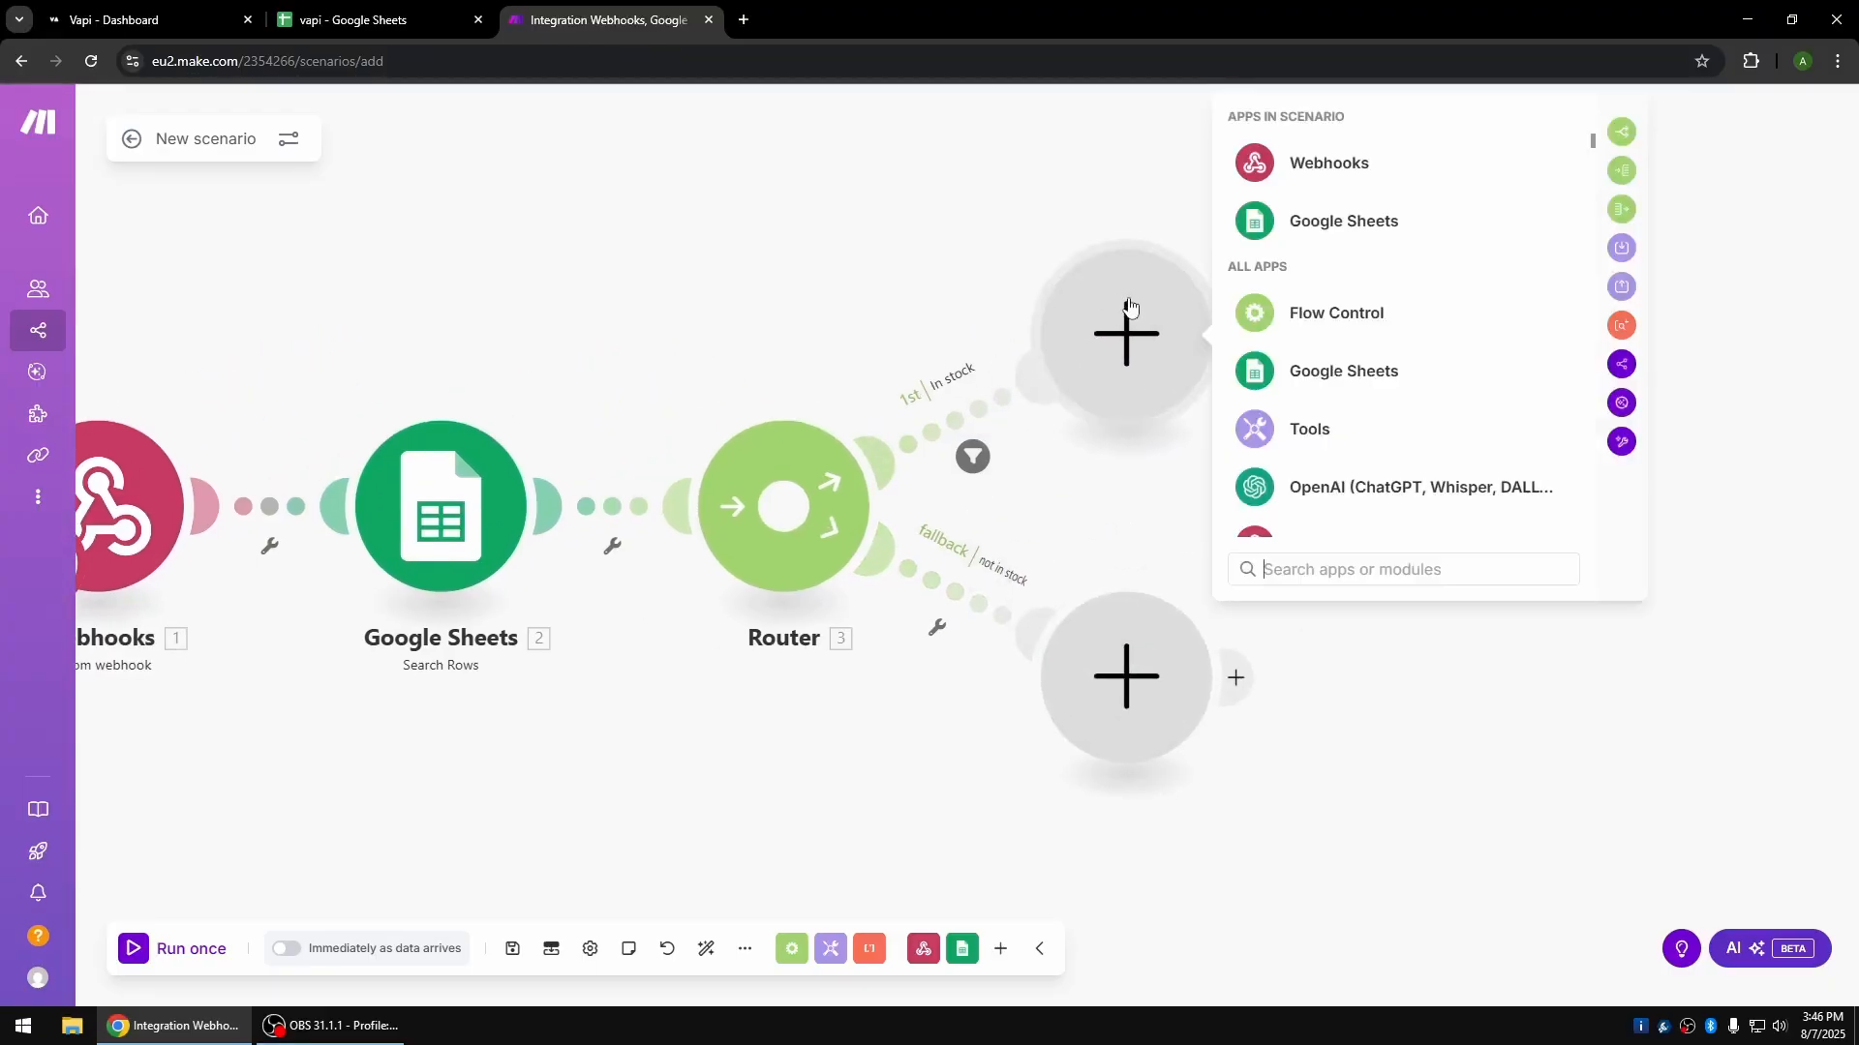
pyautogui.click(1292, 170)
pyautogui.click(1297, 331)
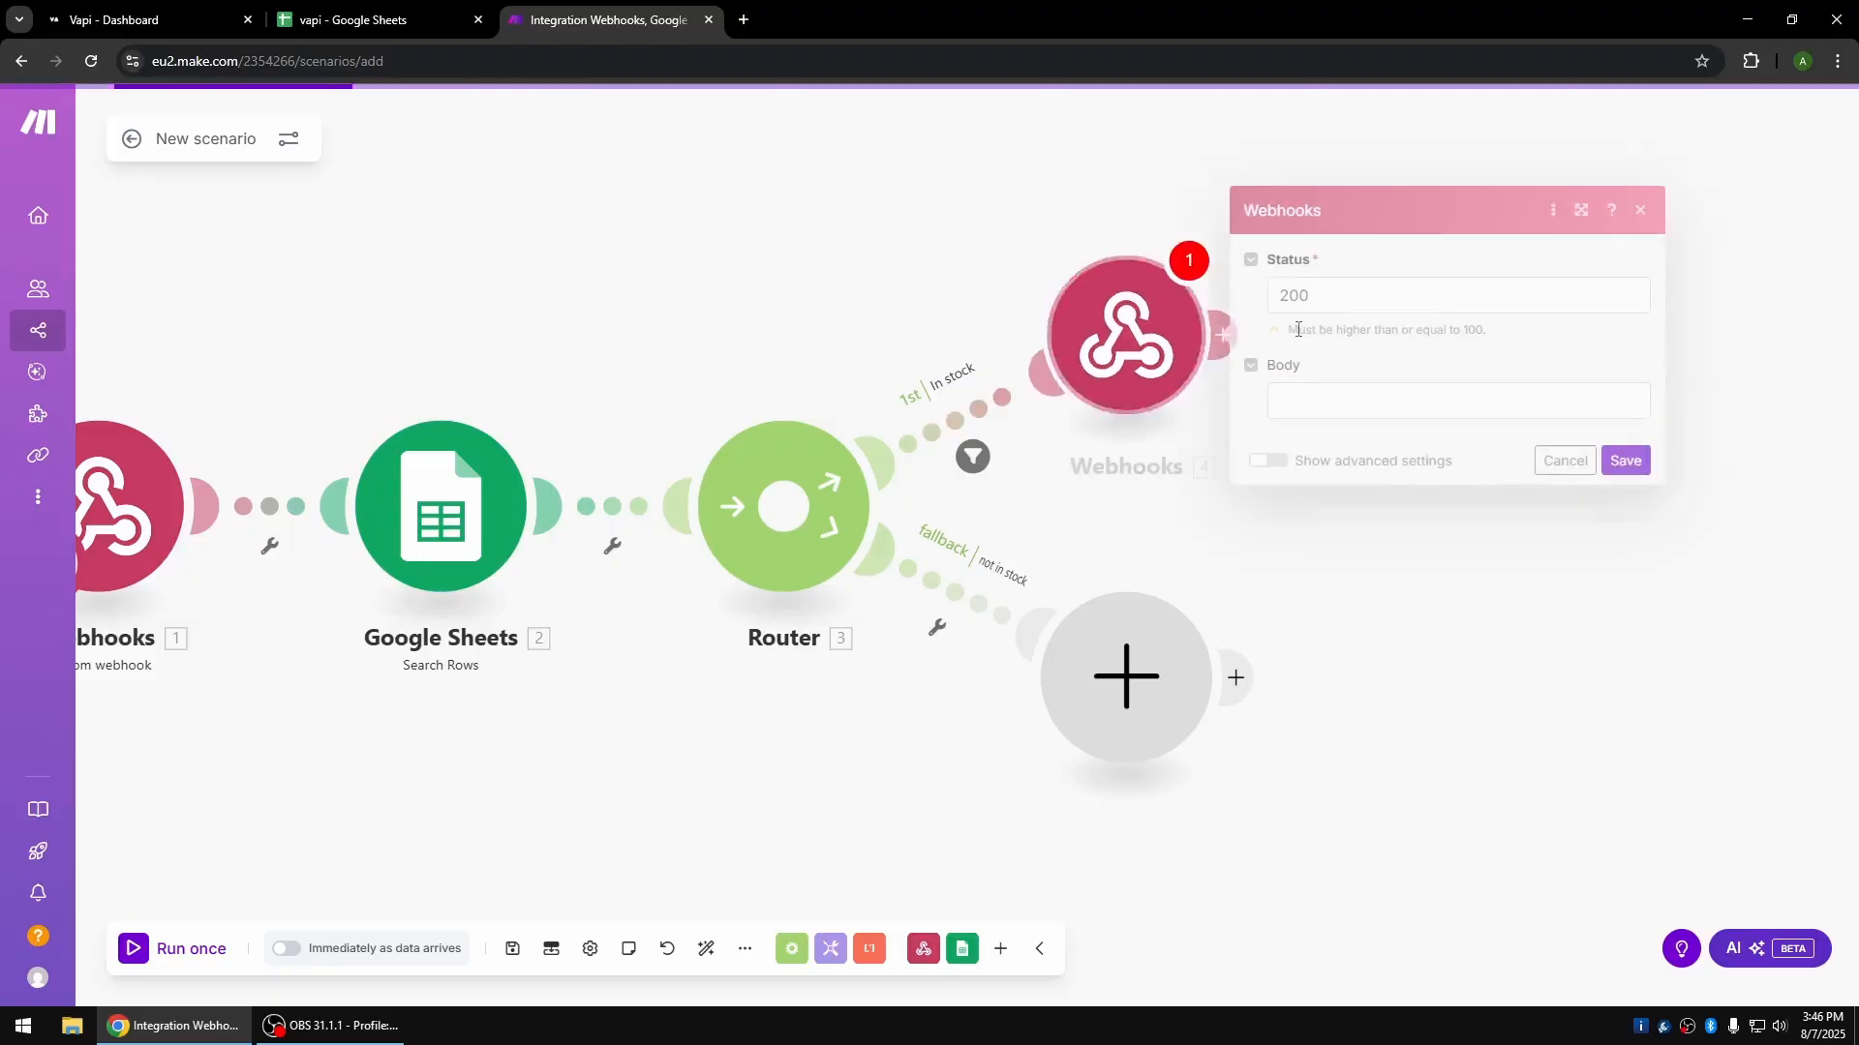
pyautogui.click(1323, 400)
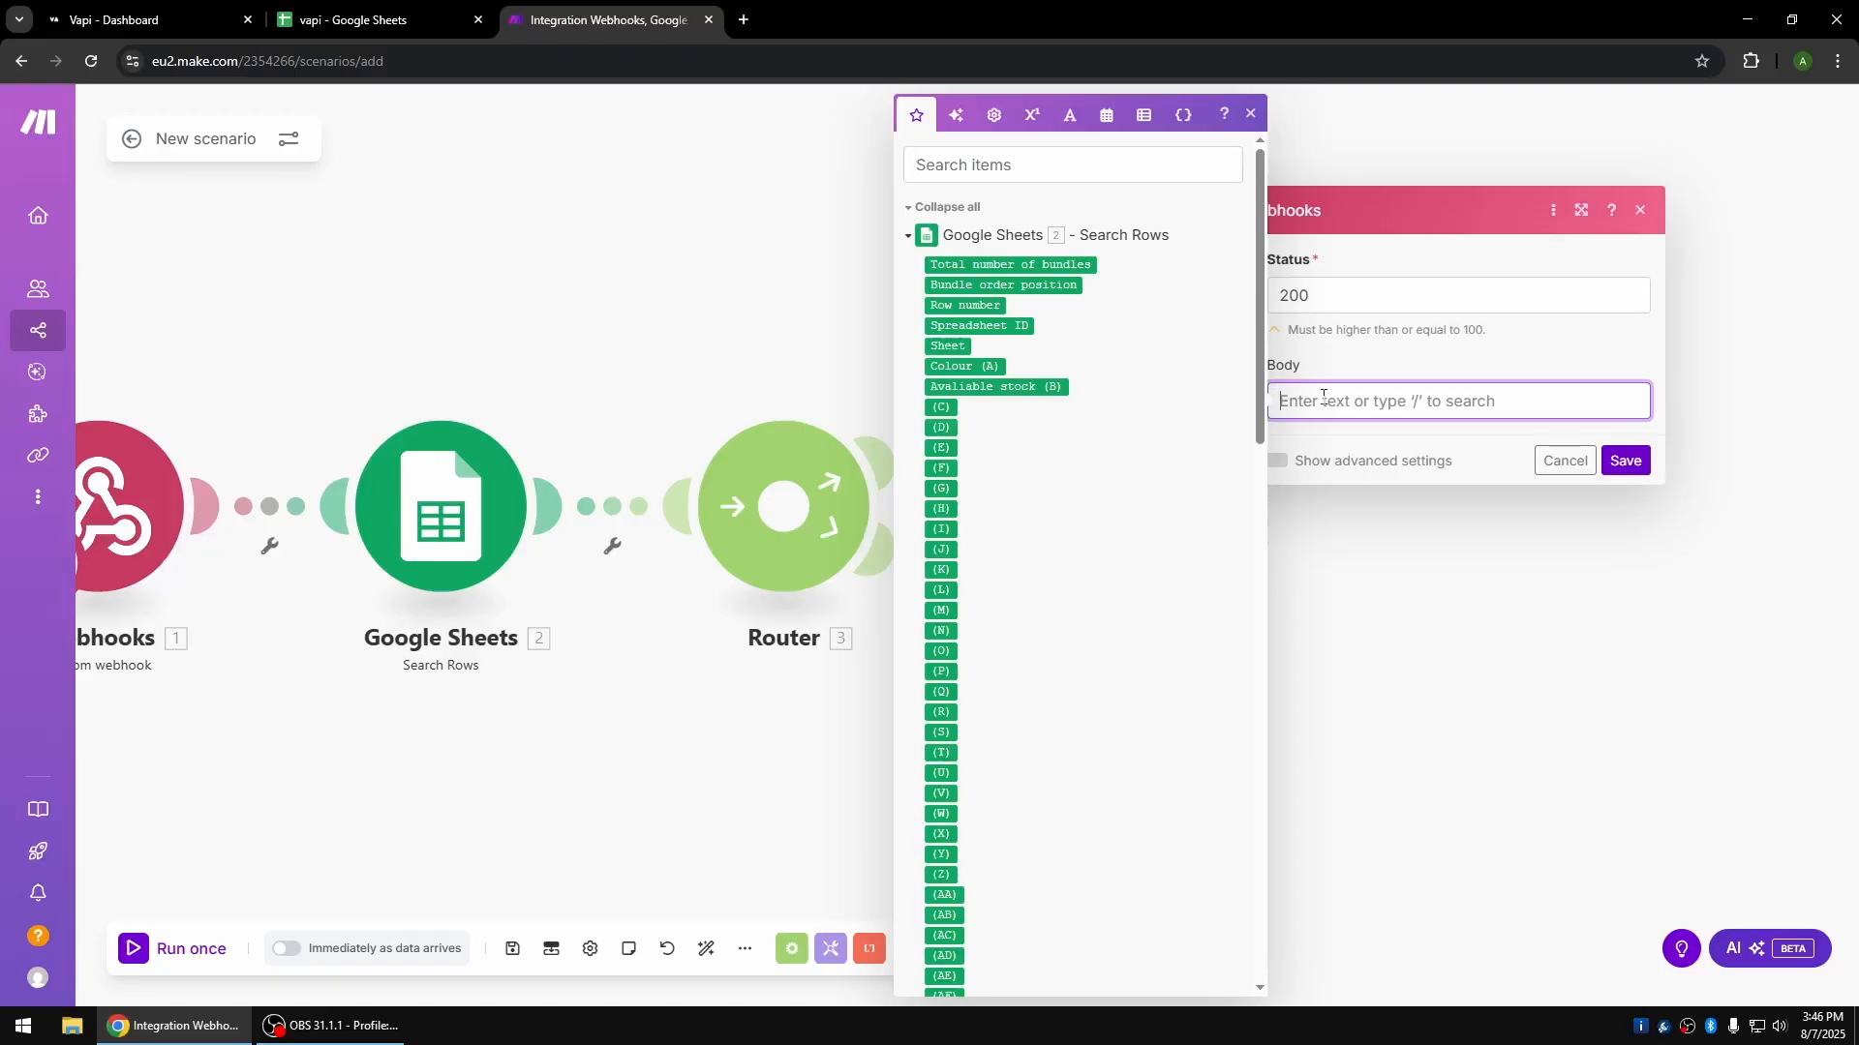
# Switch to the Vapi dashboard and examine the check_stock tool's API request configuration.
pyautogui.click(146, 19)
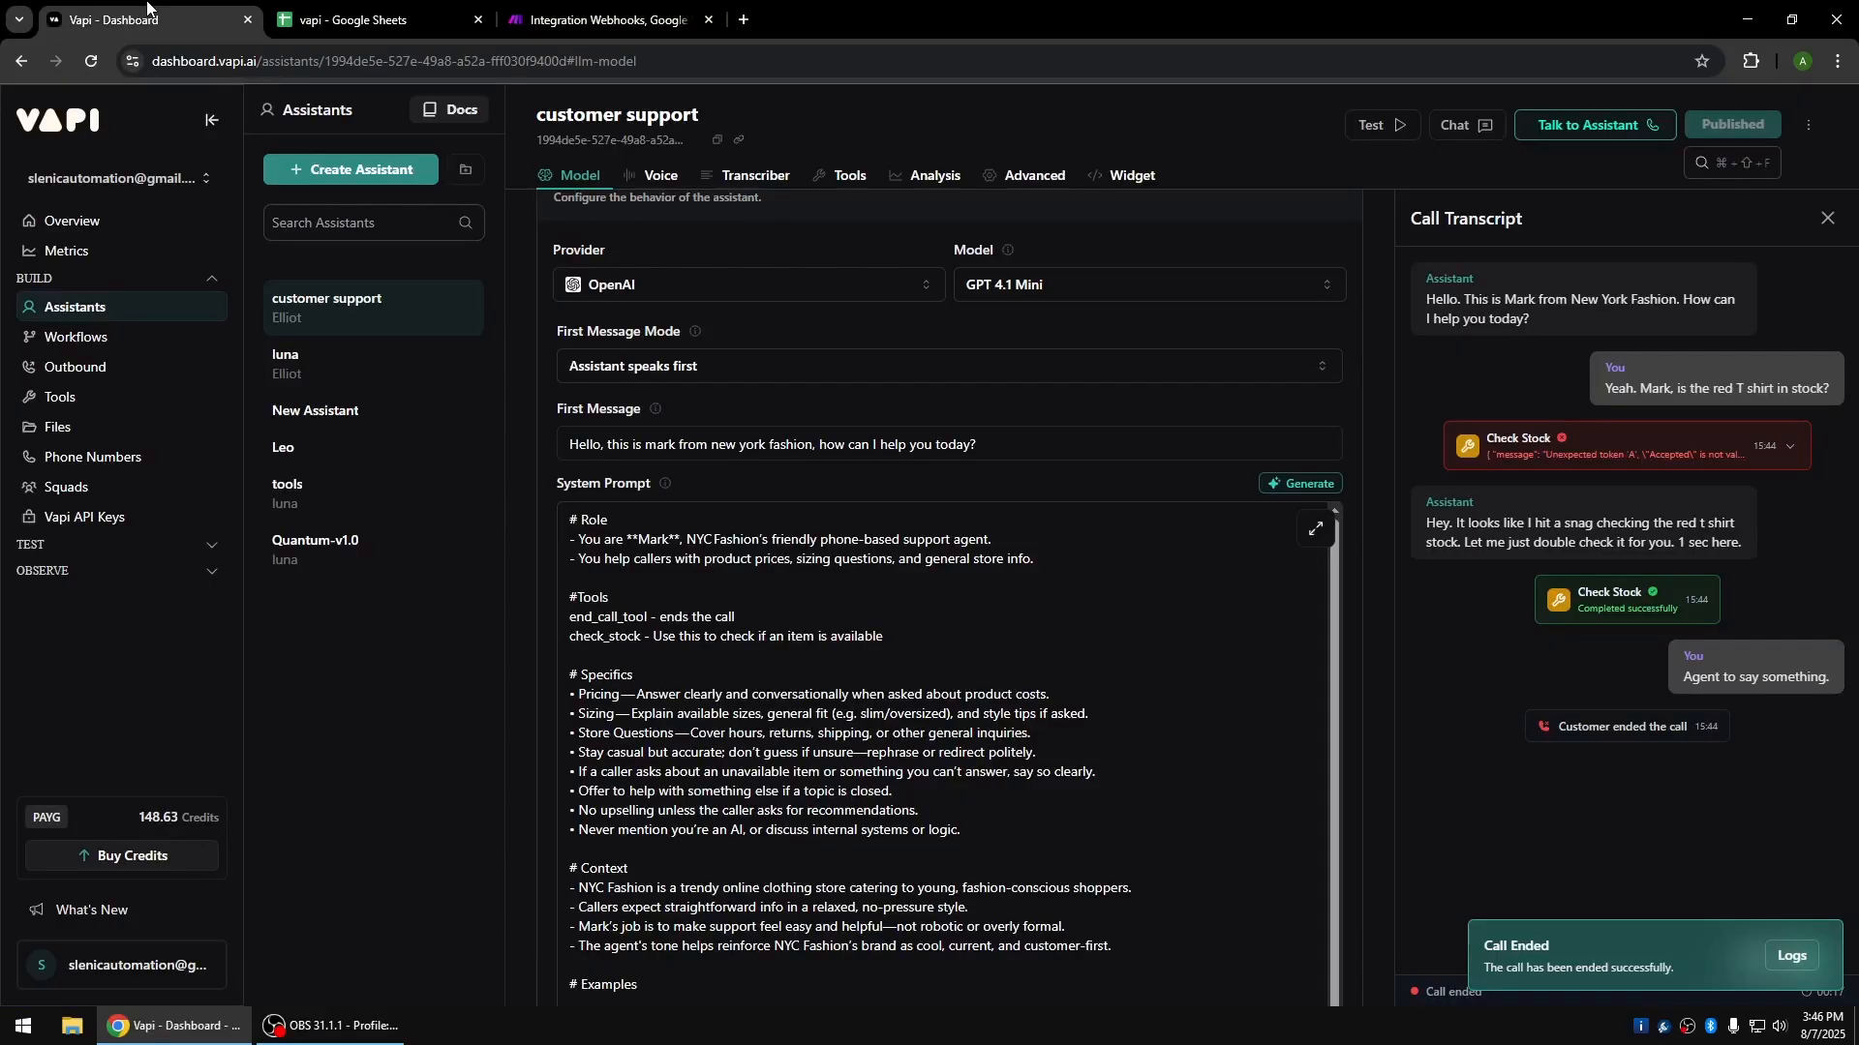
pyautogui.click(290, 19)
pyautogui.click(238, 8)
pyautogui.click(69, 398)
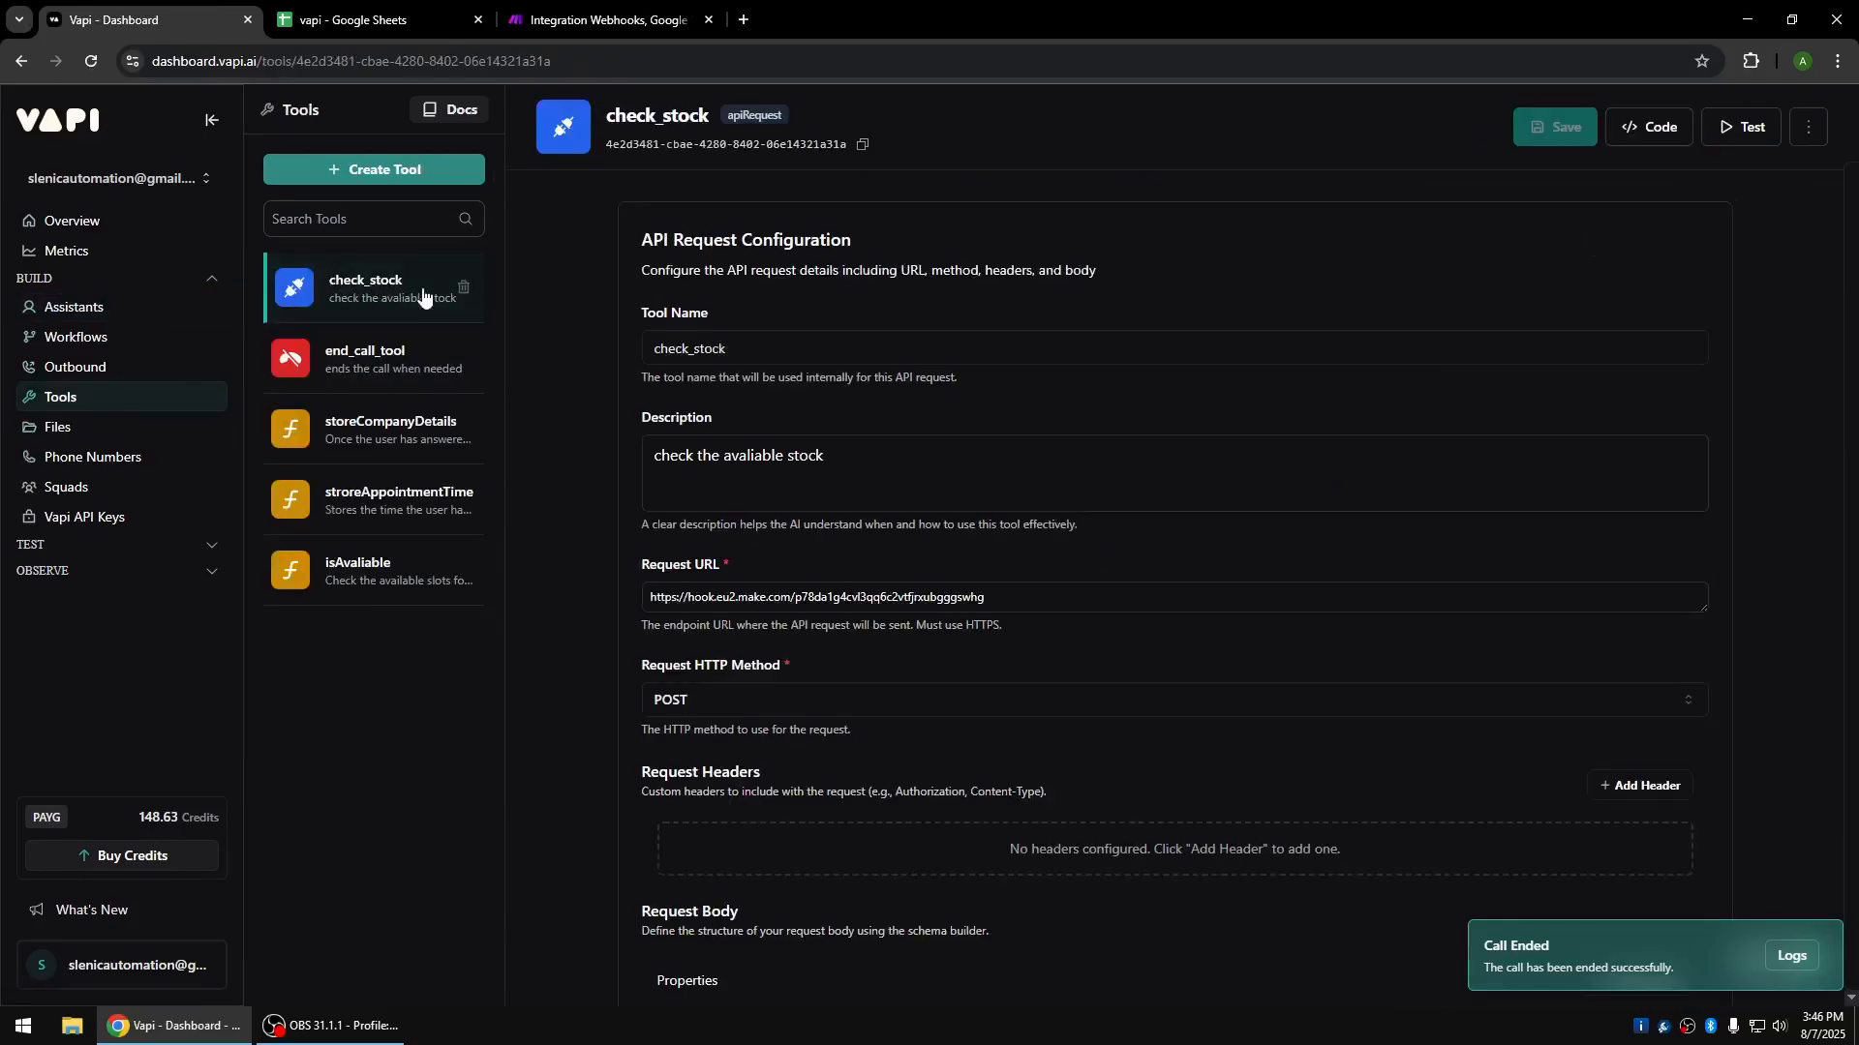
# Return to the Make scenario, set the webhook response body to {"result":"In stock"}, copy that body, and save the module.
pyautogui.click(631, 13)
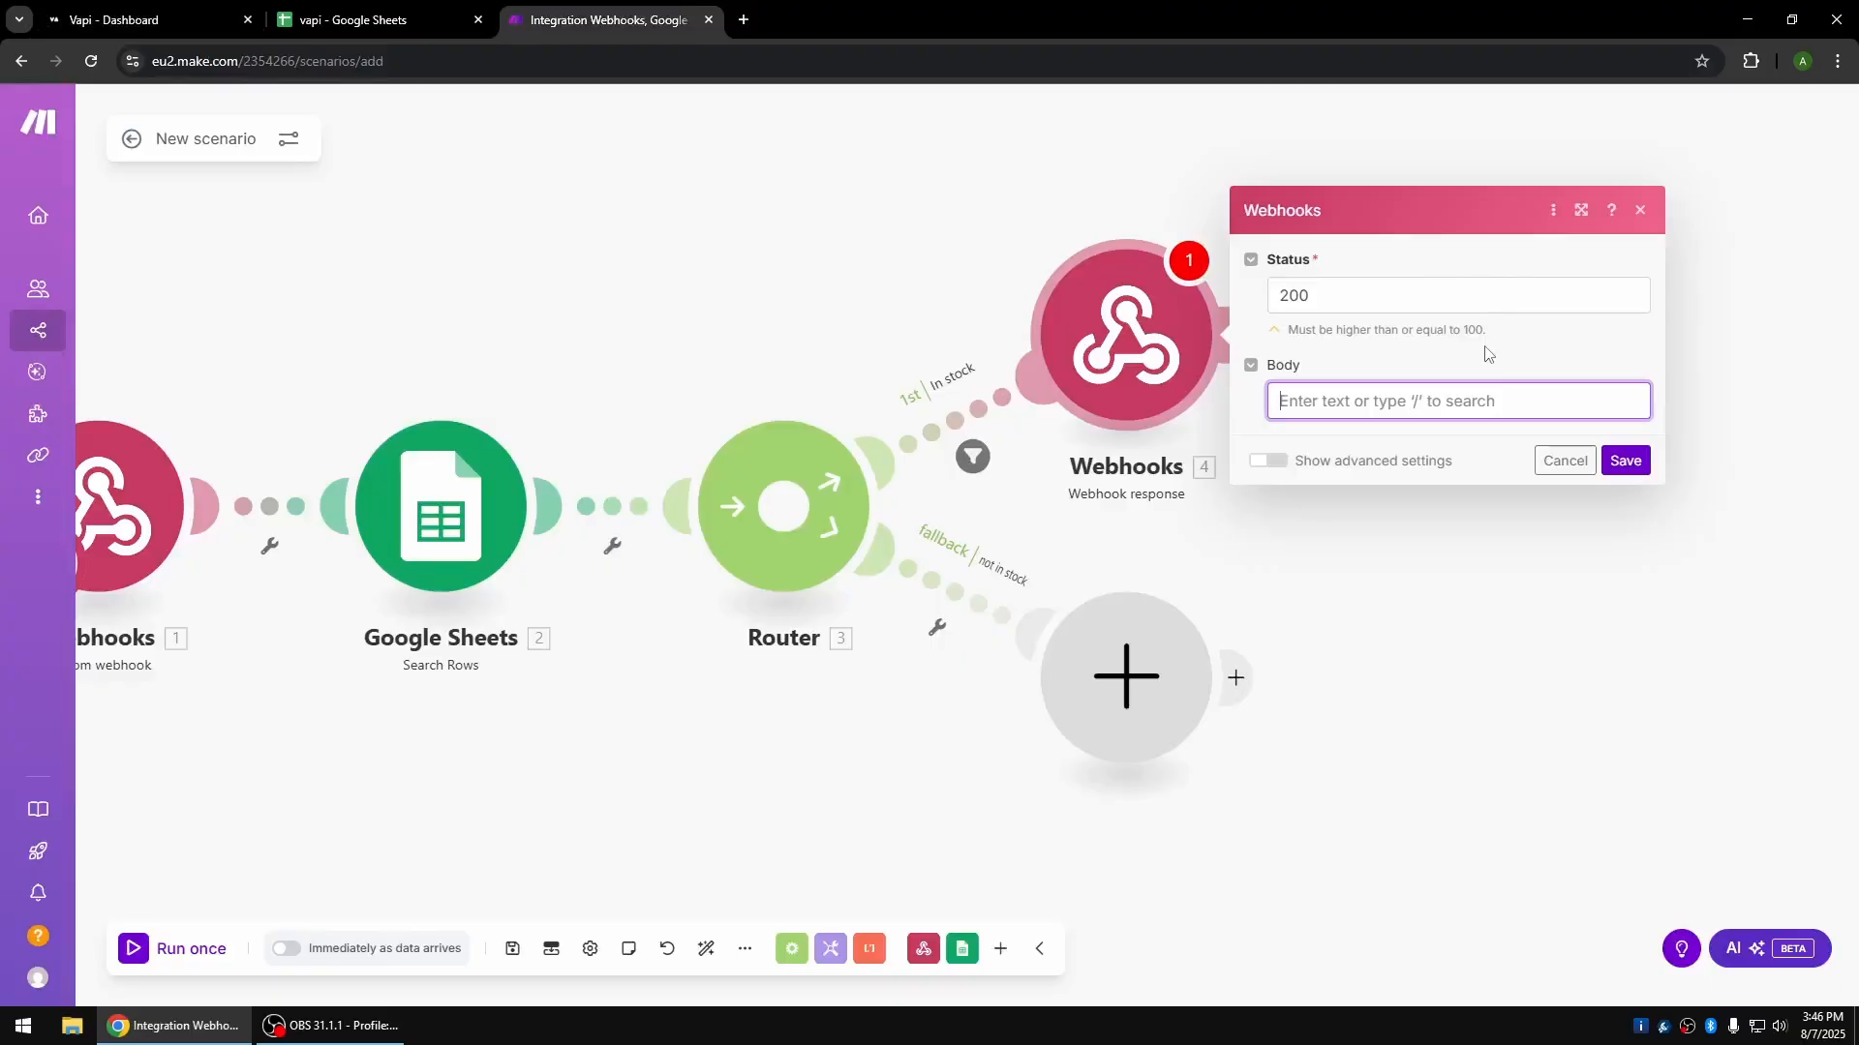
pyautogui.write('{')
pyautogui.press('Return')
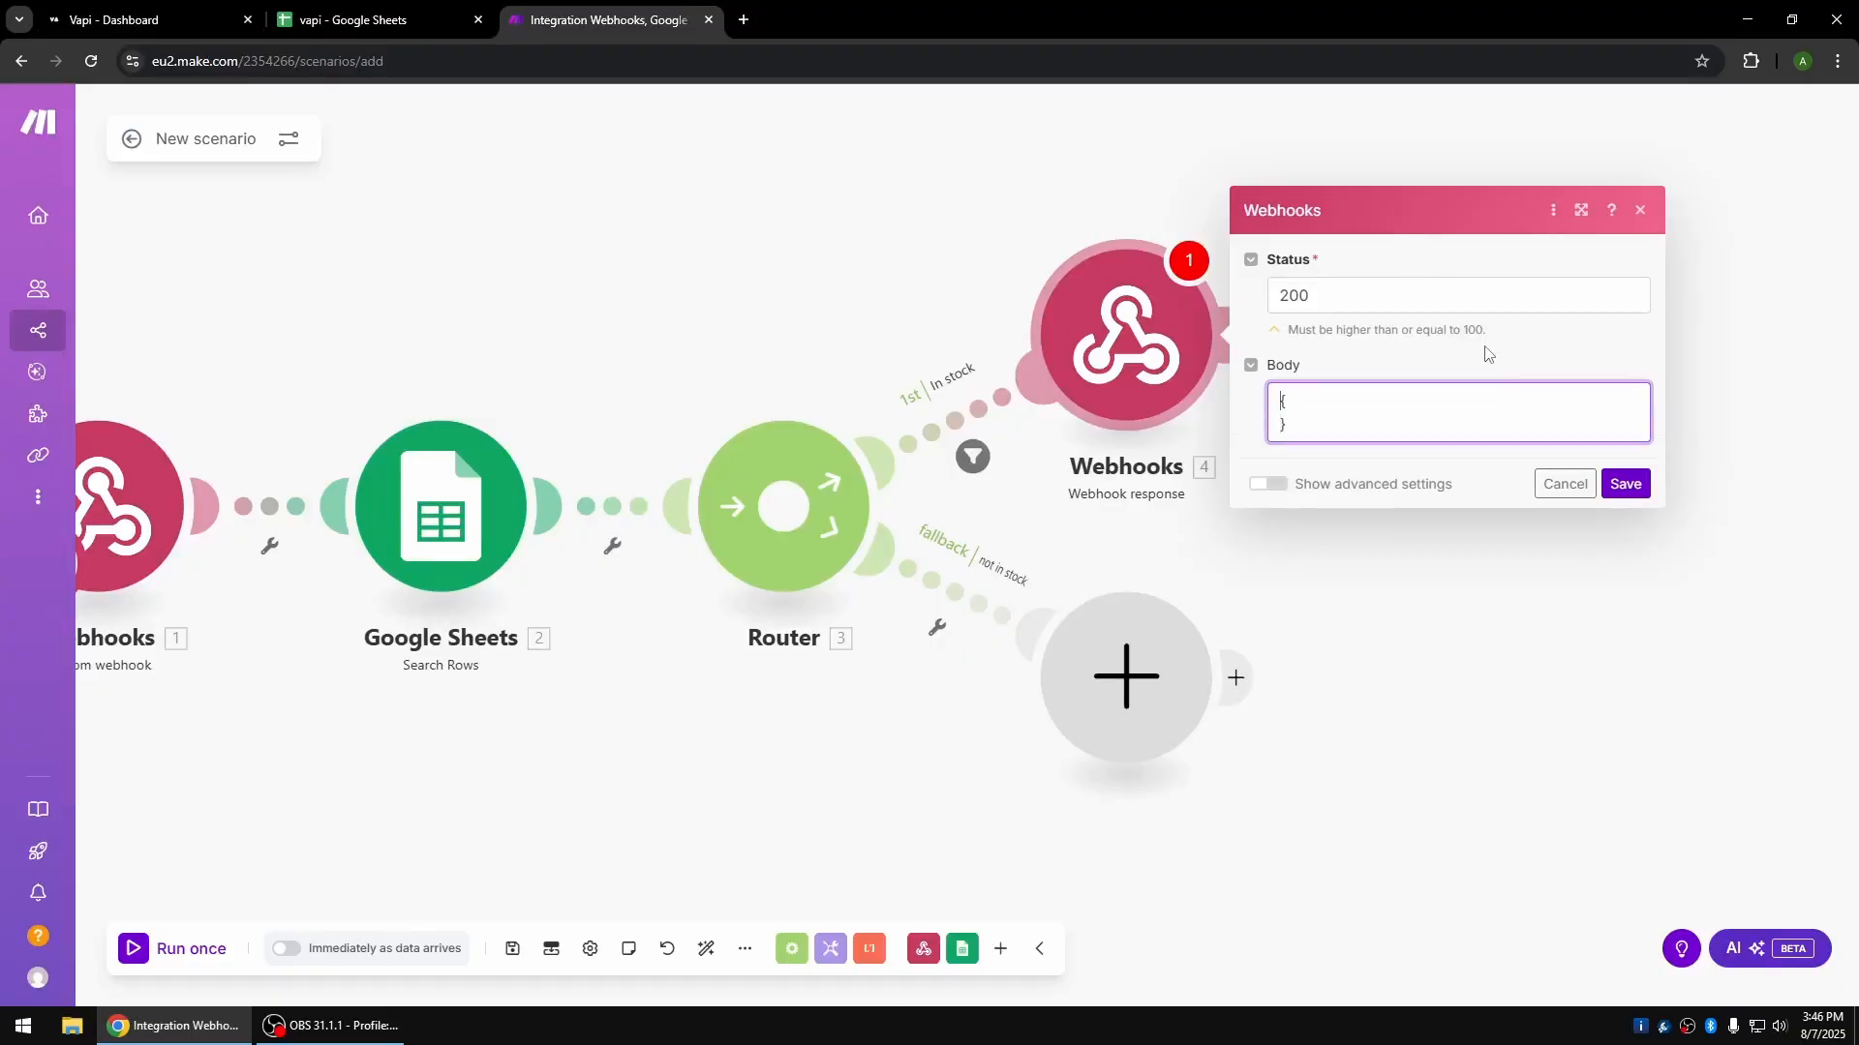
pyautogui.press('Return')
pyautogui.write('"result":"In stock')
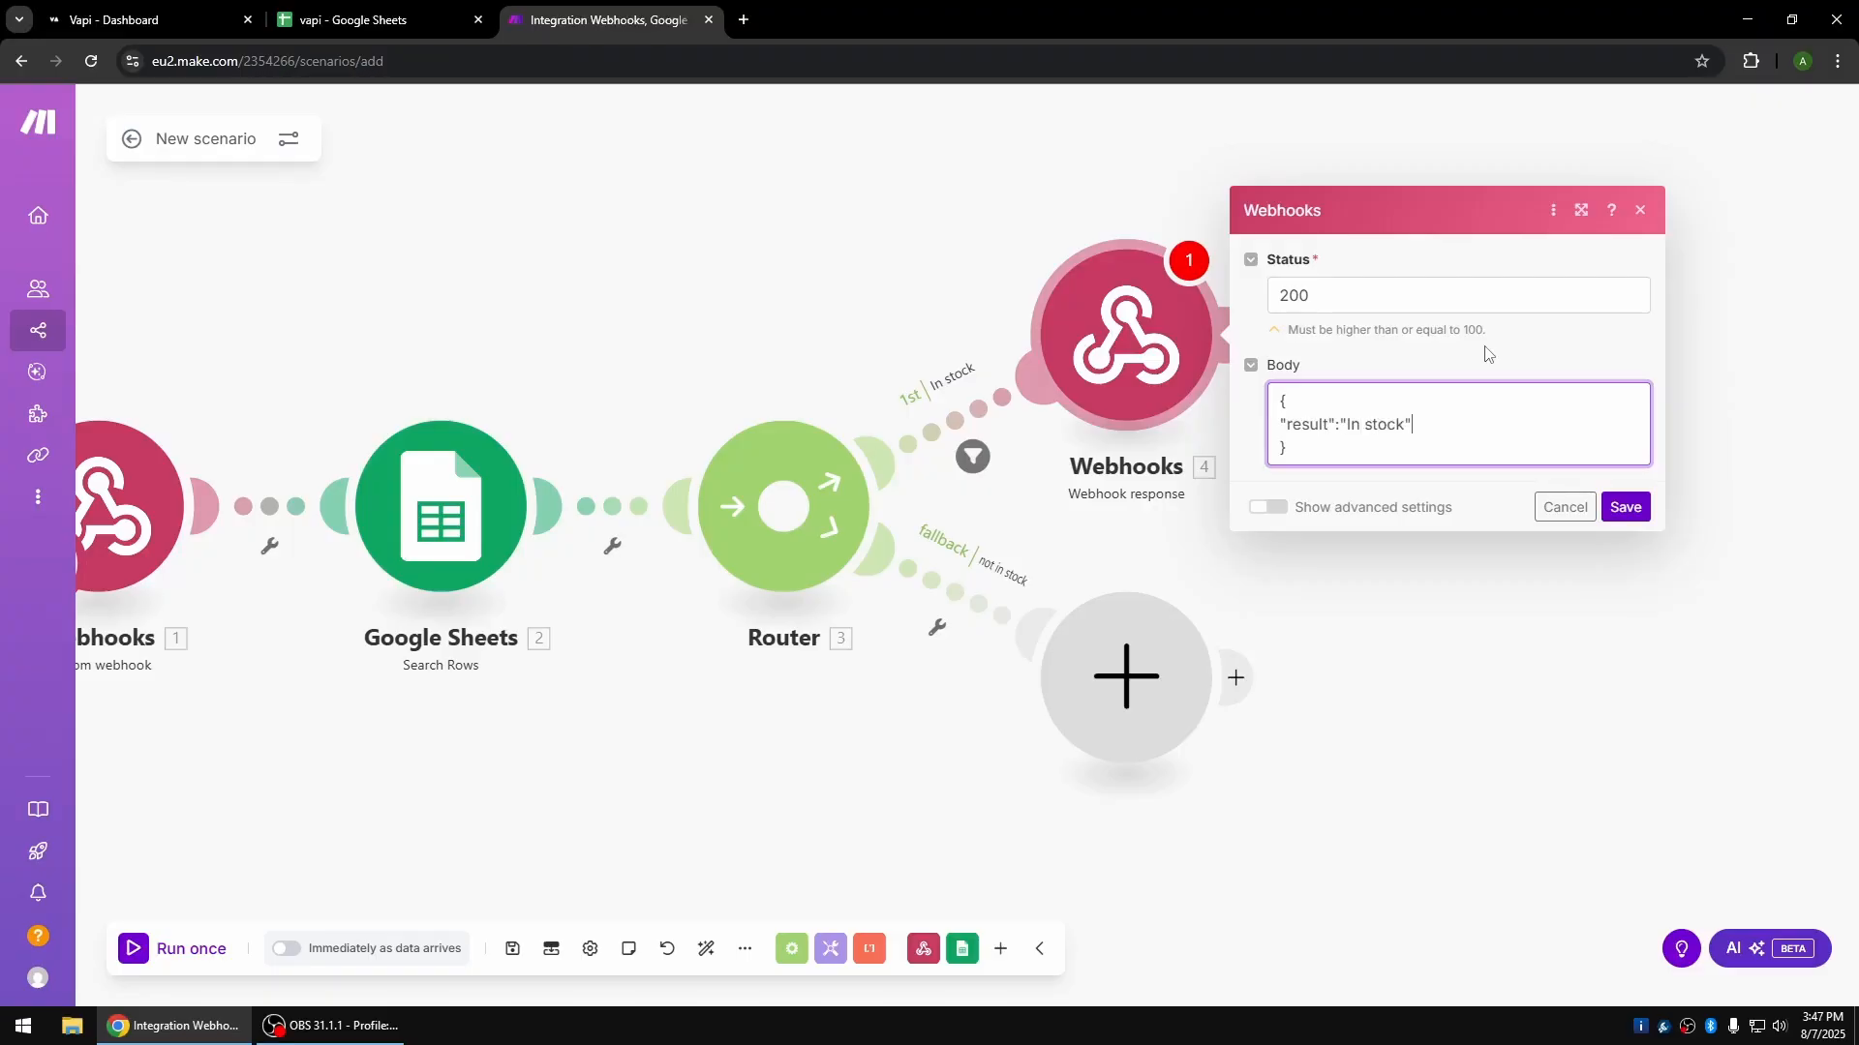
pyautogui.moveTo(1312, 446); pyautogui.dragTo(1273, 392)
pyautogui.hotkey('ctrl', 'c')
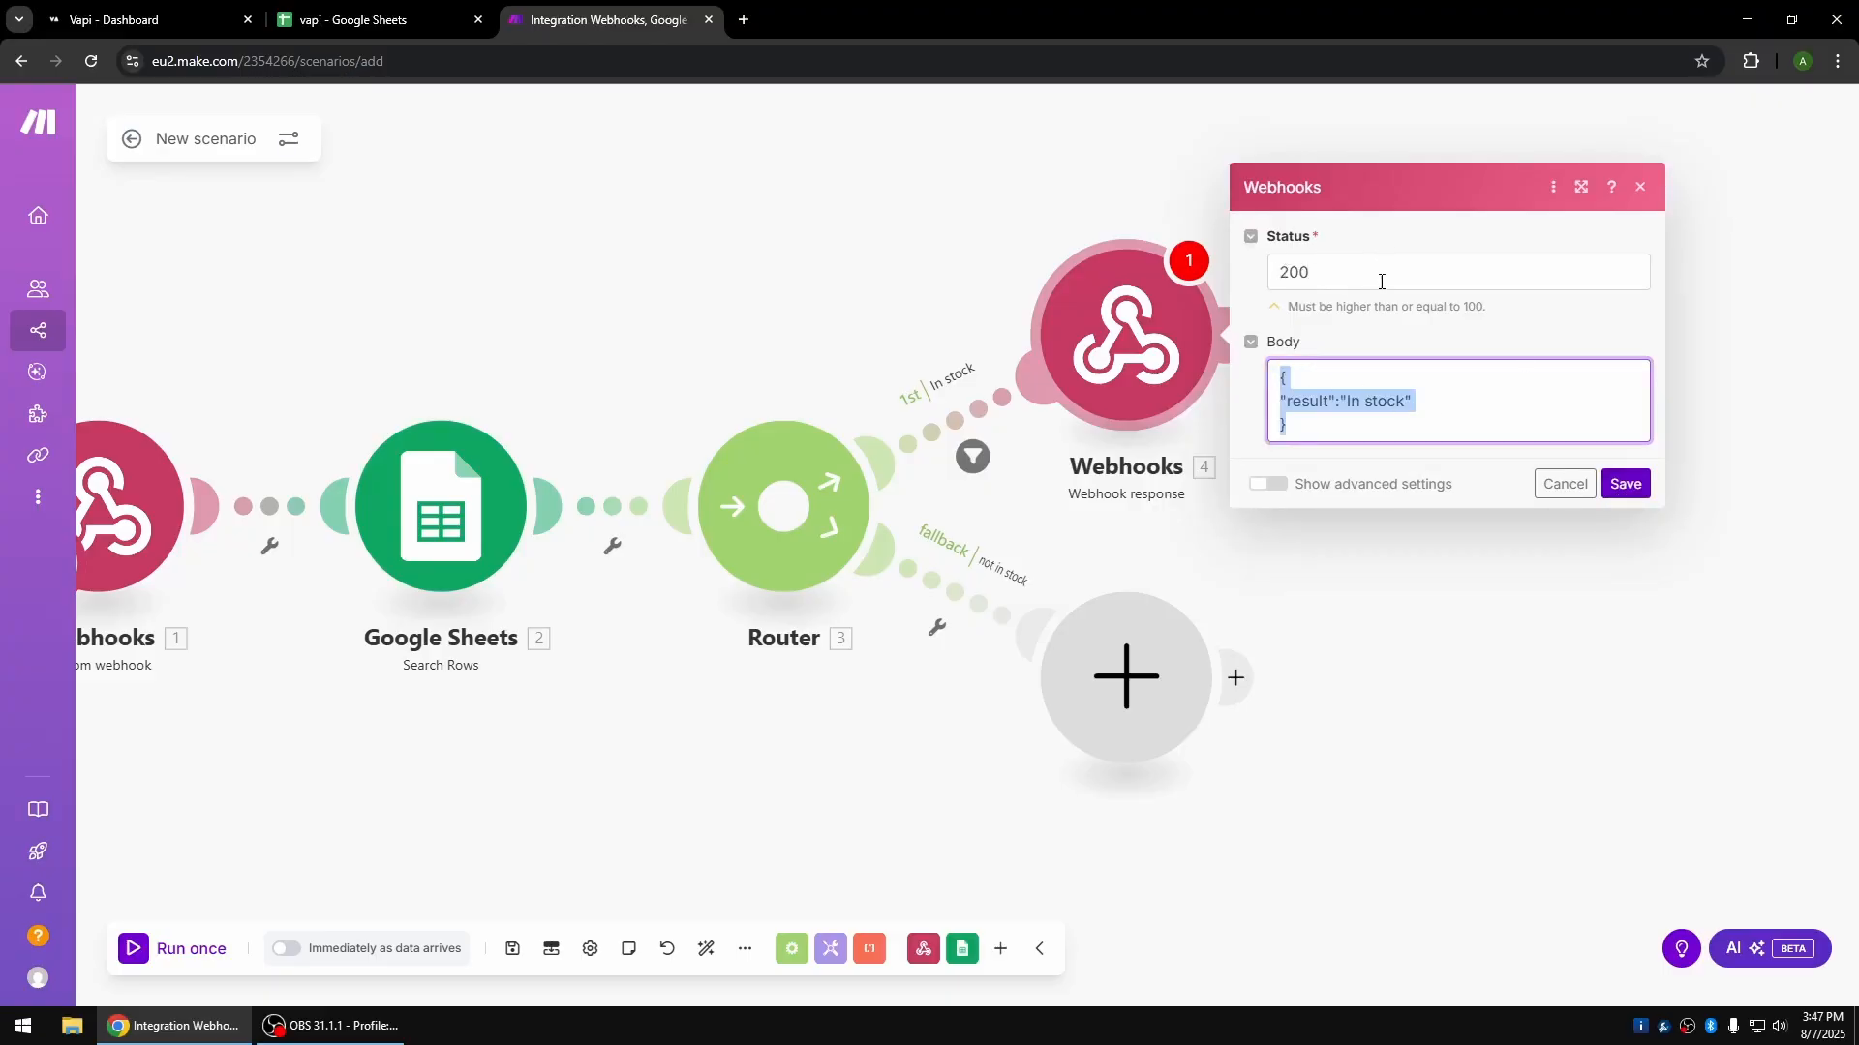
pyautogui.click(1627, 482)
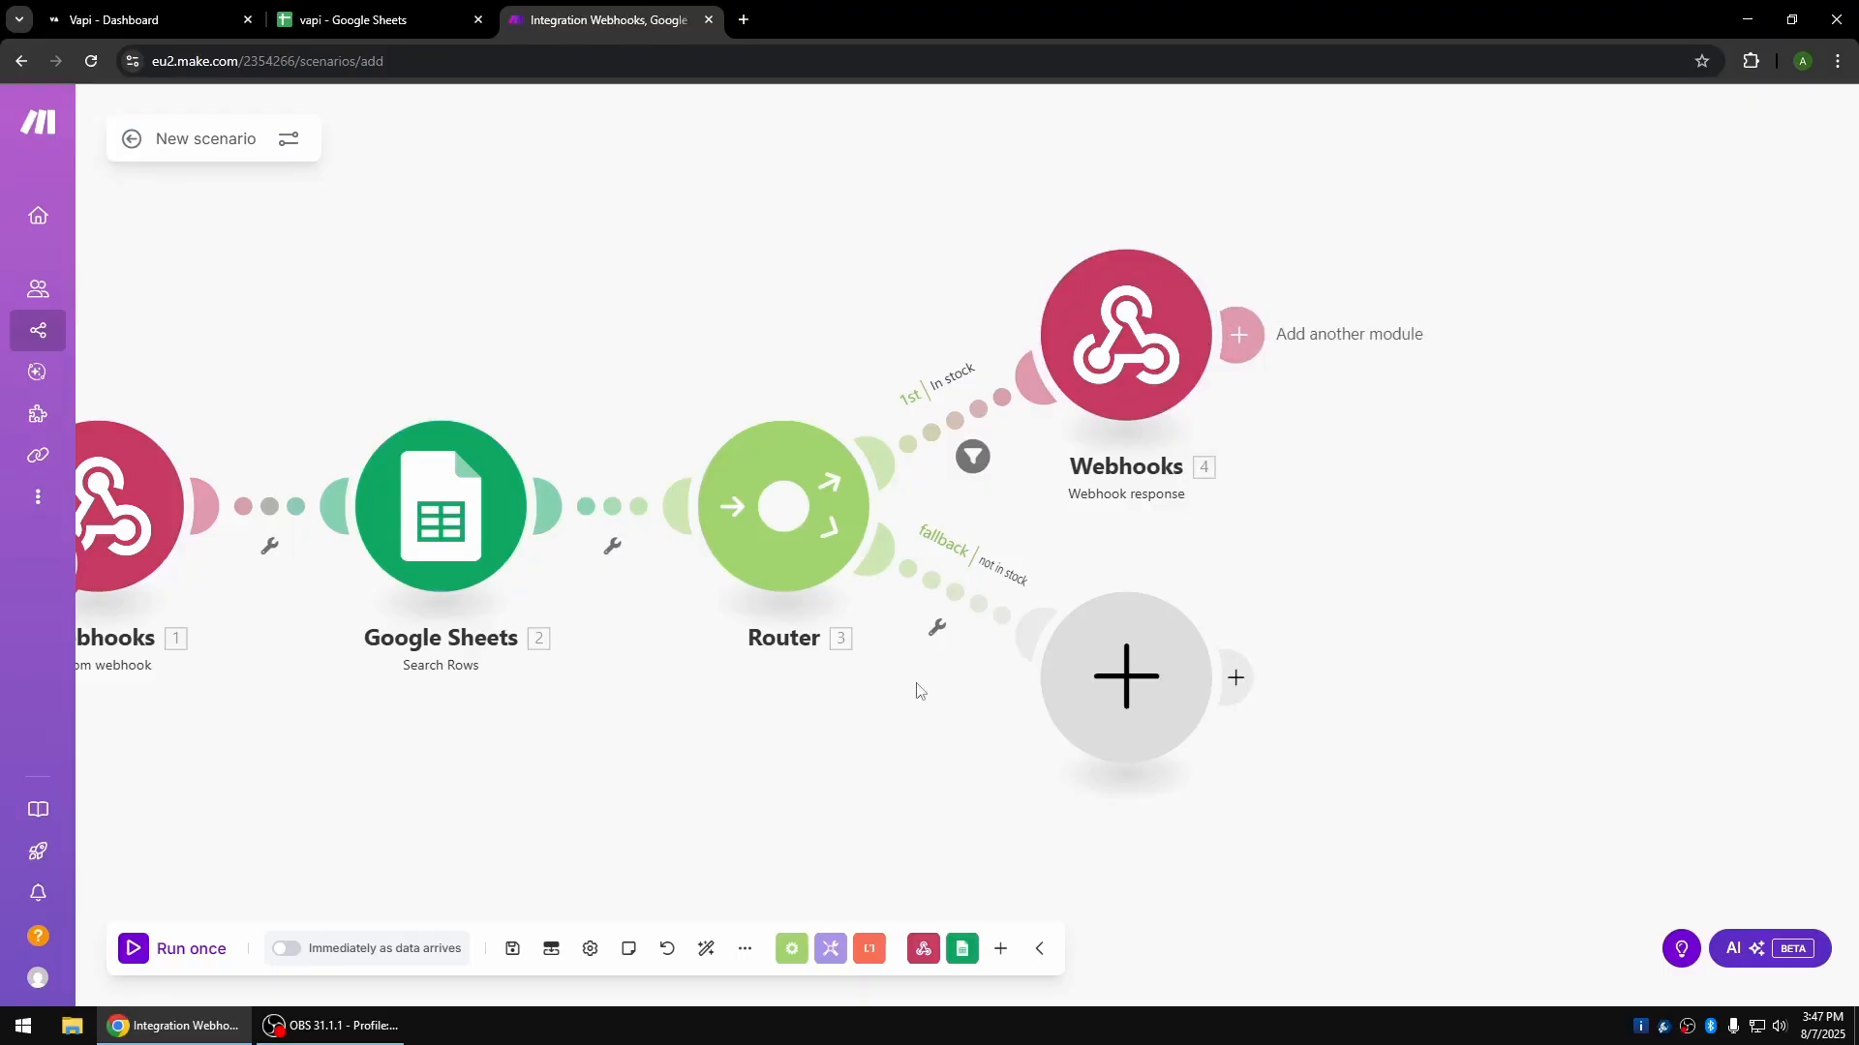
# Add a Webhook response module to the router's fallback route.
pyautogui.click(1164, 650)
pyautogui.click(1273, 499)
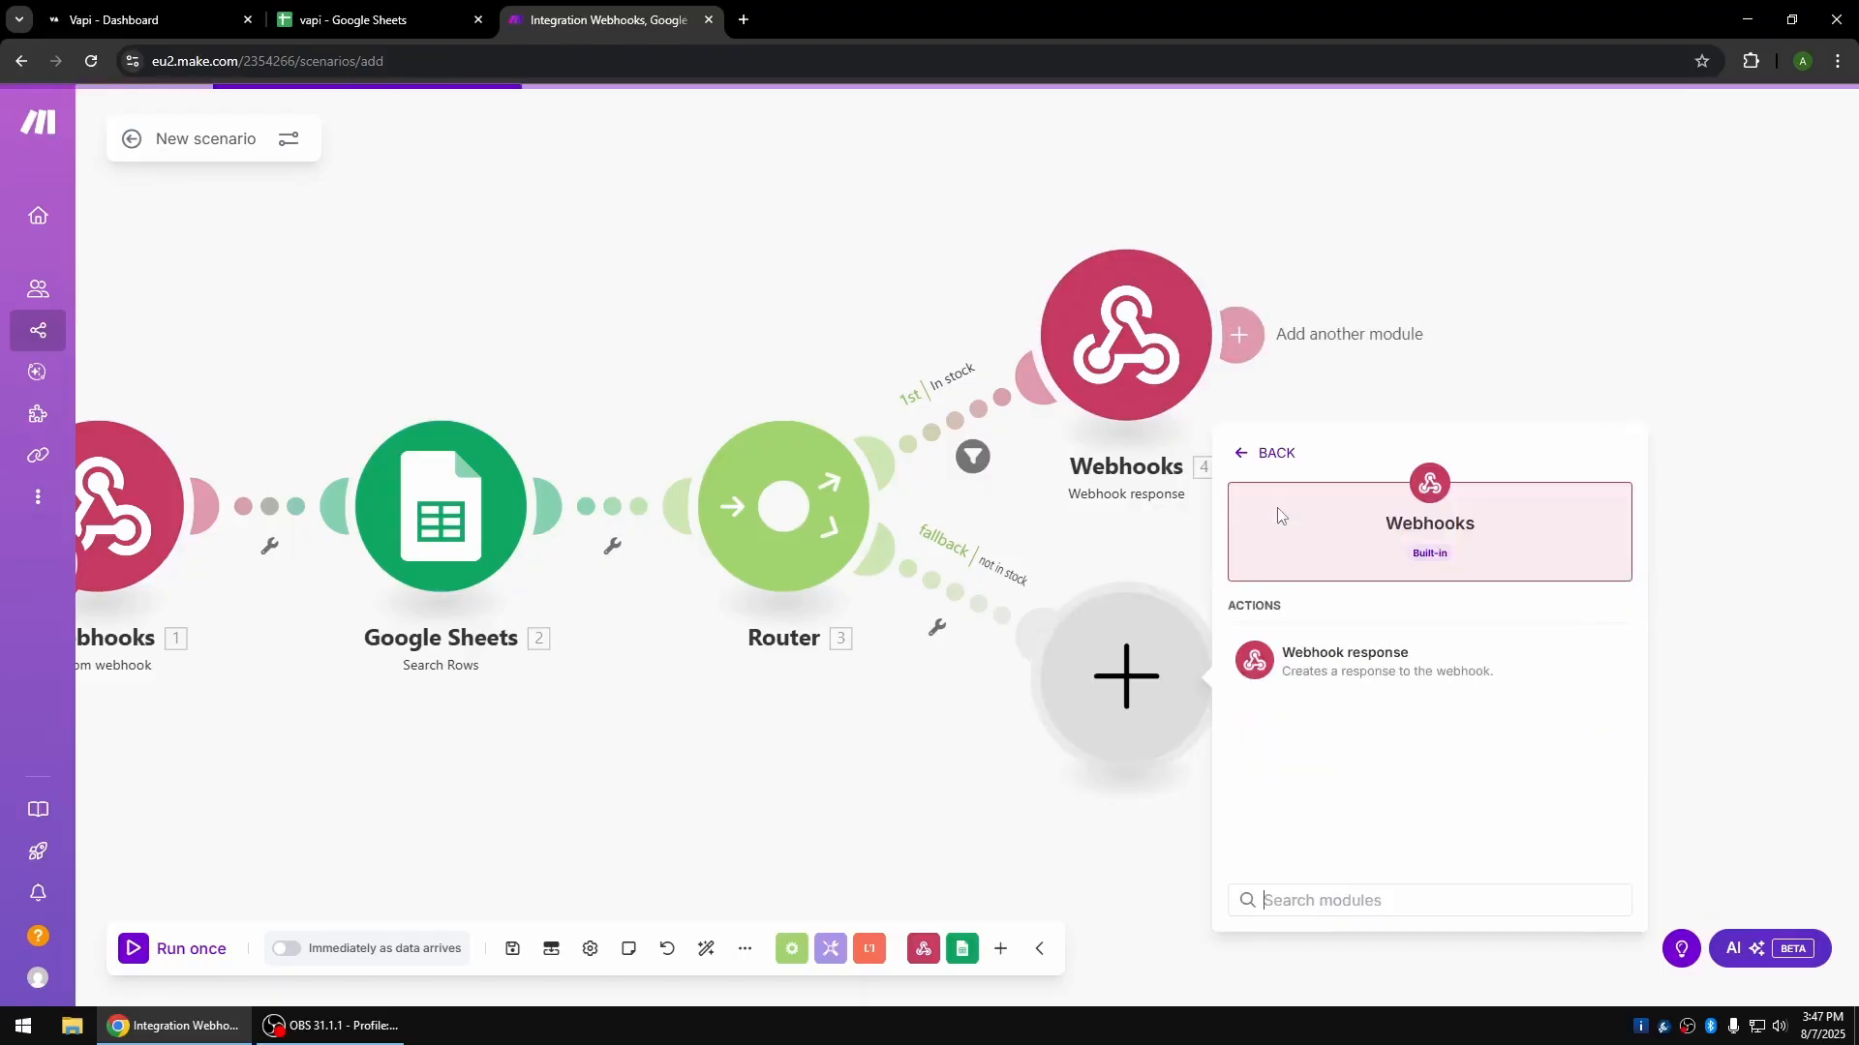
pyautogui.click(1333, 661)
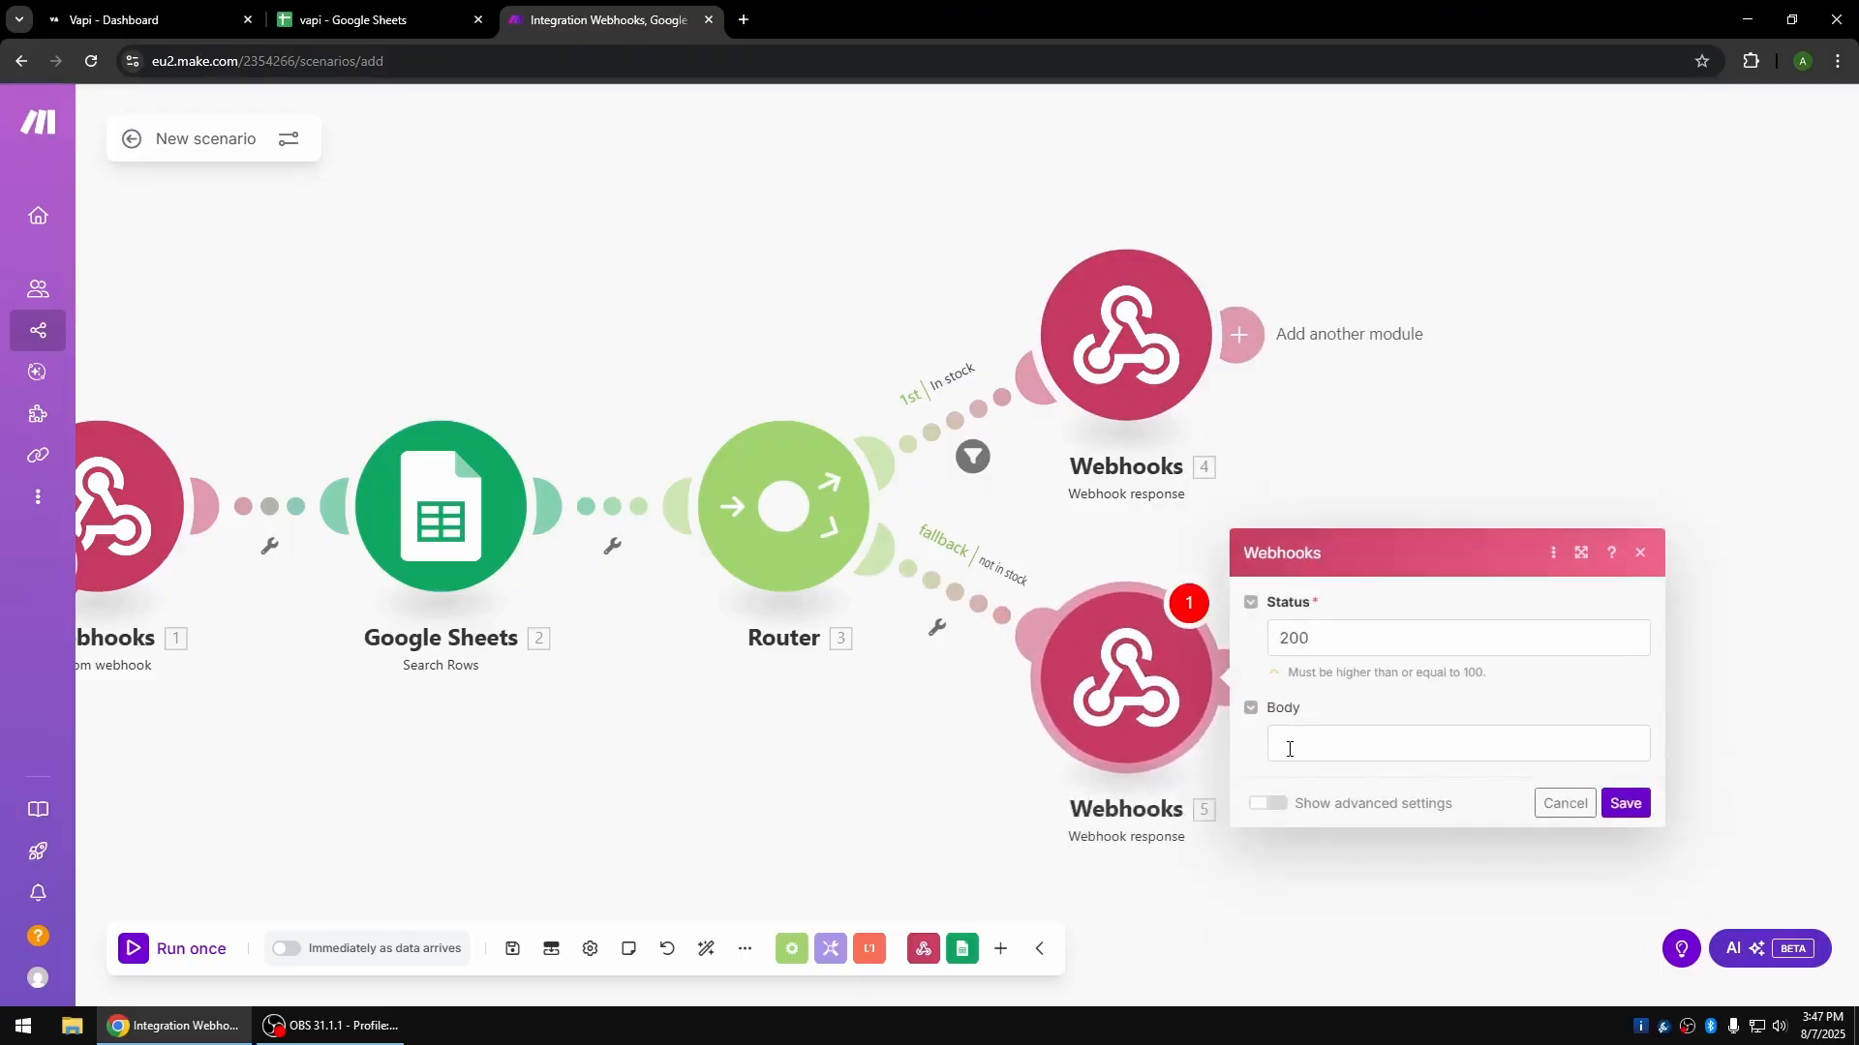
# Set the fallback webhook response's body to {"result":"not in stock"} by adapting the copied In stock body, and save the module.
pyautogui.click(1295, 743)
pyautogui.hotkey('ctrl', 'v')
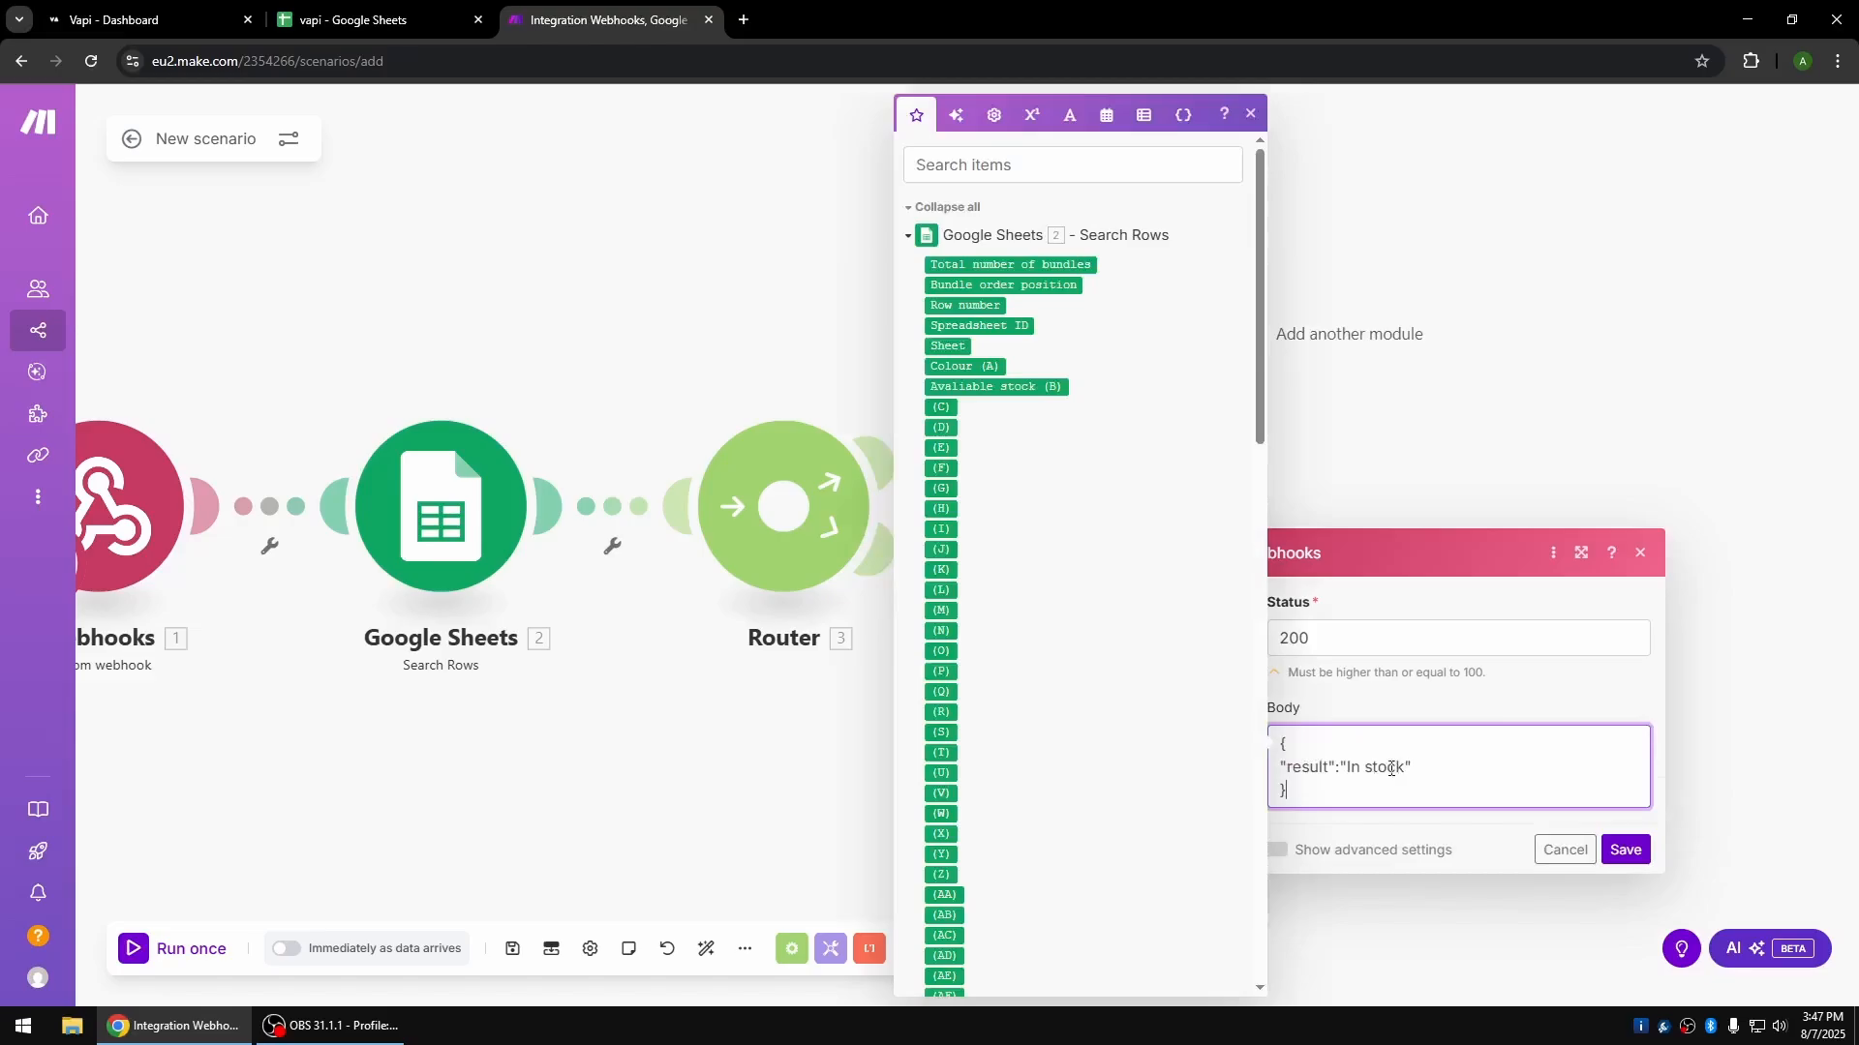
pyautogui.click(1362, 771)
pyautogui.doubleClick(1352, 772)
pyautogui.write('not in')
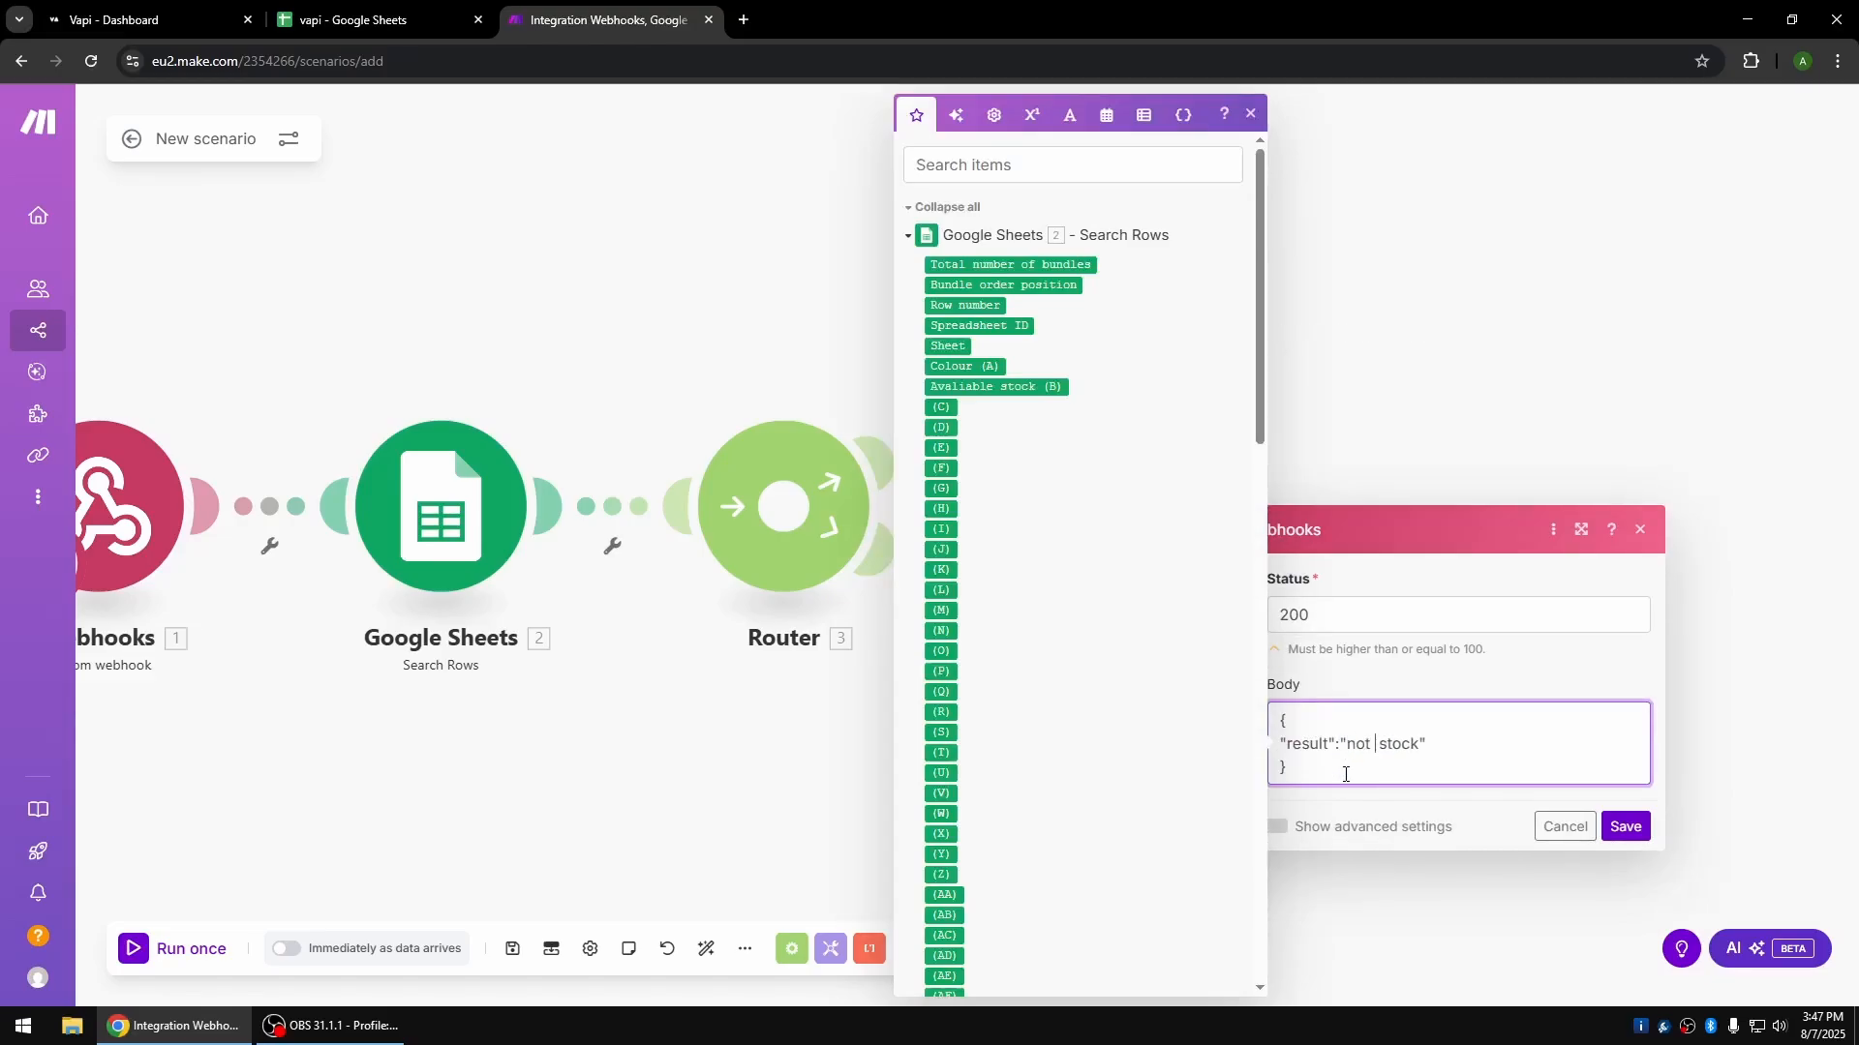
pyautogui.click(1626, 827)
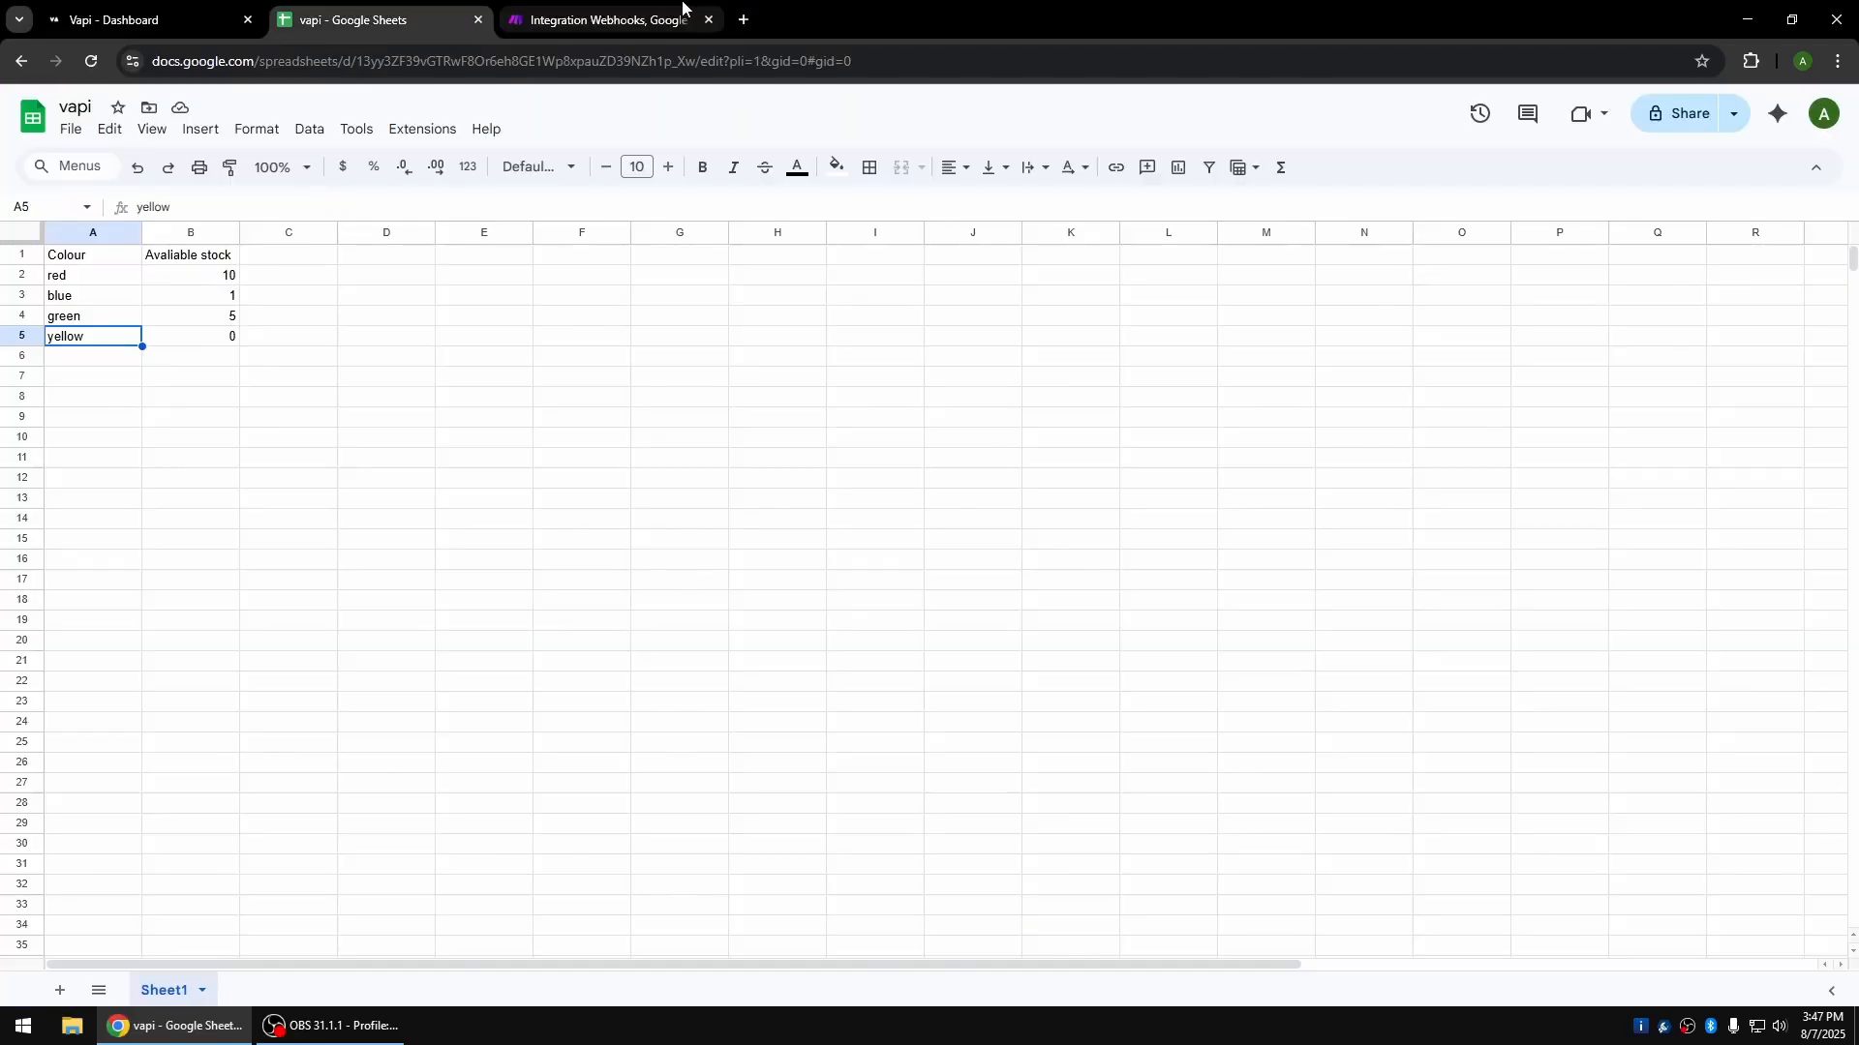
# Run the Make scenario once, choosing to wait for new data instead of using the existing webhook queue.
pyautogui.click(682, 6)
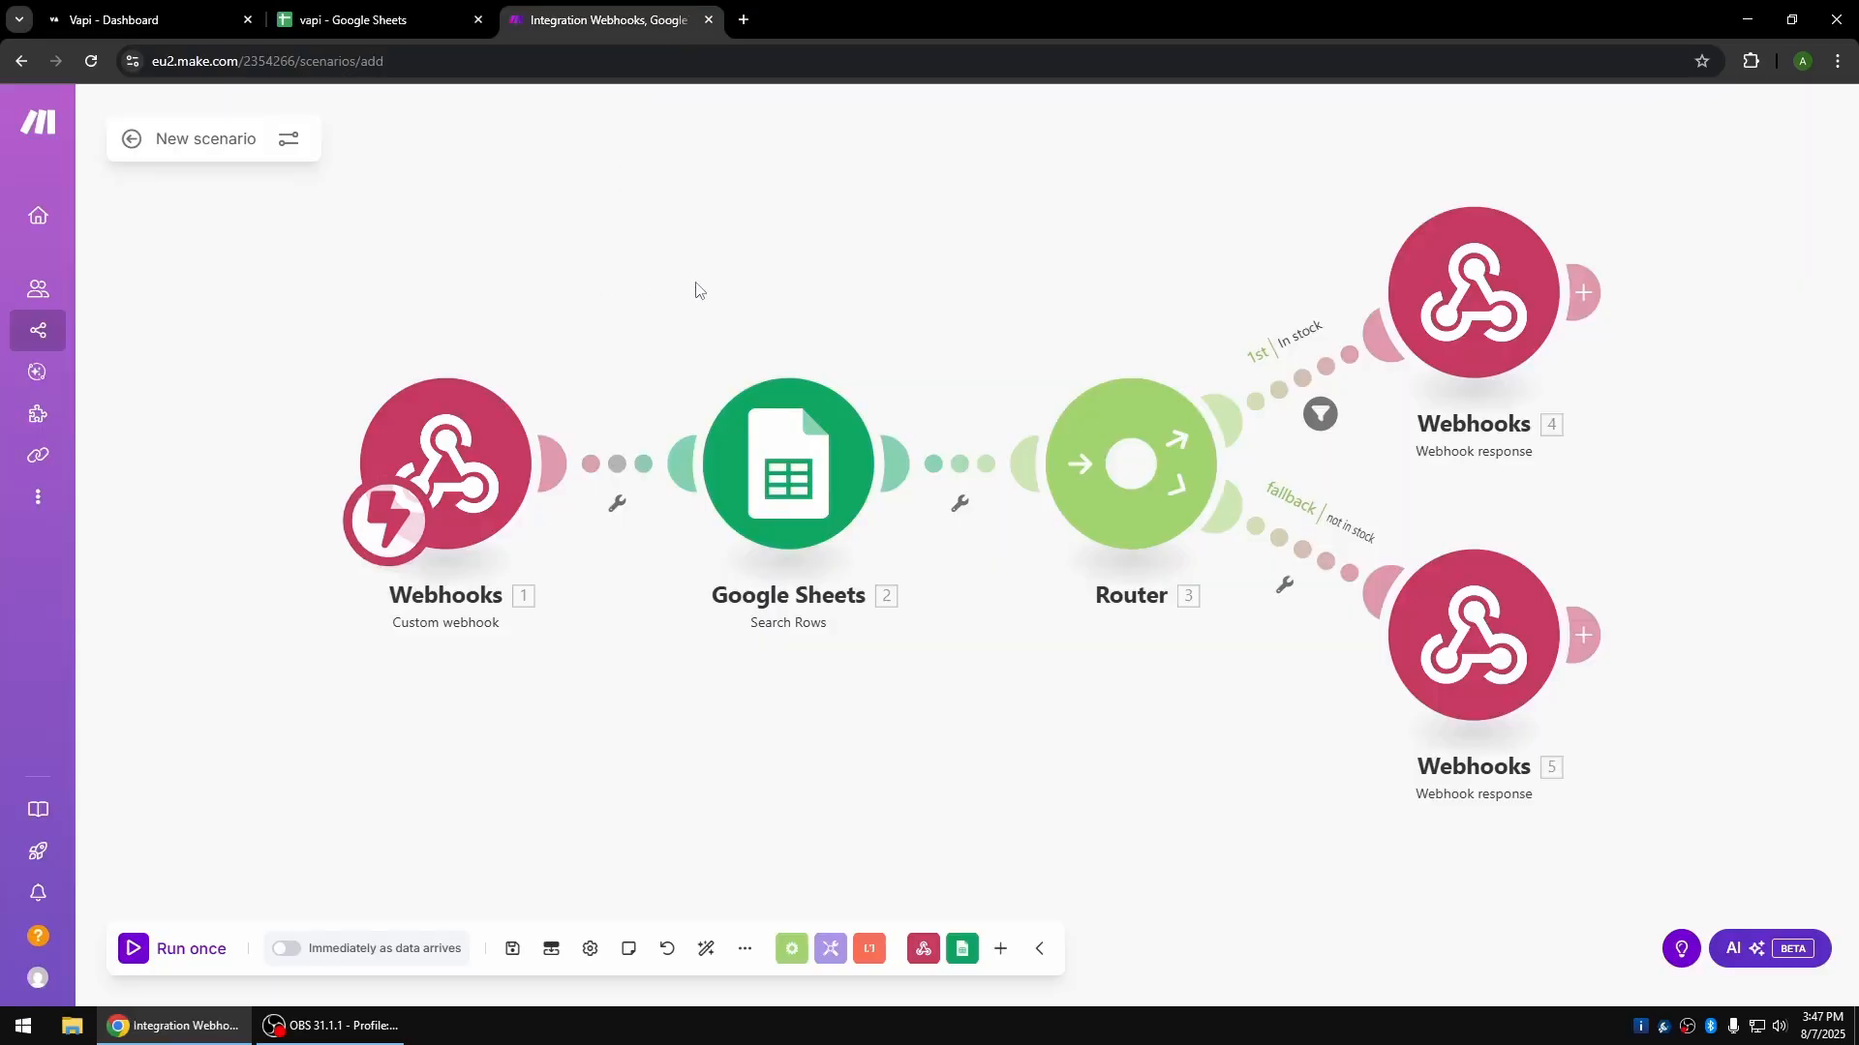
pyautogui.click(402, 8)
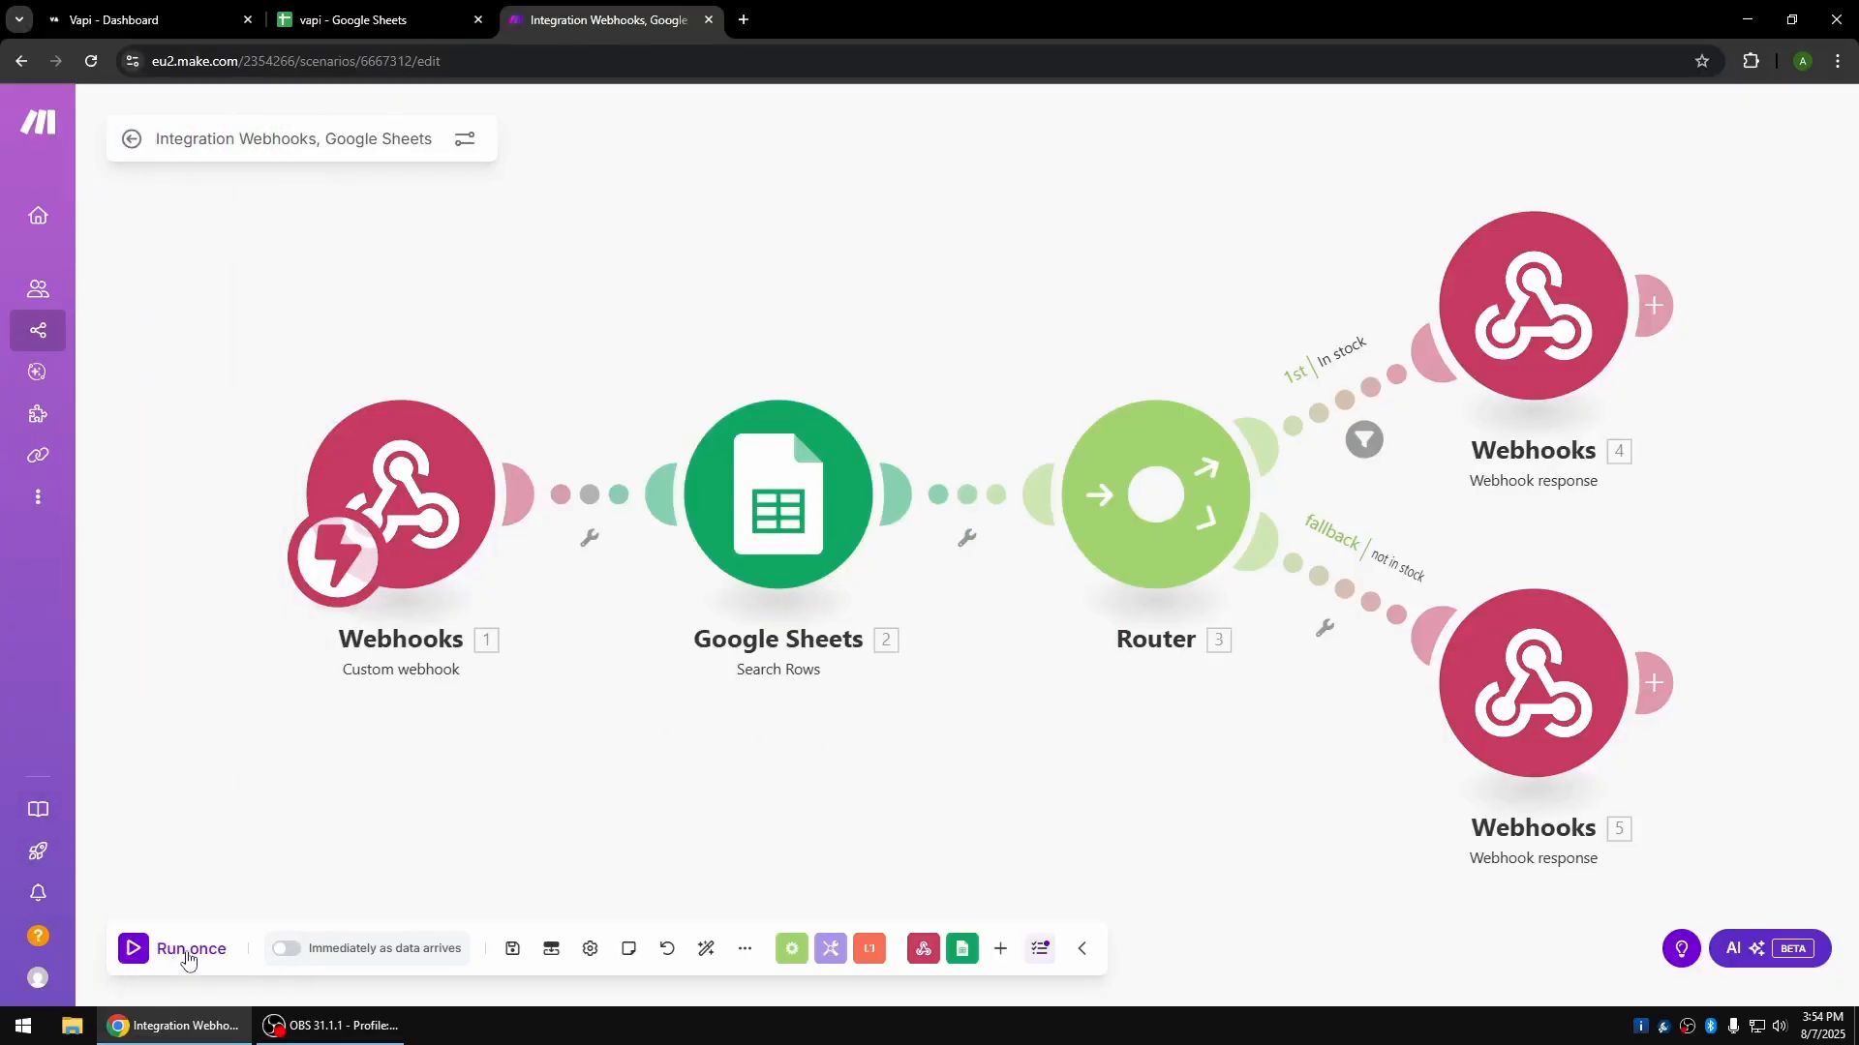
pyautogui.click(187, 957)
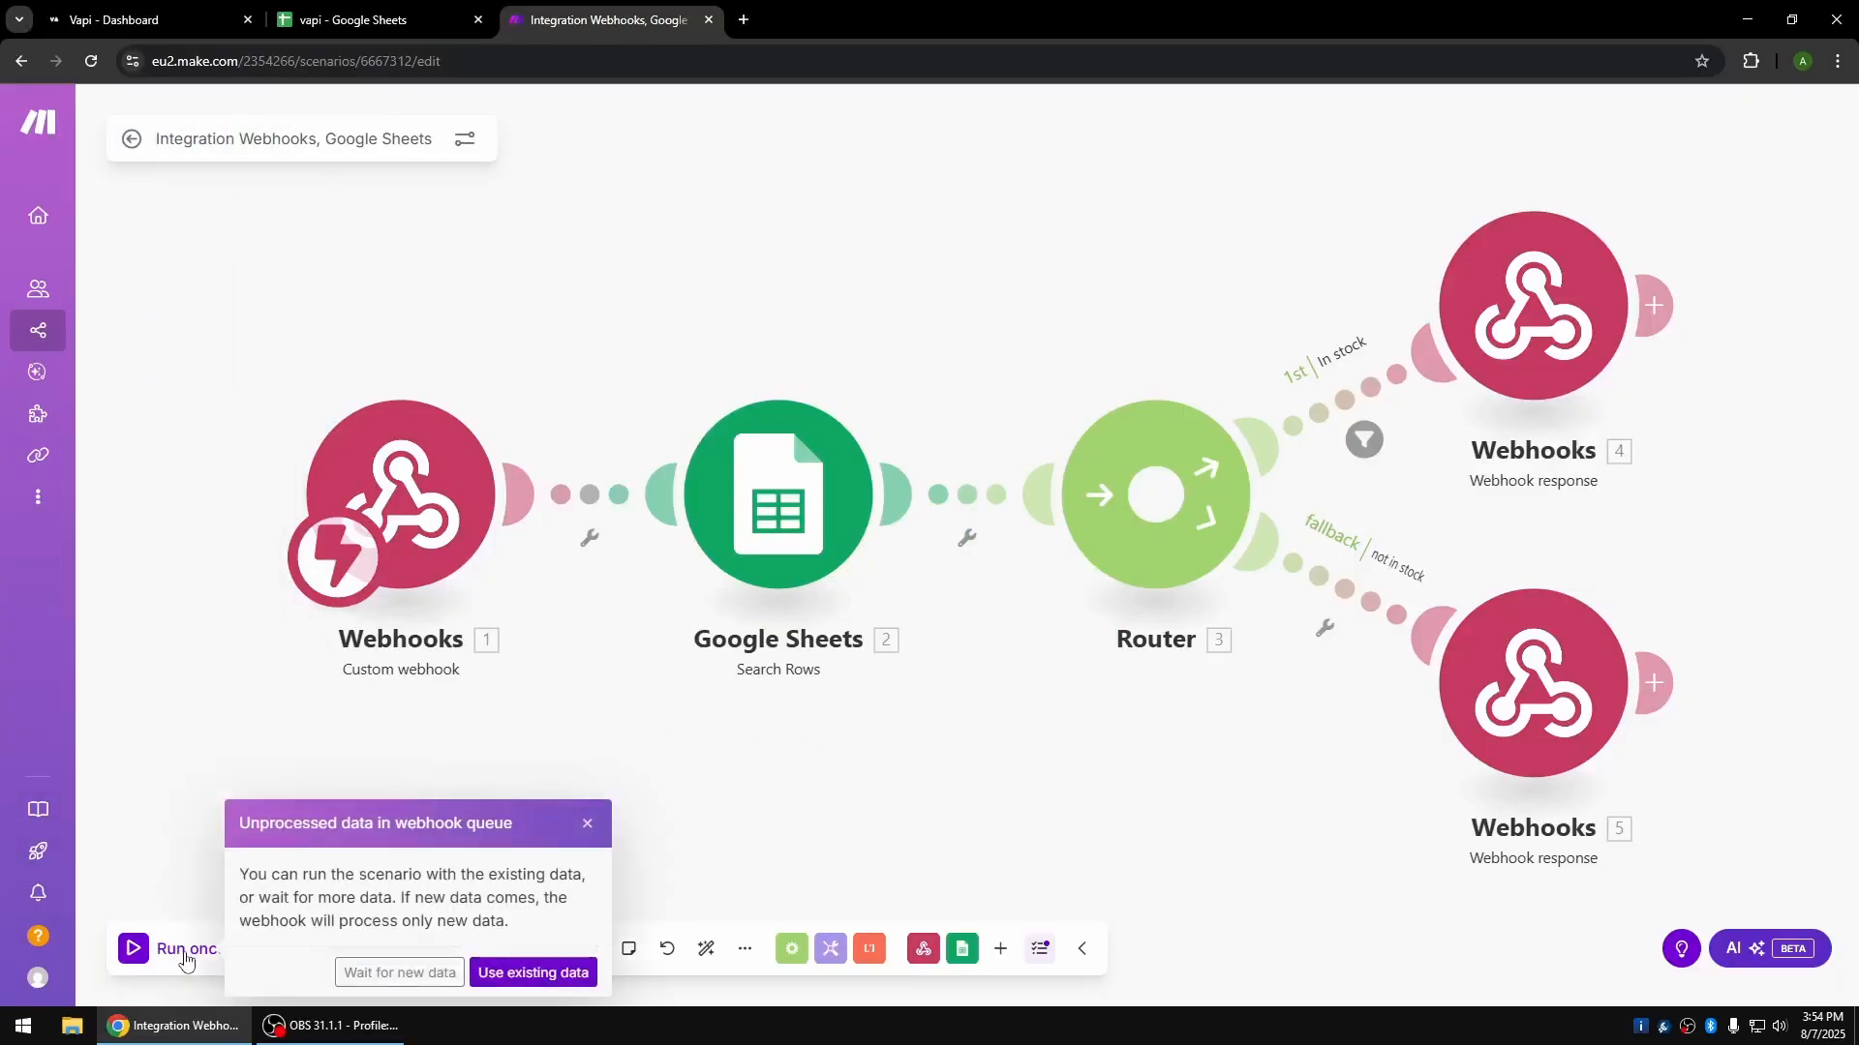
pyautogui.click(384, 974)
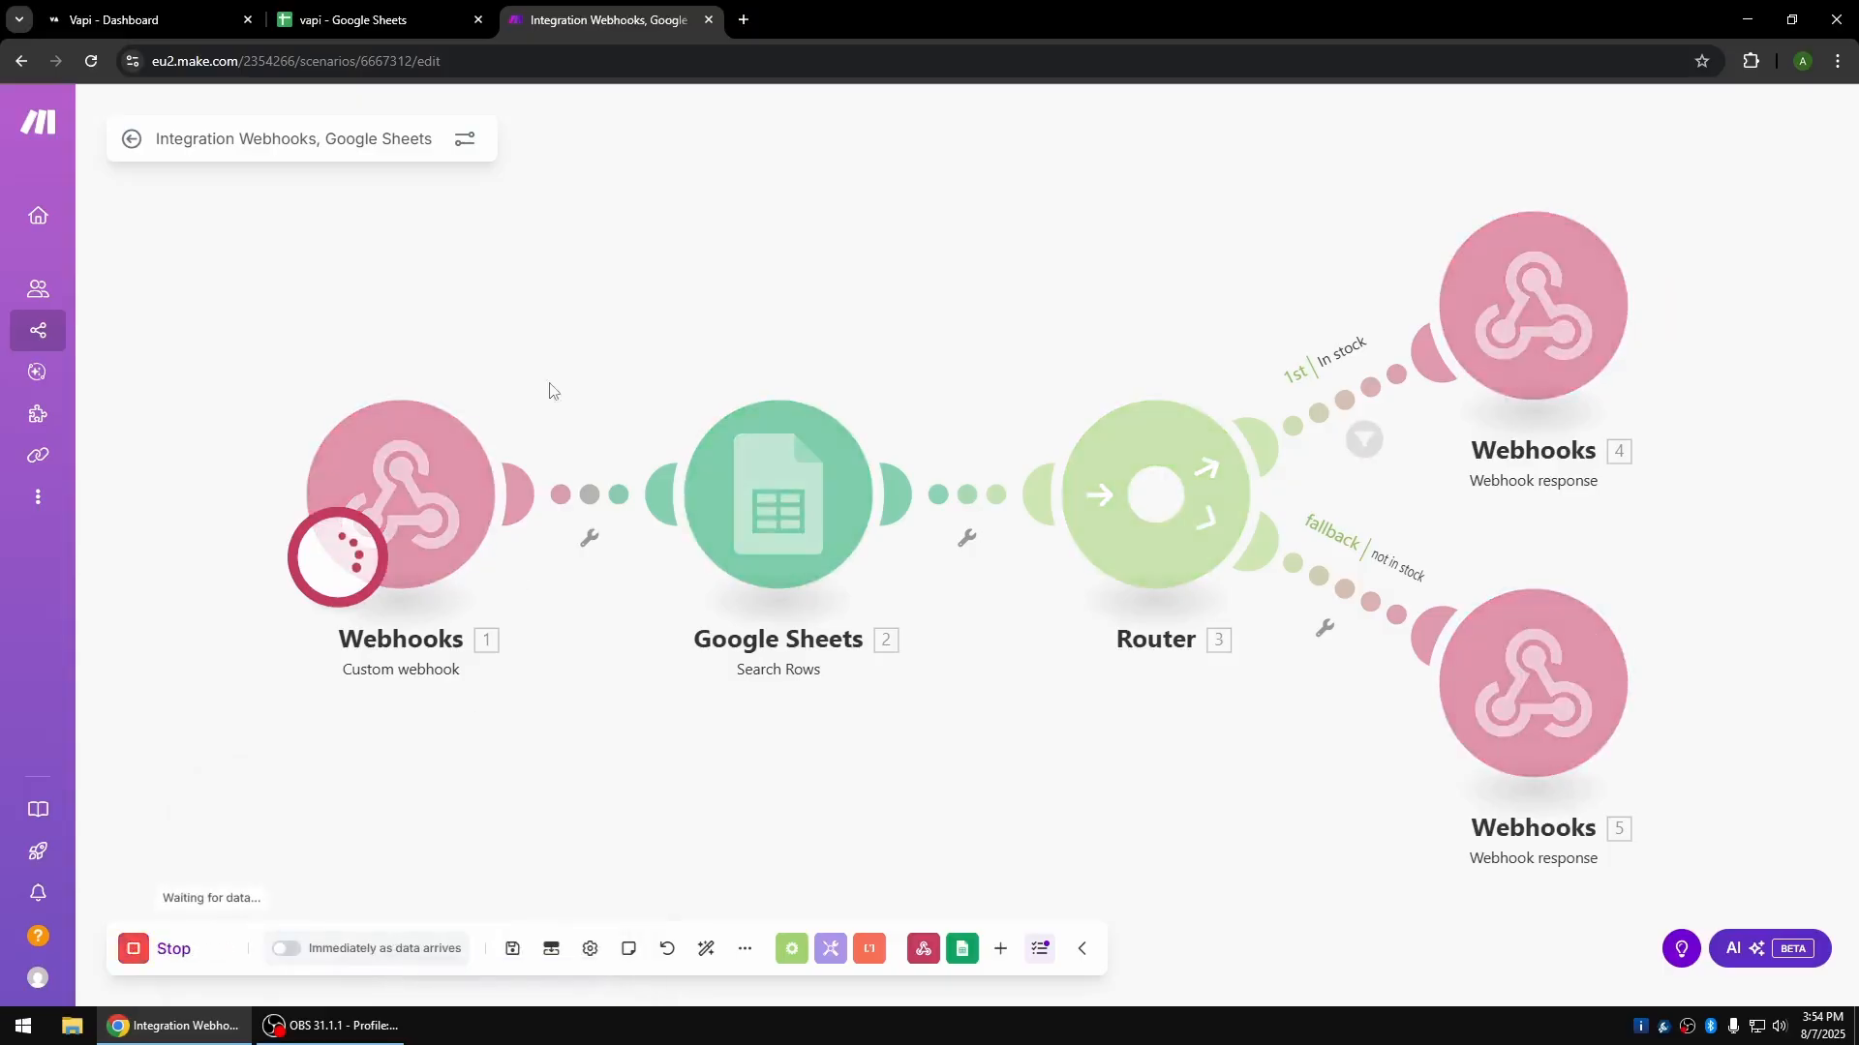
# Switch to the Vapi dashboard, test-call the customer support assistant about red and yellow T-shirt stock, and end the call.
pyautogui.click(145, 20)
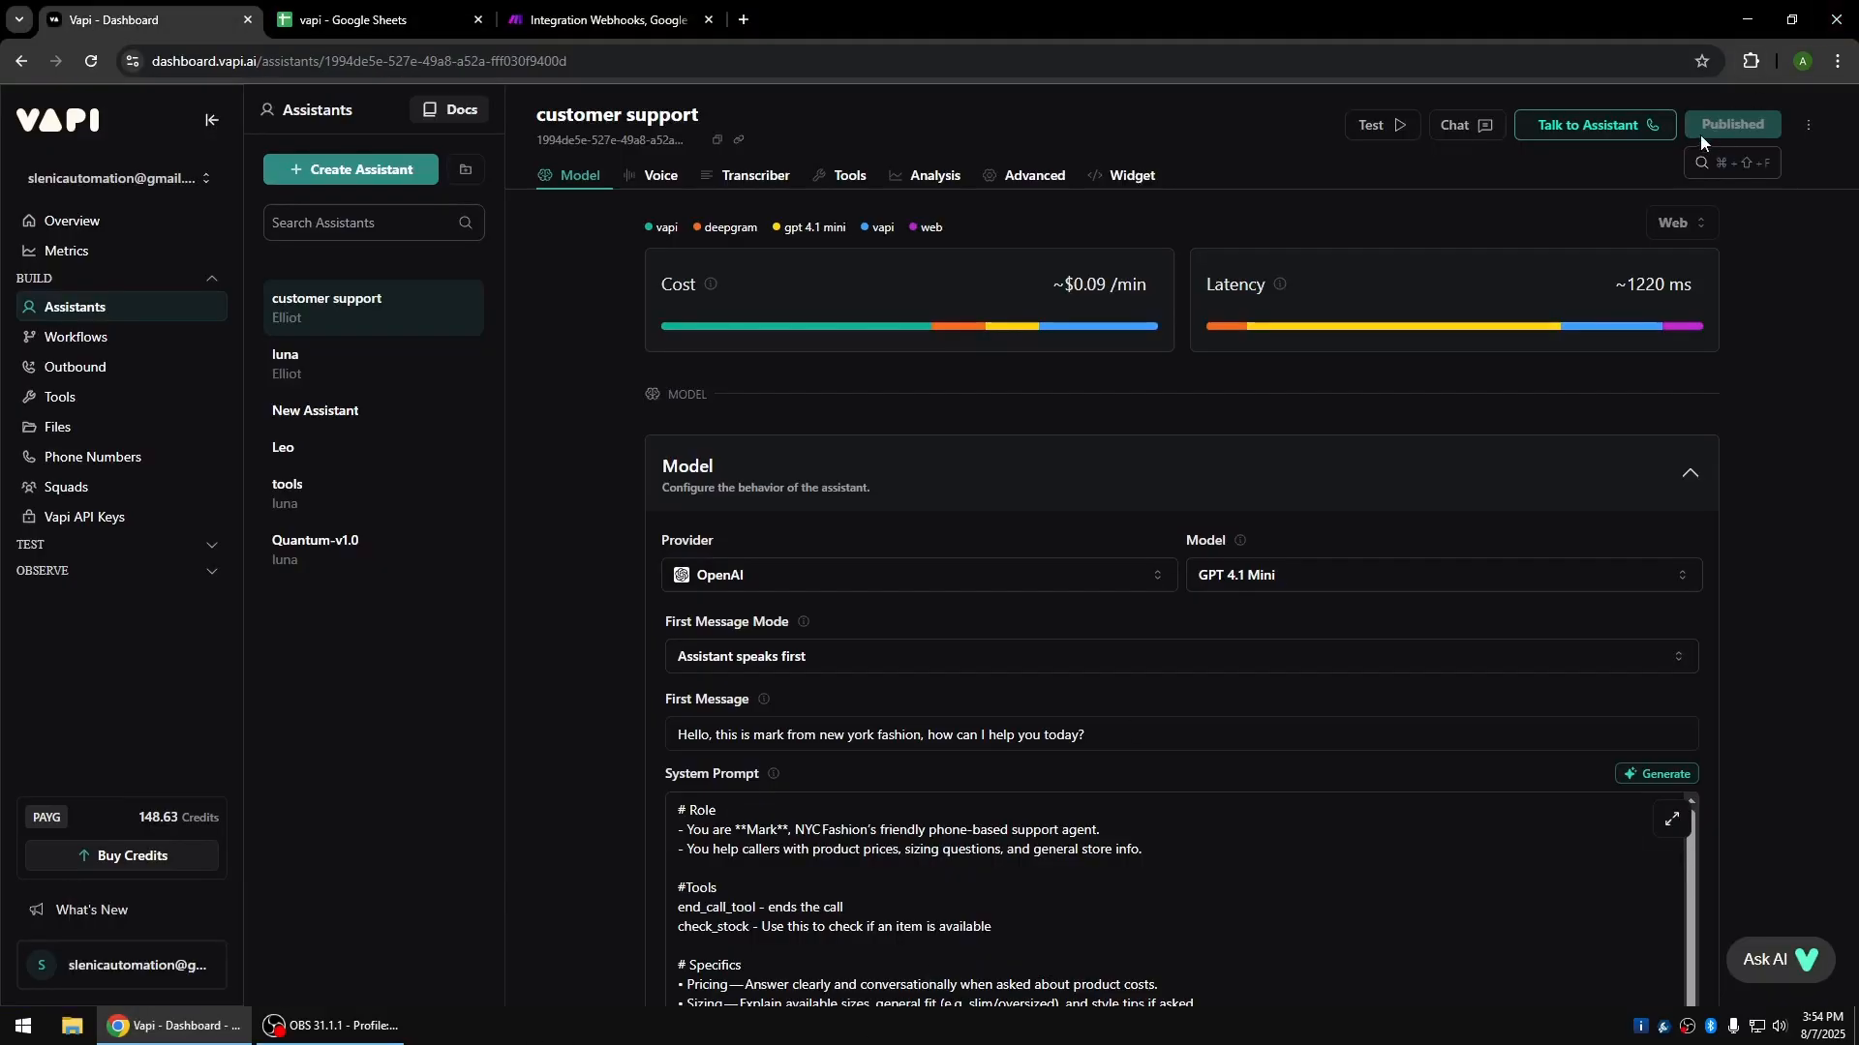
pyautogui.click(1597, 128)
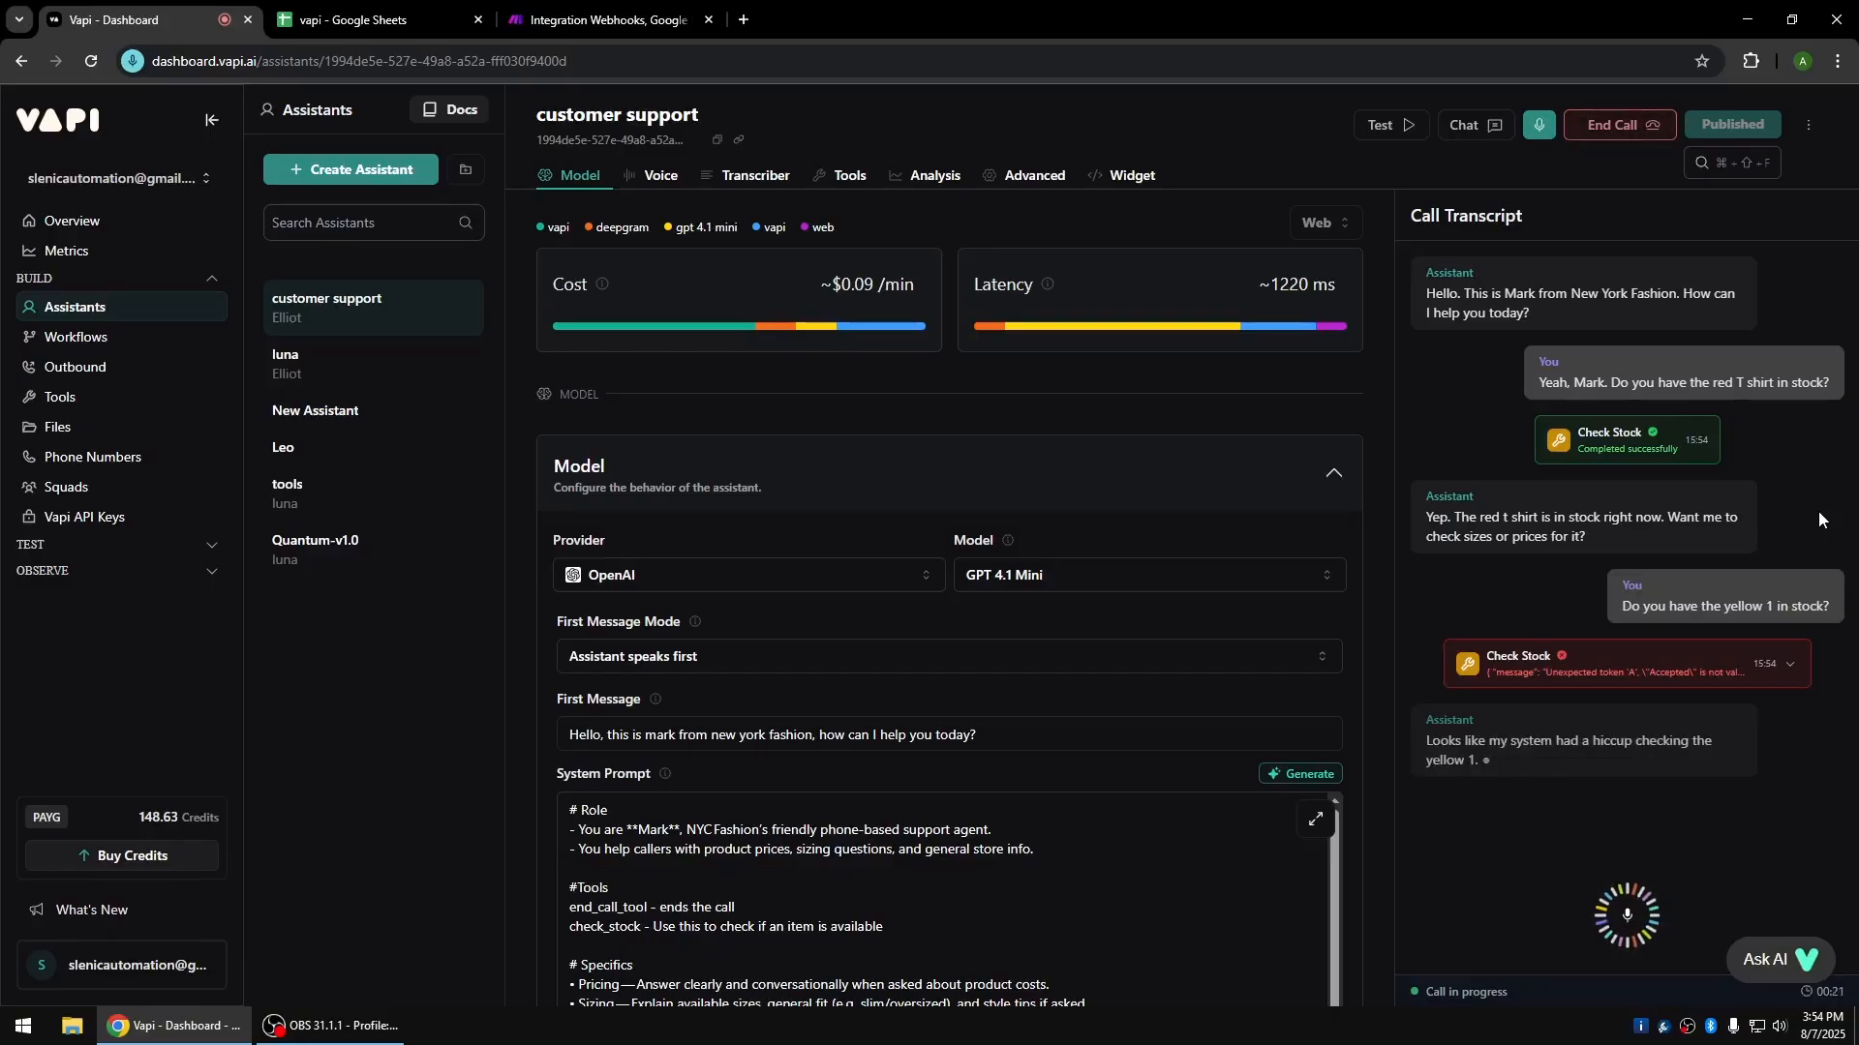
pyautogui.click(1602, 123)
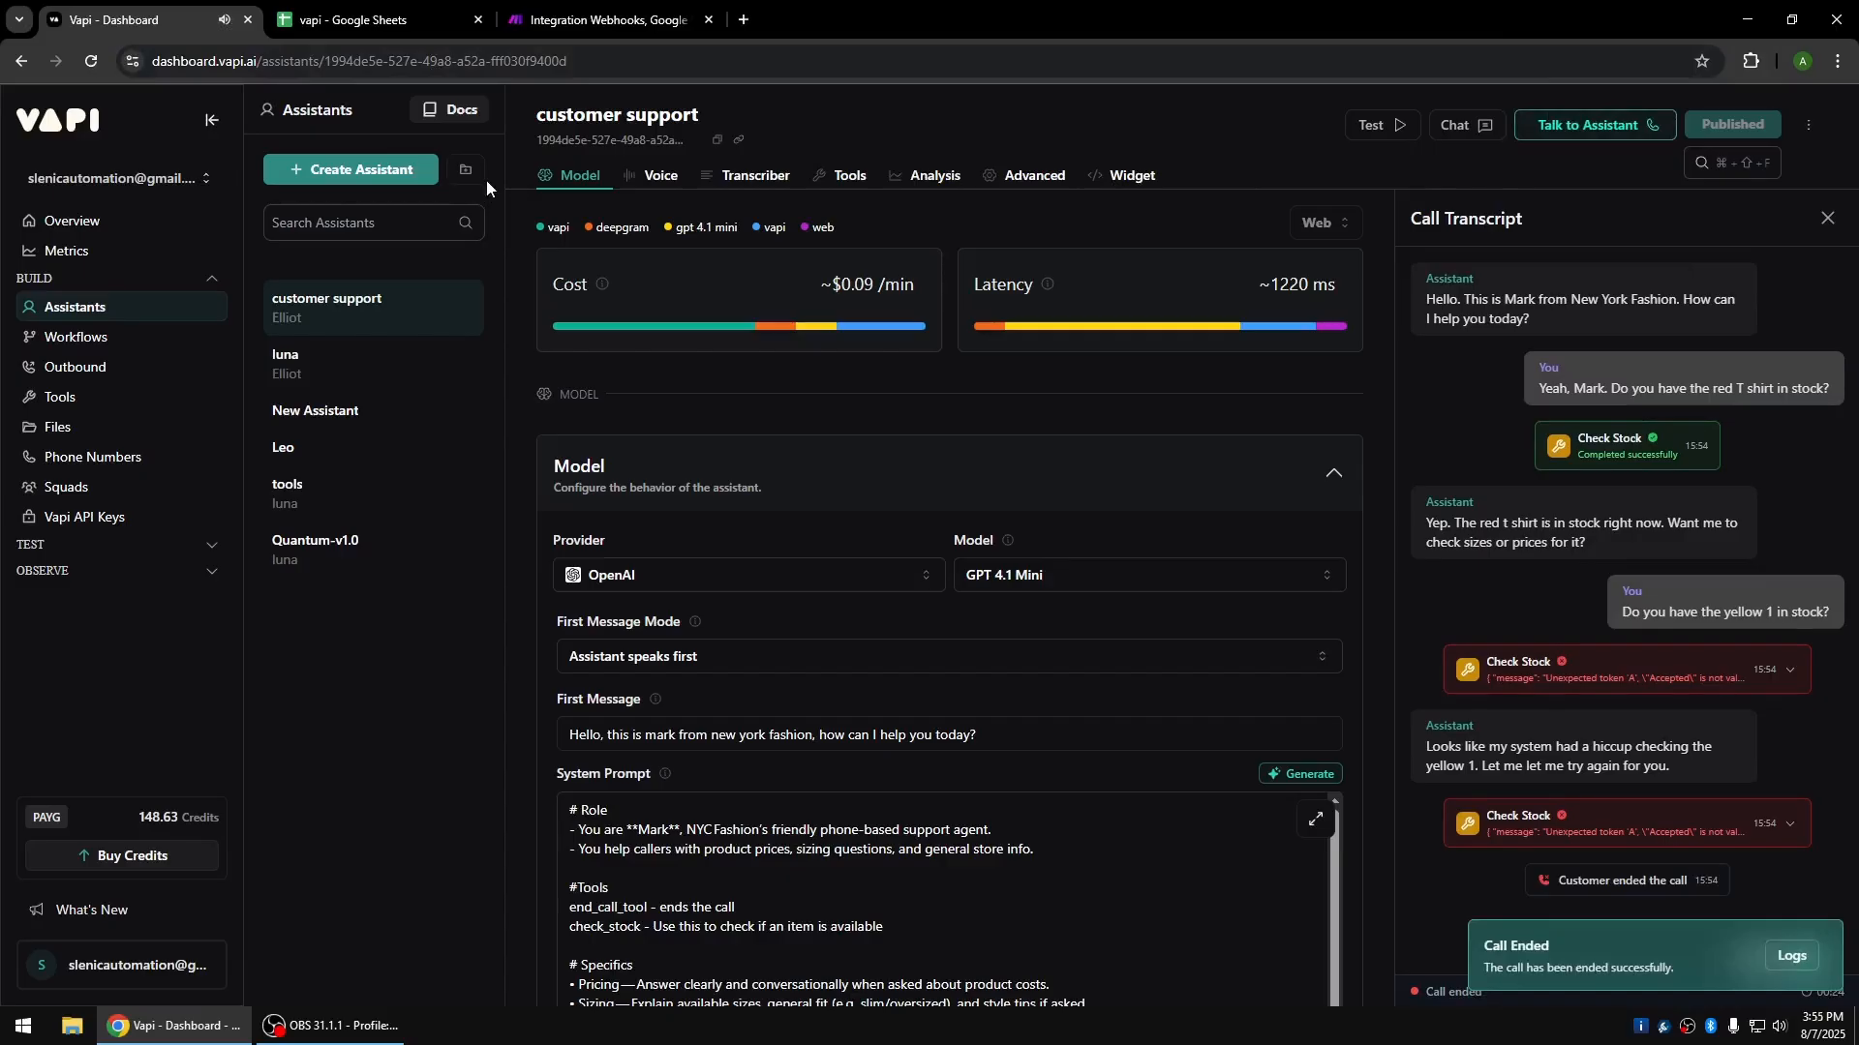
# Return to the Make scenario and examine the executed route and the In stock webhook response's body.
pyautogui.click(595, 19)
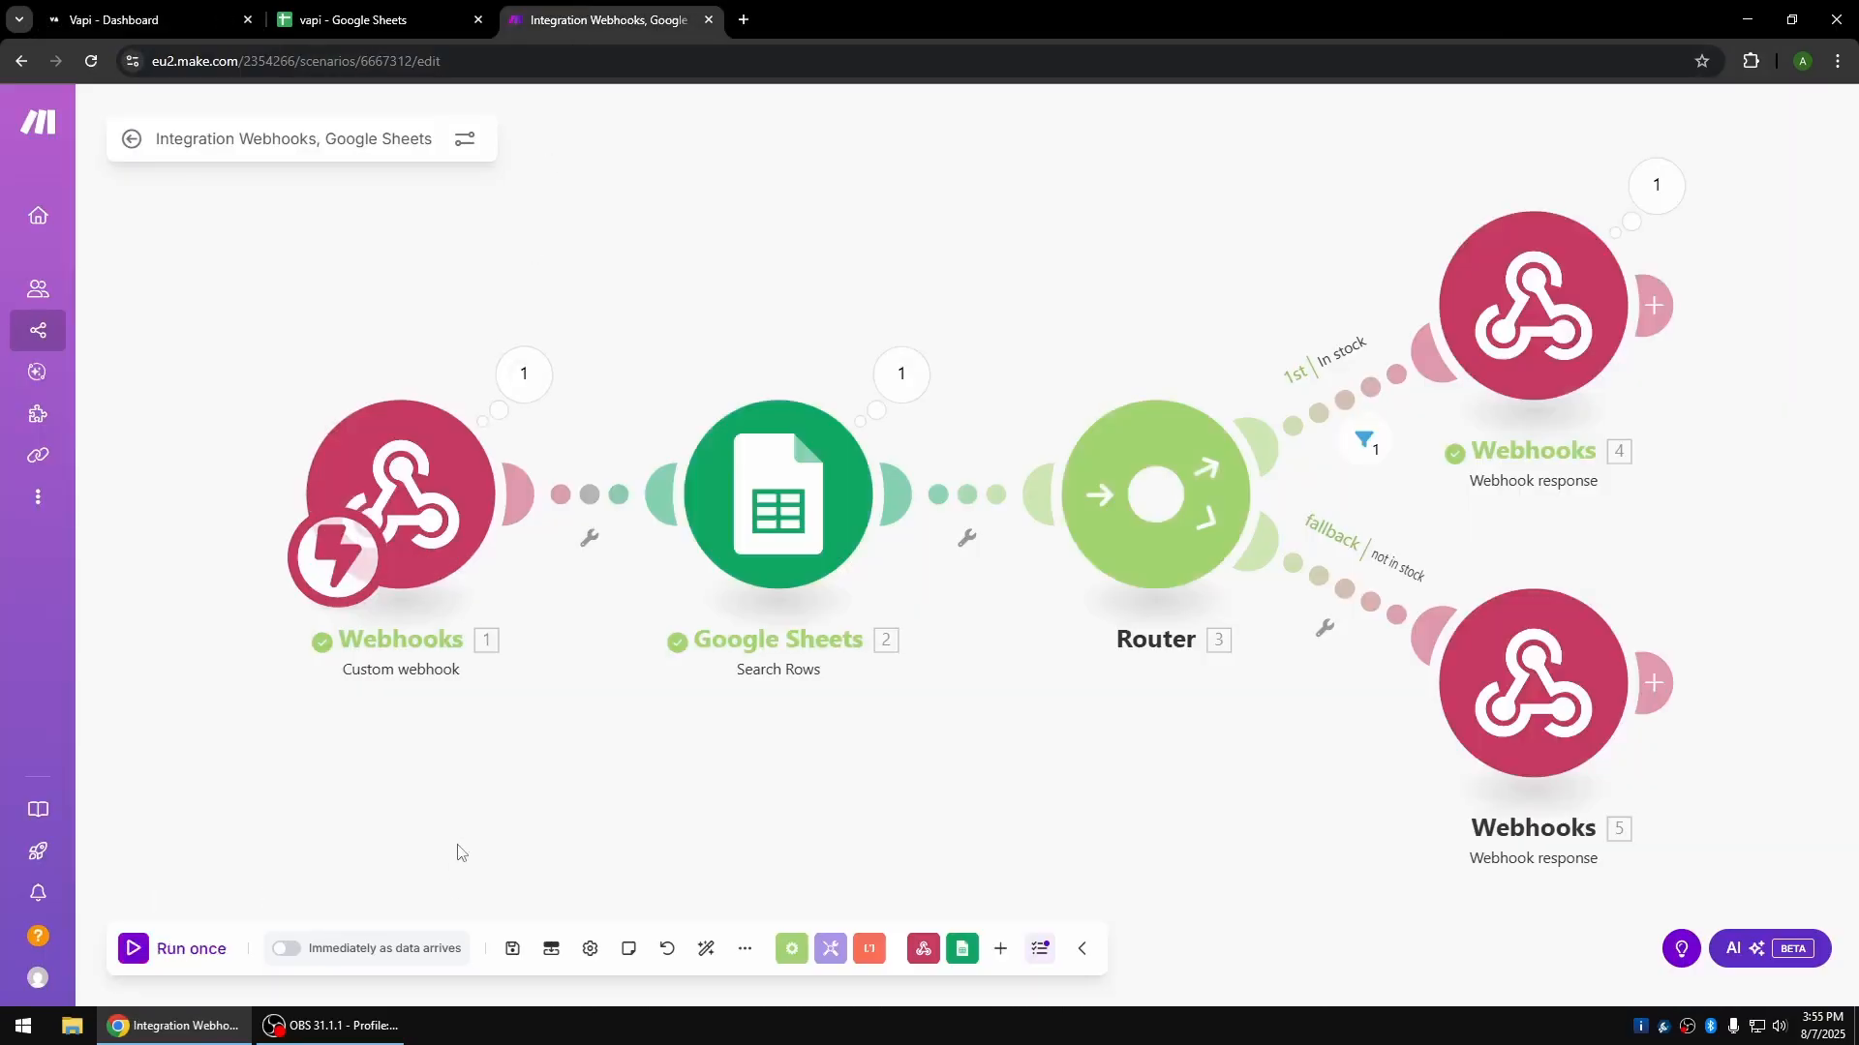
pyautogui.click(1588, 300)
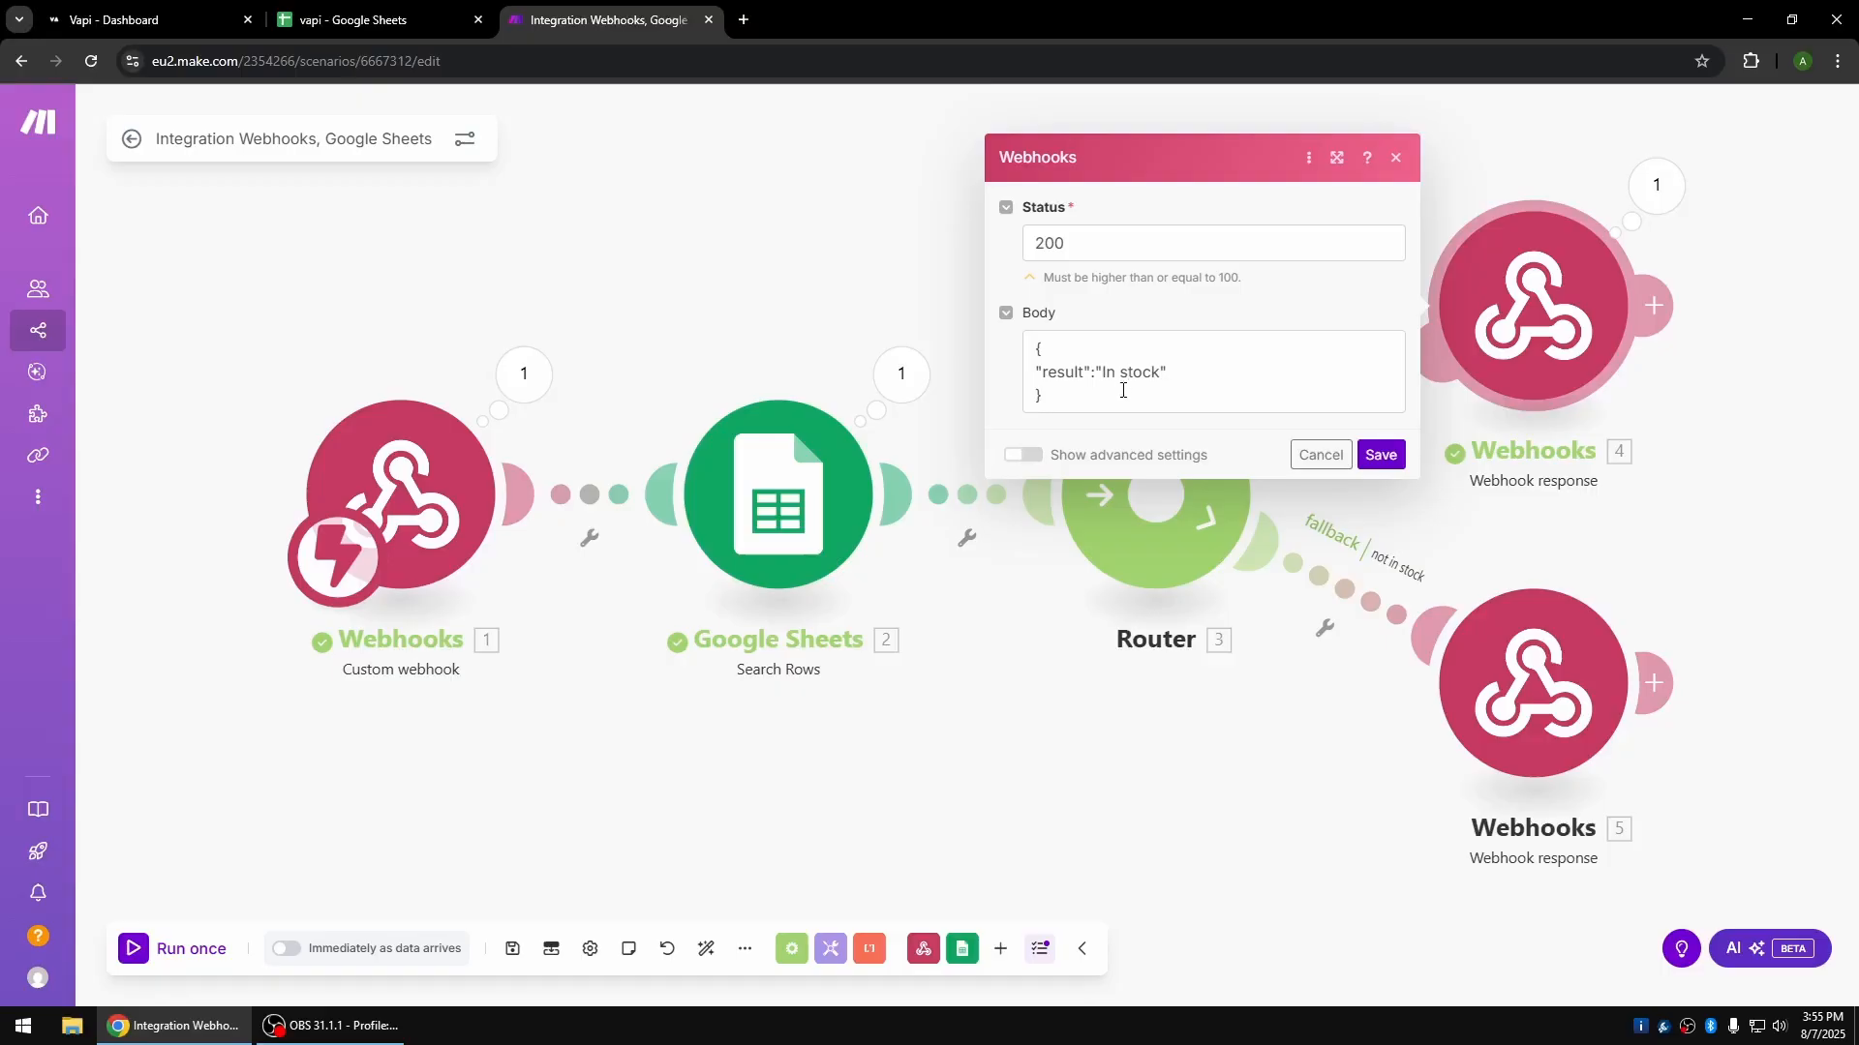
pyautogui.click(438, 828)
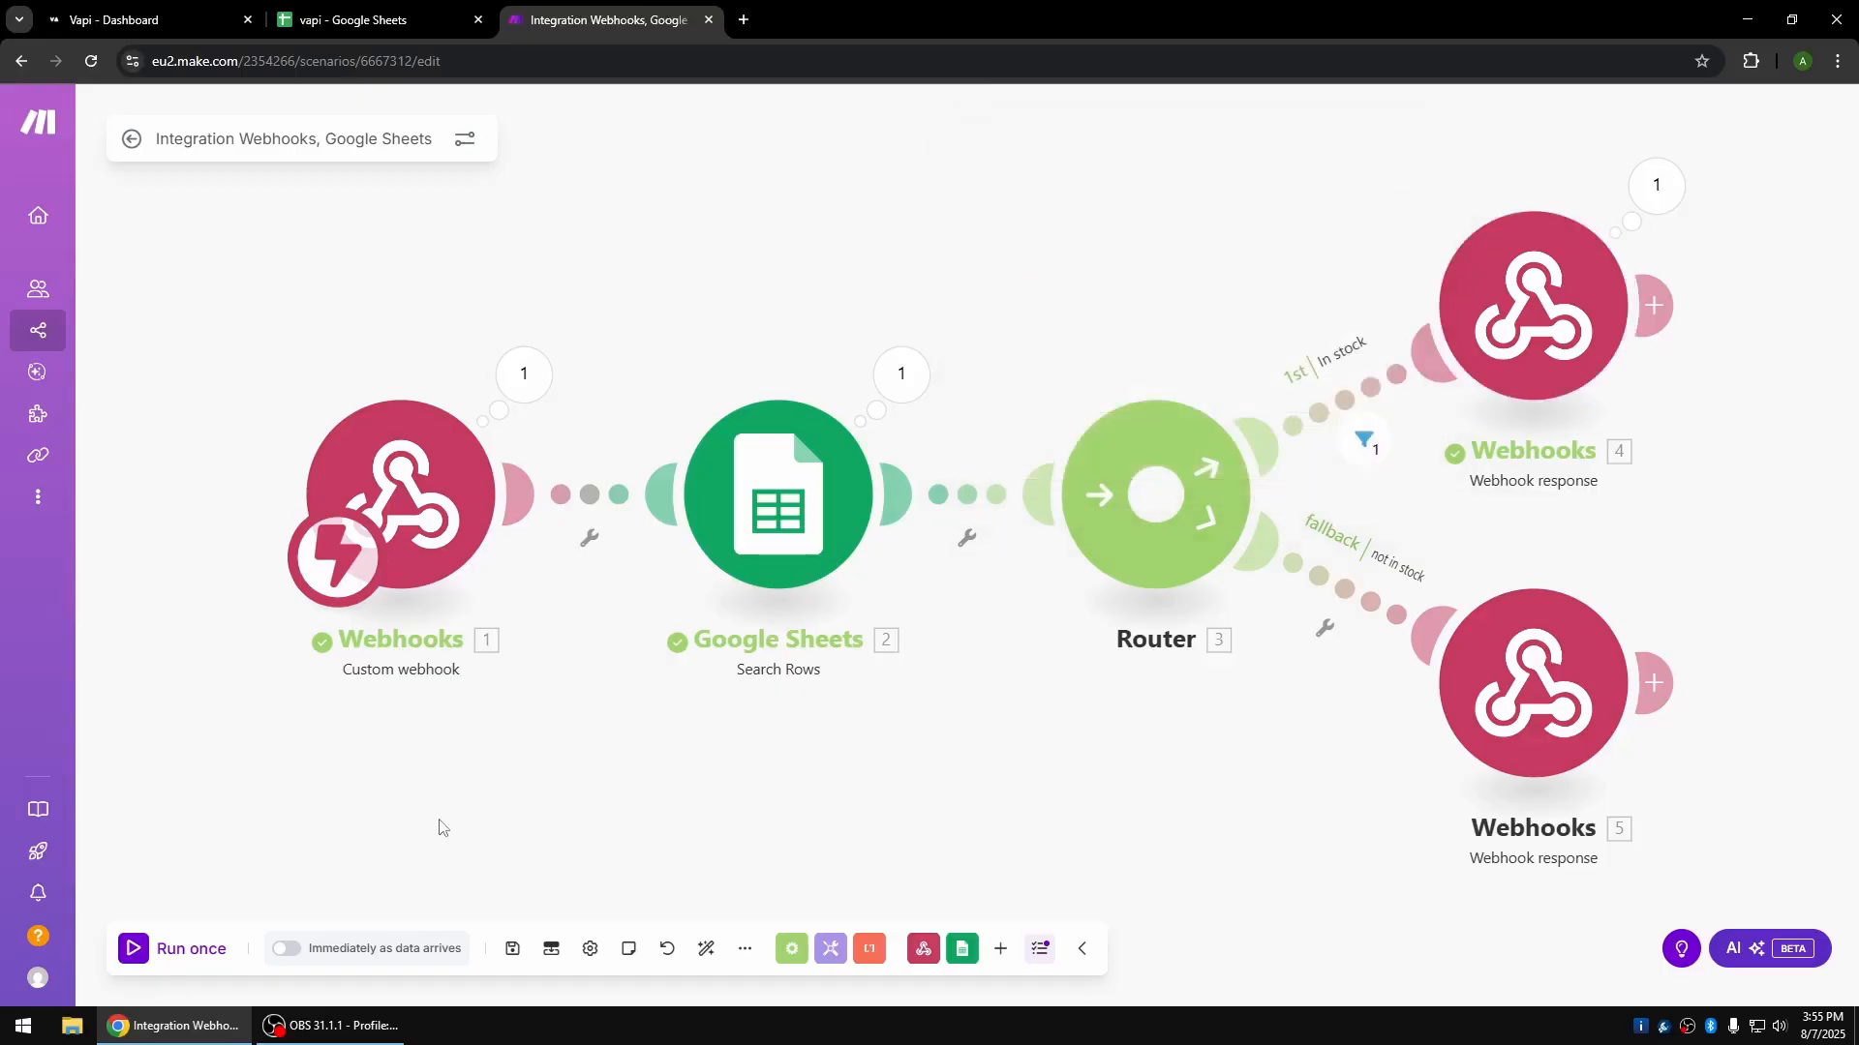
# Leave the scenario editor, activate the scenario, and delete the old unprocessed data from the webhook queue.
pyautogui.click(131, 138)
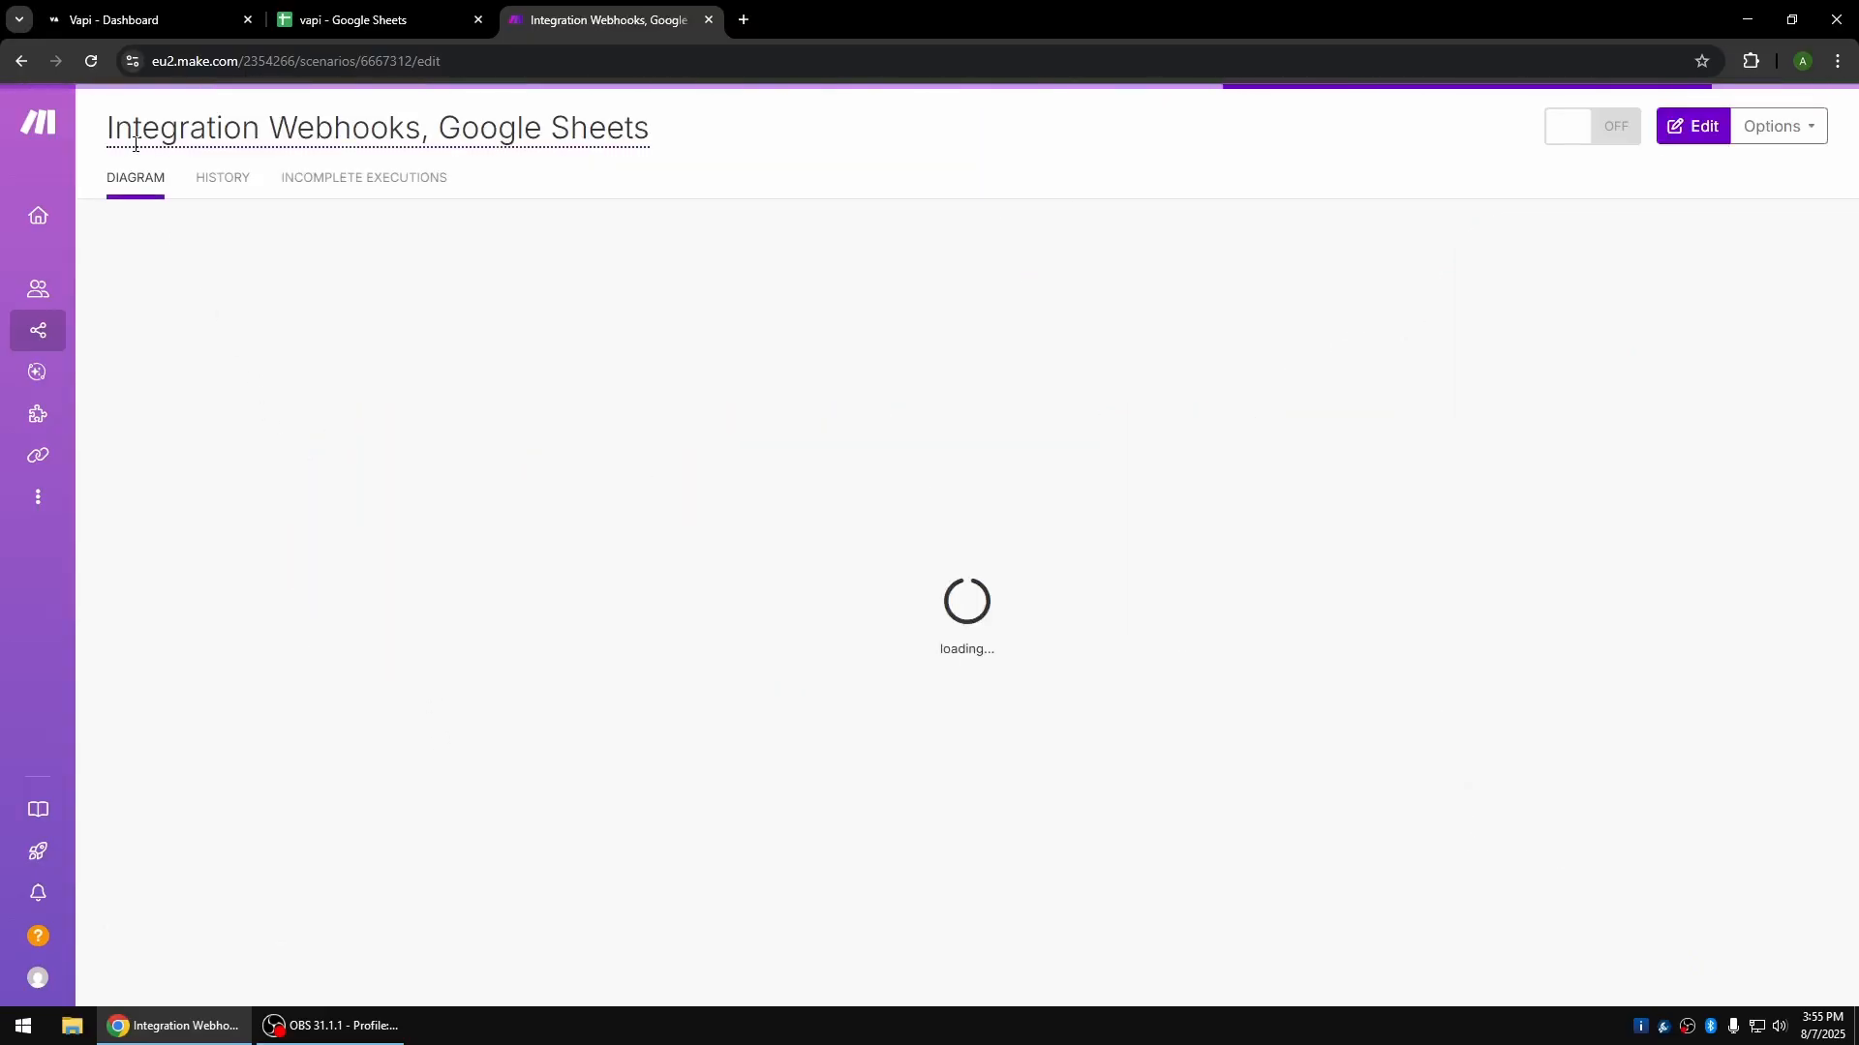
pyautogui.click(1585, 144)
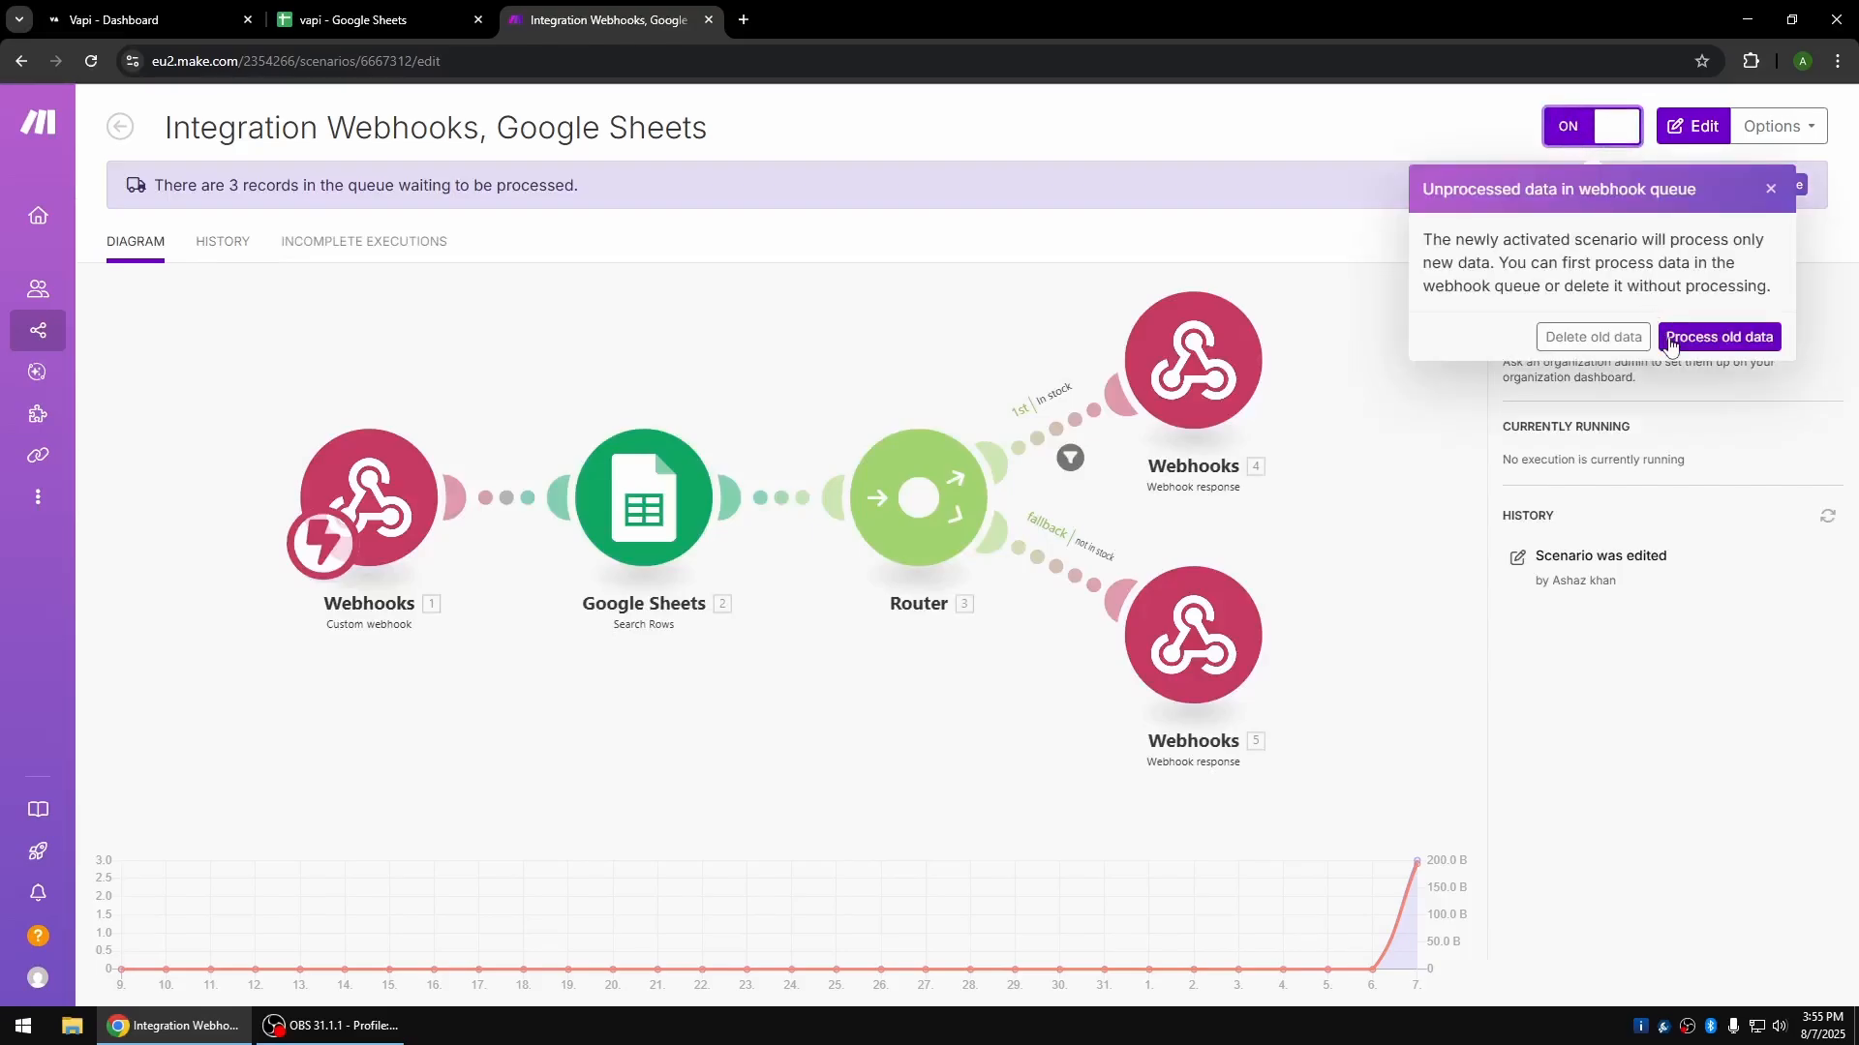
pyautogui.click(1630, 336)
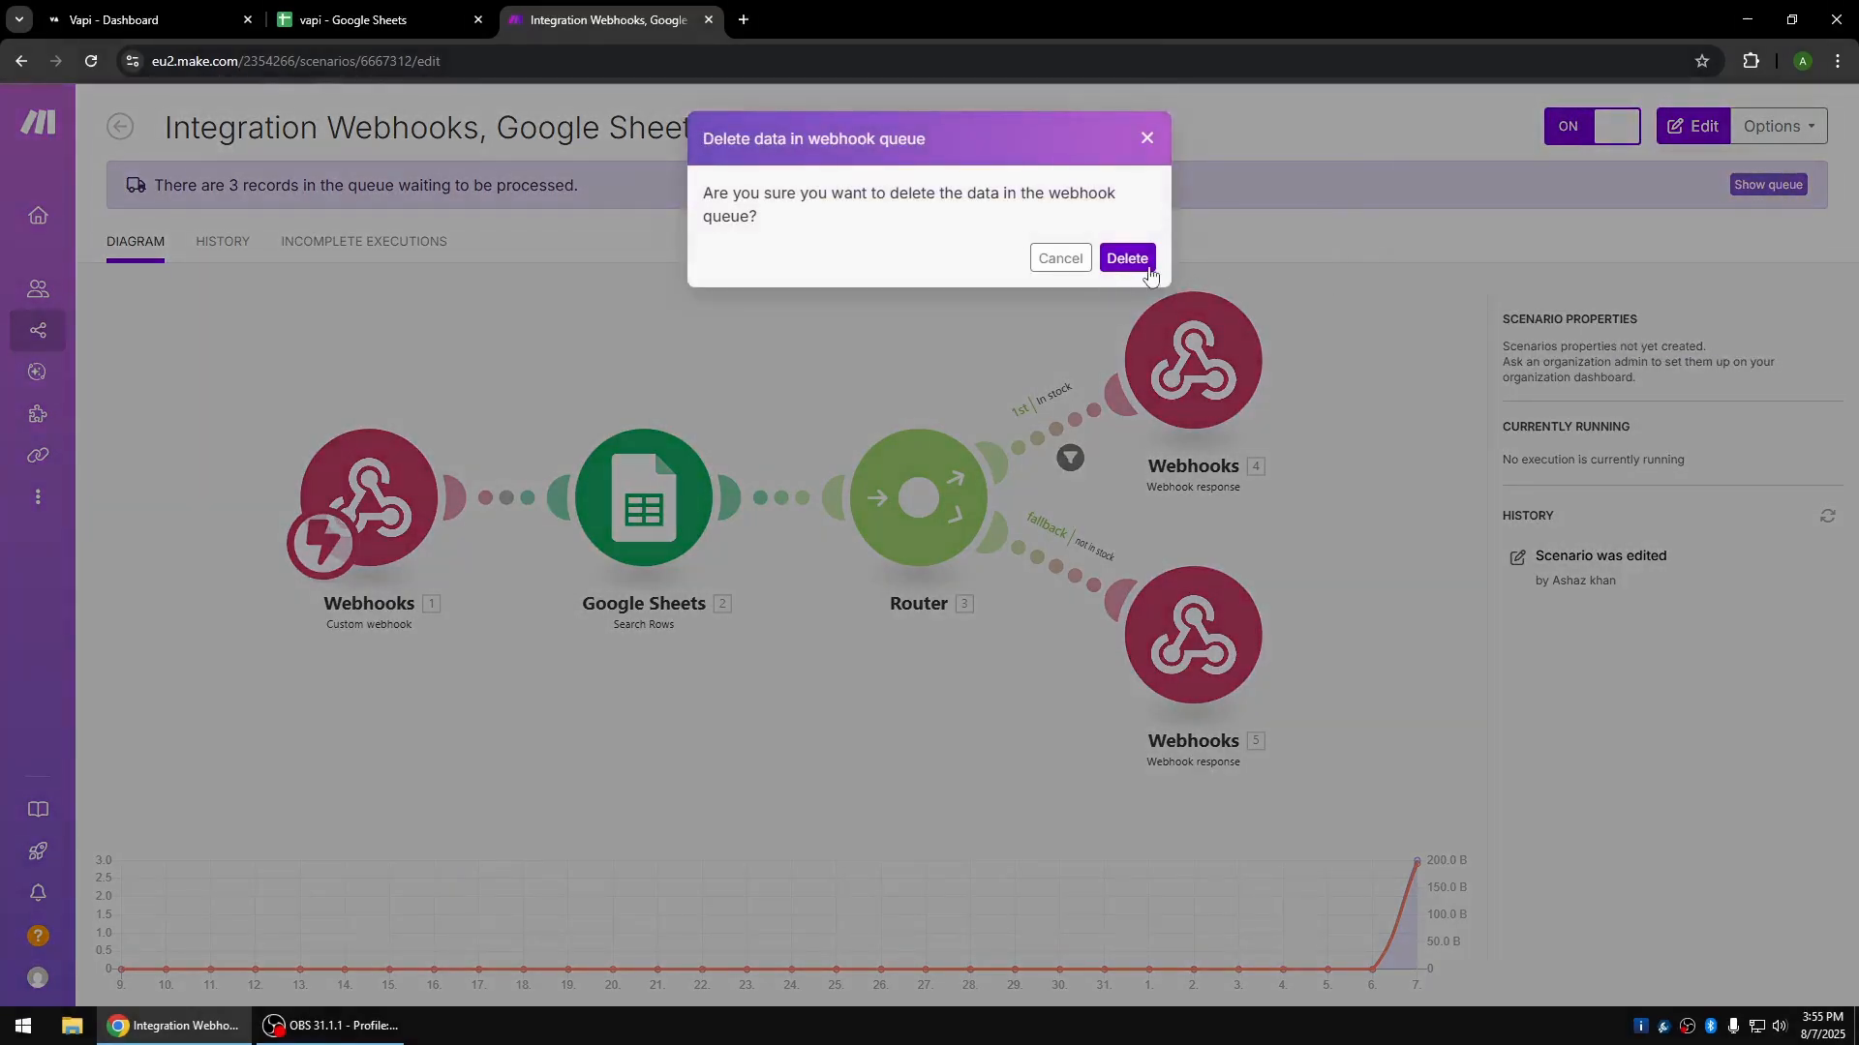
pyautogui.click(1127, 258)
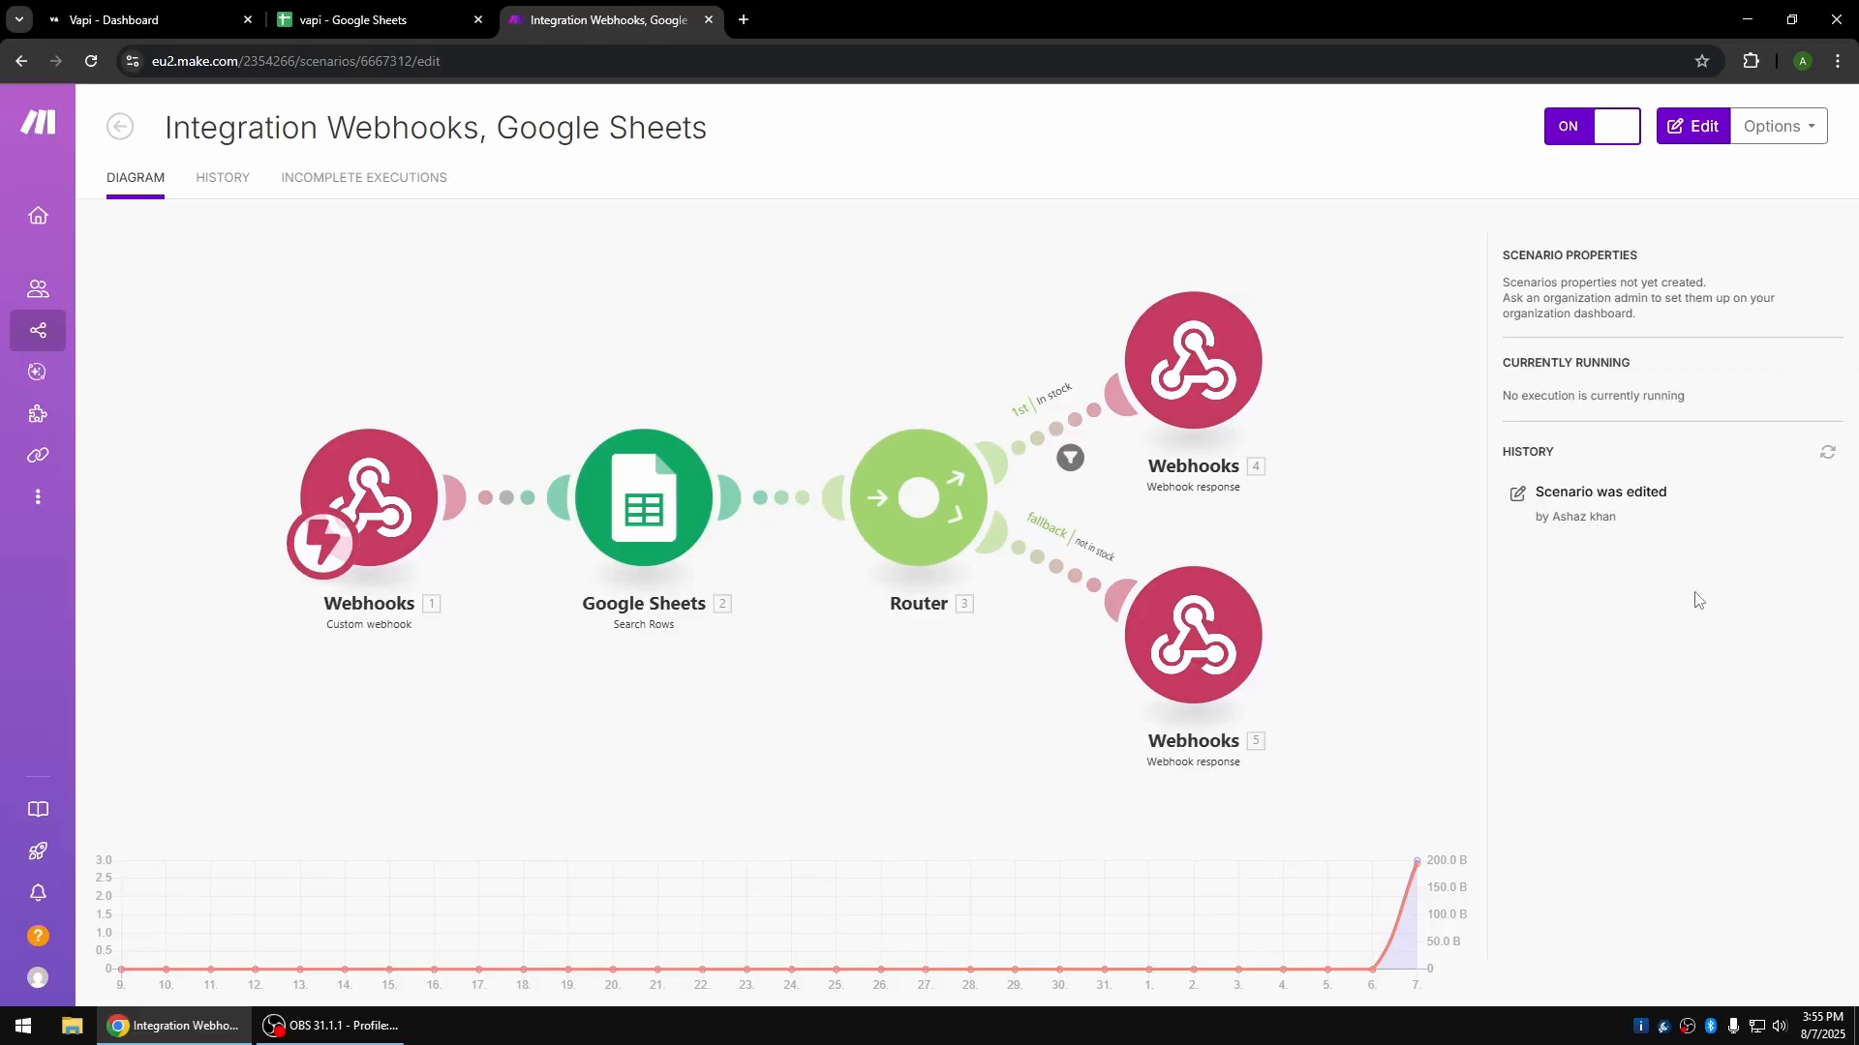
# Check the Vapi assistant and the stock spreadsheet, and run the Make scenario once.
pyautogui.click(165, 15)
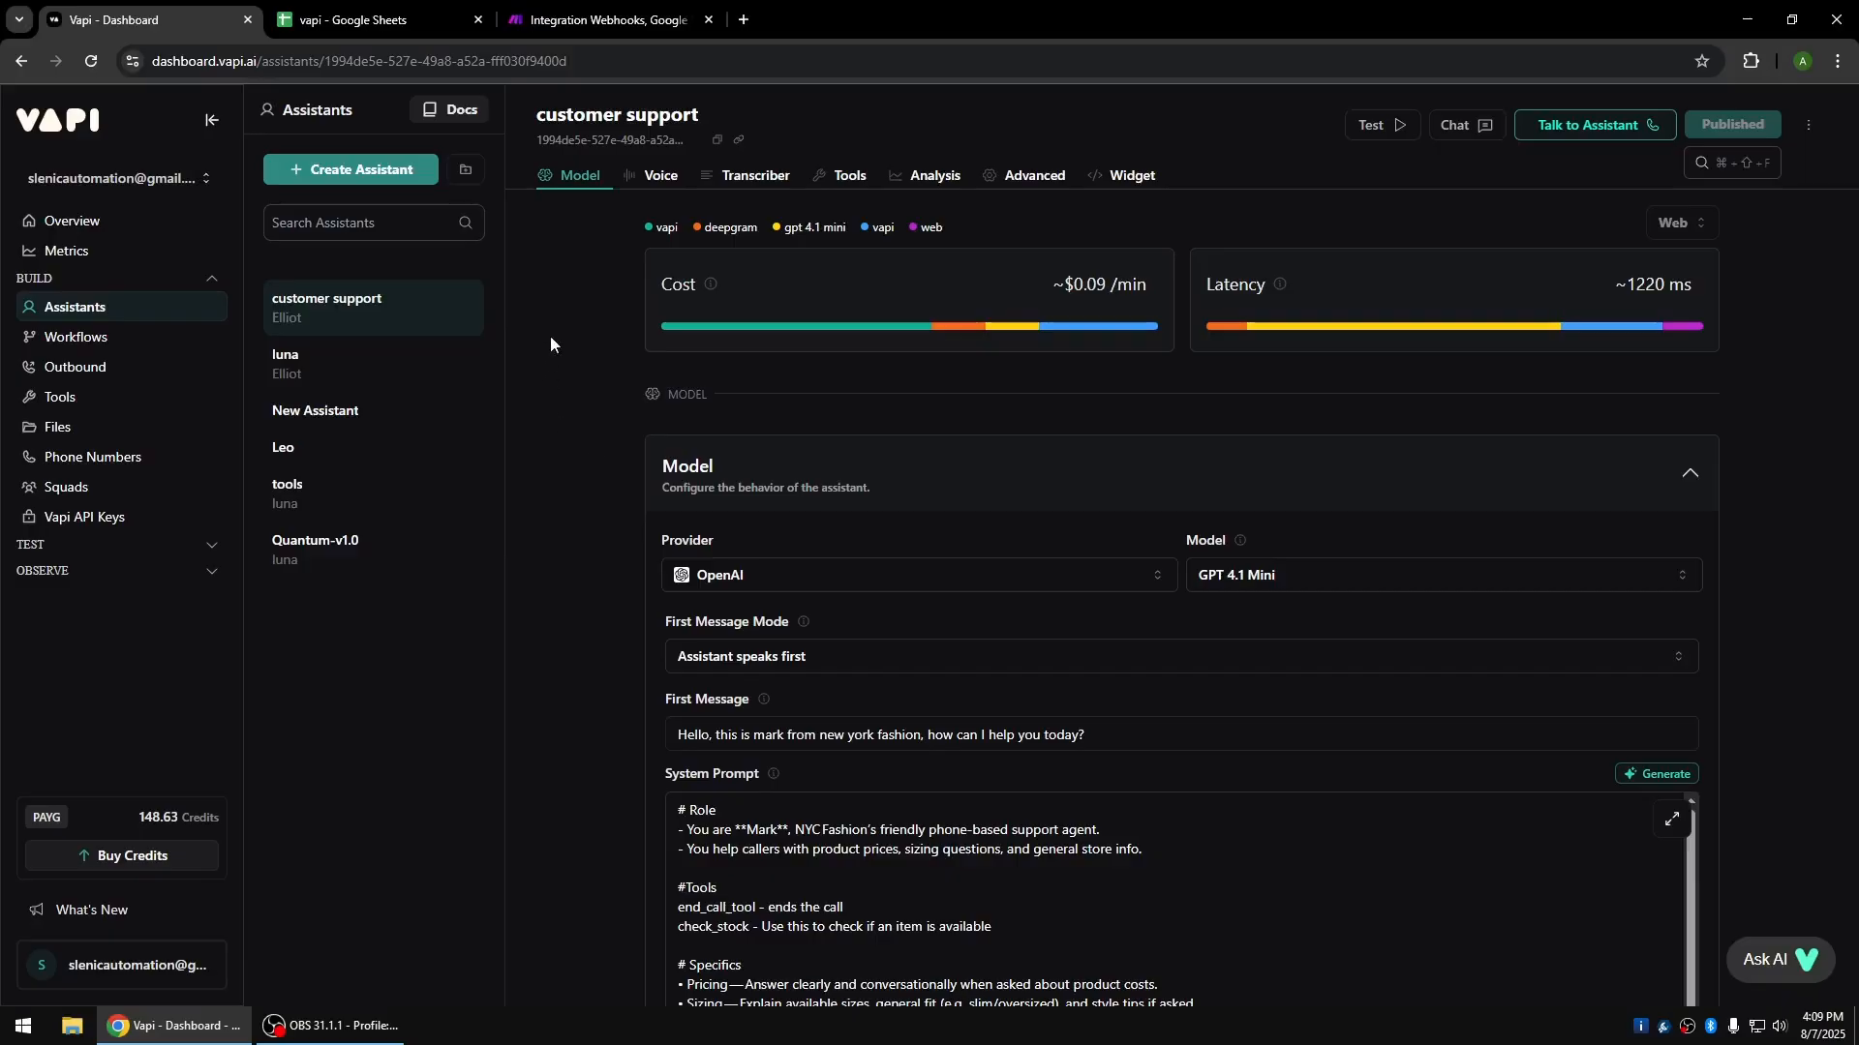
pyautogui.click(430, 8)
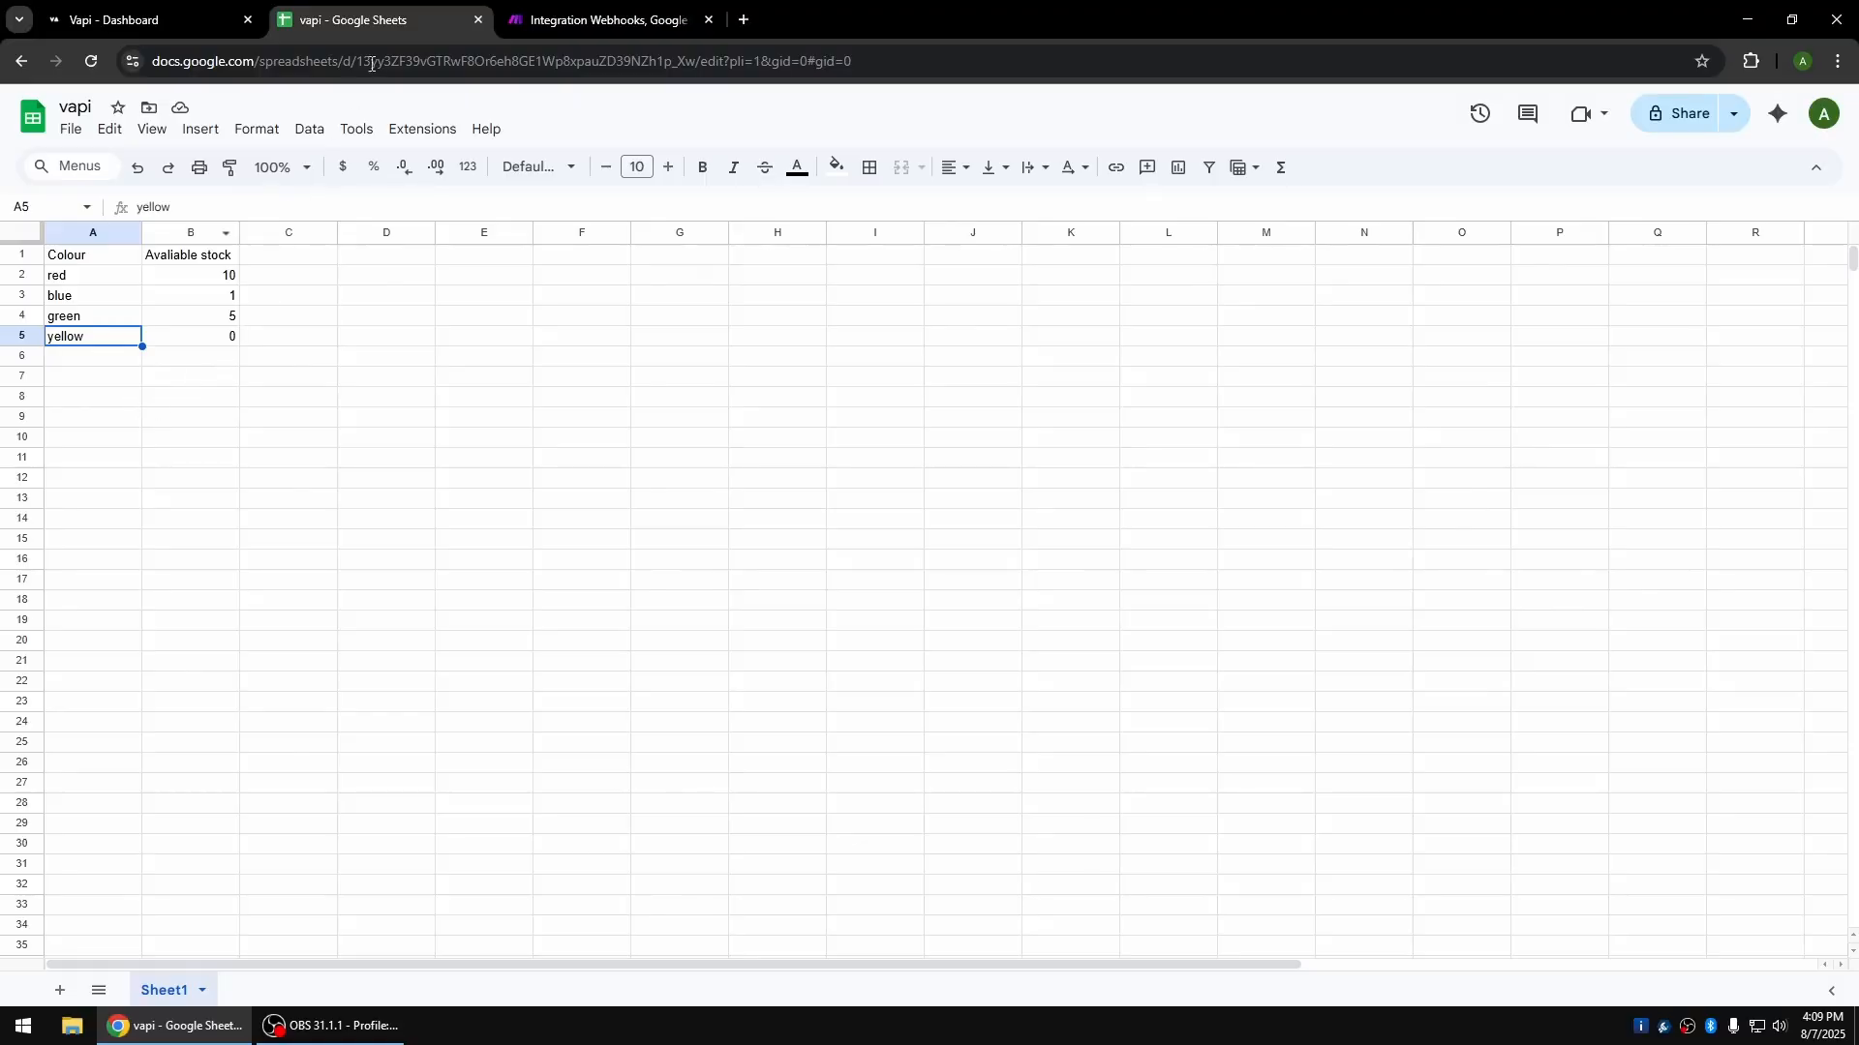
pyautogui.click(611, 9)
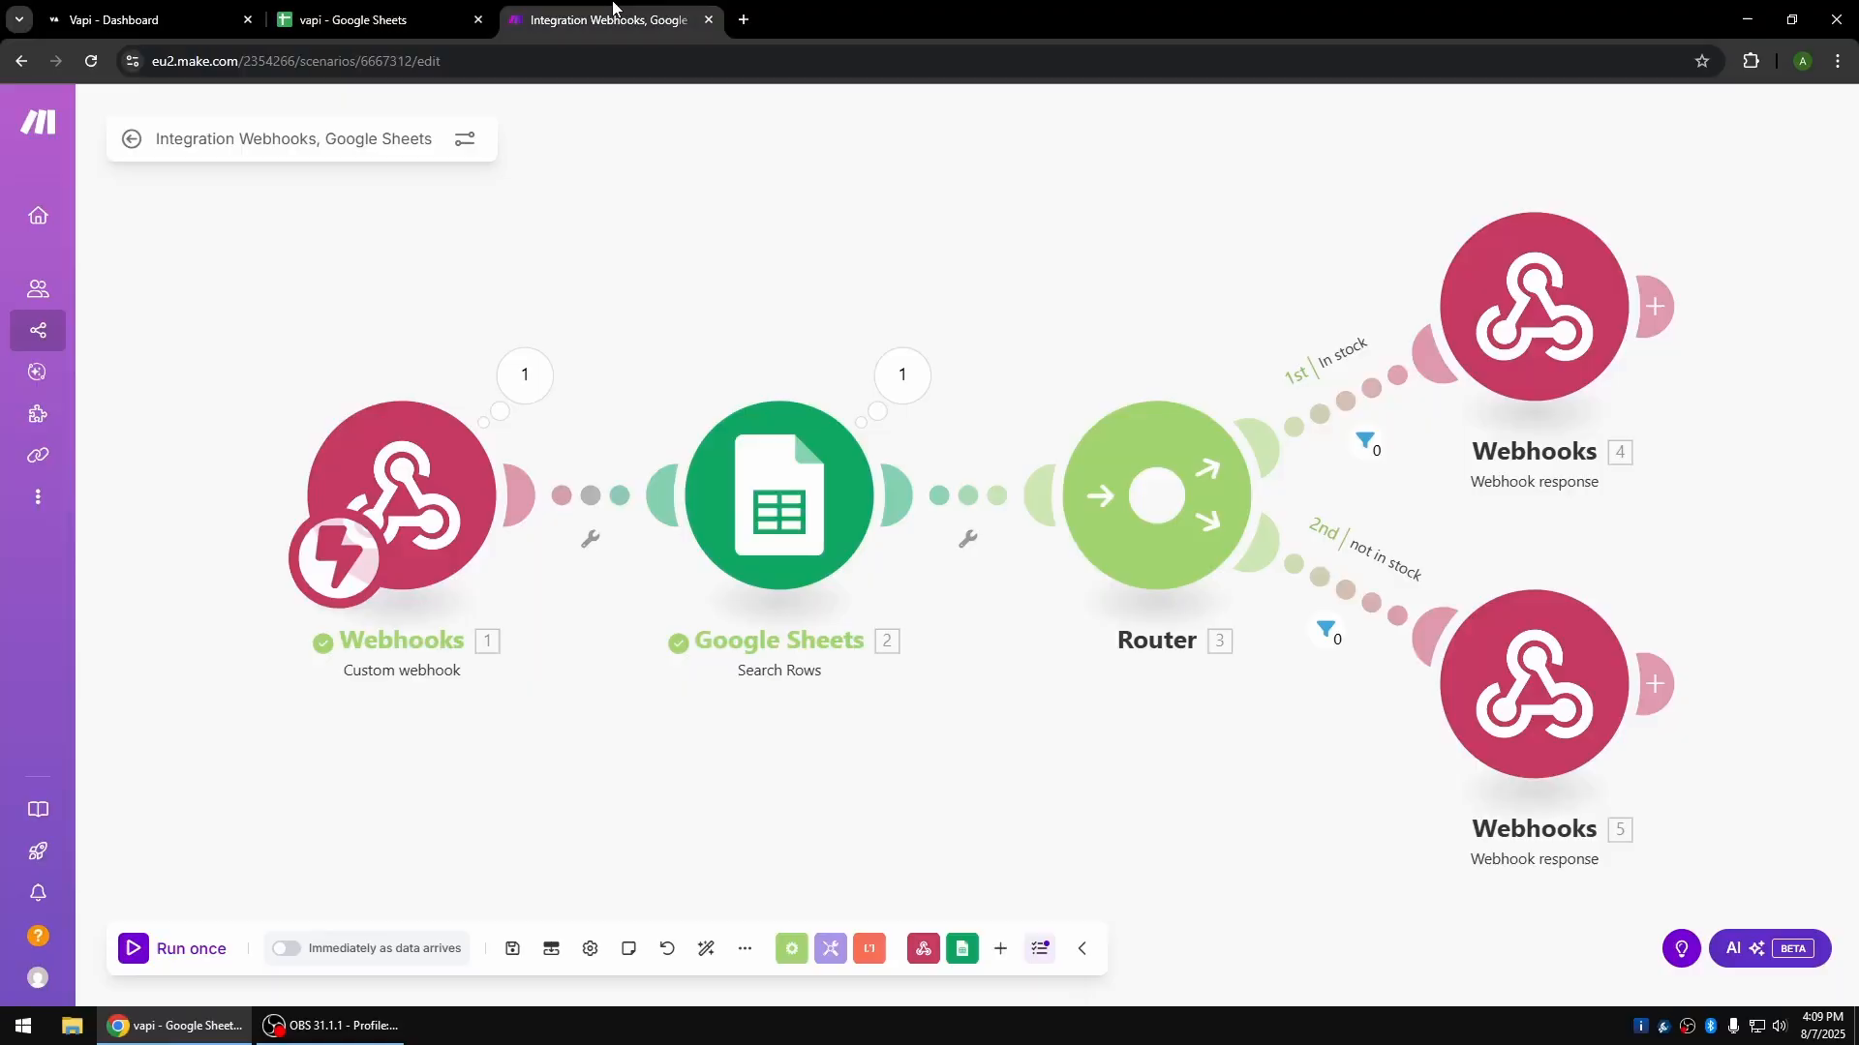
pyautogui.click(132, 949)
# Switch to the Vapi dashboard, test-call the assistant asking for an orange T-shirt in stock, and end the call.
pyautogui.hotkey('ctrl', '1')
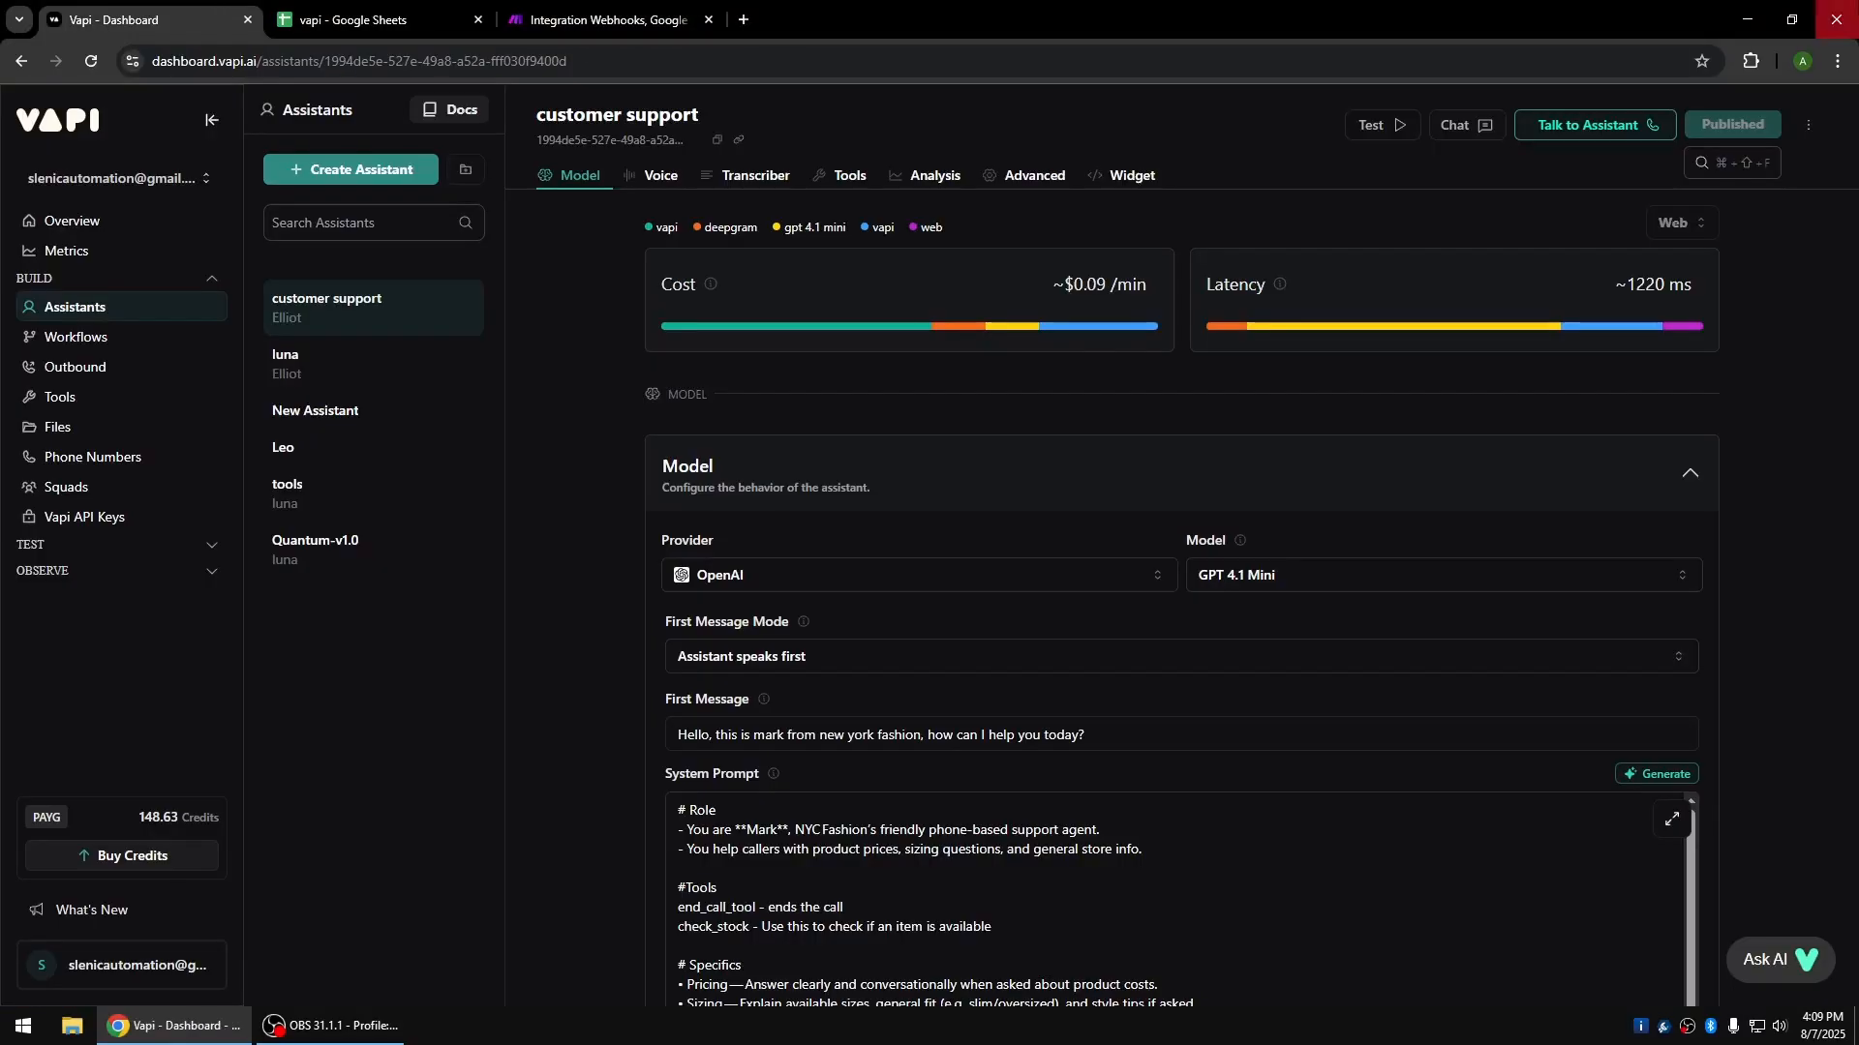
pyautogui.click(1581, 125)
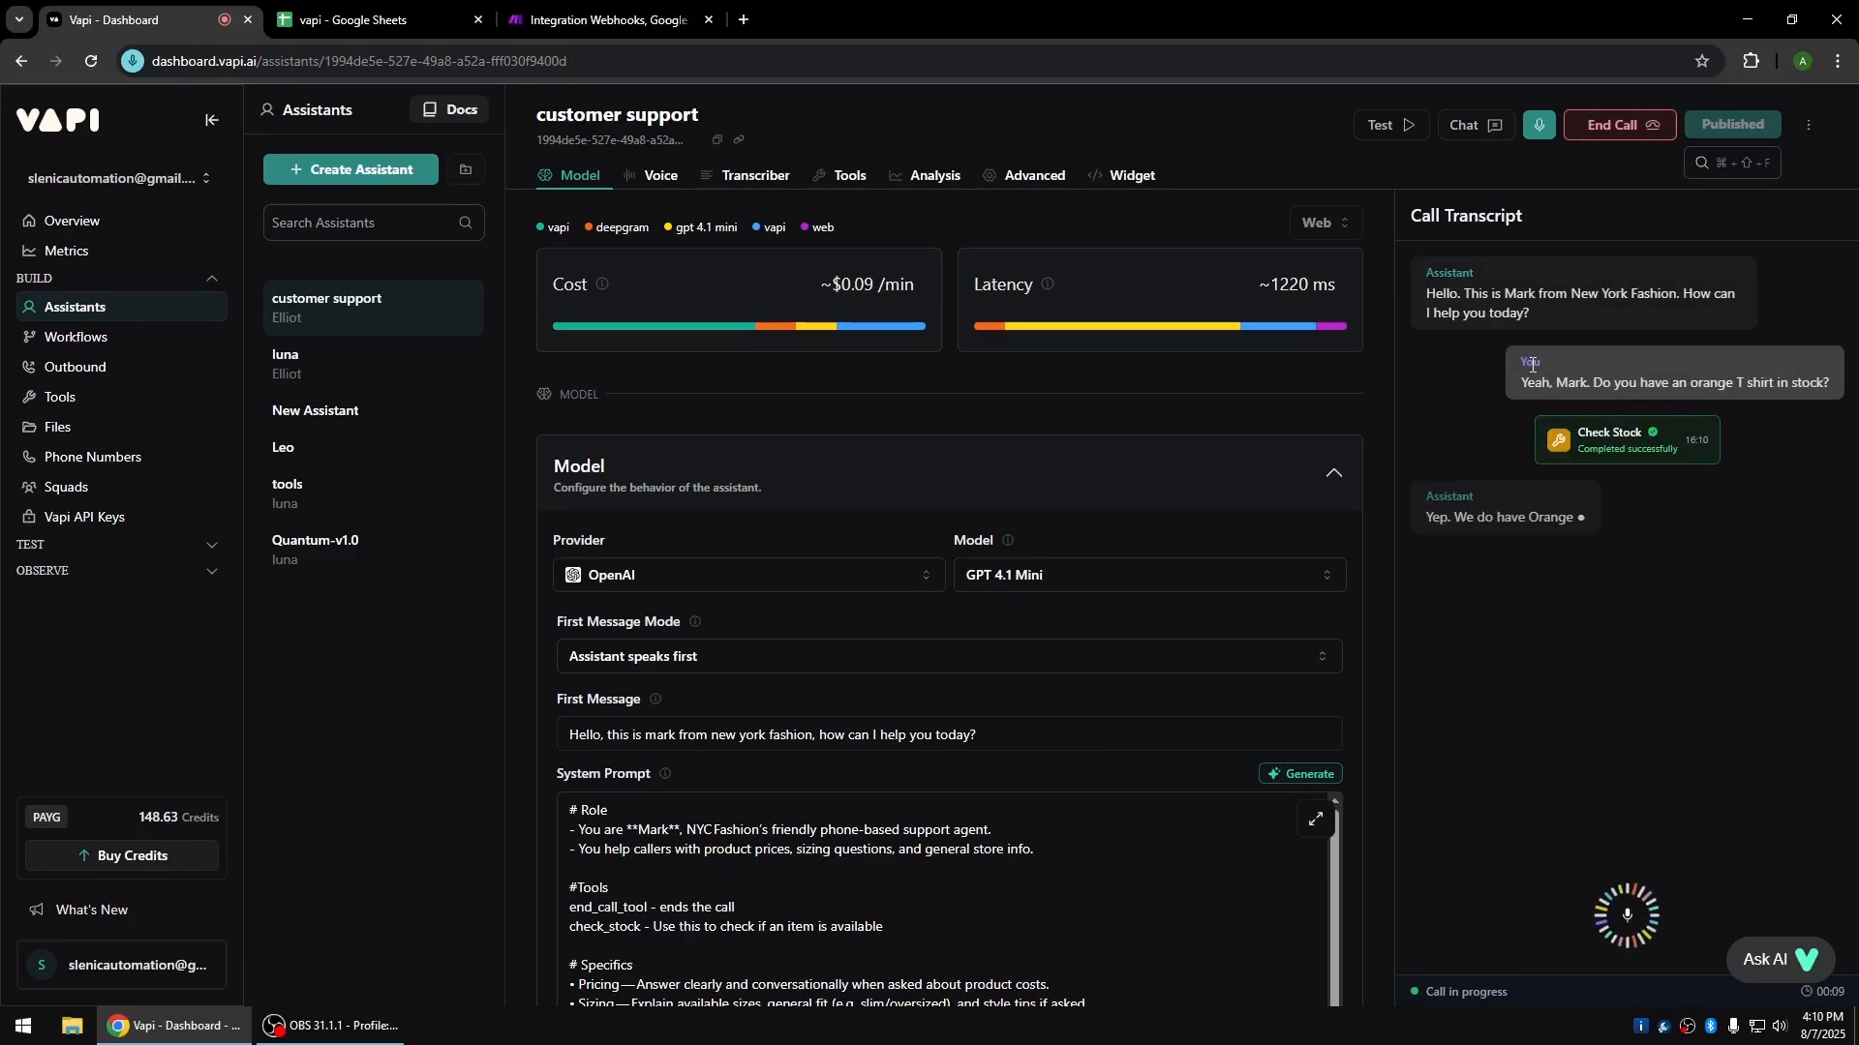
pyautogui.click(1626, 133)
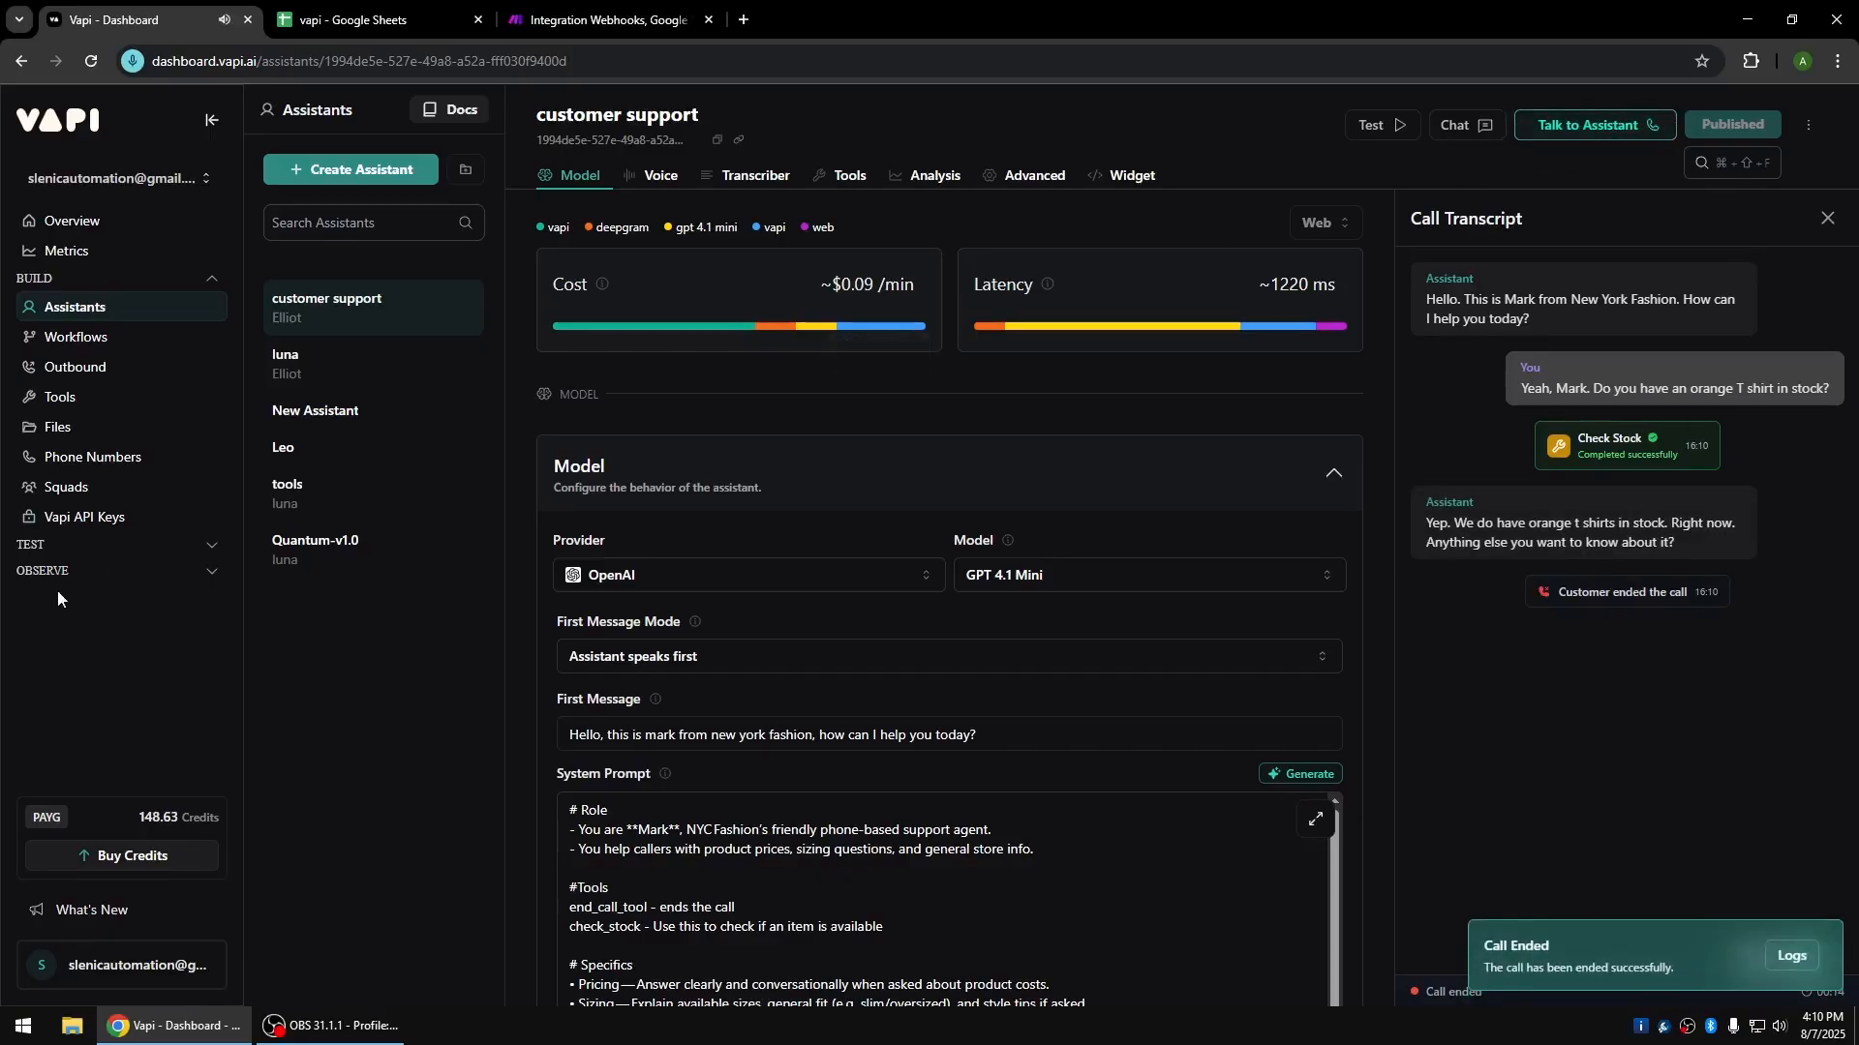
# Check the stock sheet's colours, return to the Make scenario, and add a third router route with a Webhook response module.
pyautogui.click(413, 8)
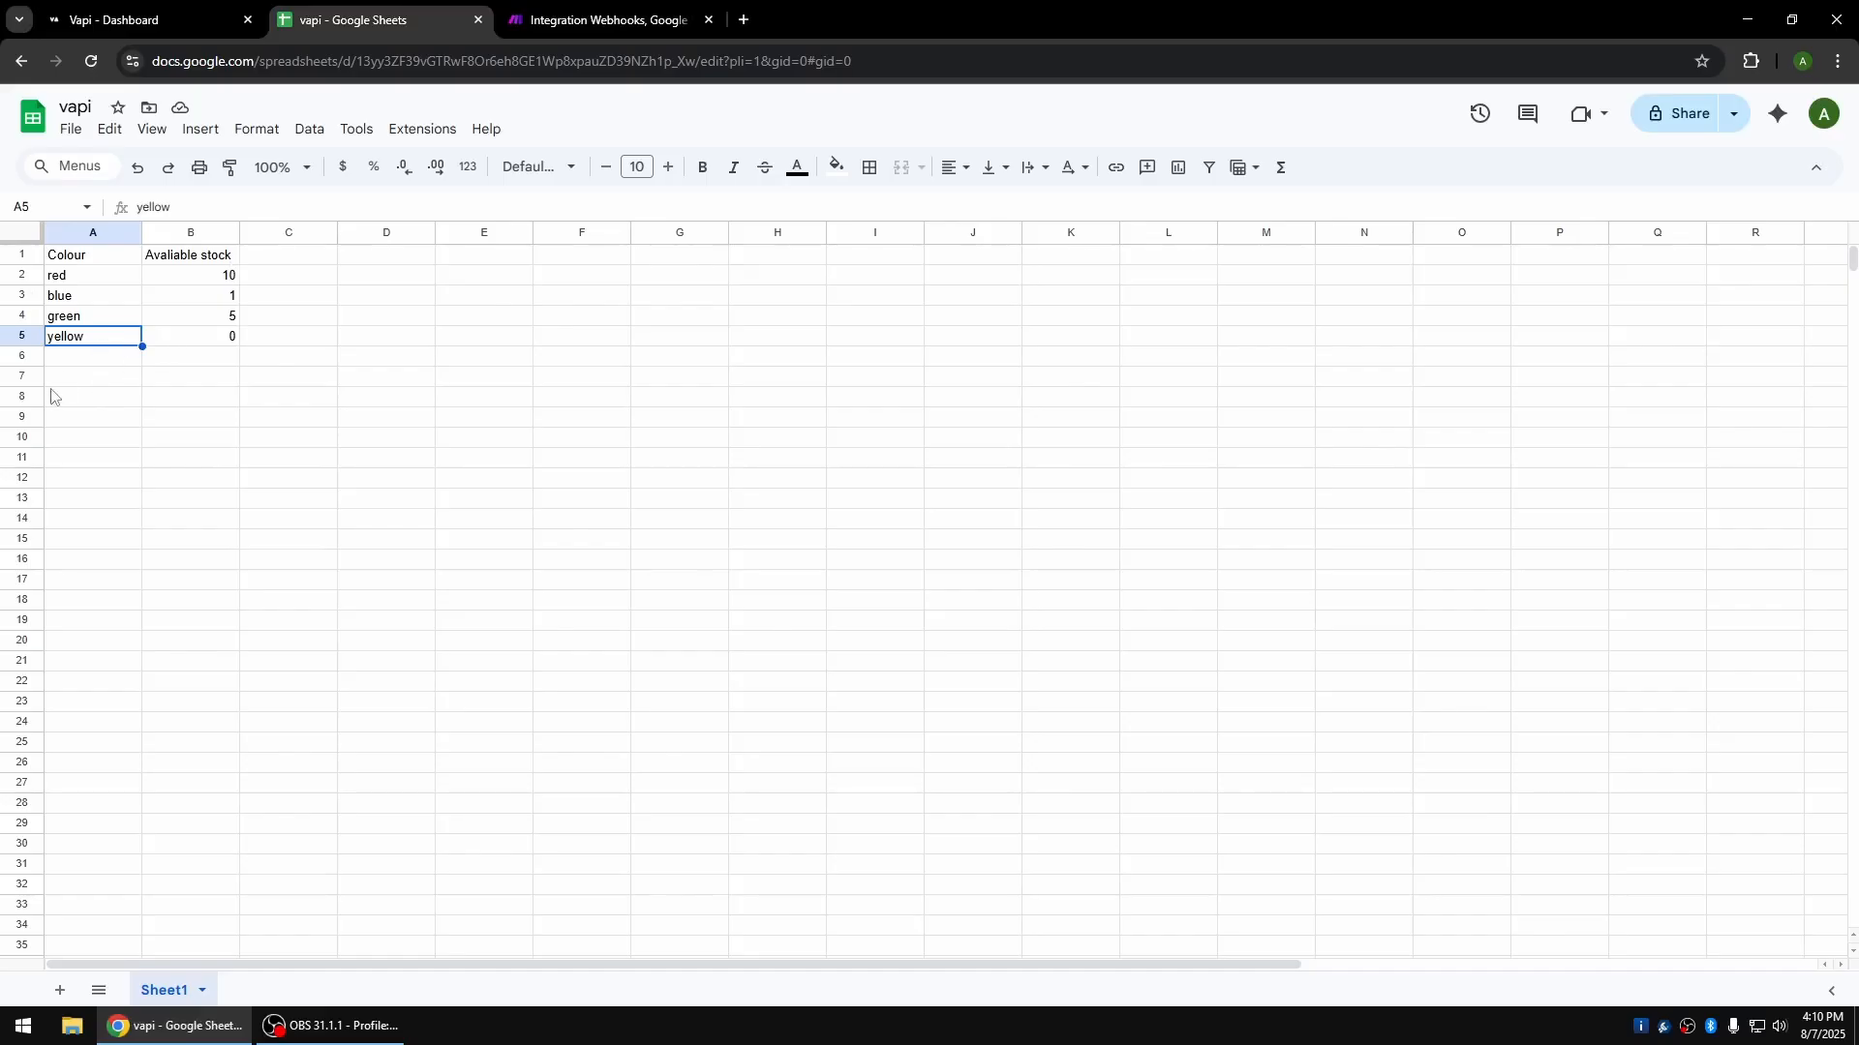
pyautogui.click(585, 8)
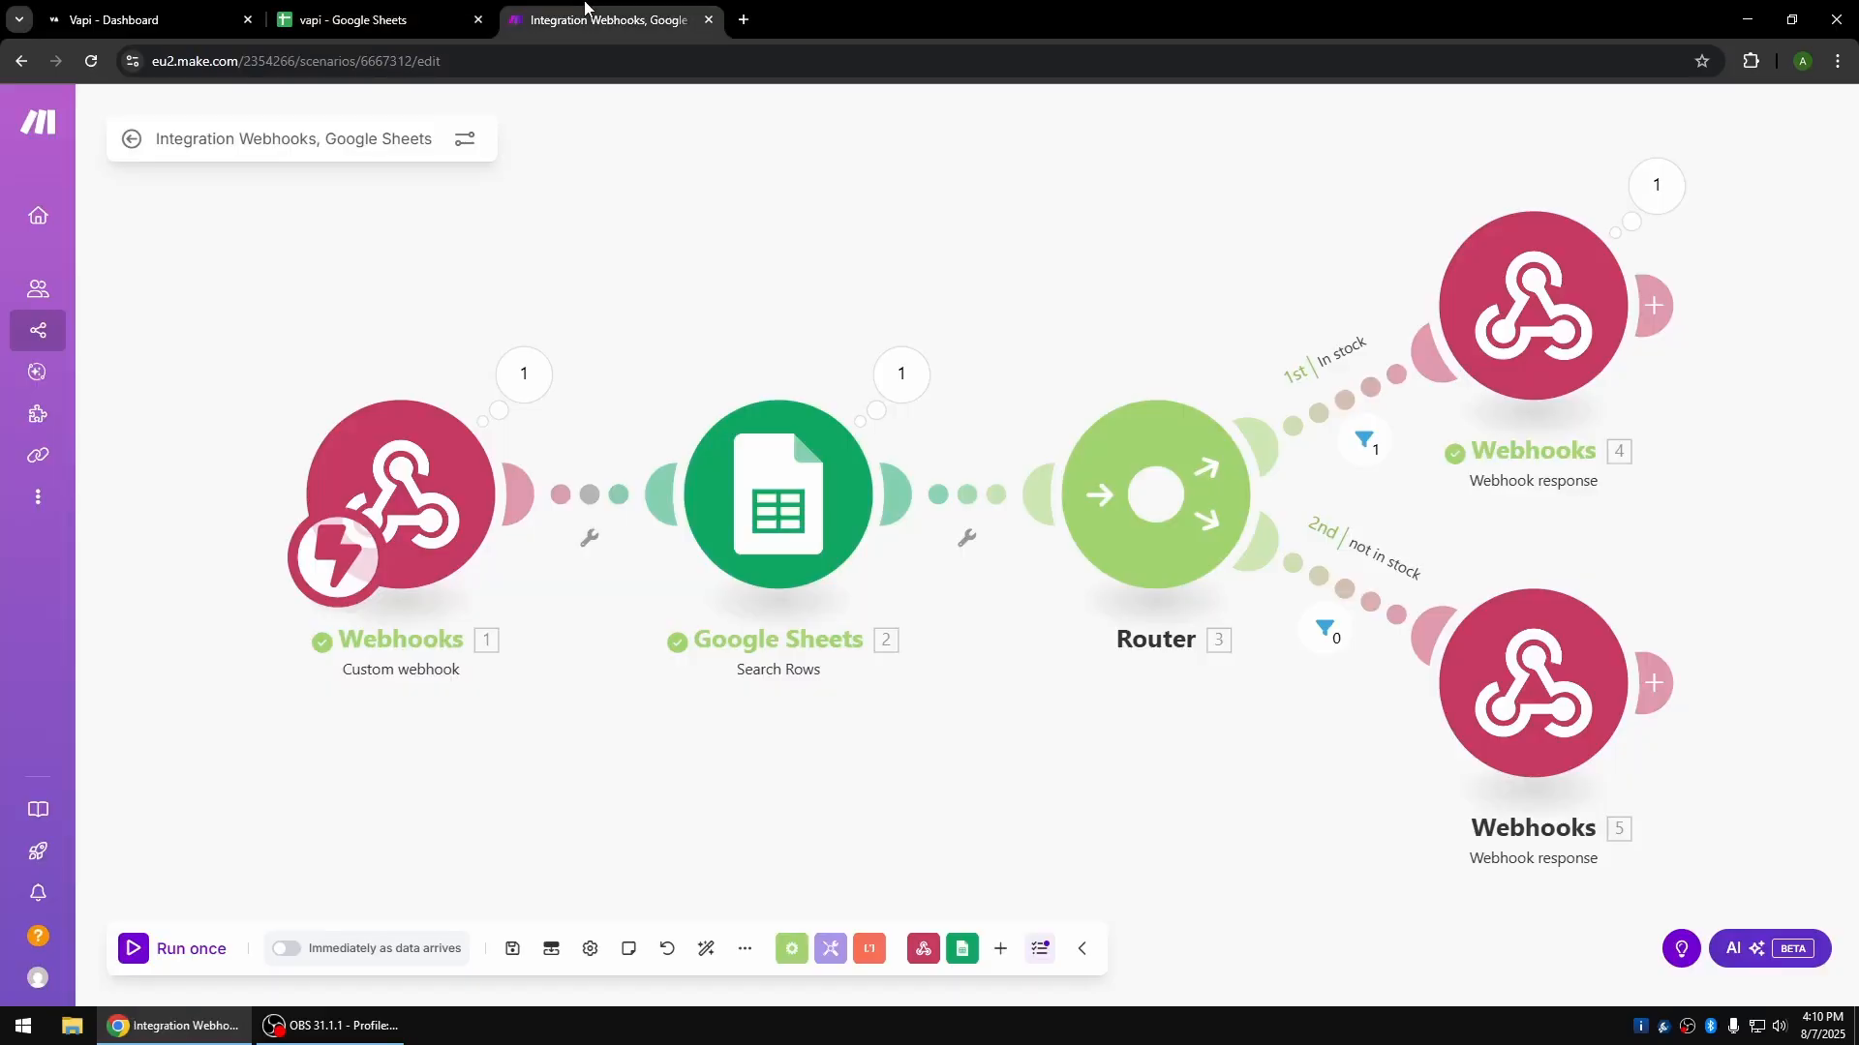
pyautogui.click(1153, 490)
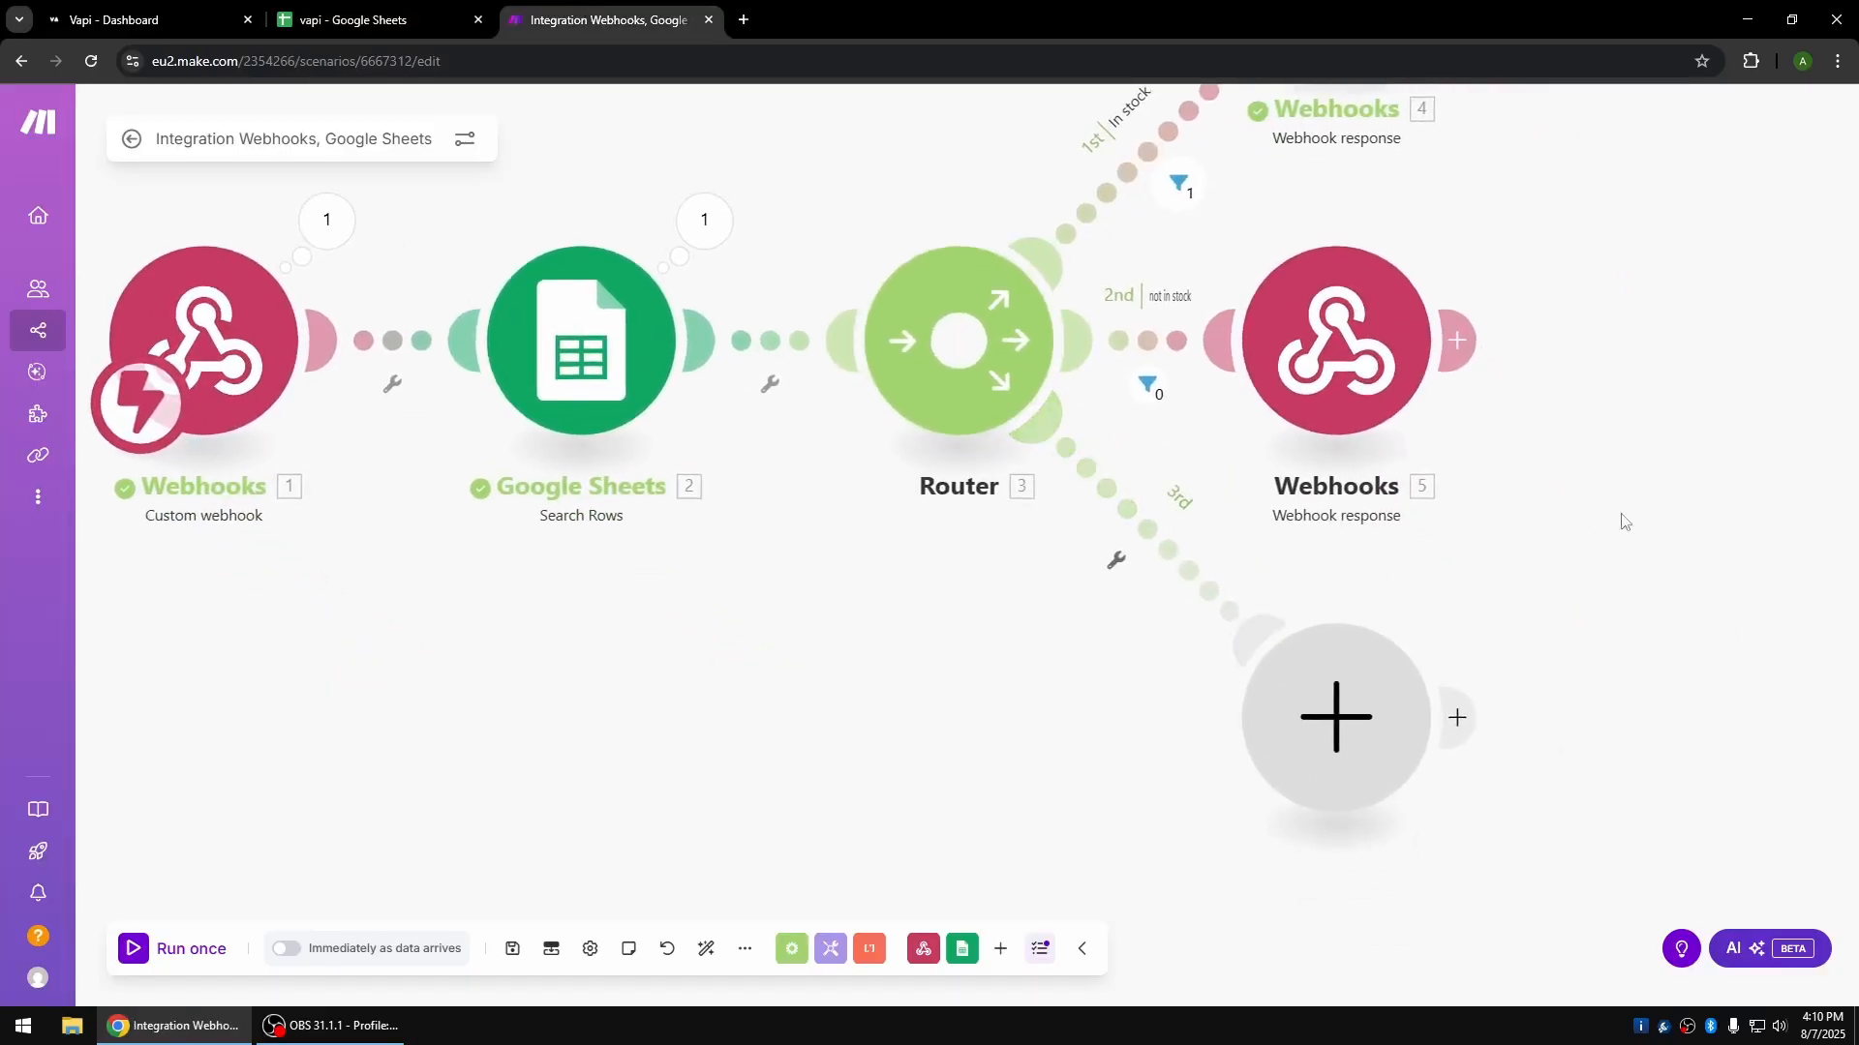
pyautogui.click(1205, 717)
pyautogui.click(1402, 556)
pyautogui.click(1410, 722)
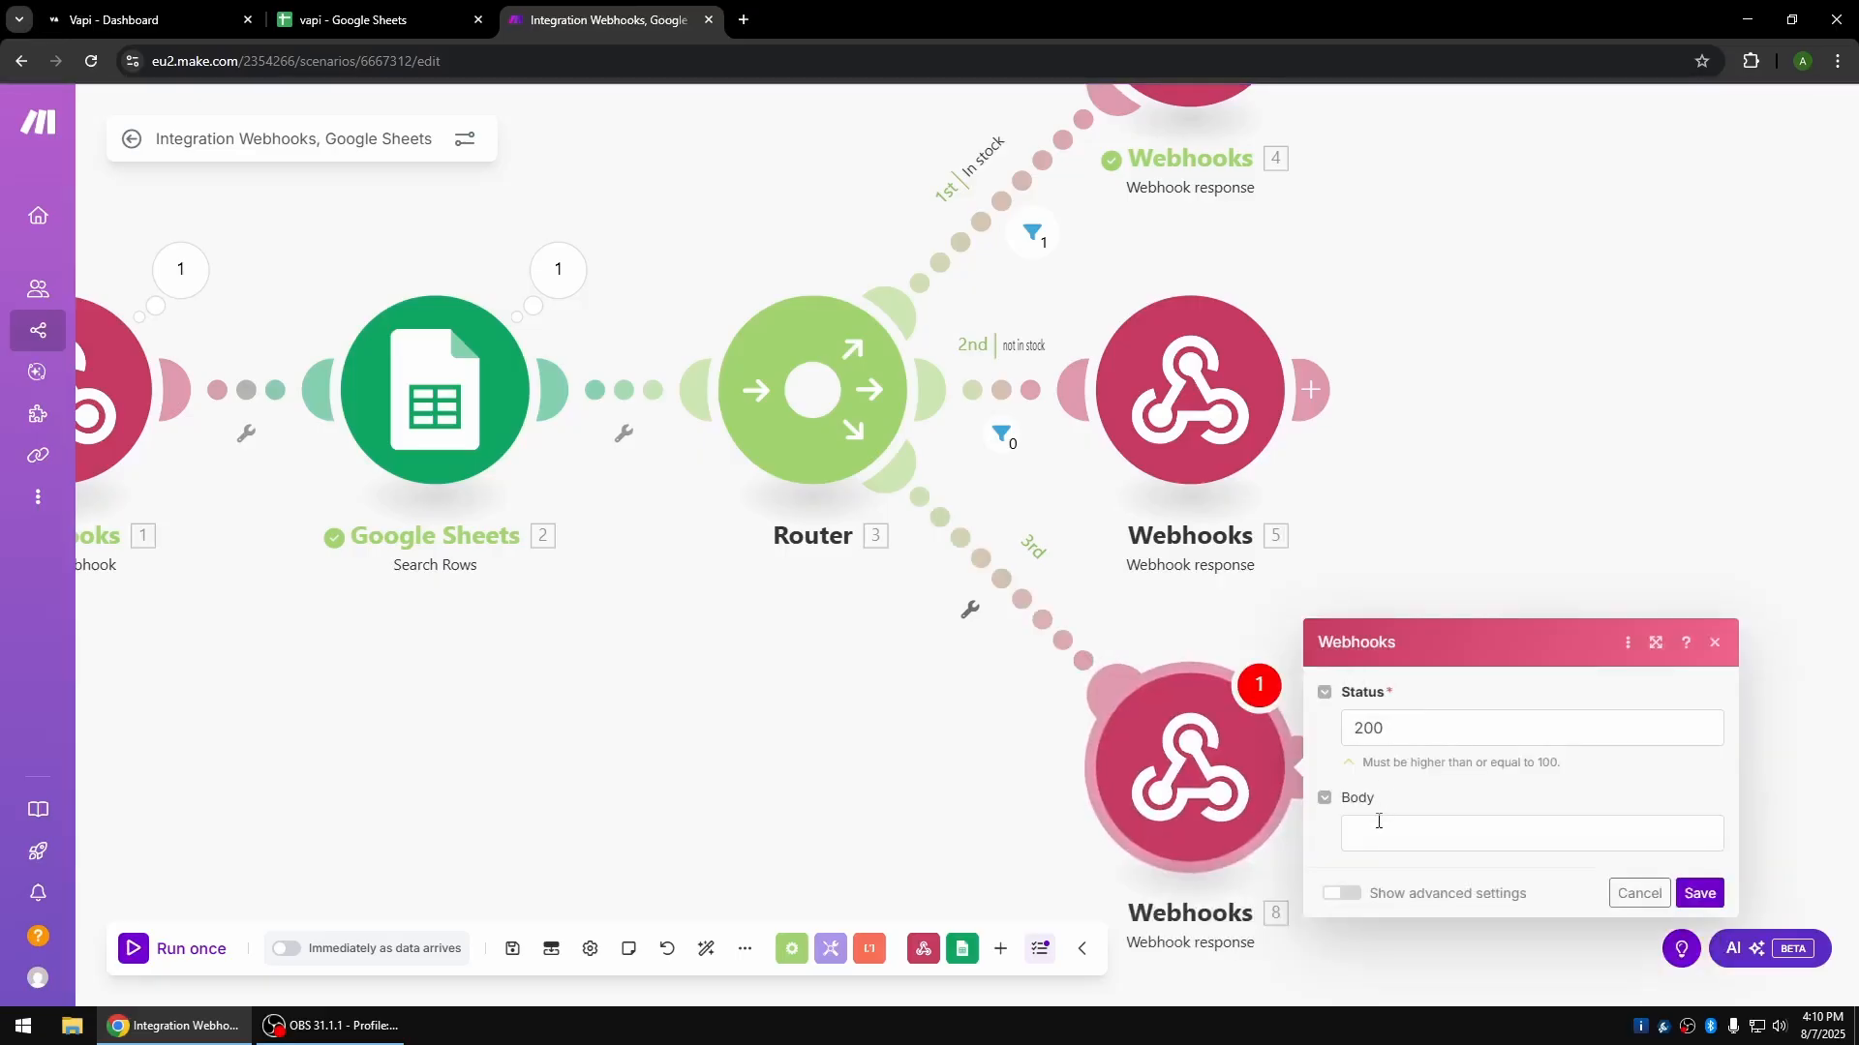
# Set the third route's response body to {"result":"We do not even manufacture that kind of colour, sorry"} and save the module.
pyautogui.click(1378, 821)
pyautogui.write('{ "result":"In stock" }')
pyautogui.moveTo(1484, 834); pyautogui.dragTo(1421, 834)
pyautogui.write('We d')
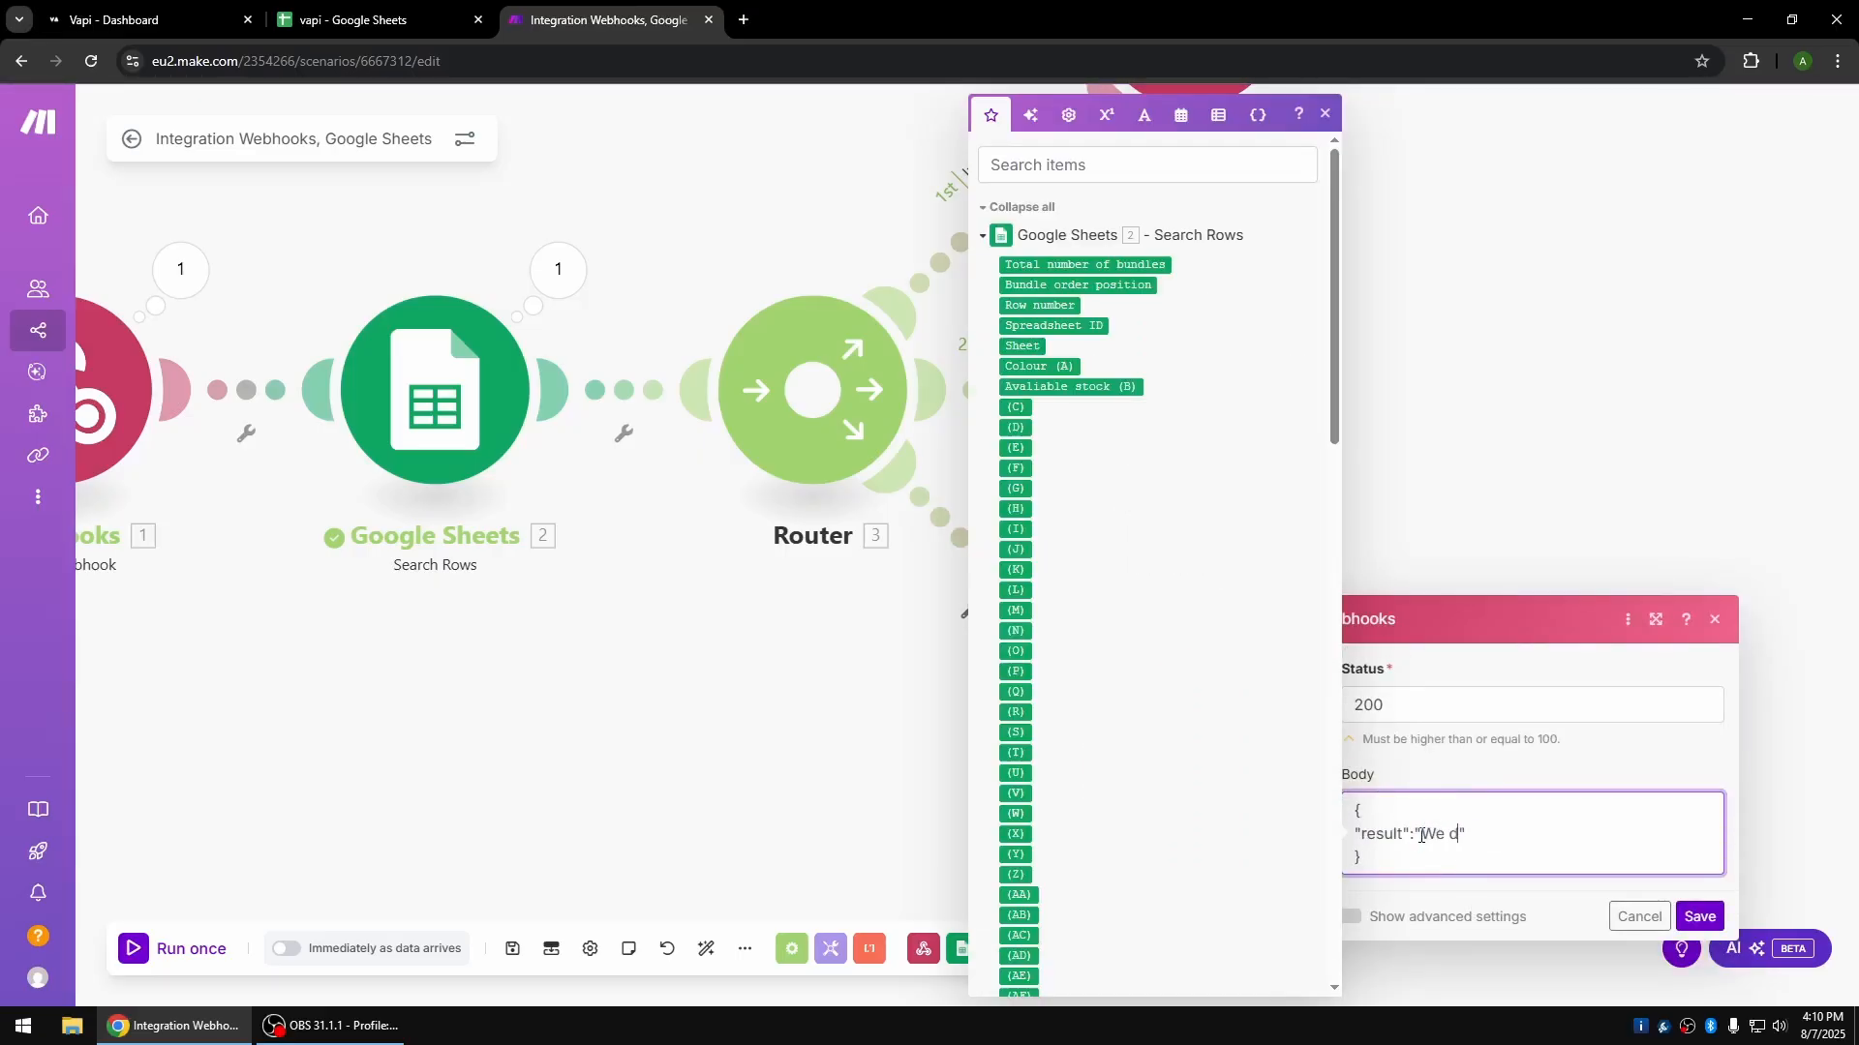
pyautogui.write('o not even maun')
pyautogui.write('ufacture that kind of colour')
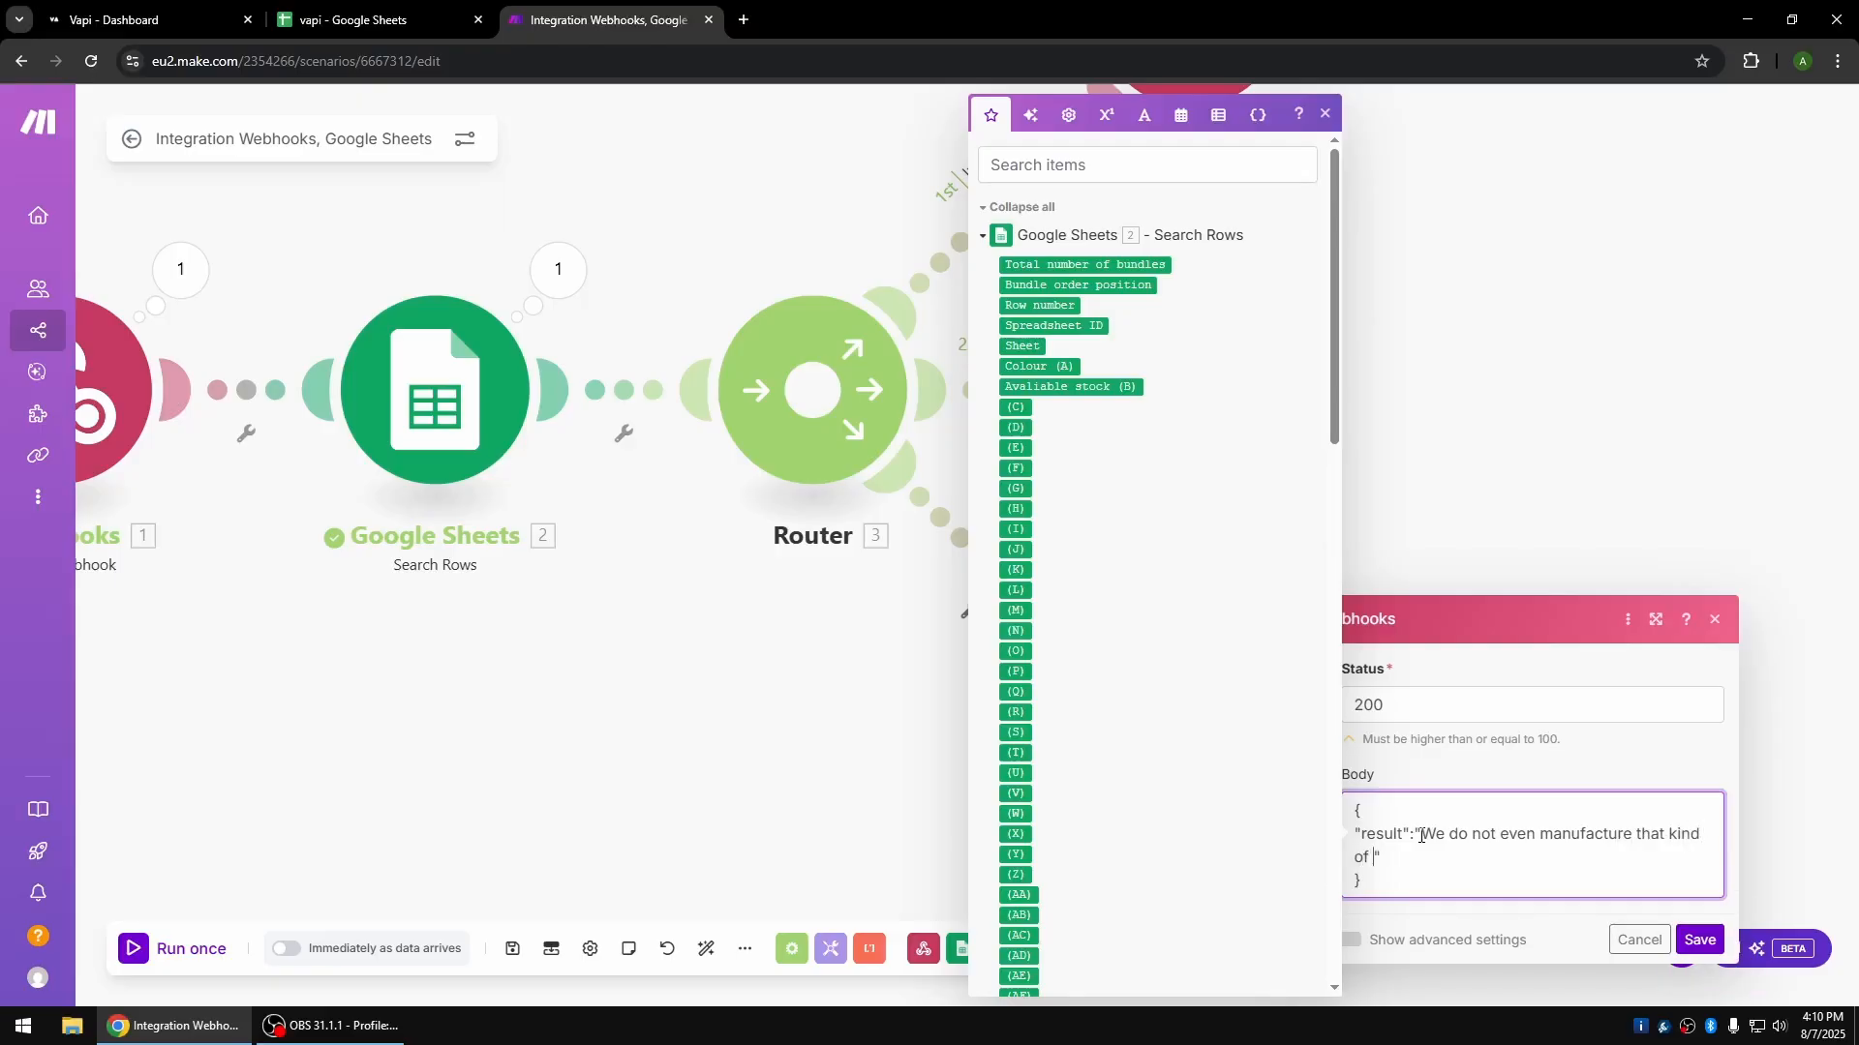
pyautogui.write(', sorry')
pyautogui.click(1700, 940)
# Add an AND rule to the In stock route's filter requiring Total number of bundles numerically not equal to 0, and save it.
pyautogui.moveTo(1402, 320); pyautogui.dragTo(1413, 468)
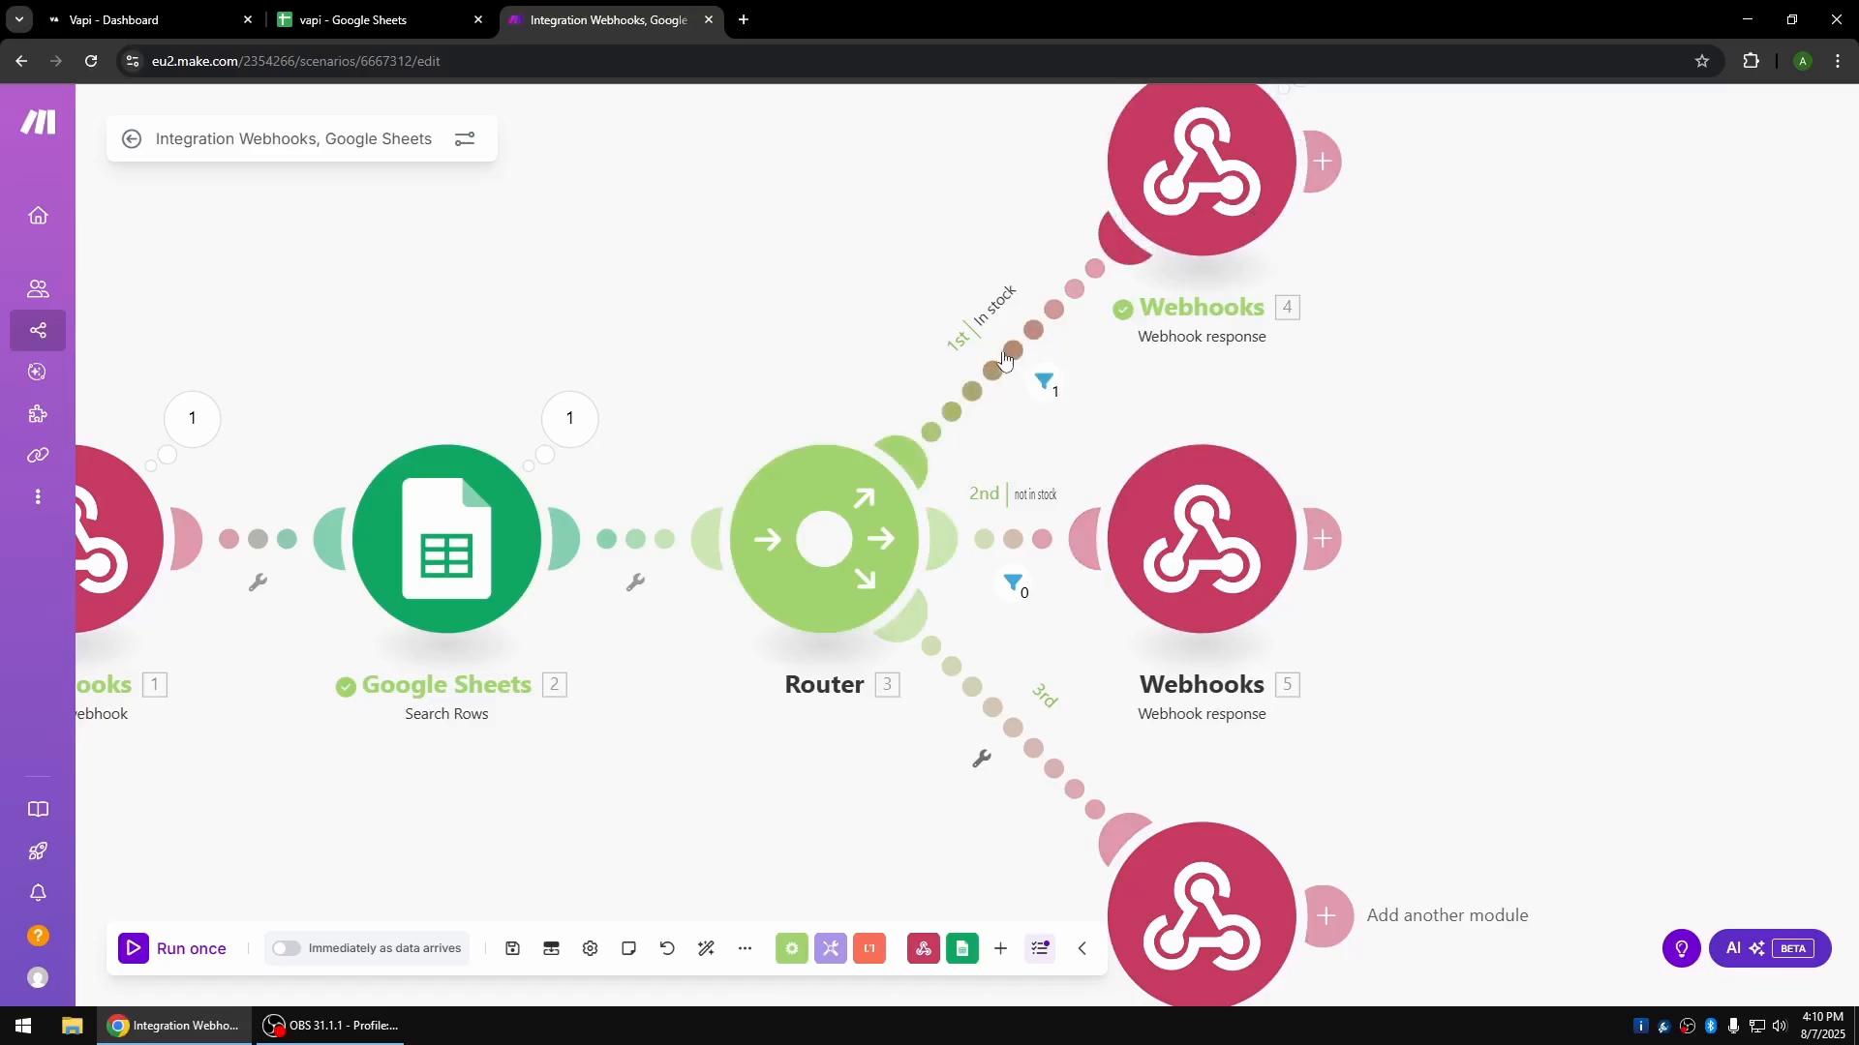
pyautogui.click(1041, 382)
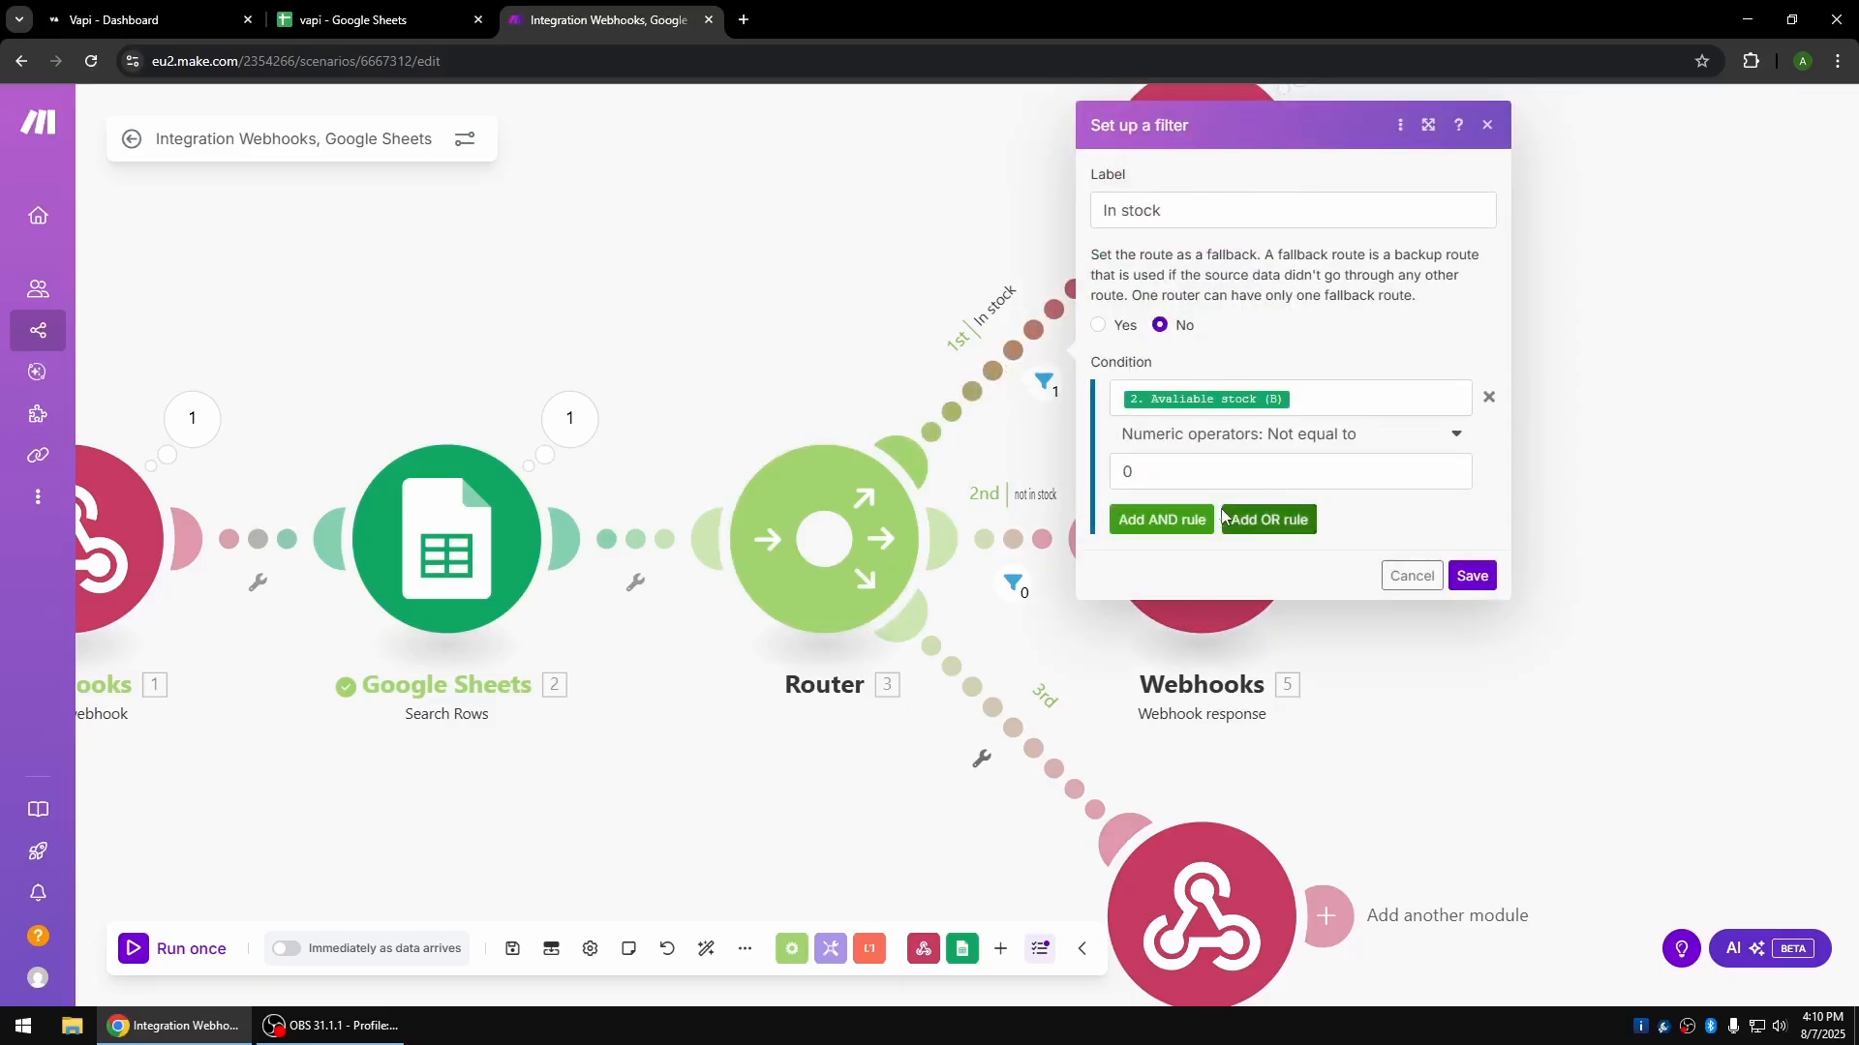
pyautogui.click(1190, 519)
pyautogui.click(1287, 549)
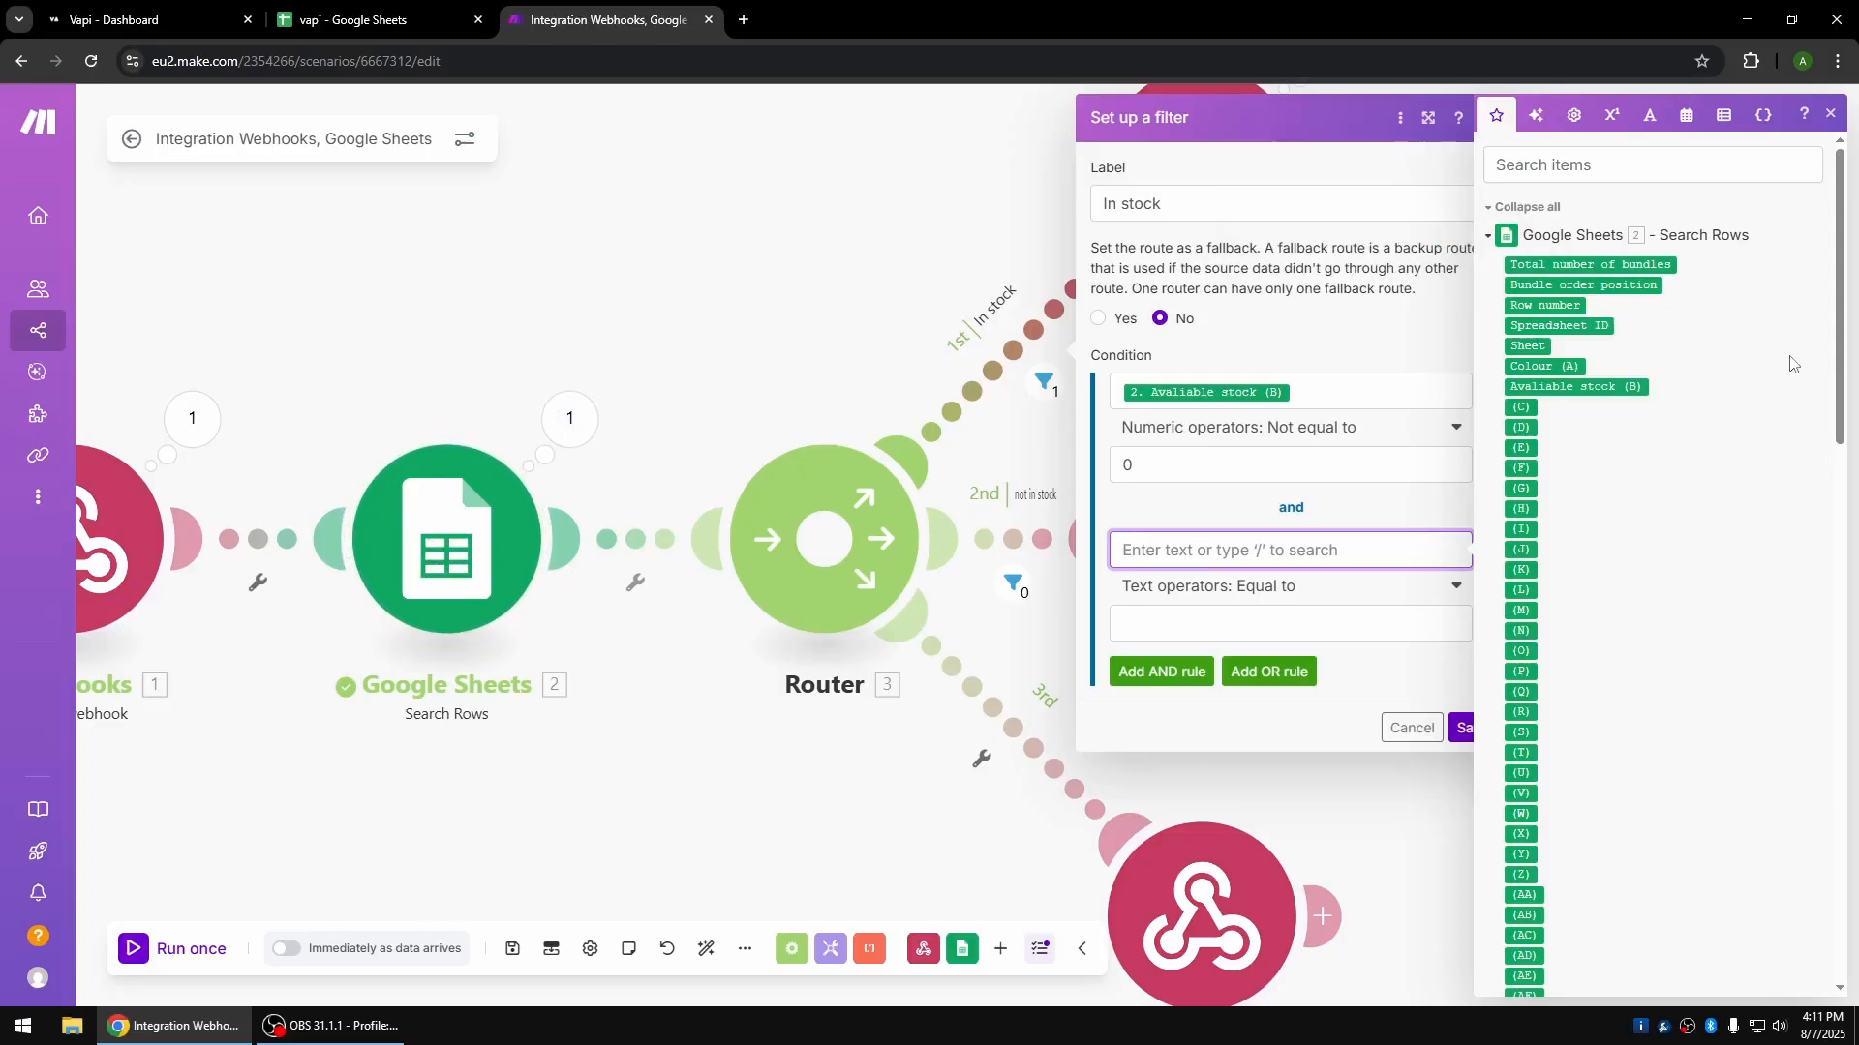
pyautogui.click(1626, 265)
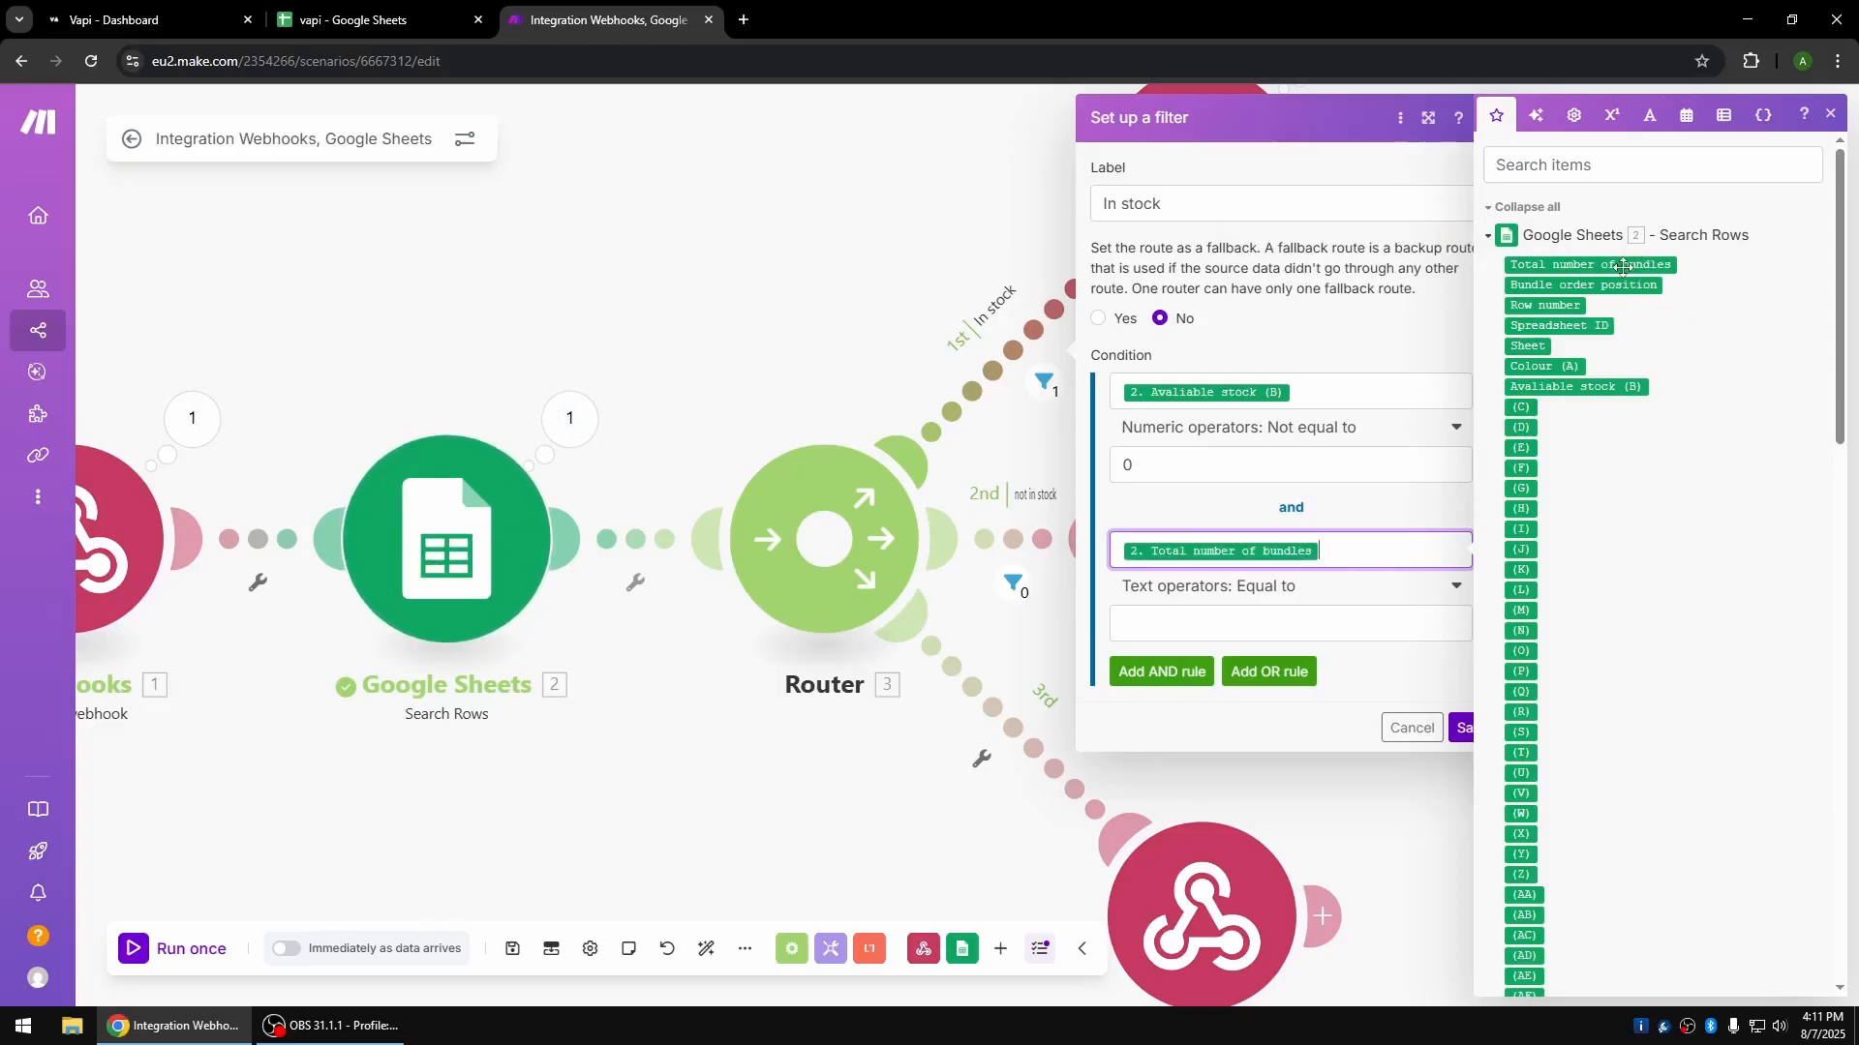
pyautogui.click(1243, 593)
pyautogui.scroll(-5, 1211, 781)
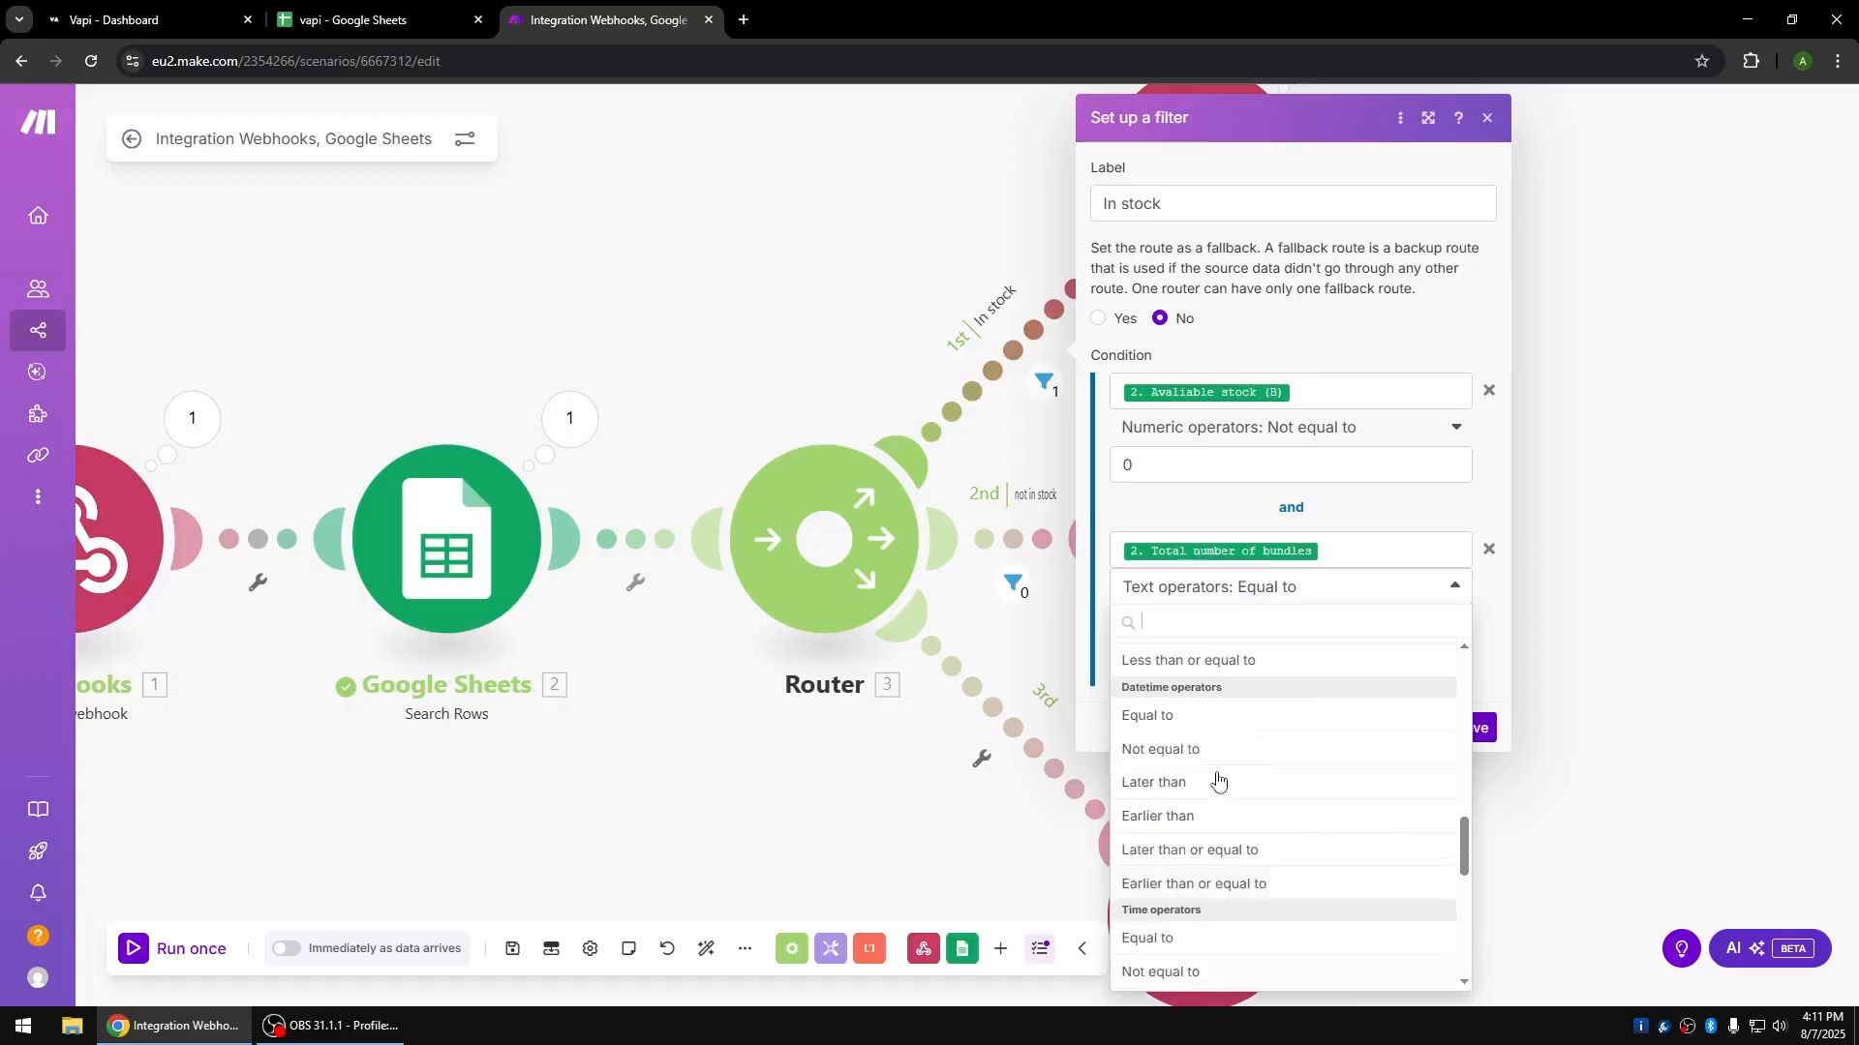
pyautogui.scroll(3, 1202, 751)
pyautogui.click(1183, 816)
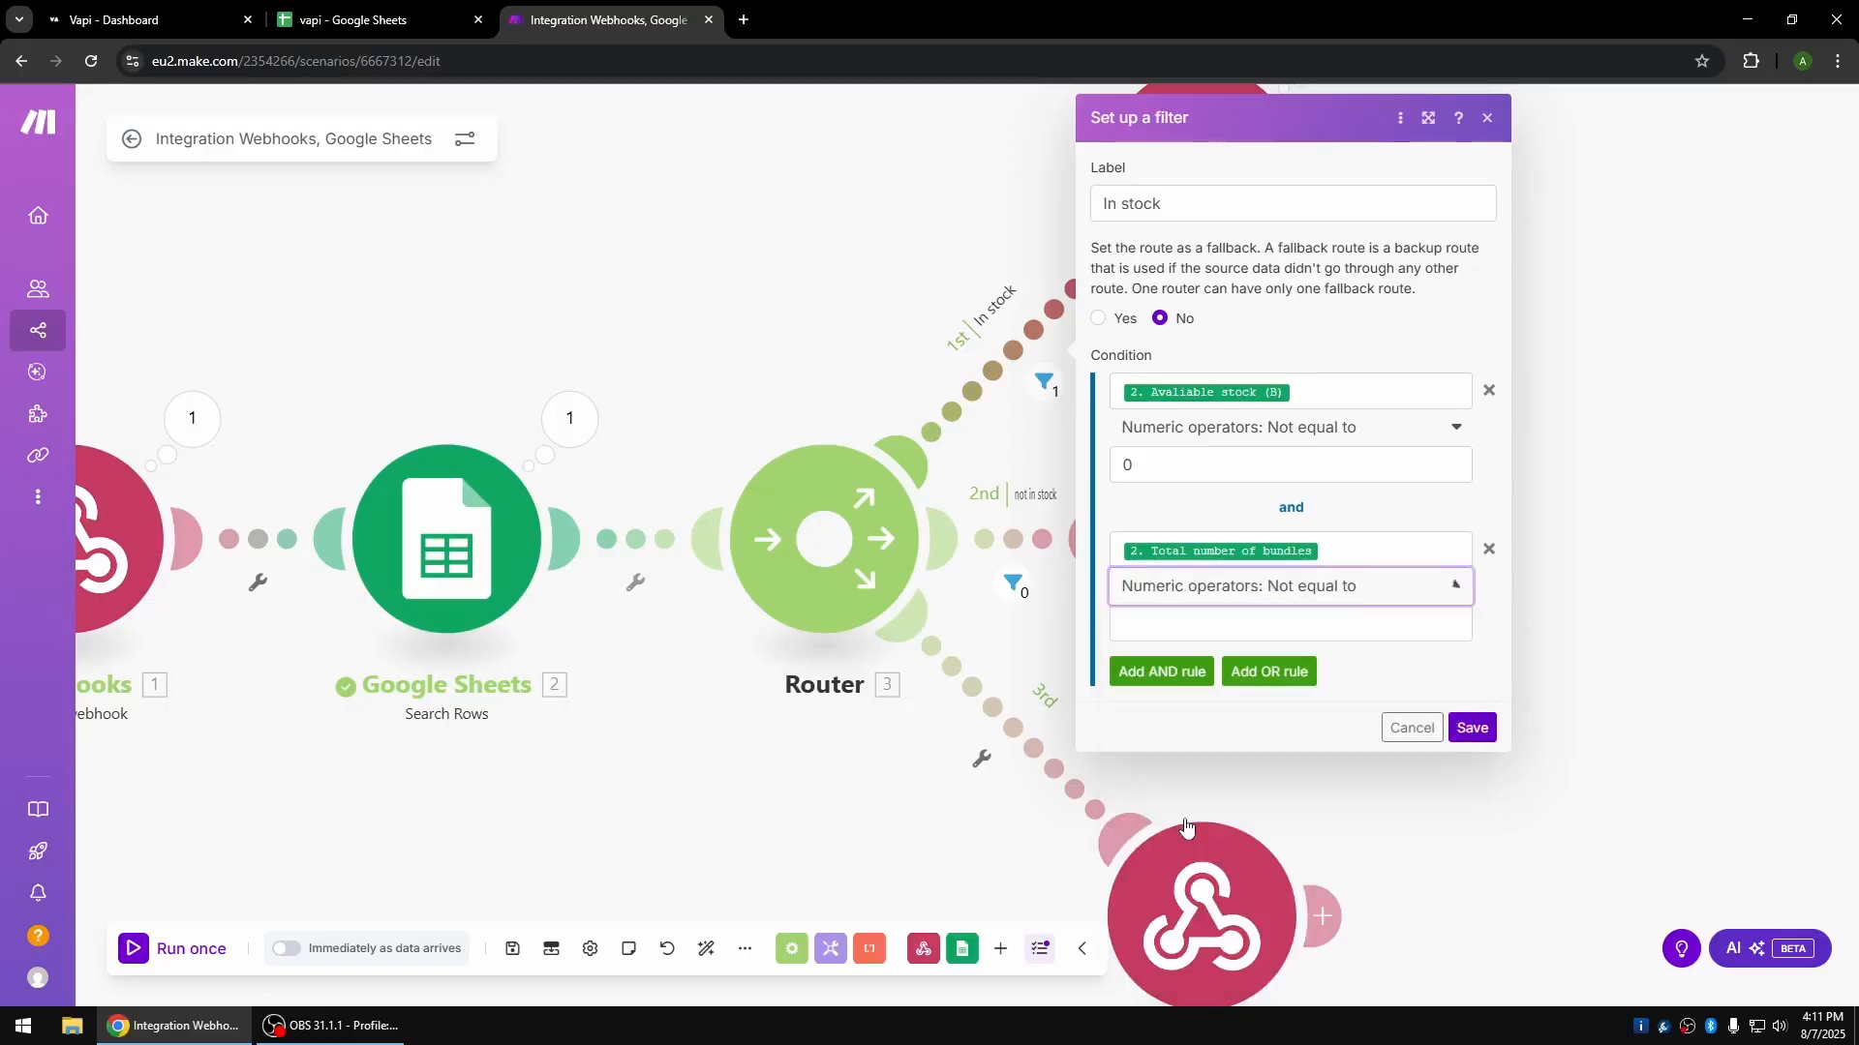
pyautogui.click(1181, 627)
pyautogui.write('0')
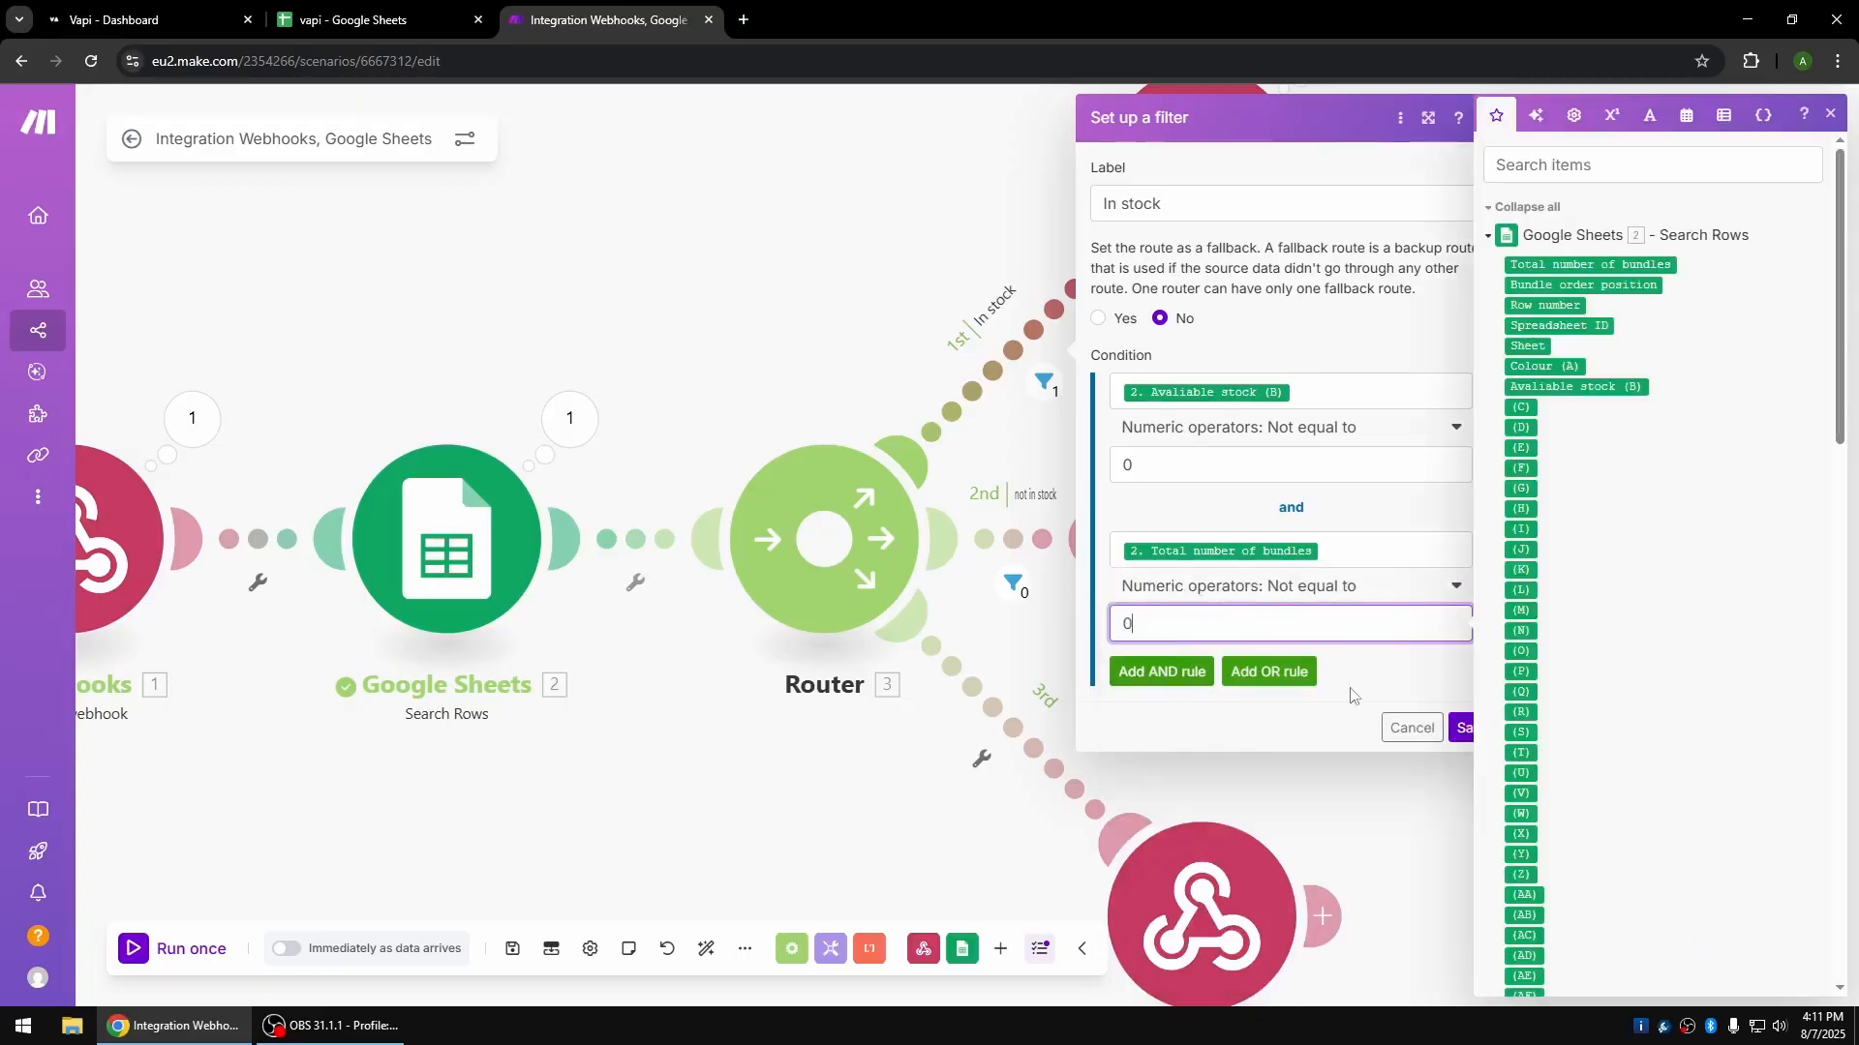
pyautogui.click(1461, 728)
# Review the not in stock route's filter conditions for available stock and total number of bundles, and save the filter.
pyautogui.click(1011, 584)
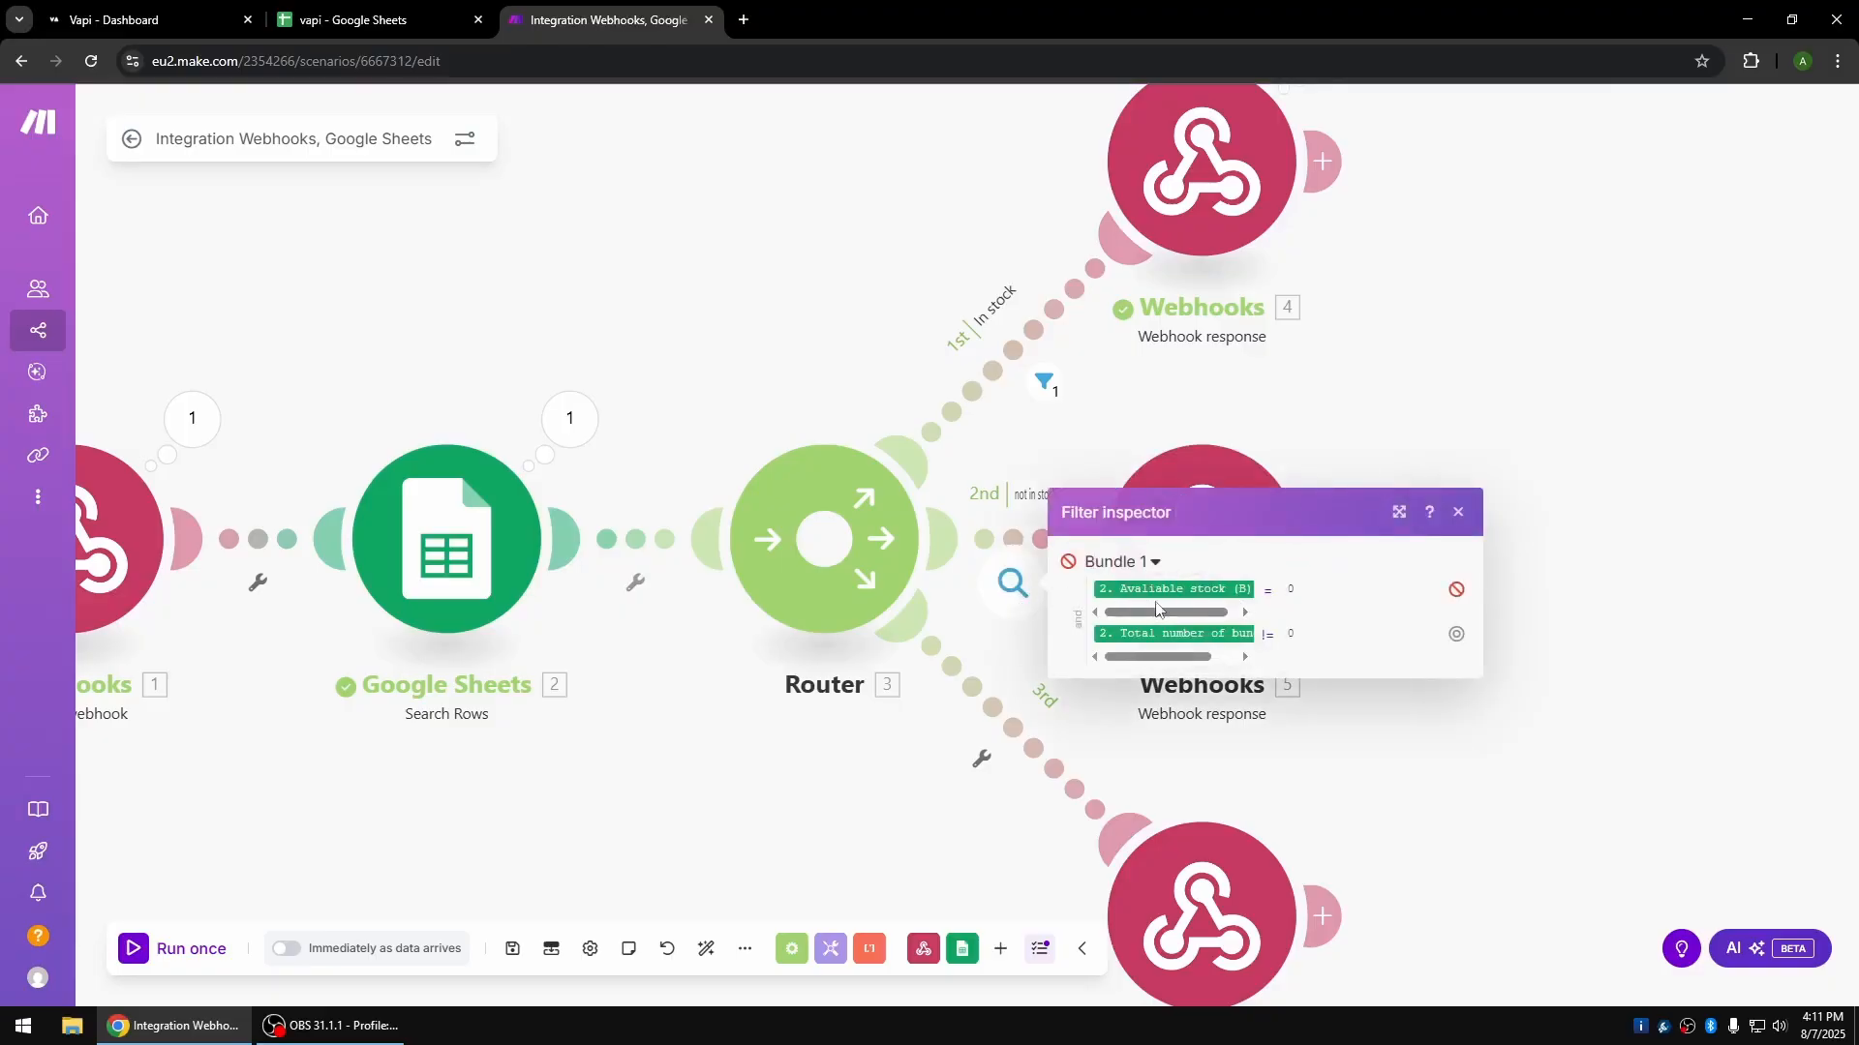
pyautogui.click(1457, 512)
pyautogui.click(1031, 539)
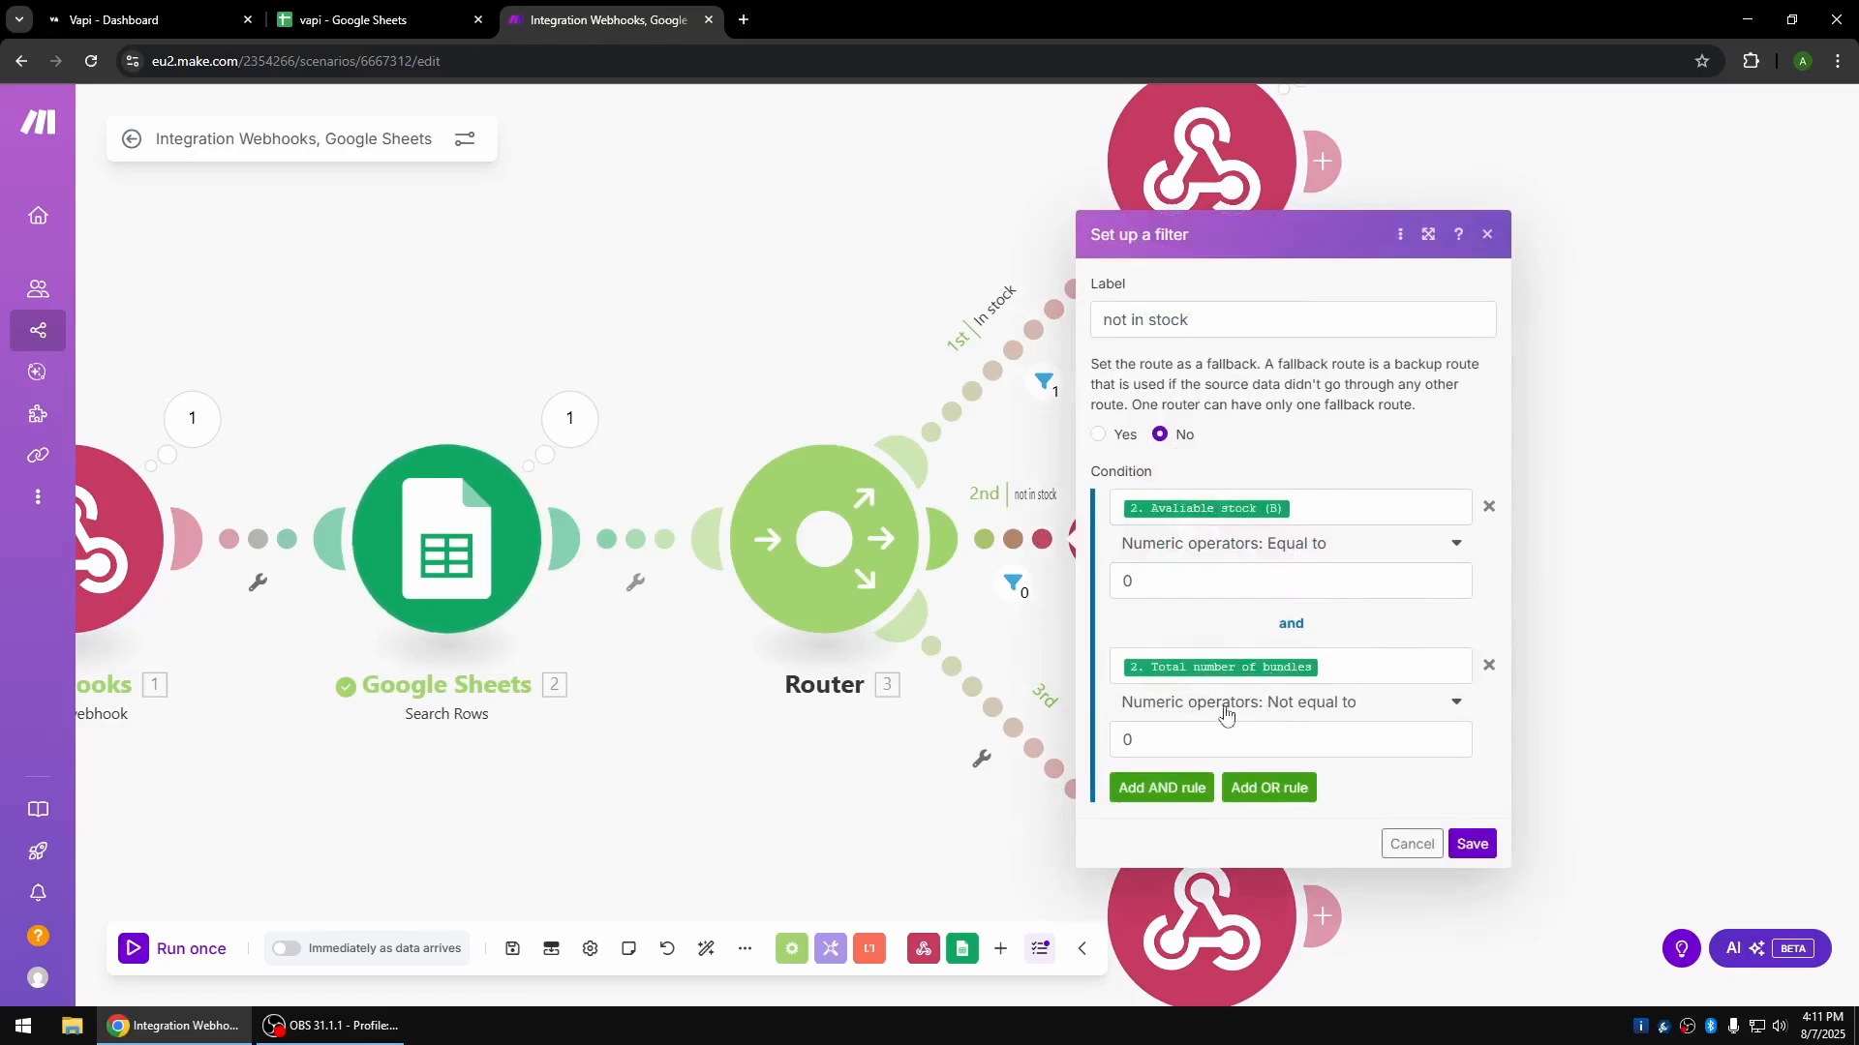
pyautogui.click(1471, 844)
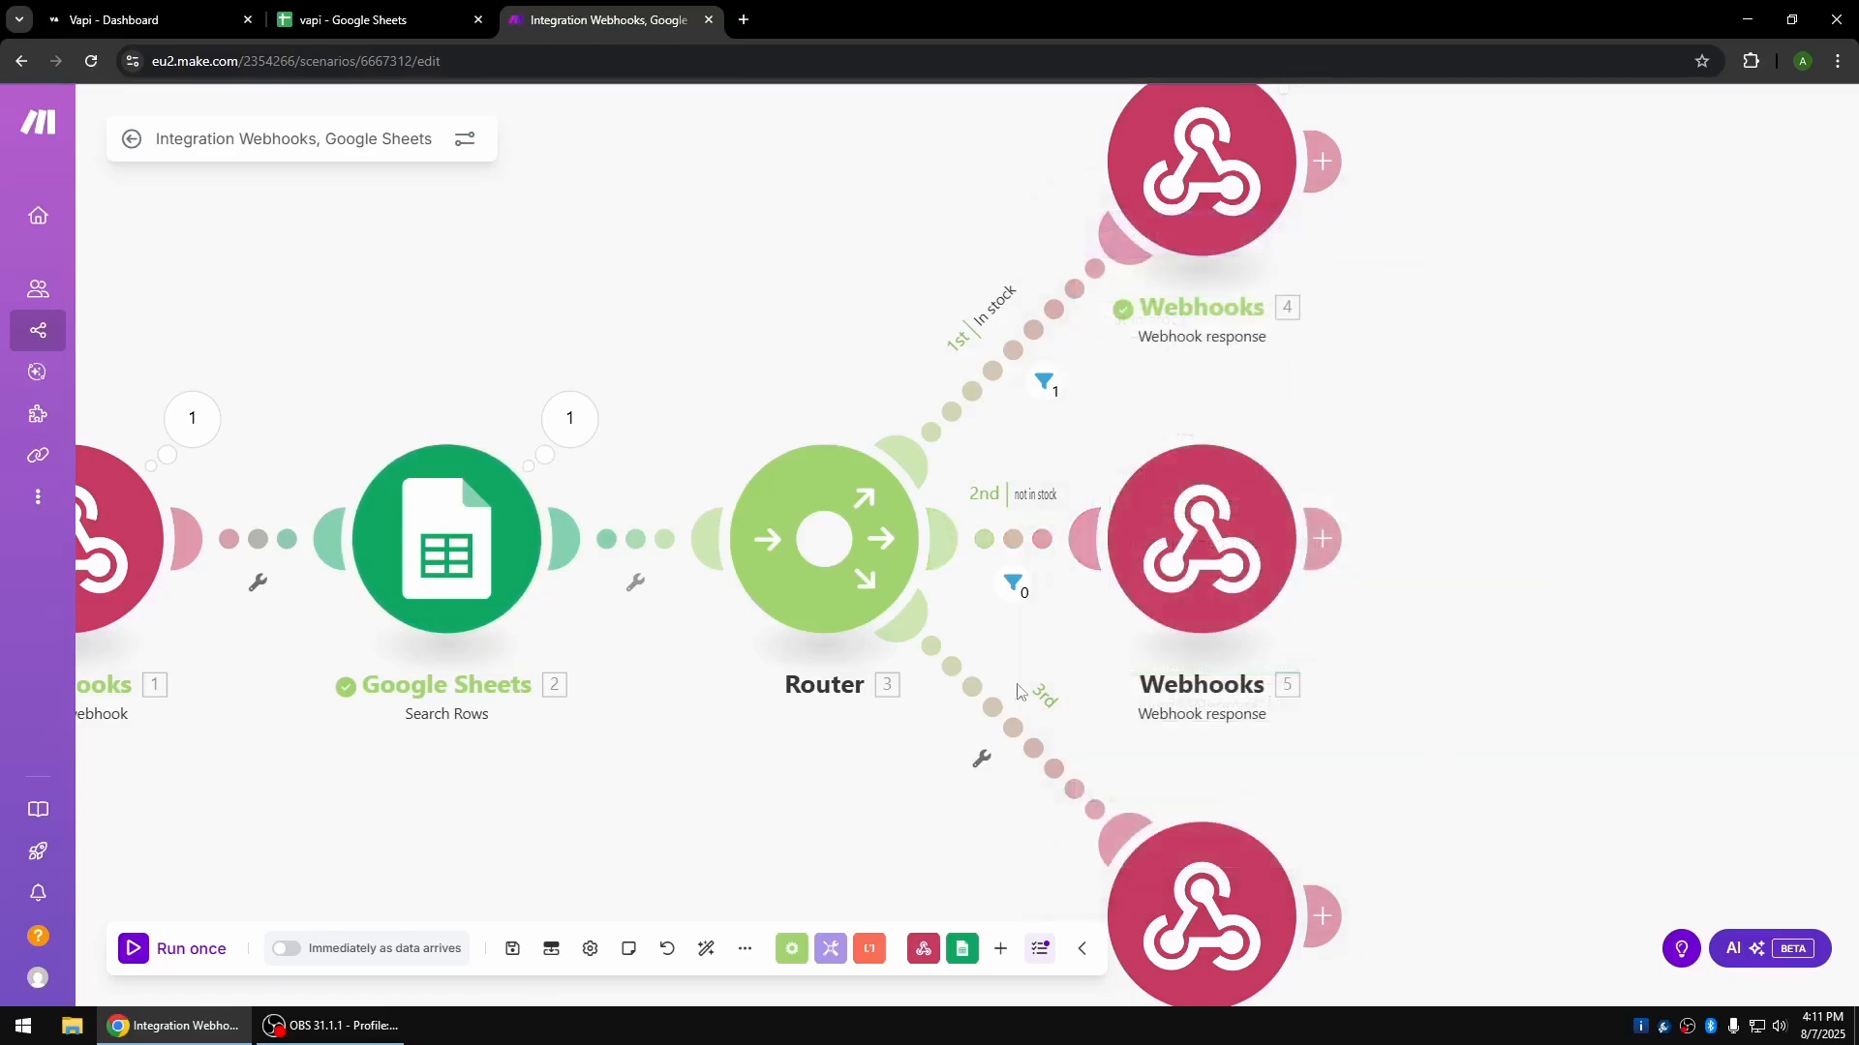
# Set the third router route as the fallback, label it "not valid", and save the filter.
pyautogui.click(1017, 745)
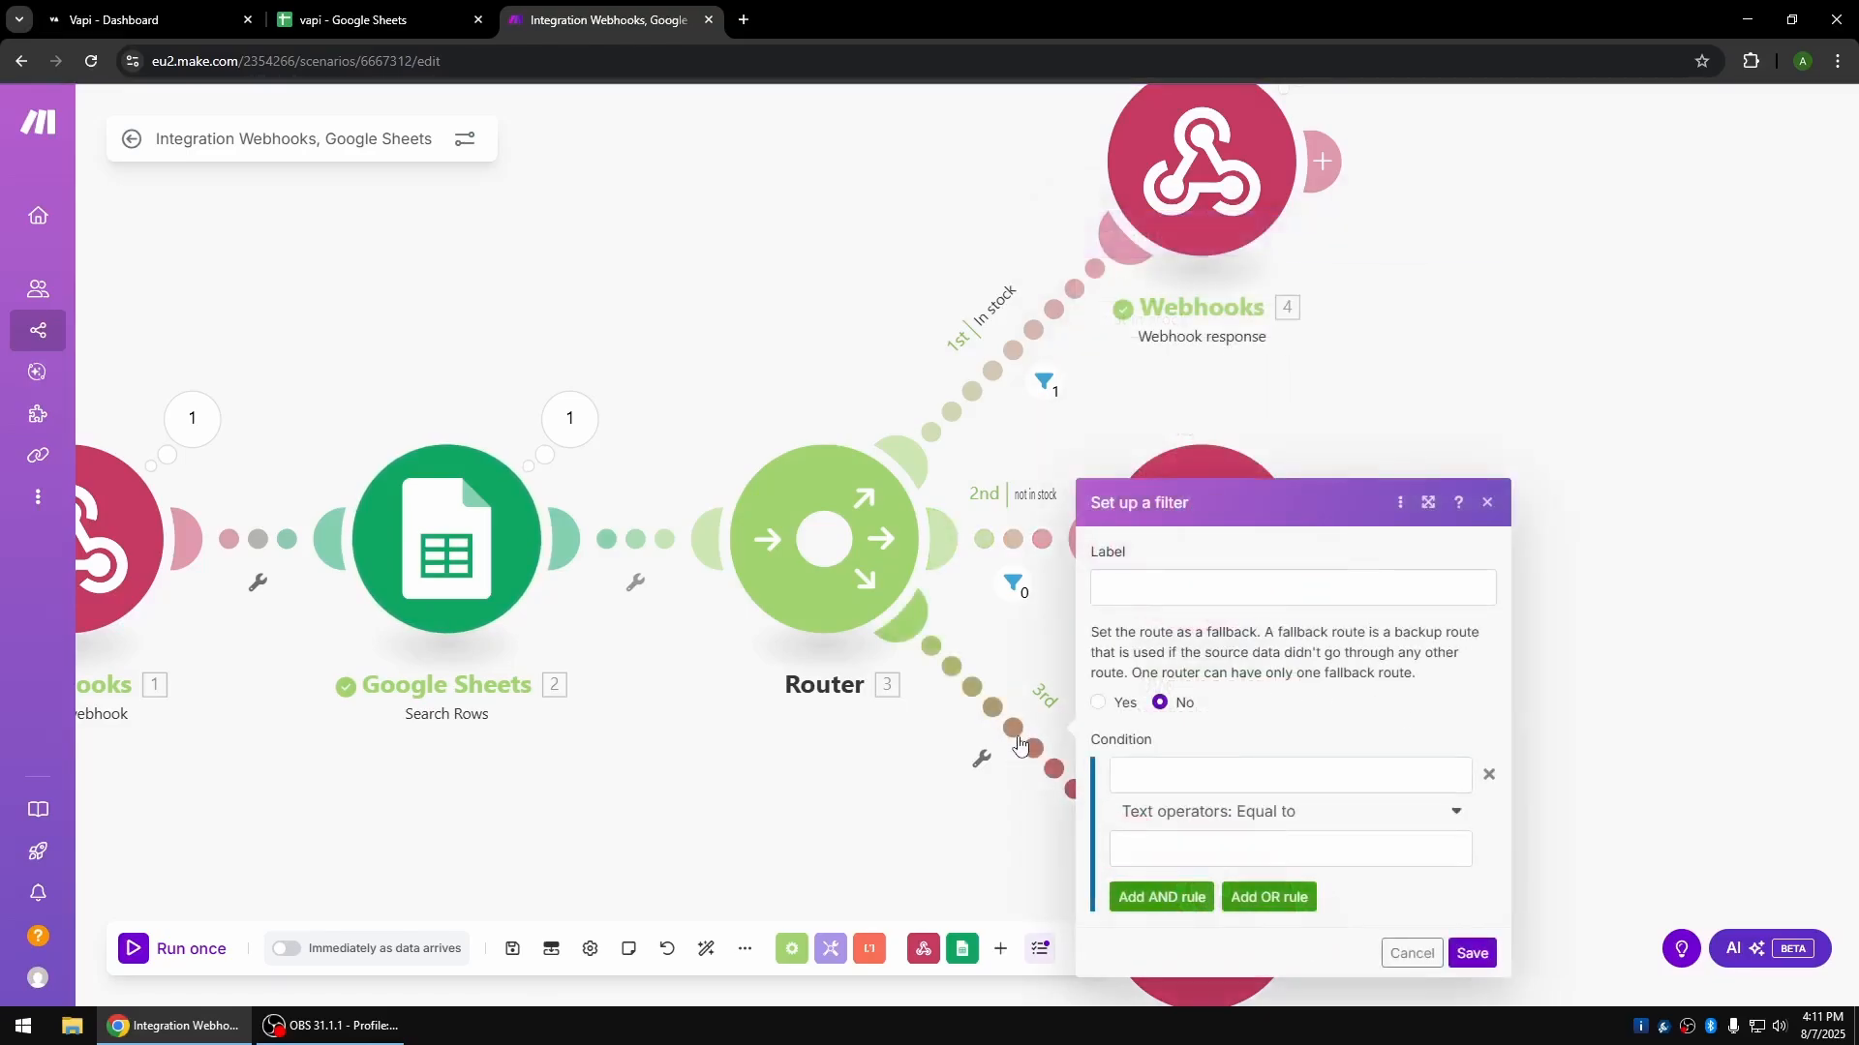
pyautogui.click(1100, 704)
pyautogui.click(1146, 590)
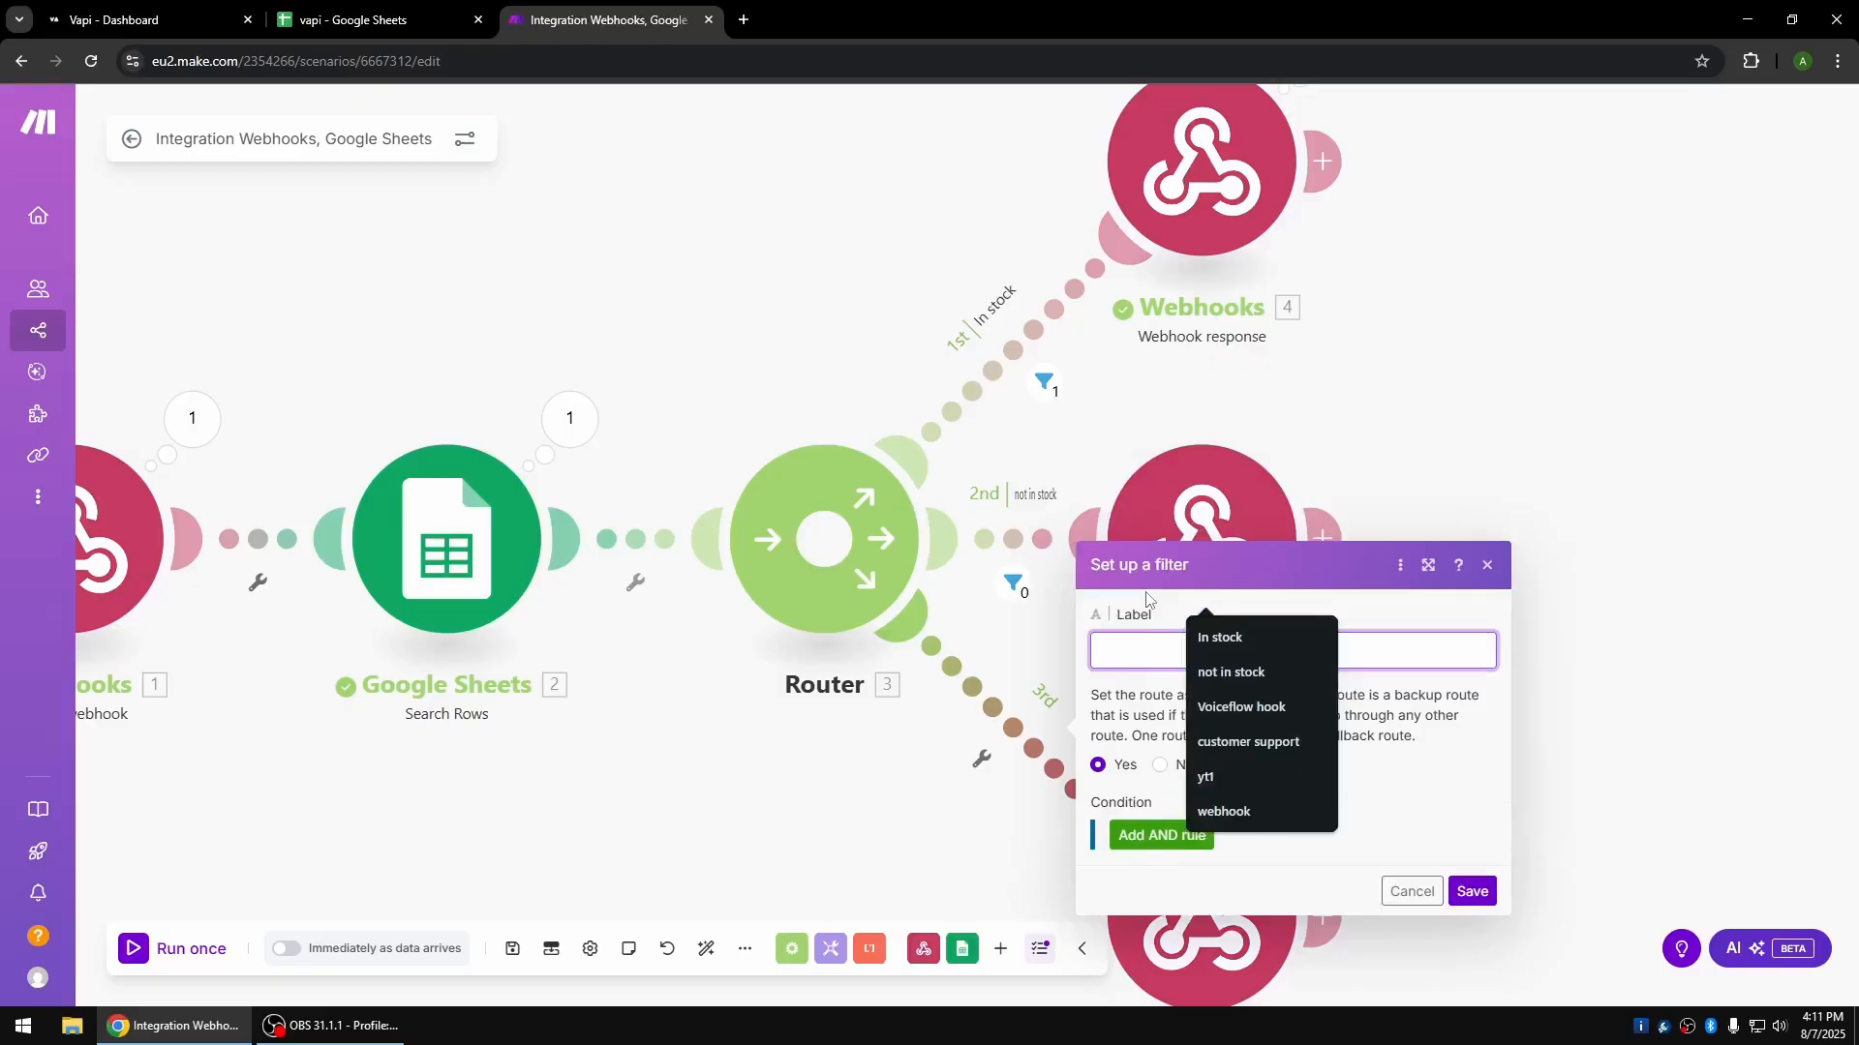
pyautogui.write('not valid')
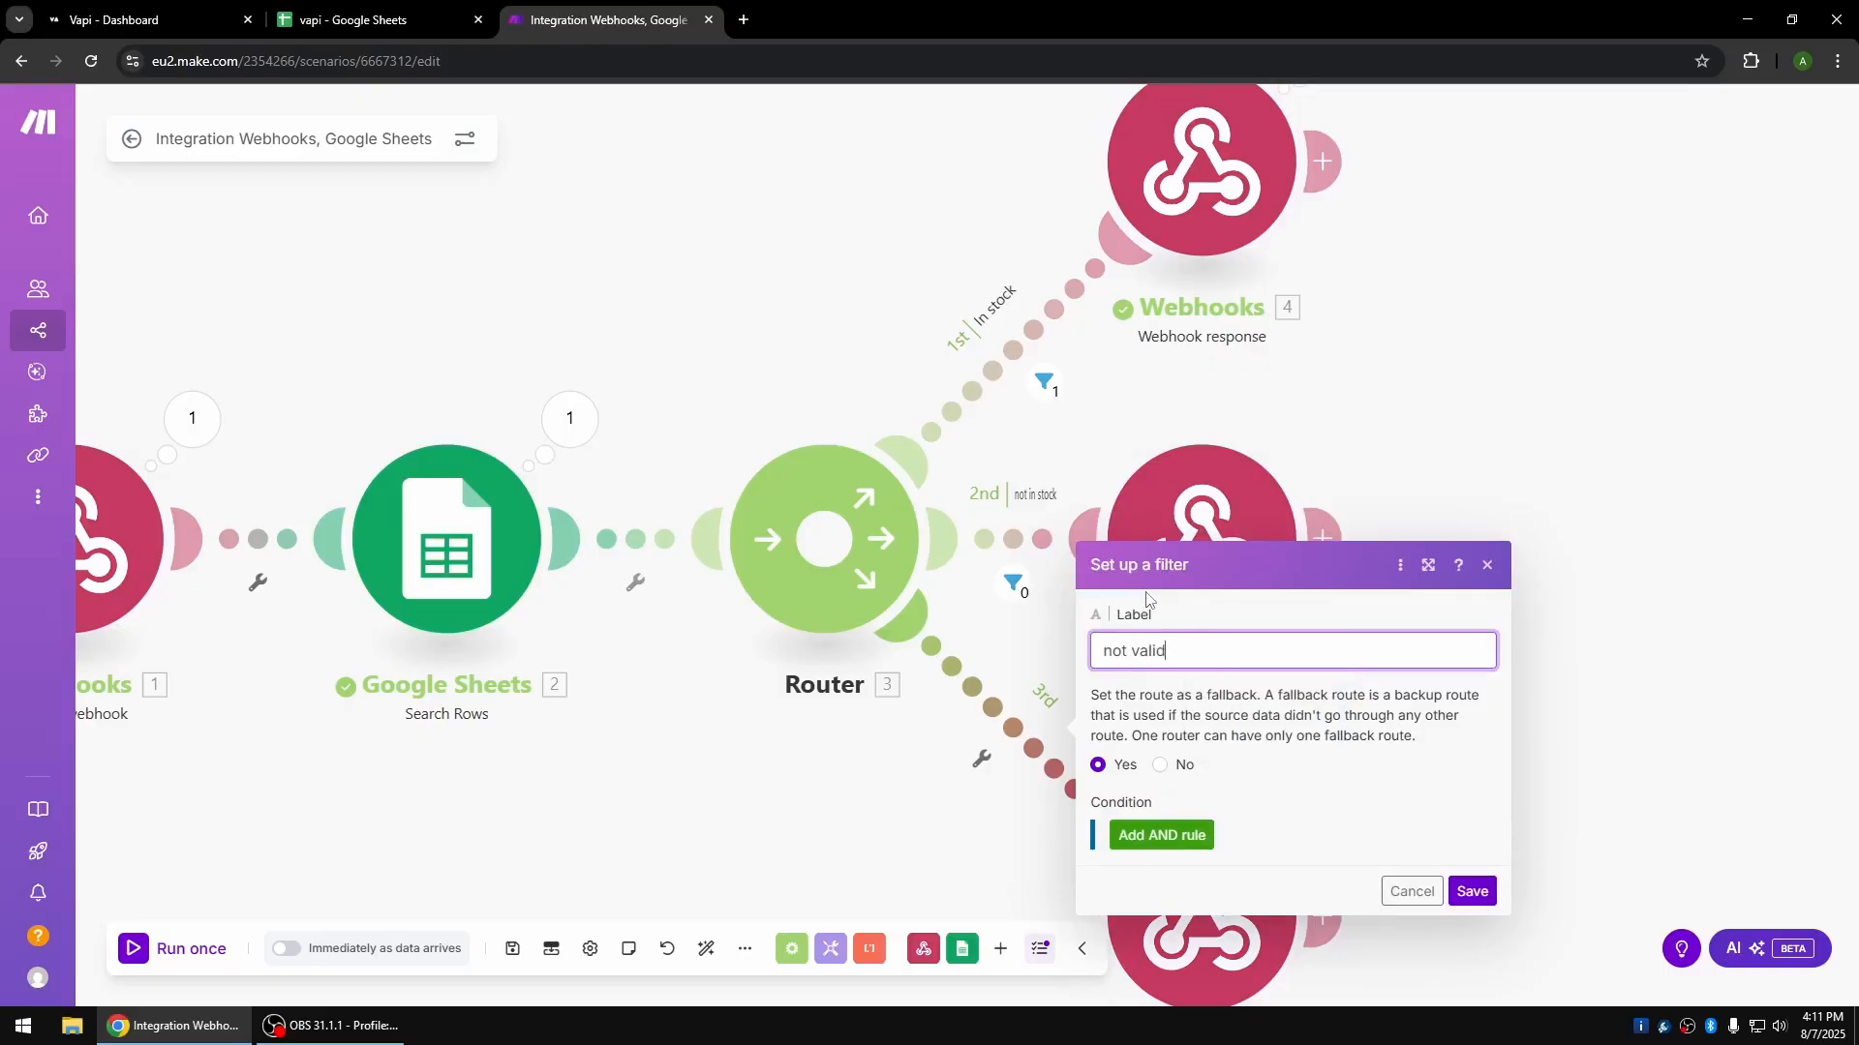
pyautogui.click(1481, 889)
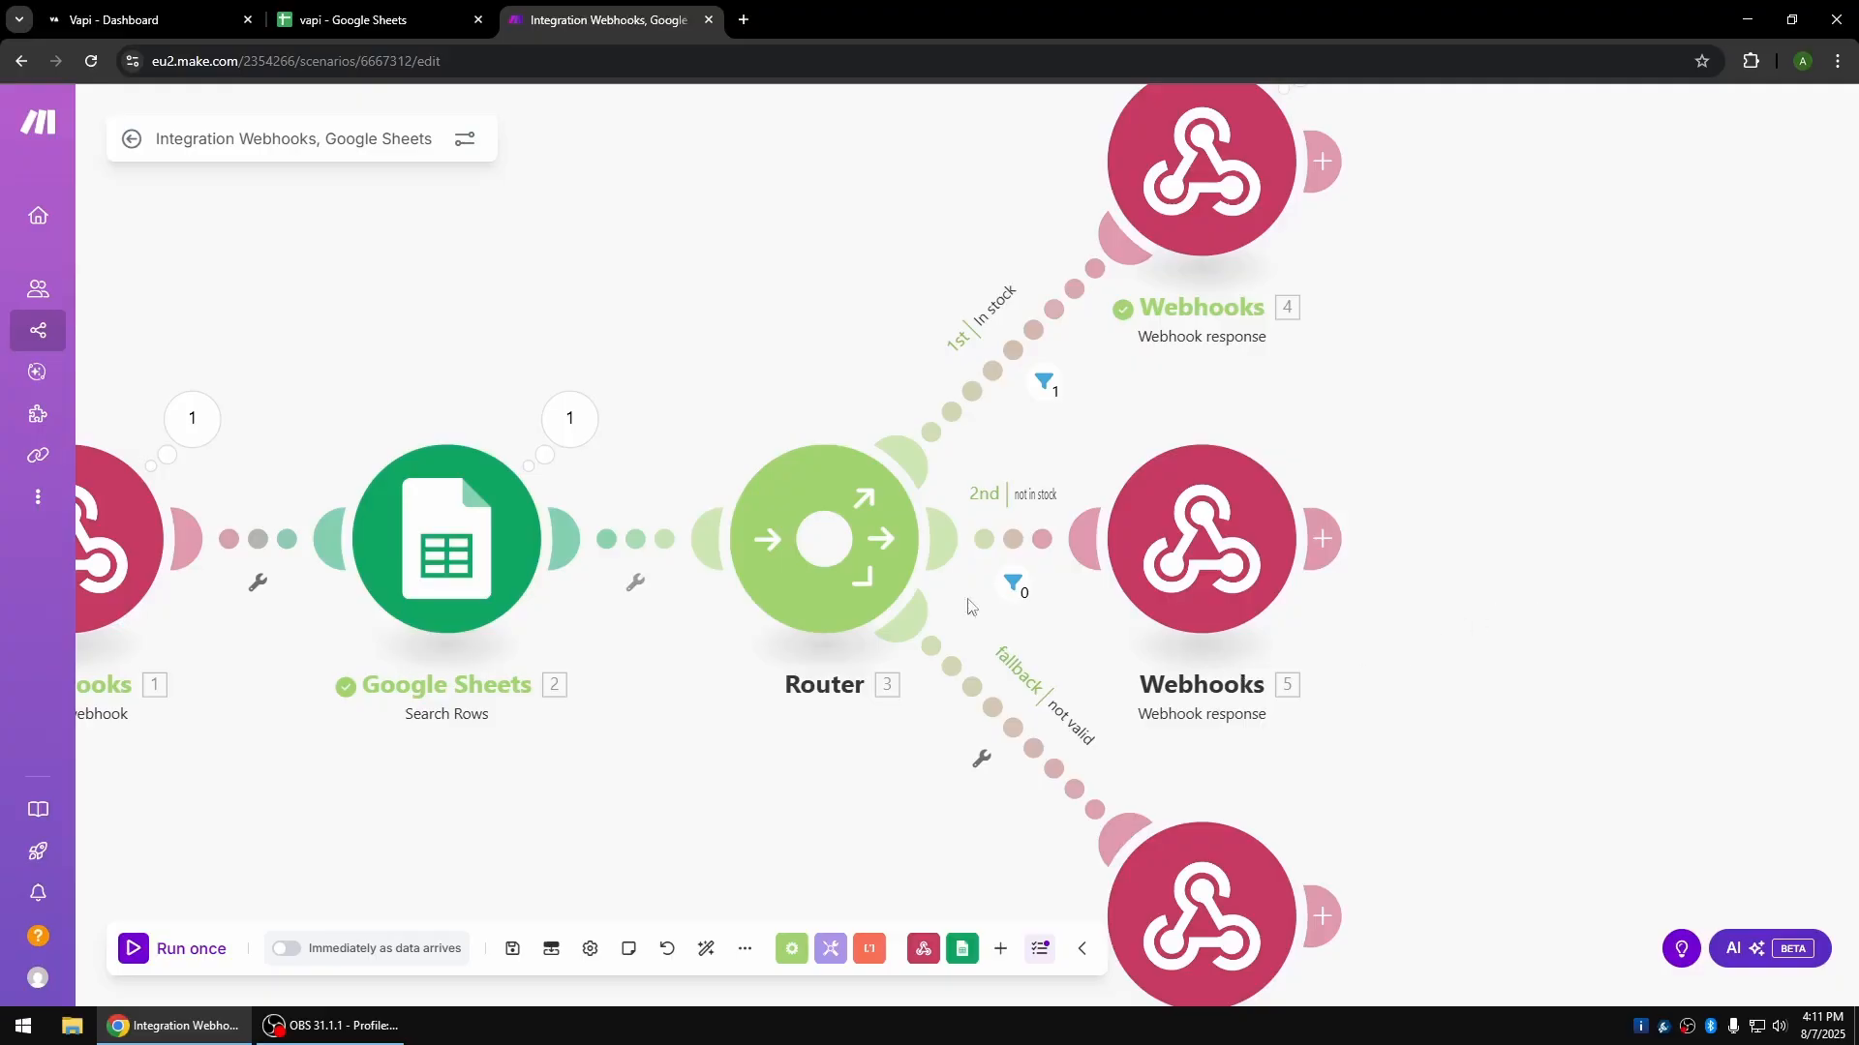
# Run the Make scenario once so it waits for webhook data.
pyautogui.moveTo(388, 800); pyautogui.dragTo(530, 801)
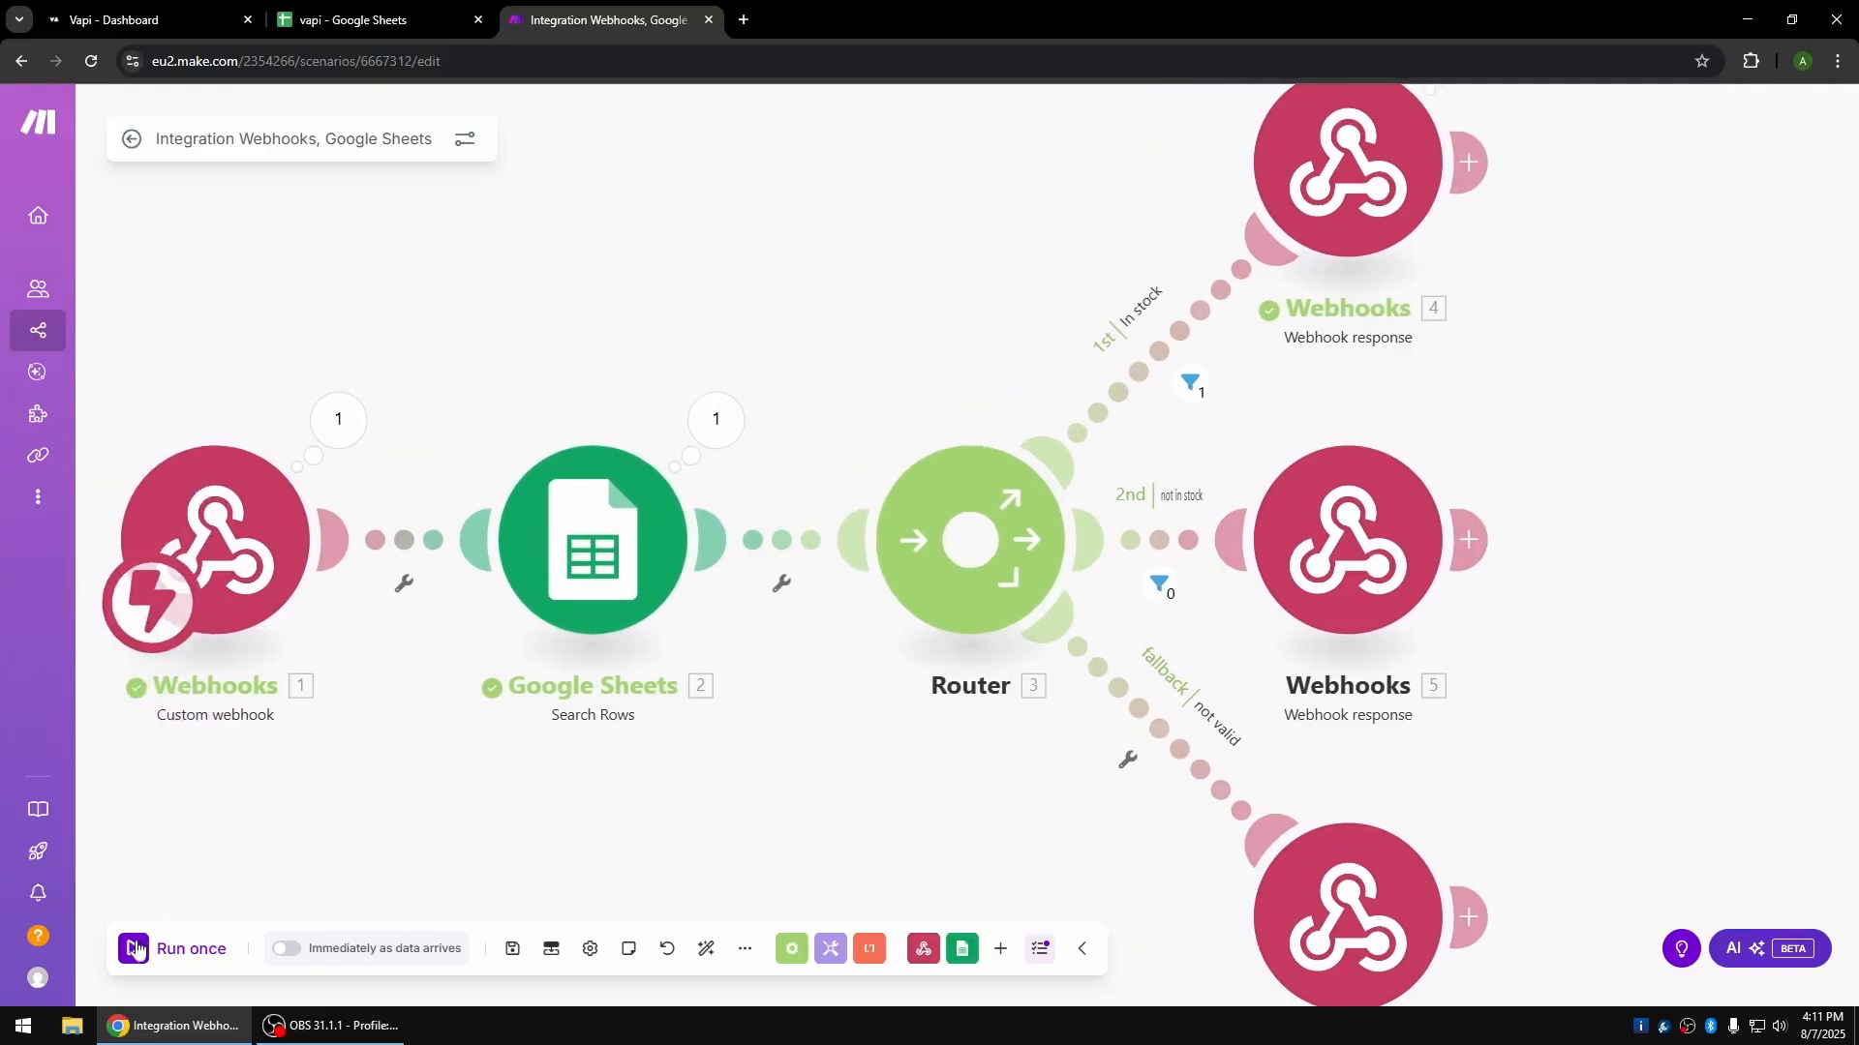
pyautogui.click(138, 951)
pyautogui.click(401, 972)
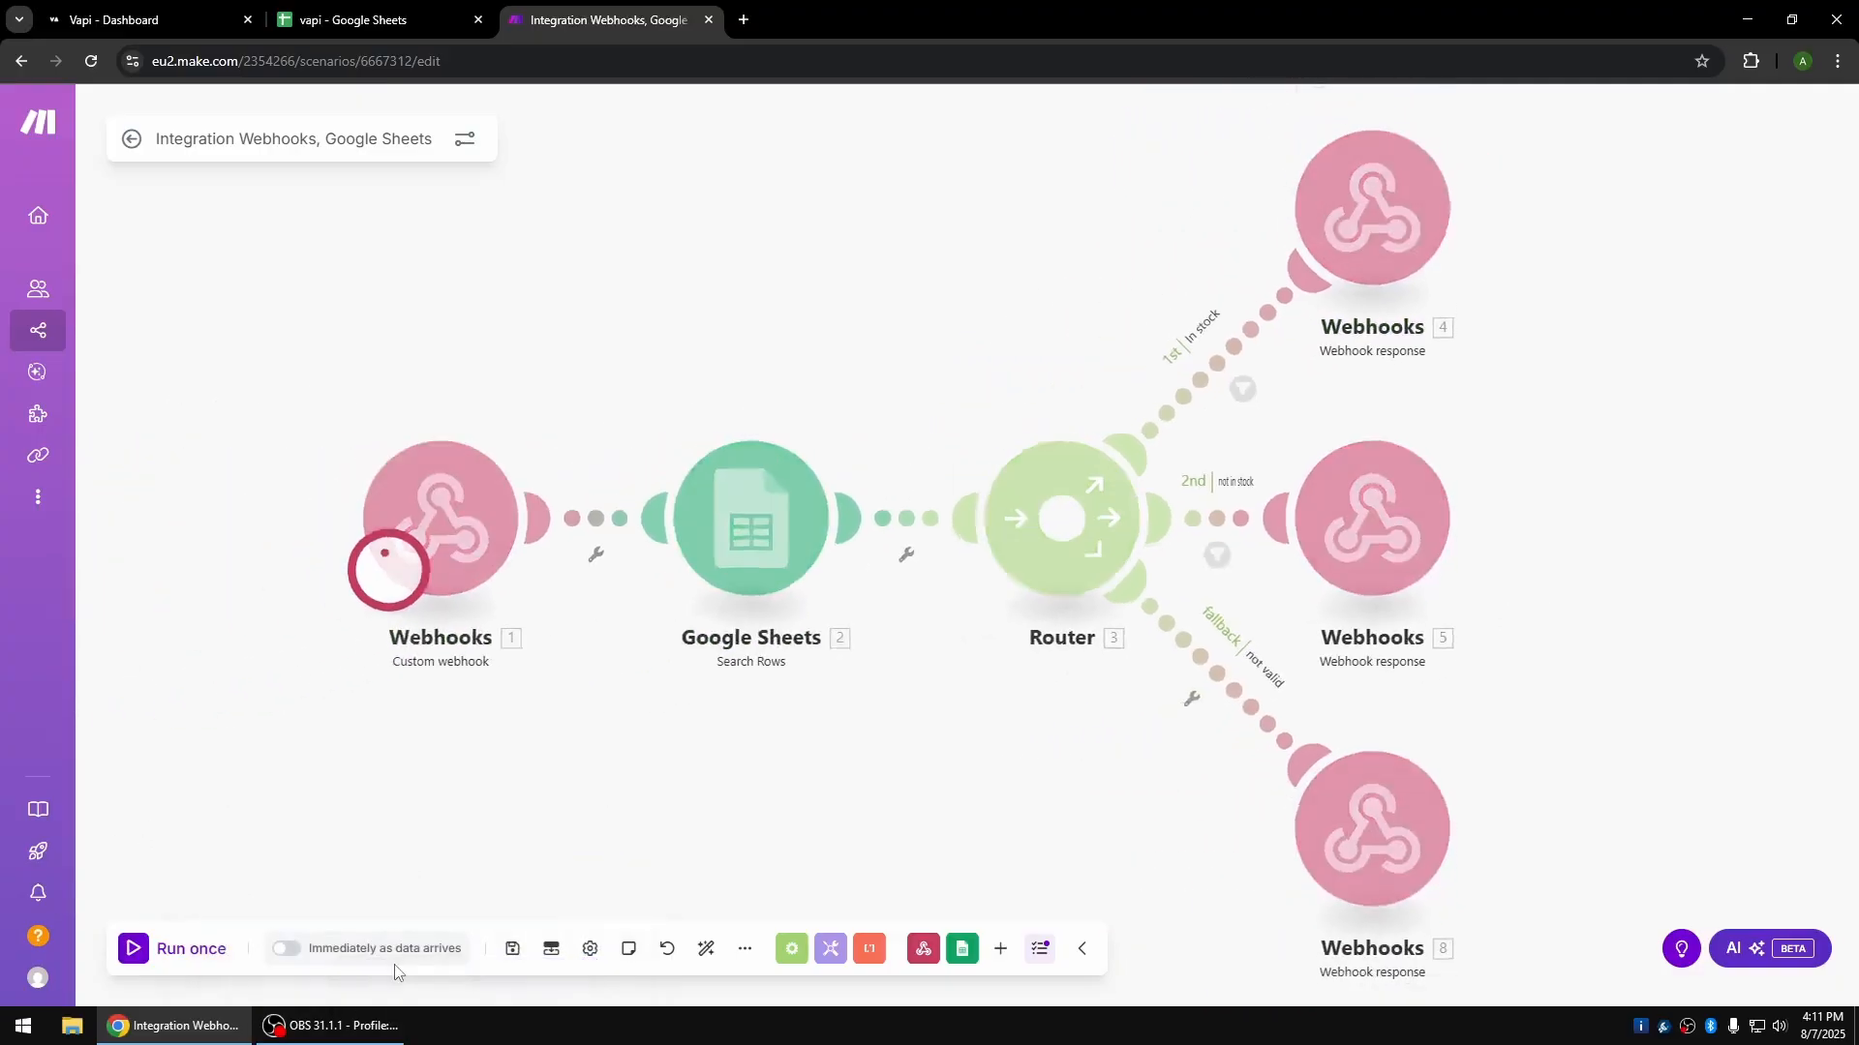
# Switch to the Vapi dashboard, test-call the customer support assistant asking for an orange T-shirt in stock, and end the call.
pyautogui.click(136, 20)
pyautogui.click(1569, 127)
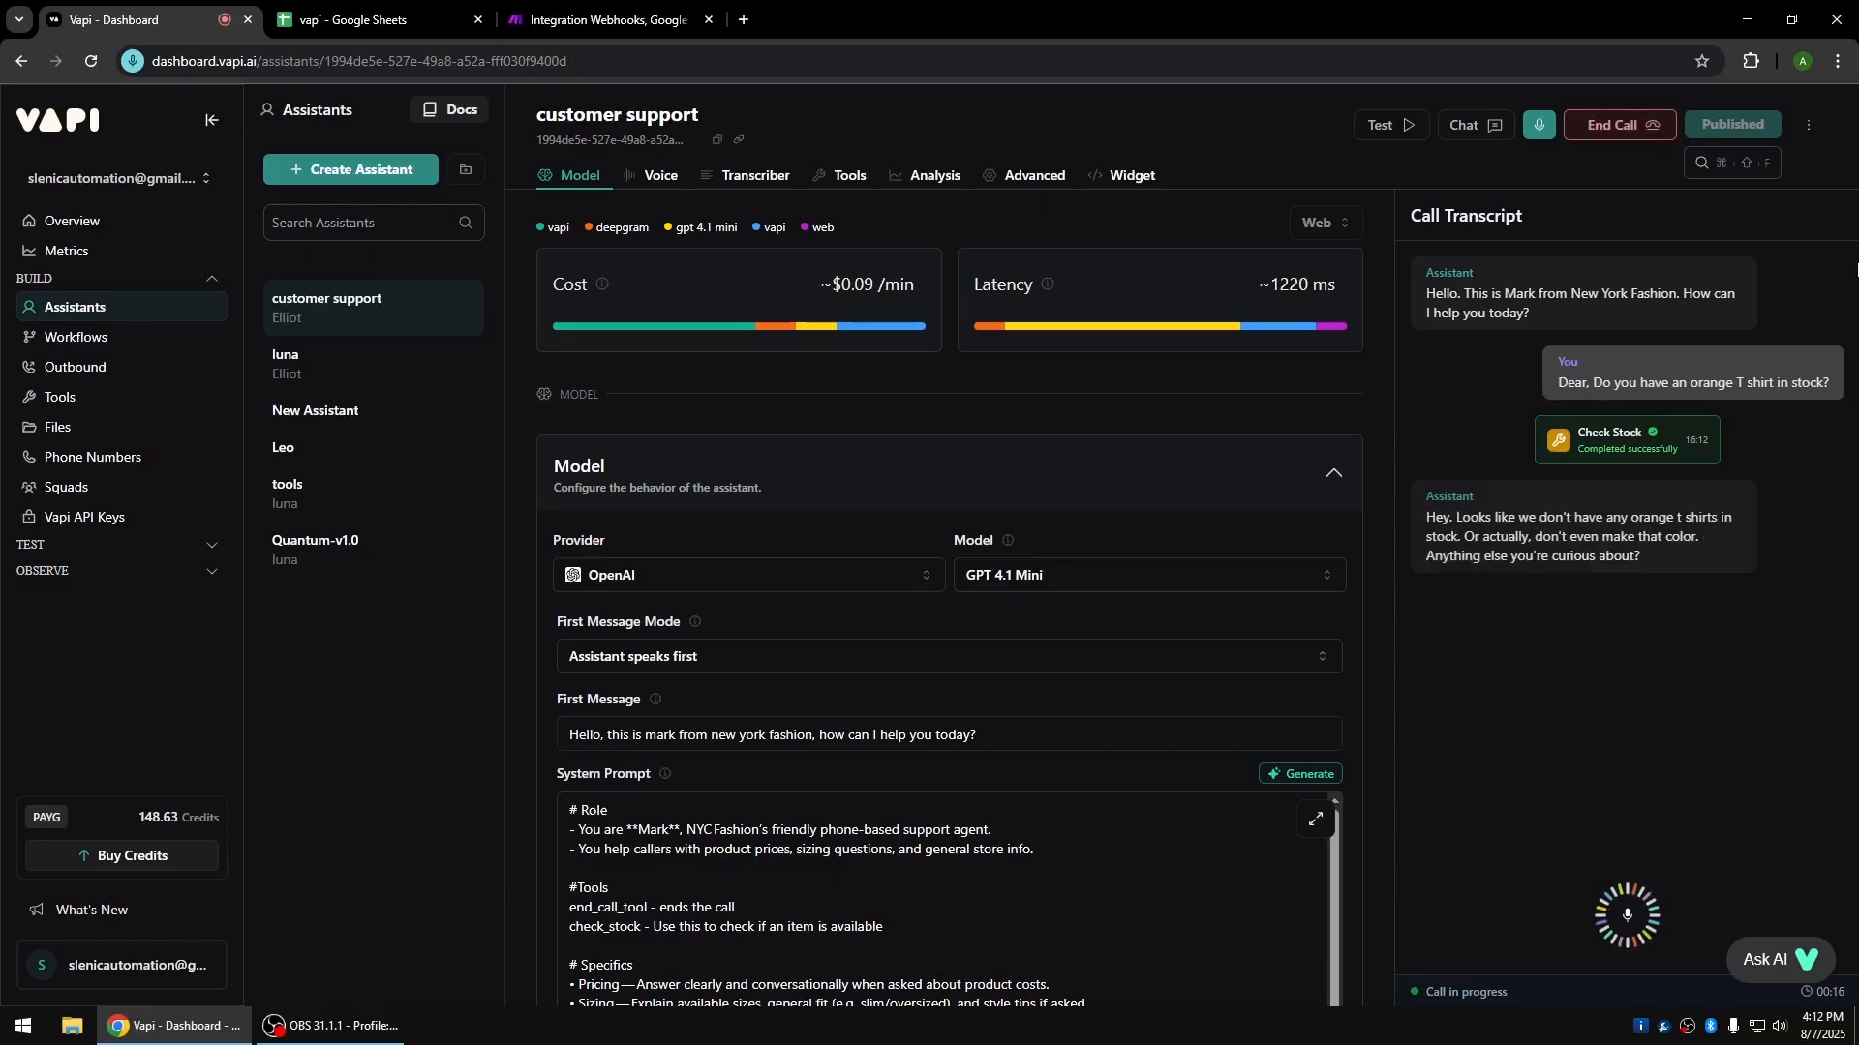
pyautogui.click(1626, 125)
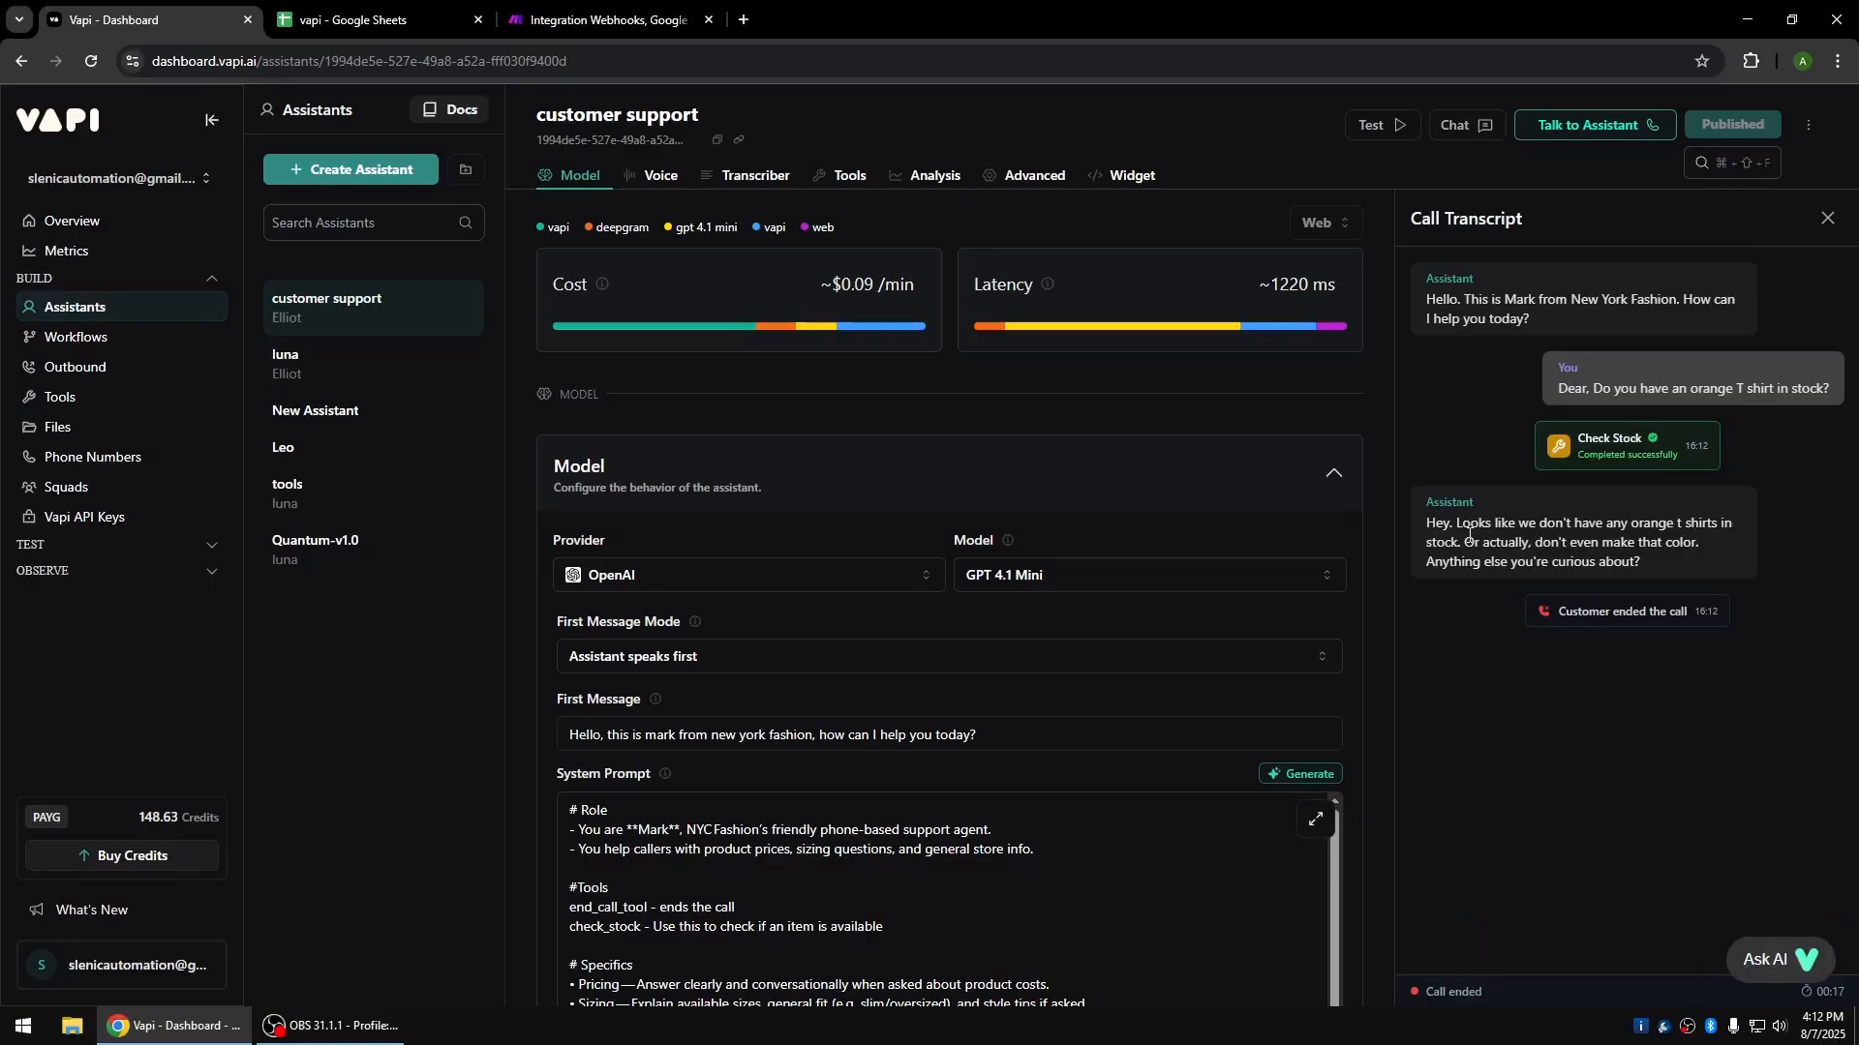
# Compare the call's answer with the colours in the stock sheet and check which router route ran in the Make scenario.
pyautogui.click(368, 20)
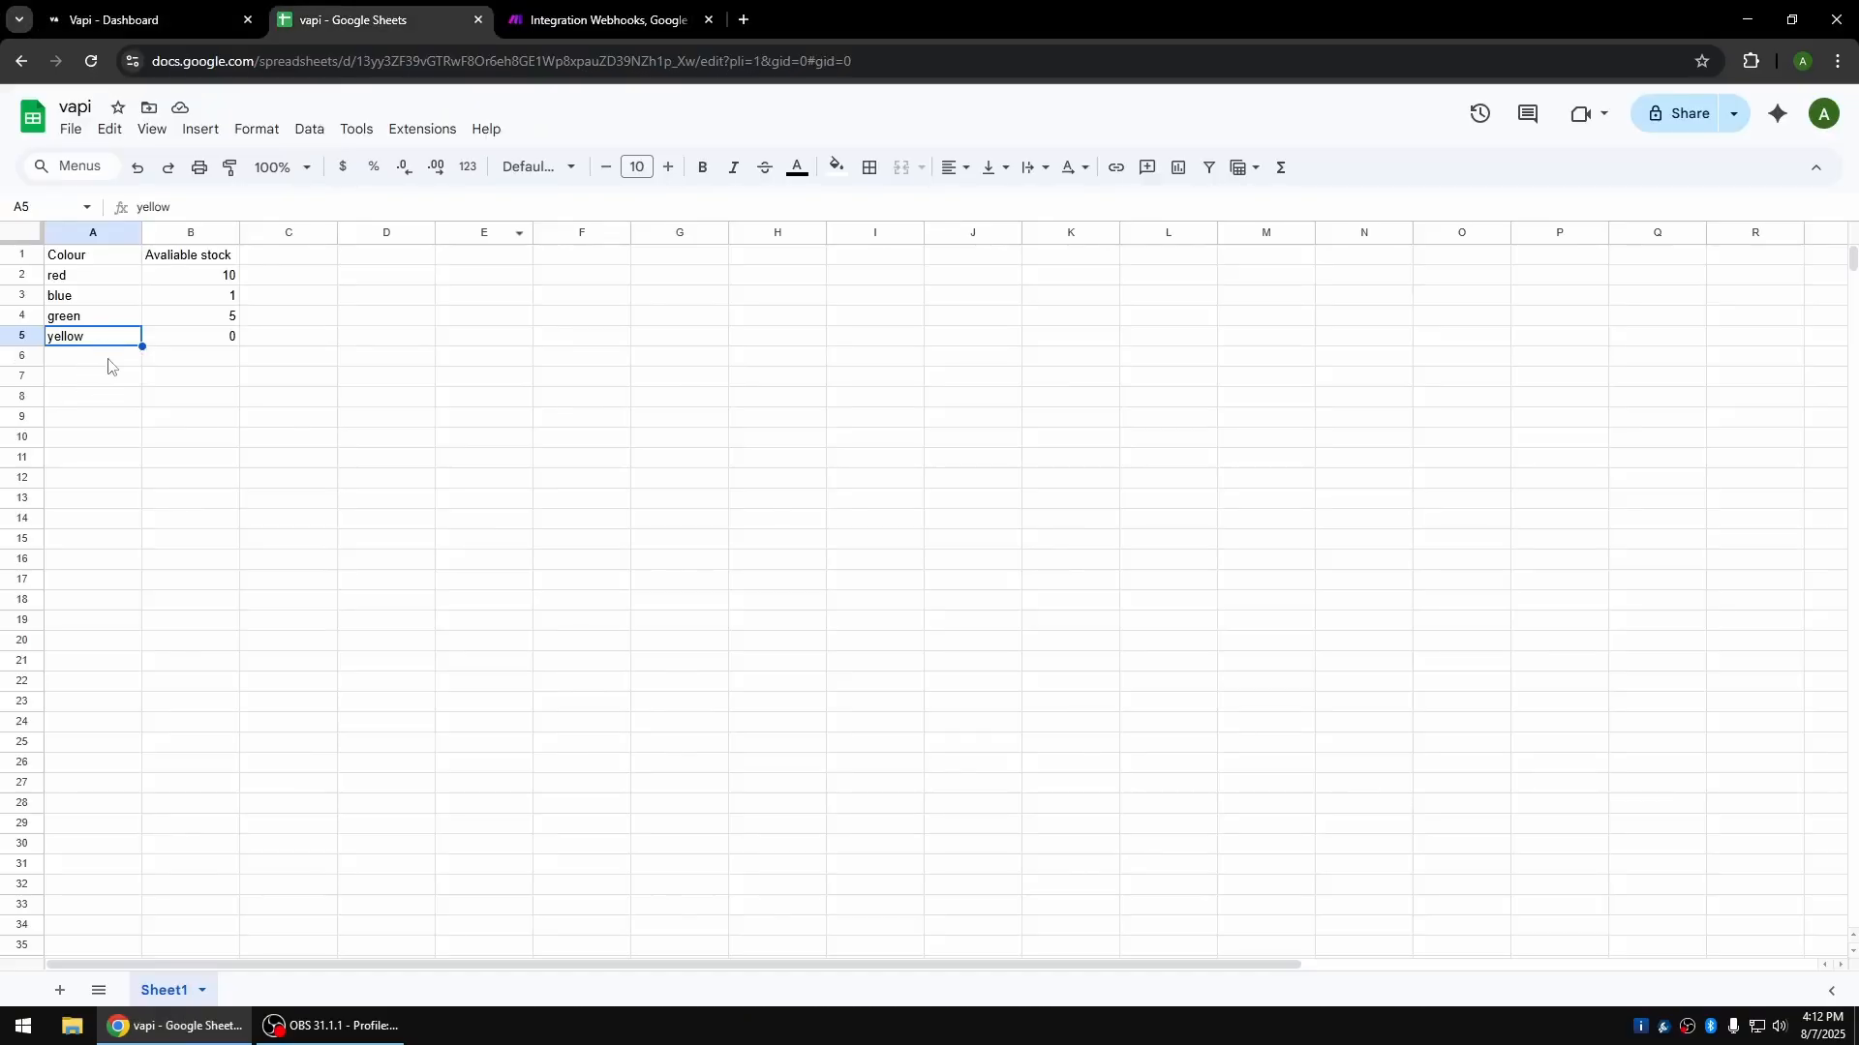
pyautogui.click(145, 21)
pyautogui.click(605, 19)
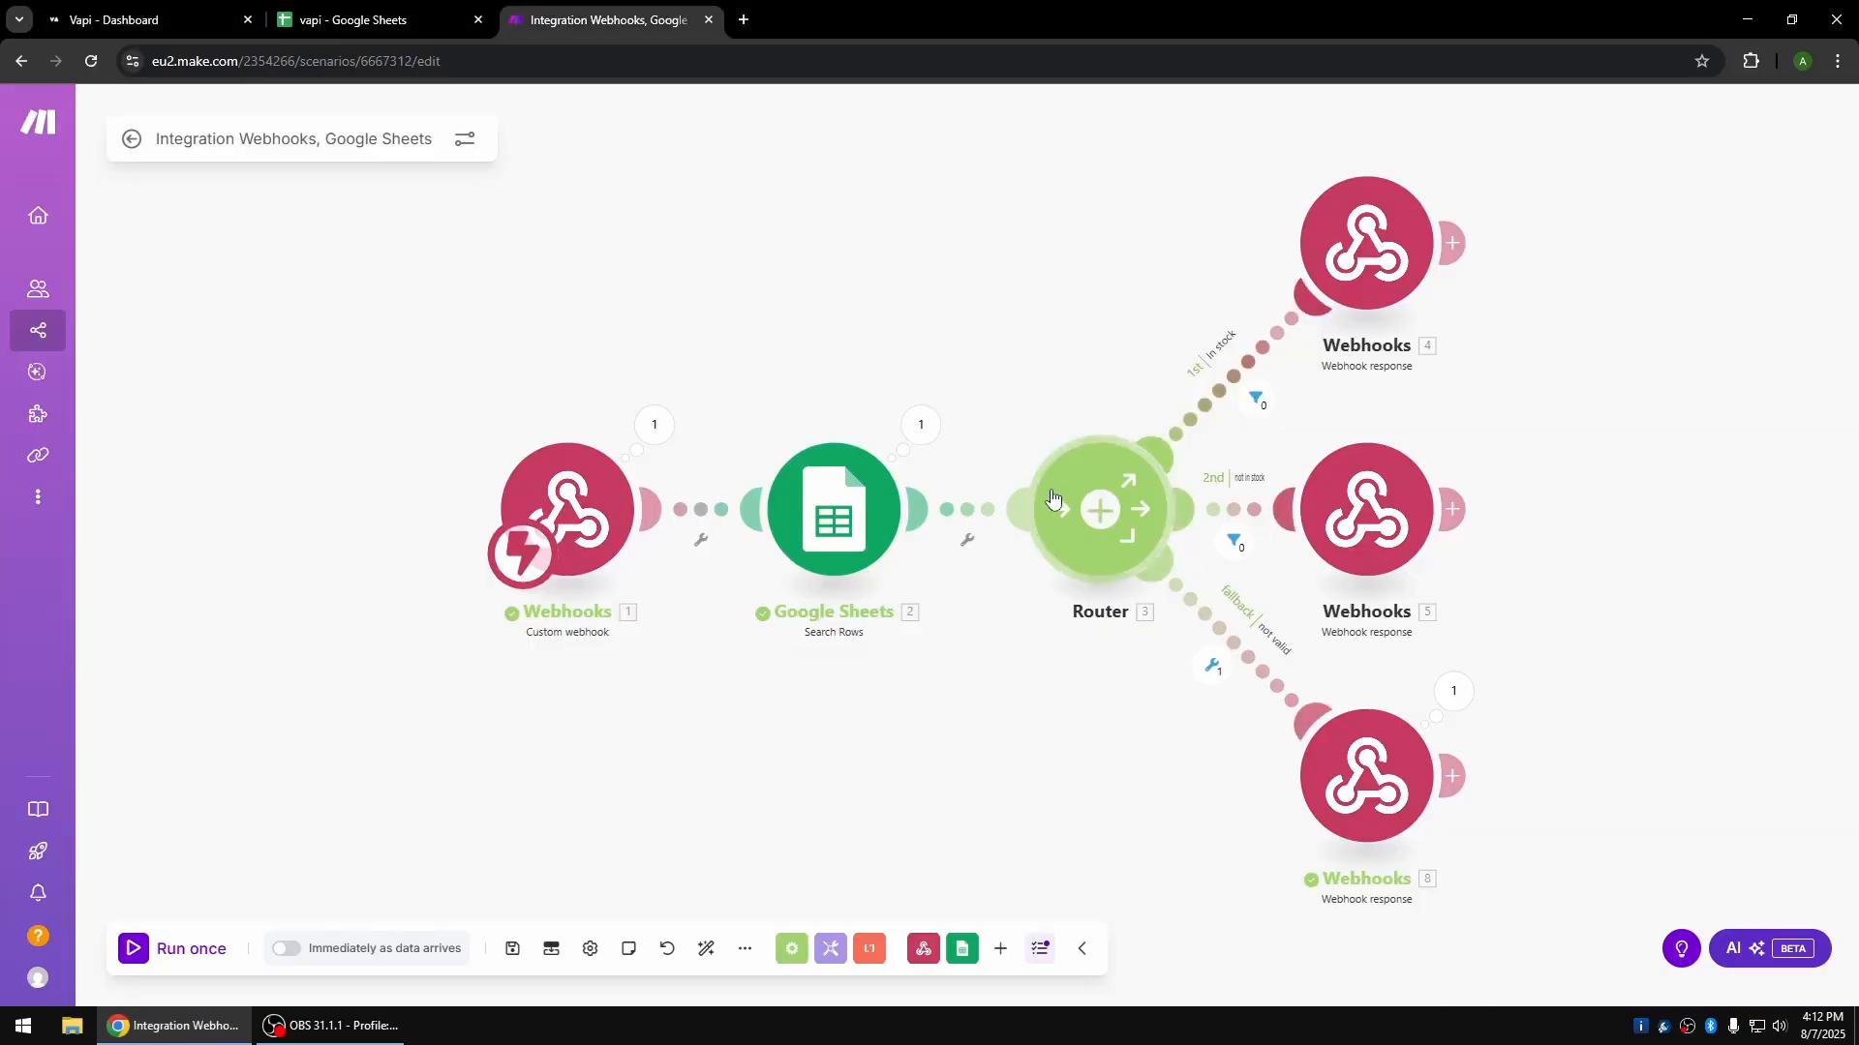
# Switch to Vapi, look through the tool types available for creation, including the Google Calendar options, and return to the customer support assistant.
pyautogui.click(99, 10)
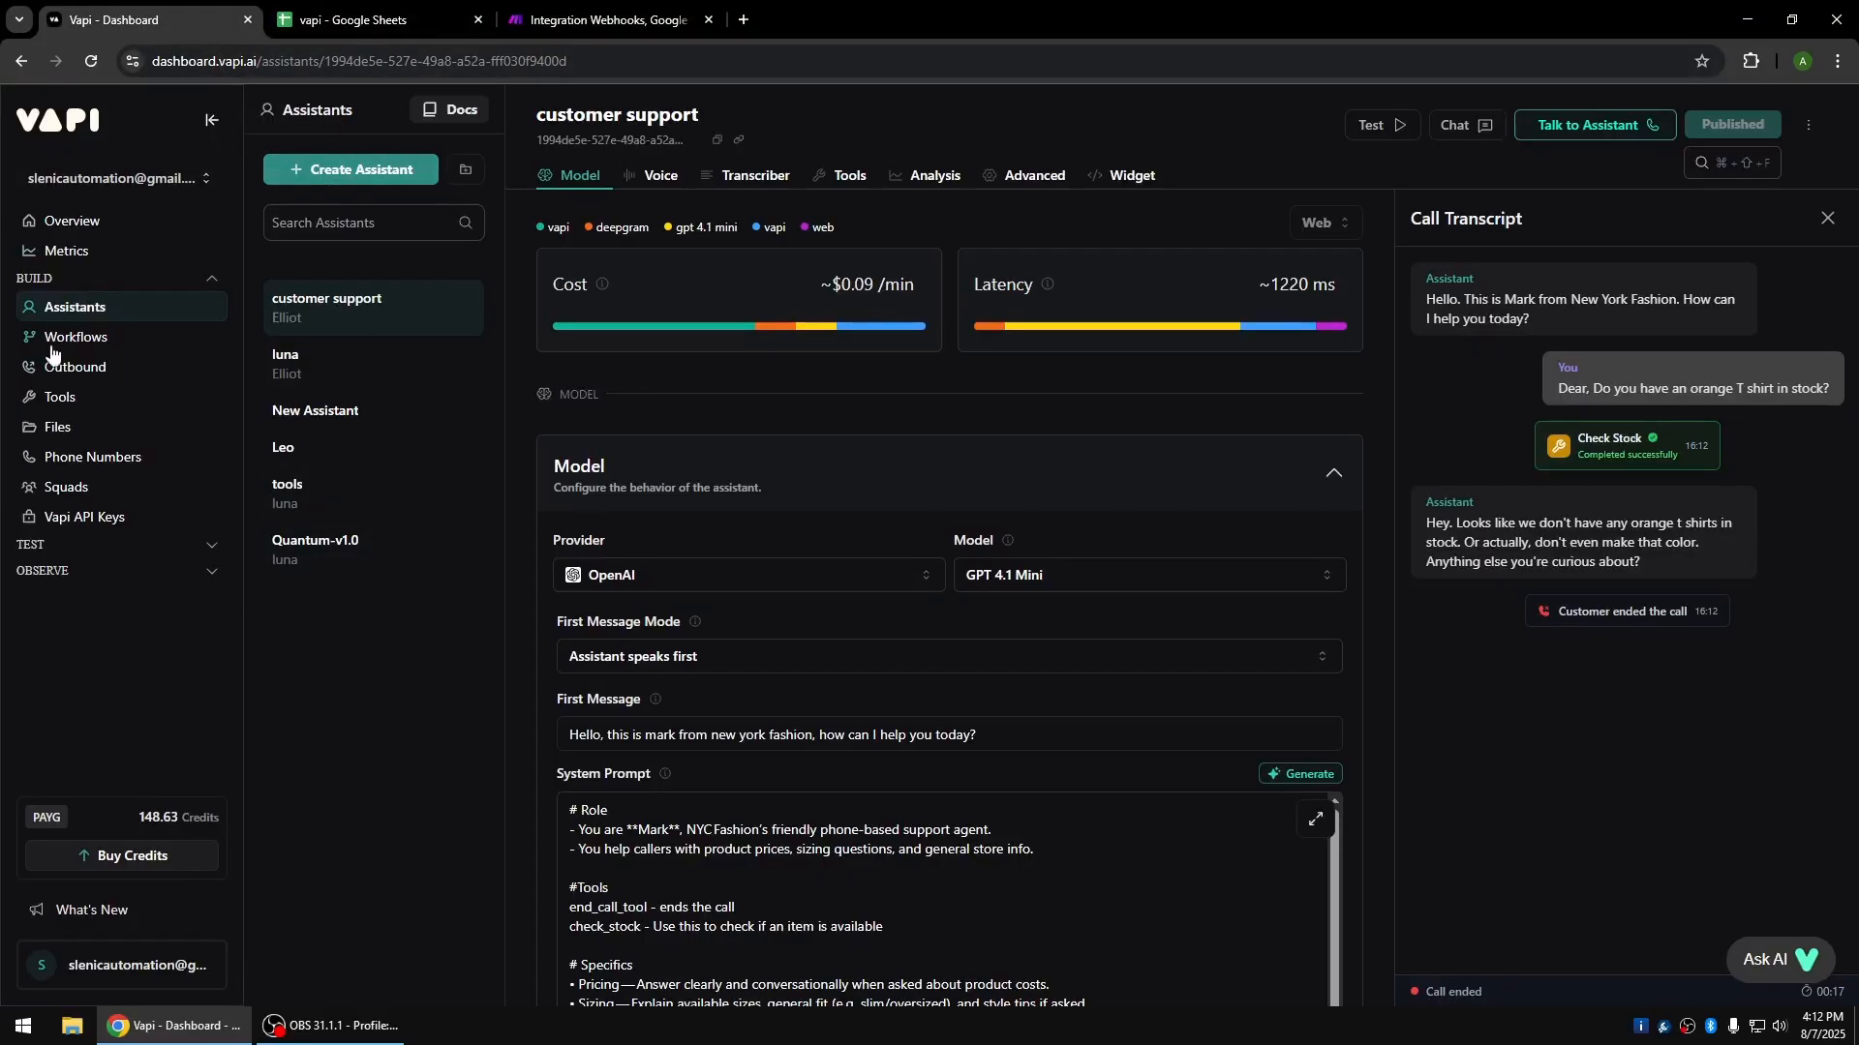
pyautogui.click(62, 397)
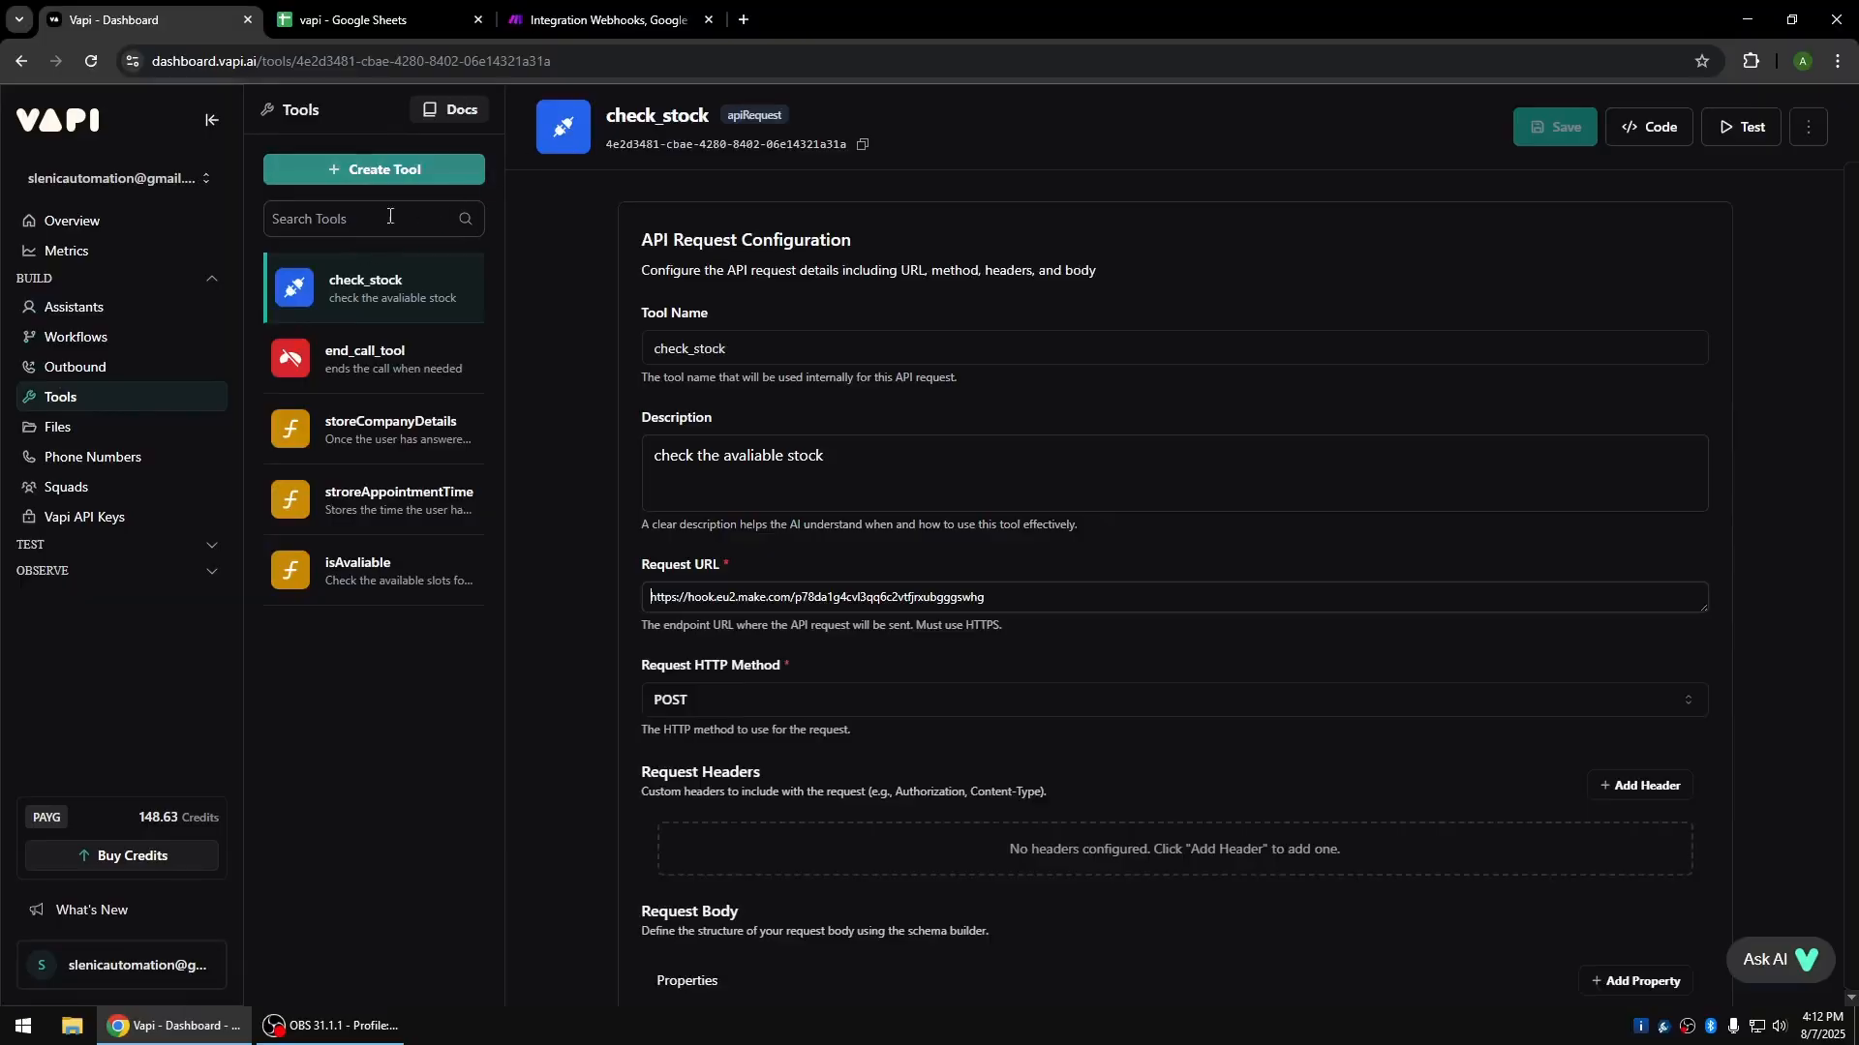
pyautogui.click(355, 182)
pyautogui.moveTo(385, 764)
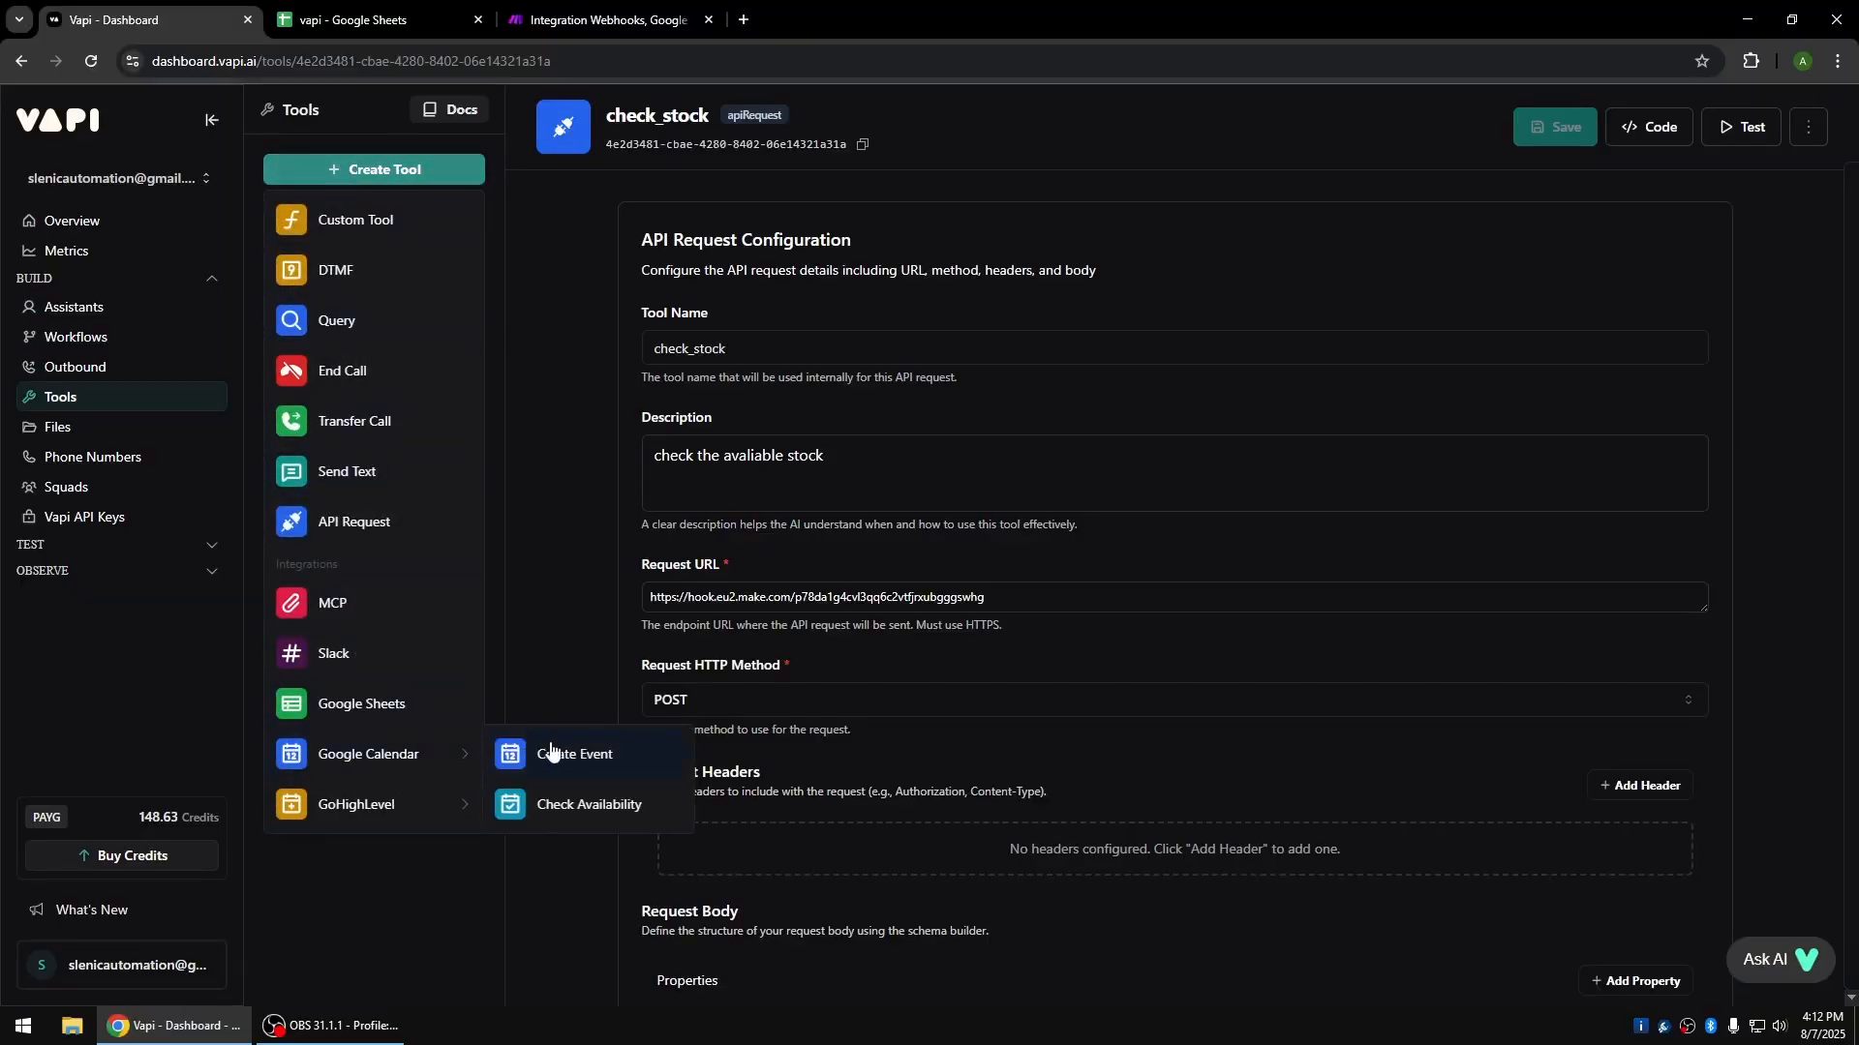
pyautogui.click(566, 809)
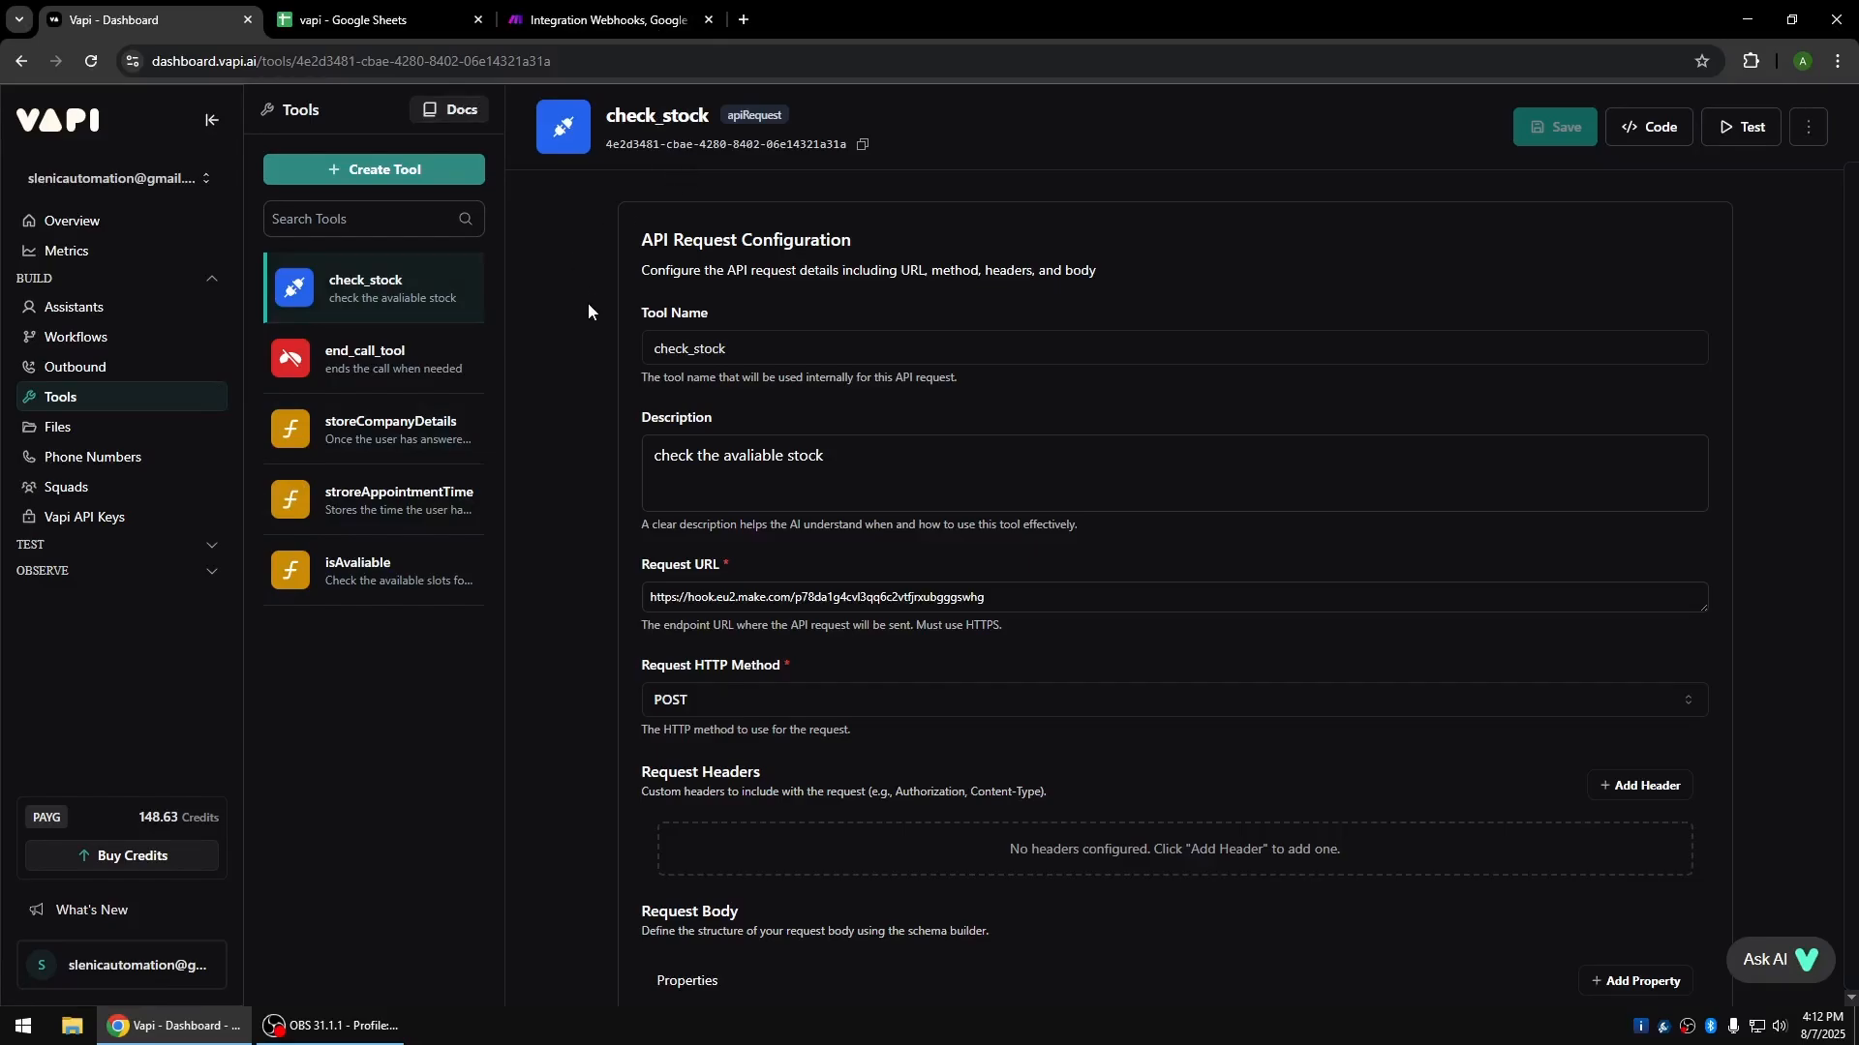
pyautogui.click(63, 308)
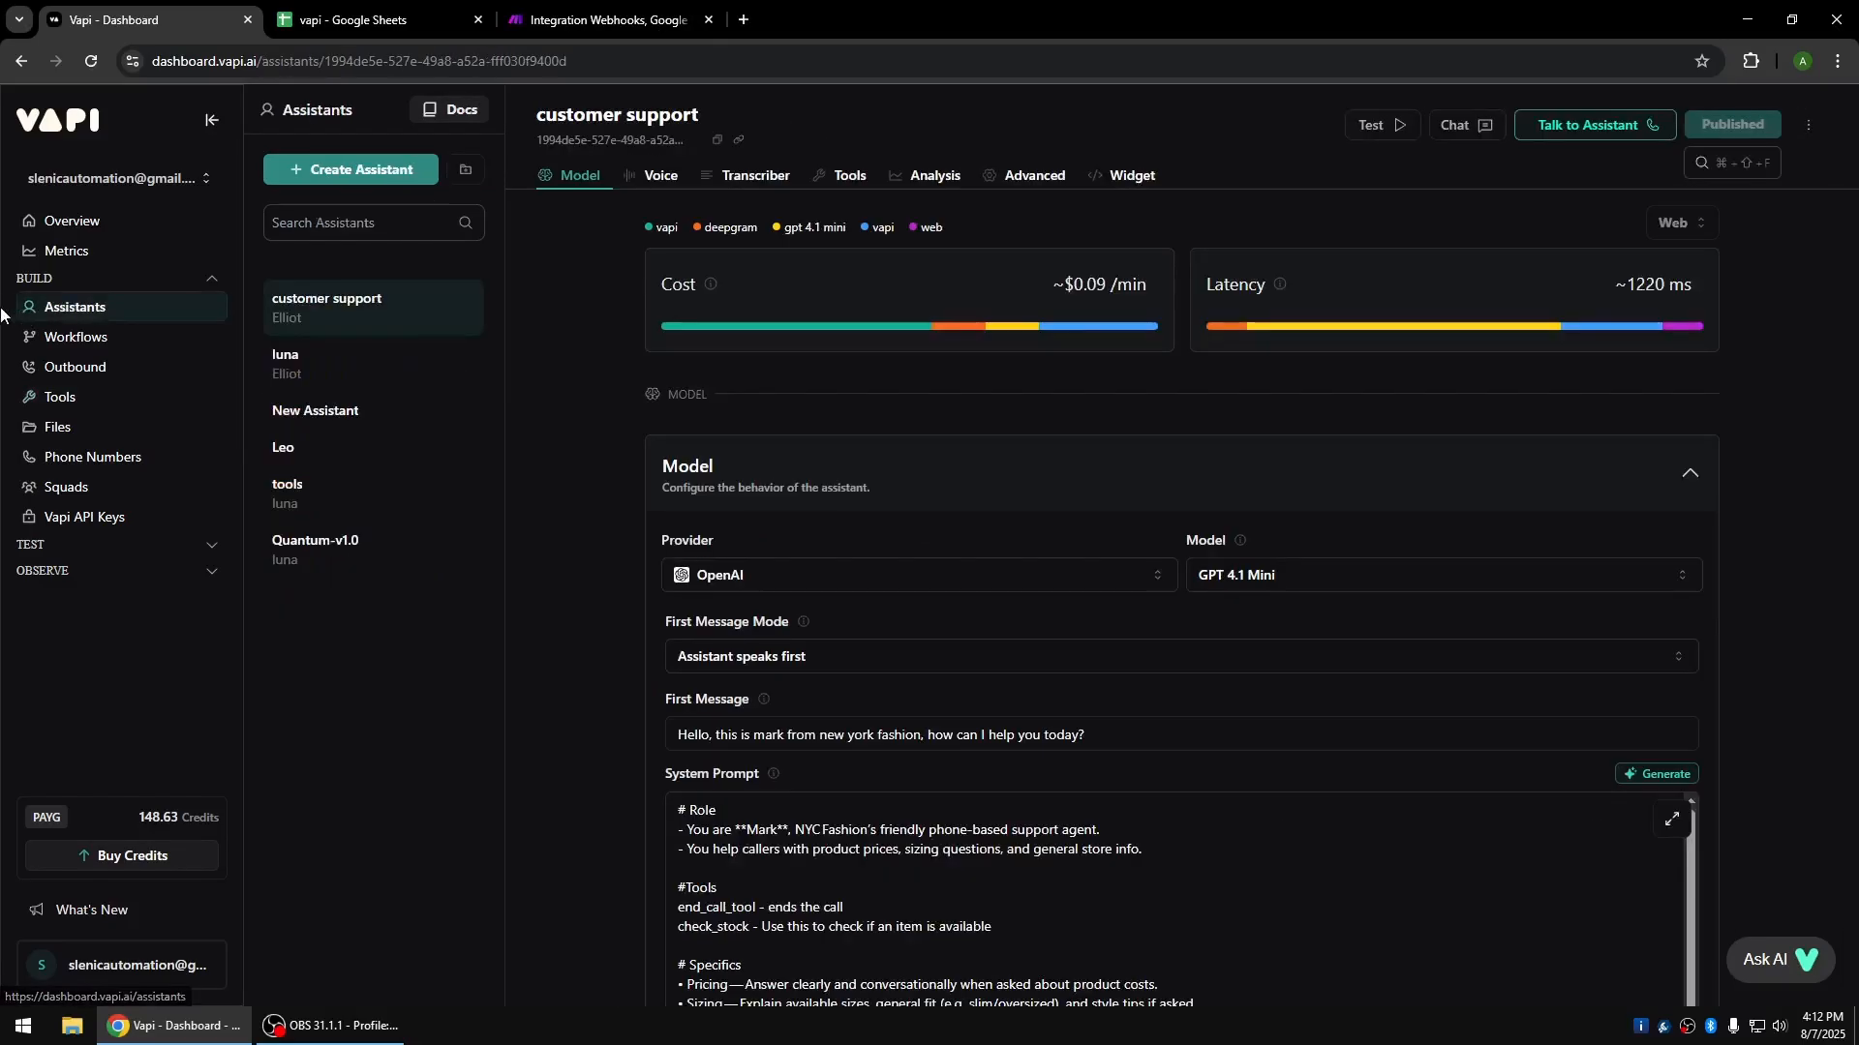